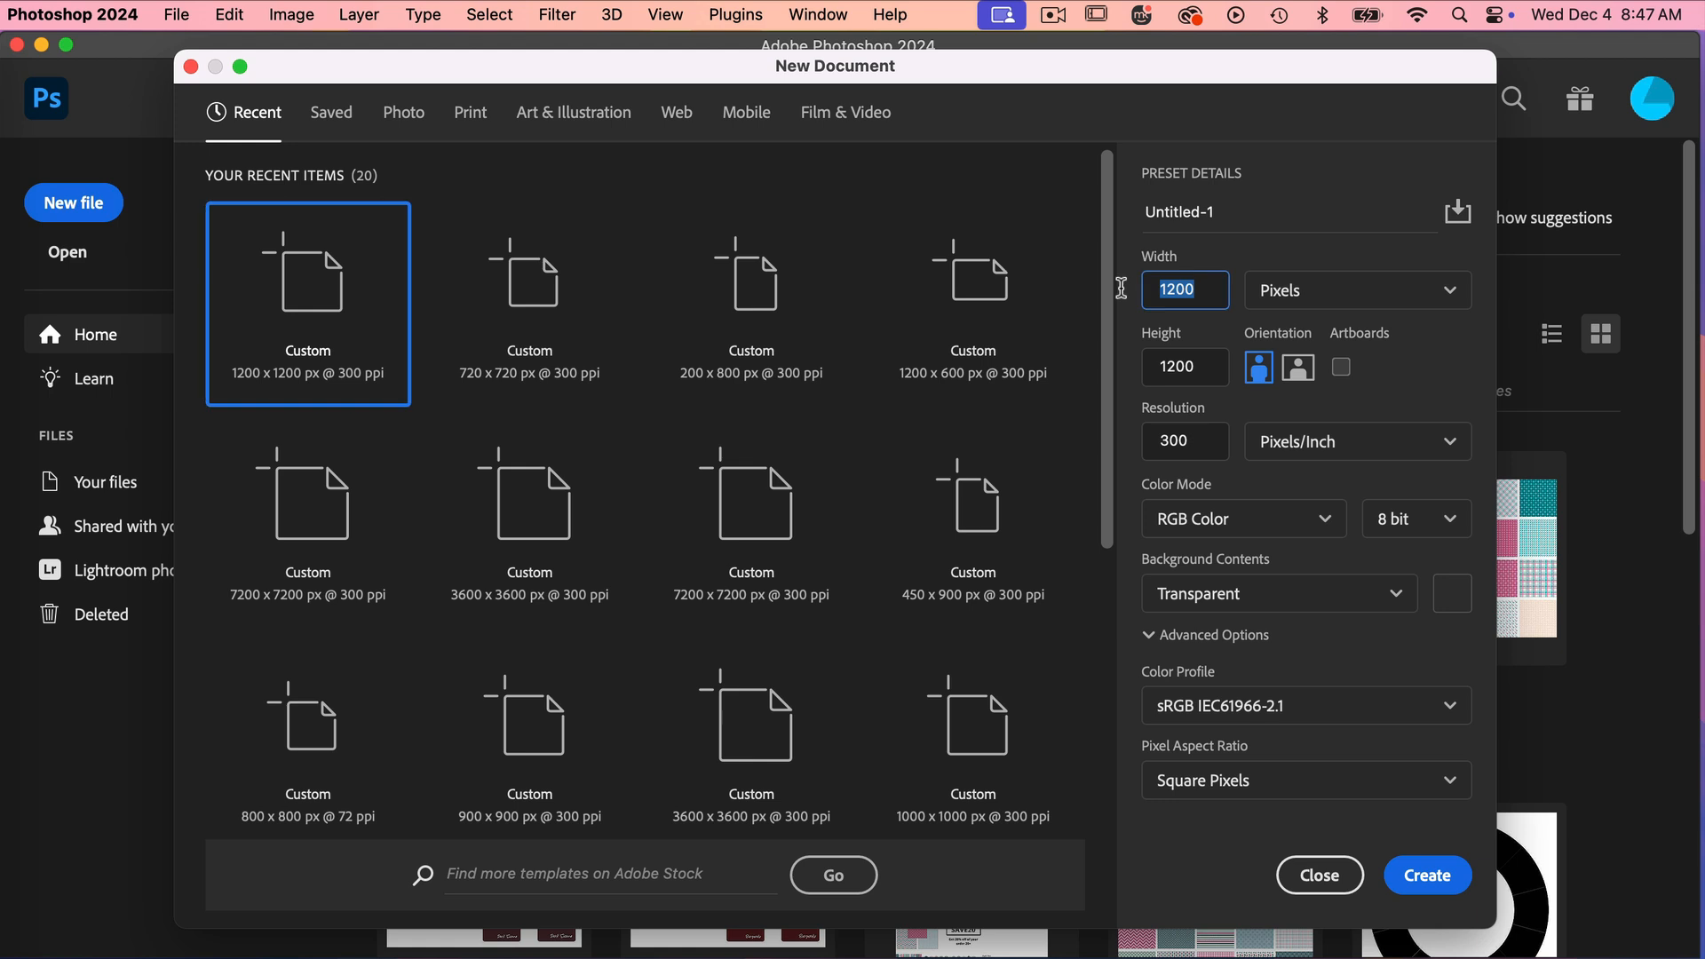
Step: Create a transparent RGB document 3600 by 3600 pixels at 300 pixels per inch
double_click(1189, 367)
type("3600")
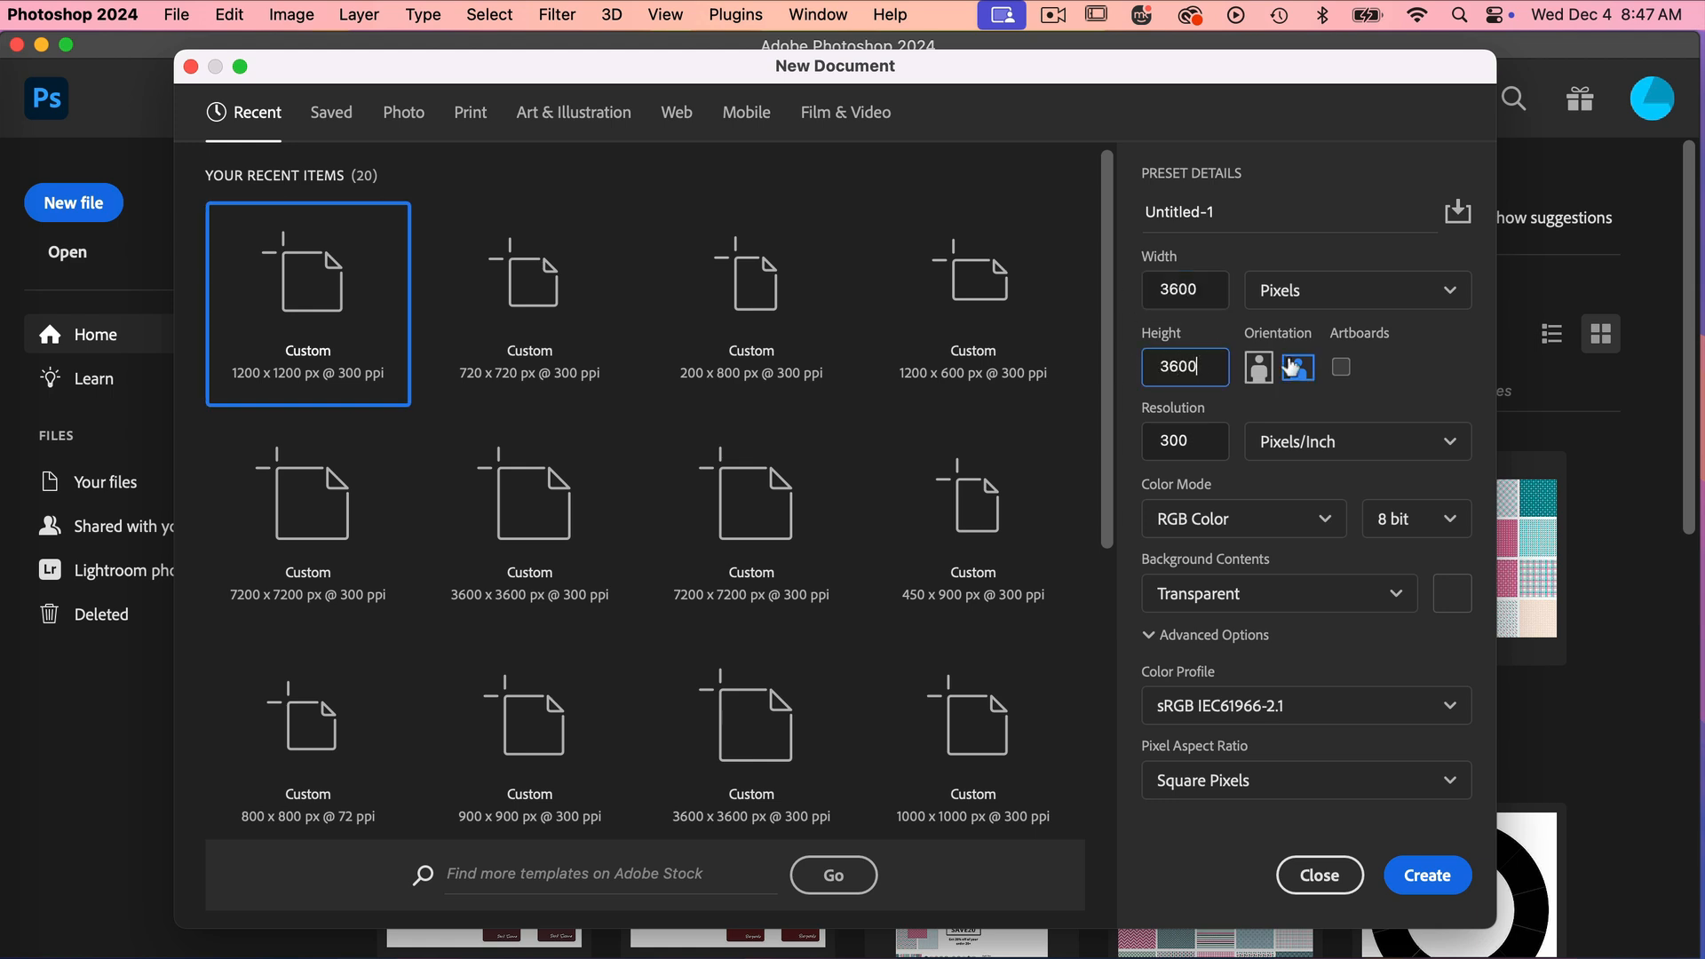
left_click(1425, 362)
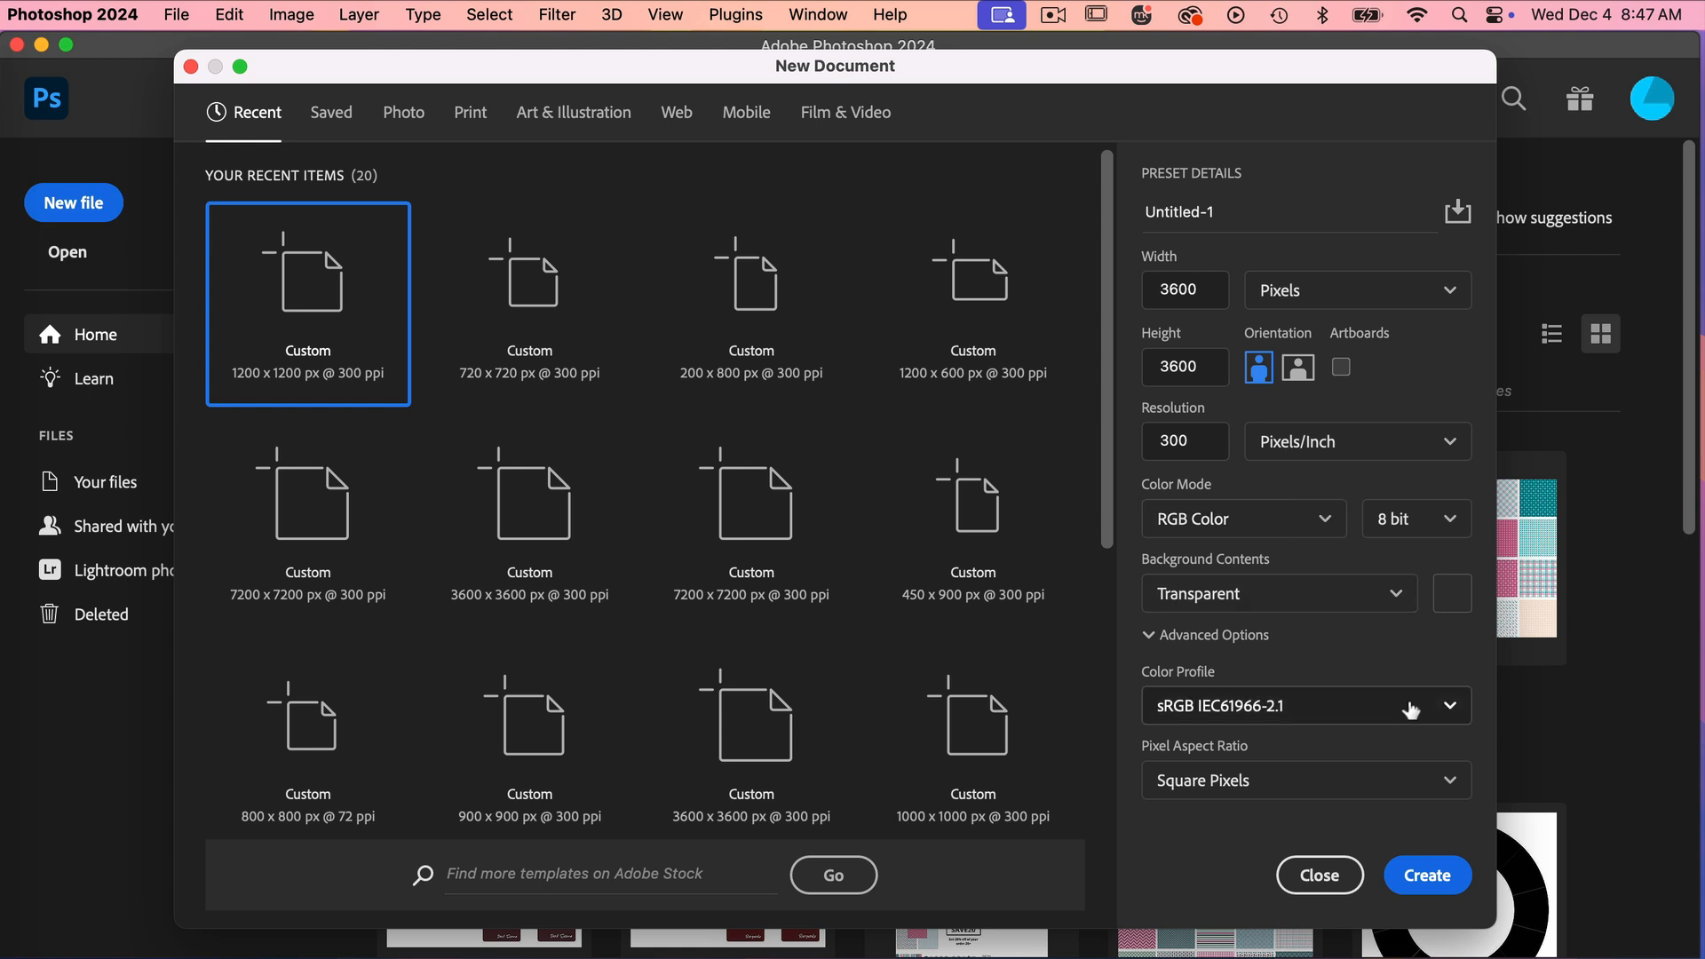
left_click(1422, 878)
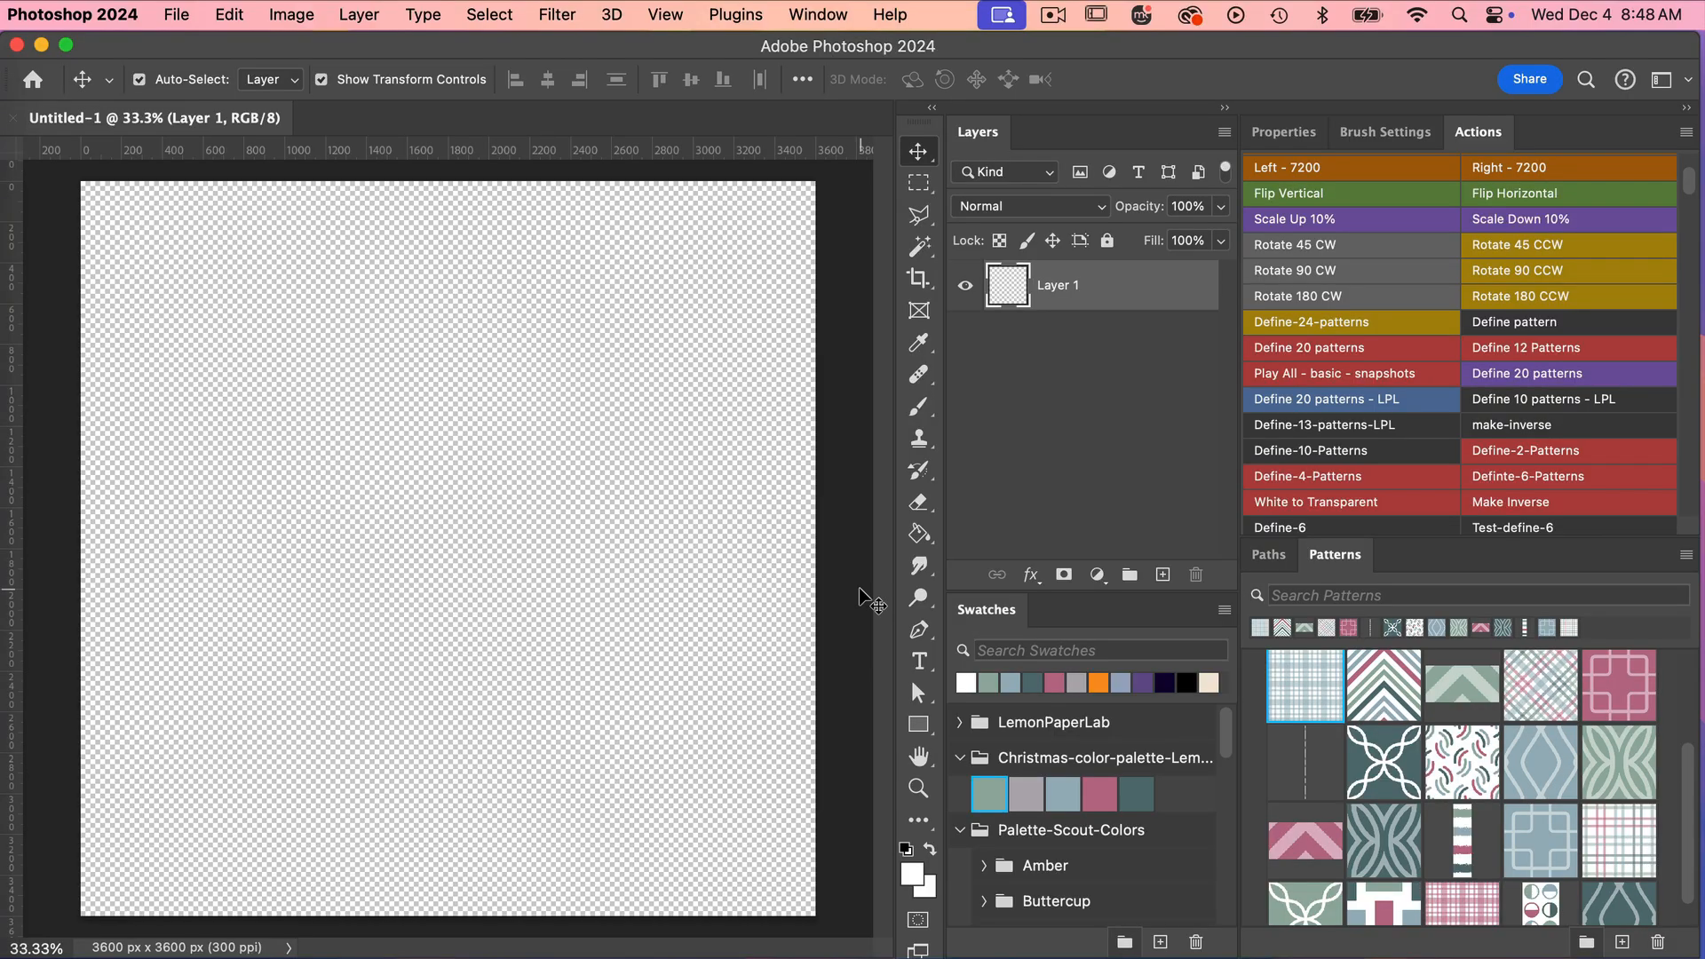
Step: Add a cyan vertical guide at 50% of the canvas width
left_click(666, 16)
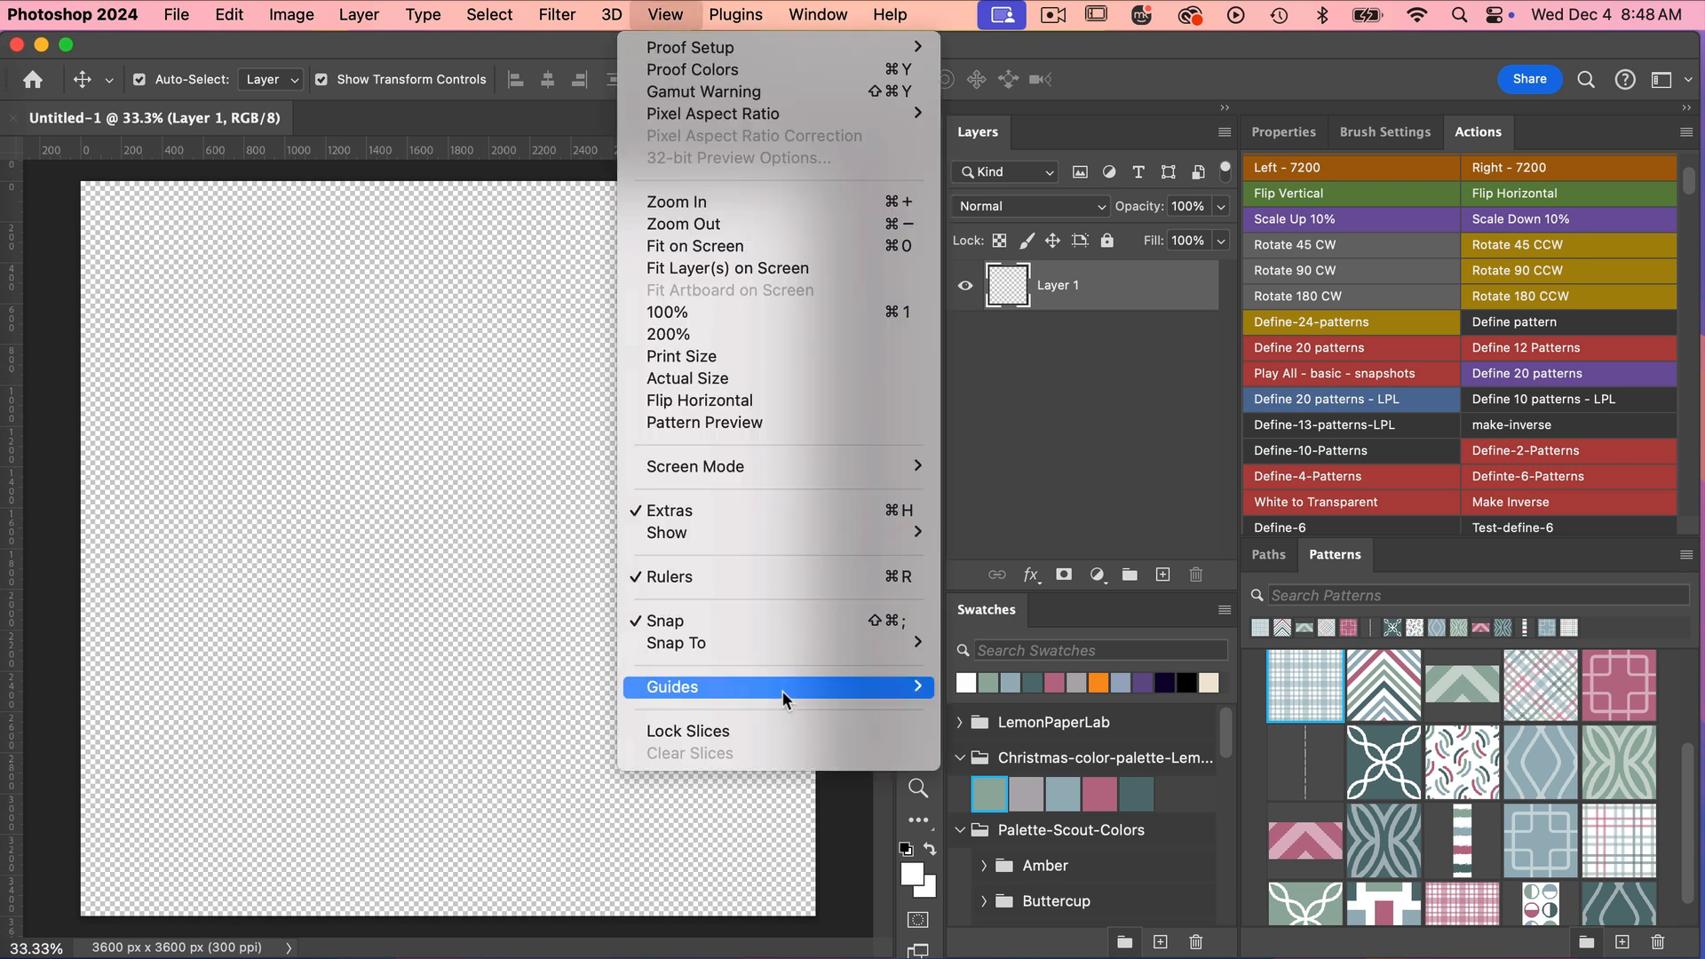
mouse_move(781, 691)
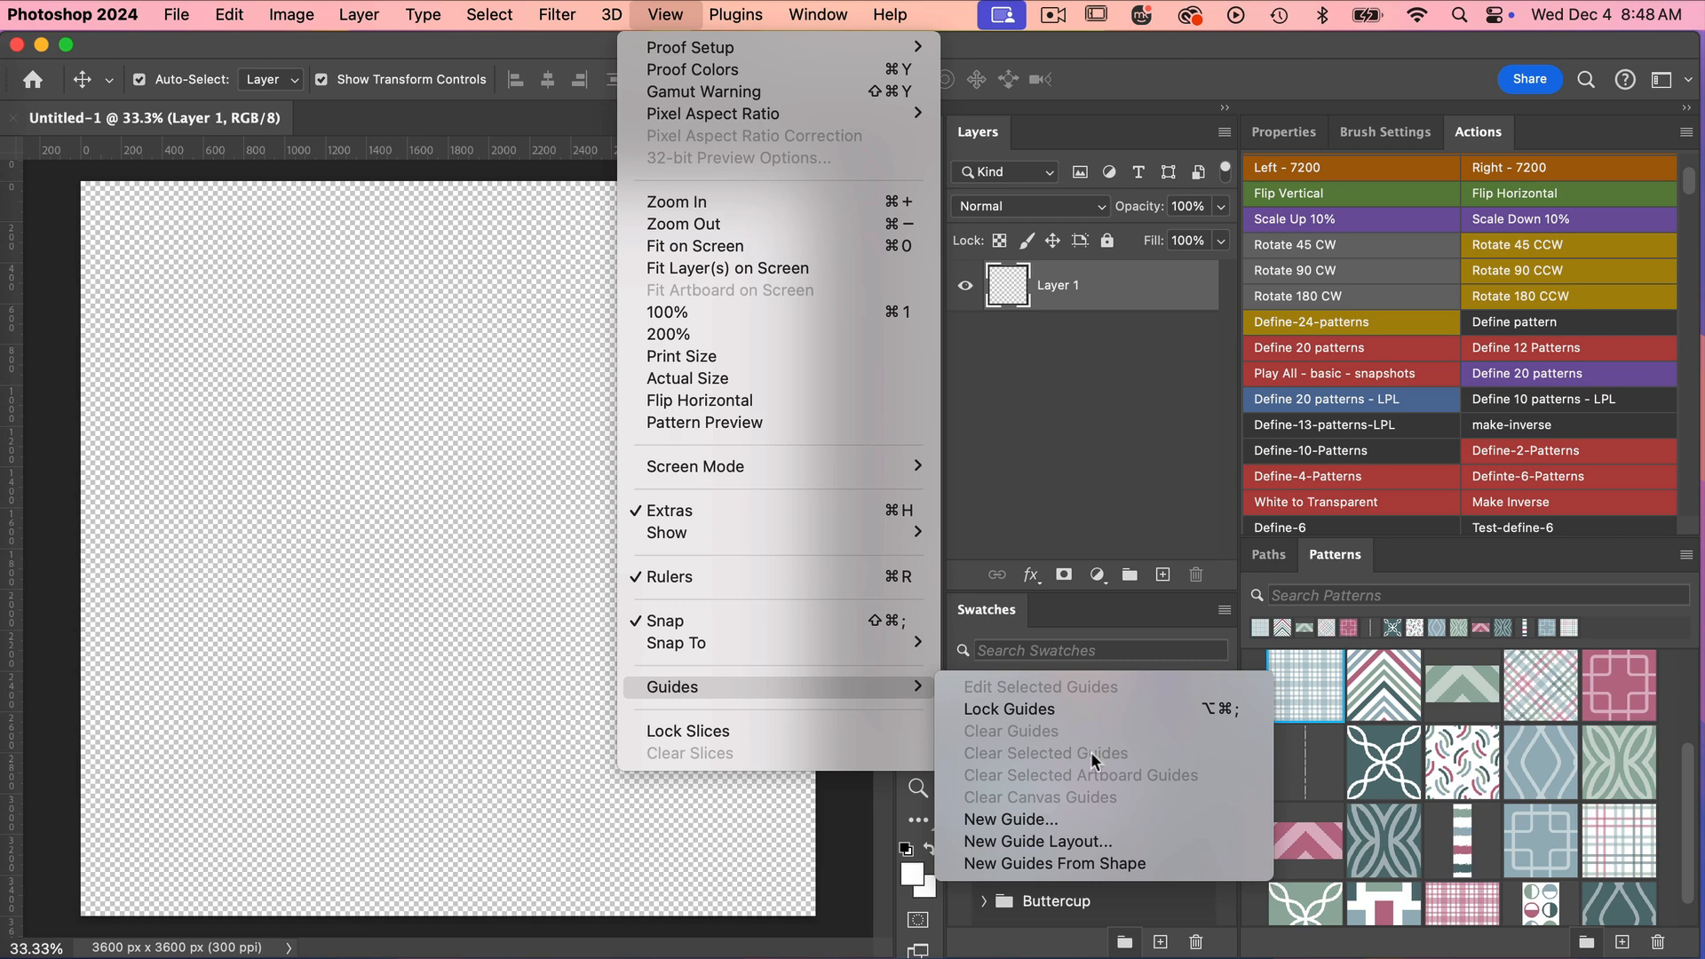
left_click(1066, 819)
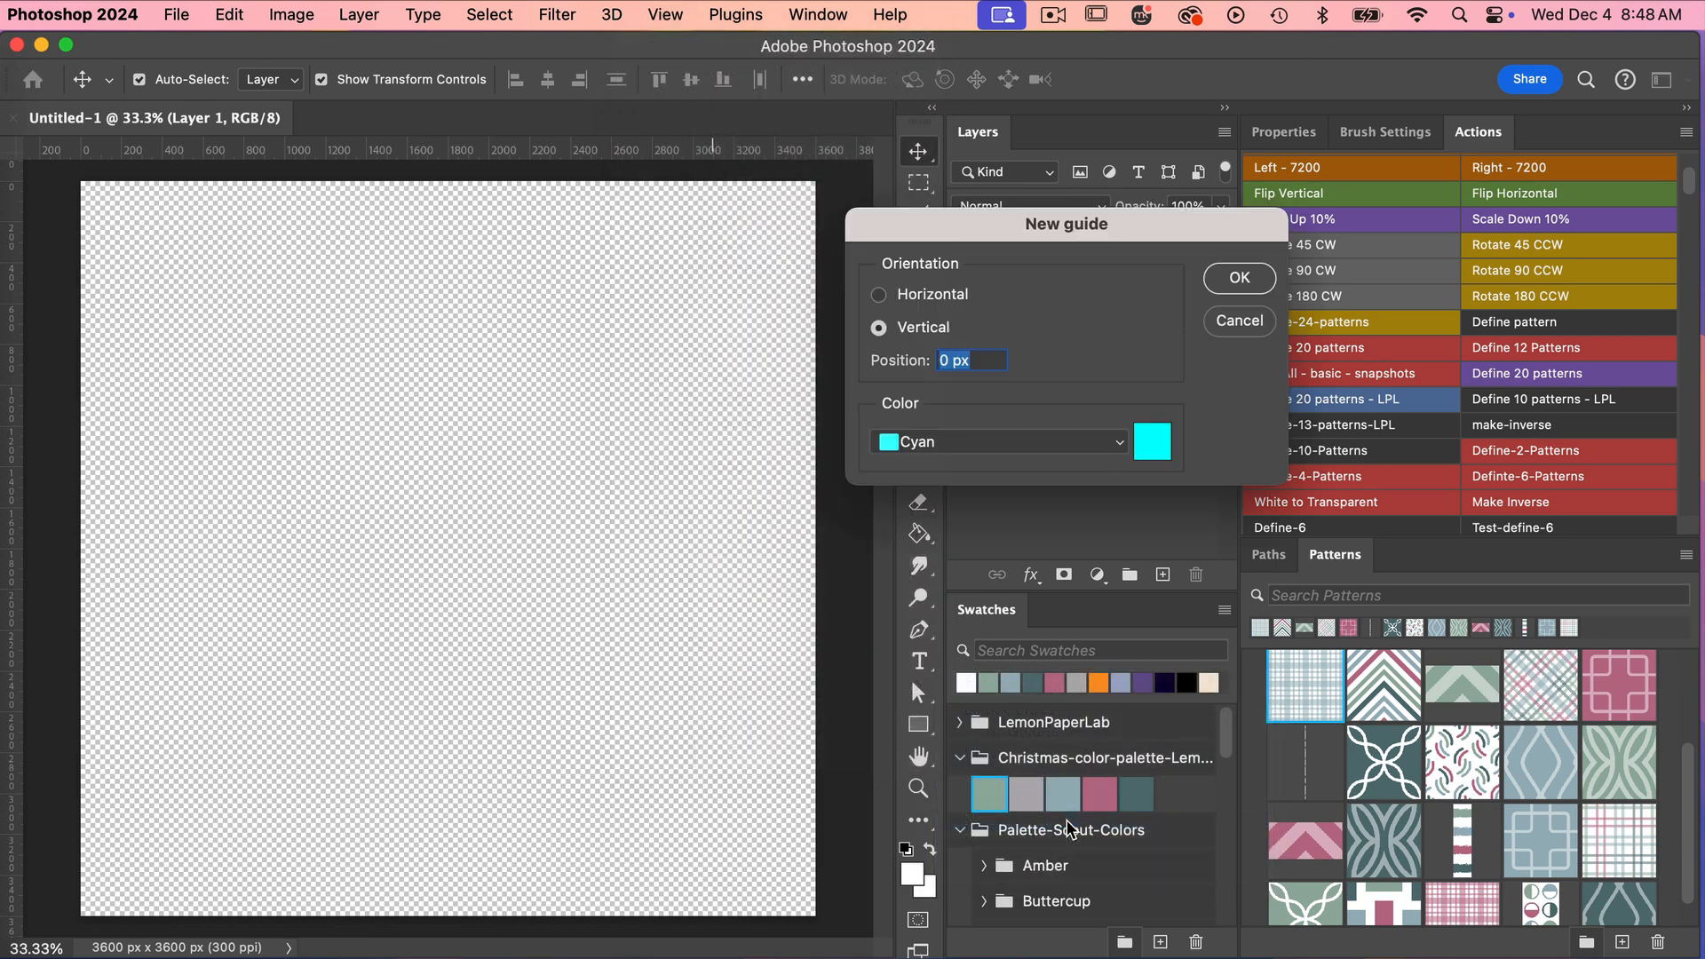
left_click_drag(979, 236, 594, 366)
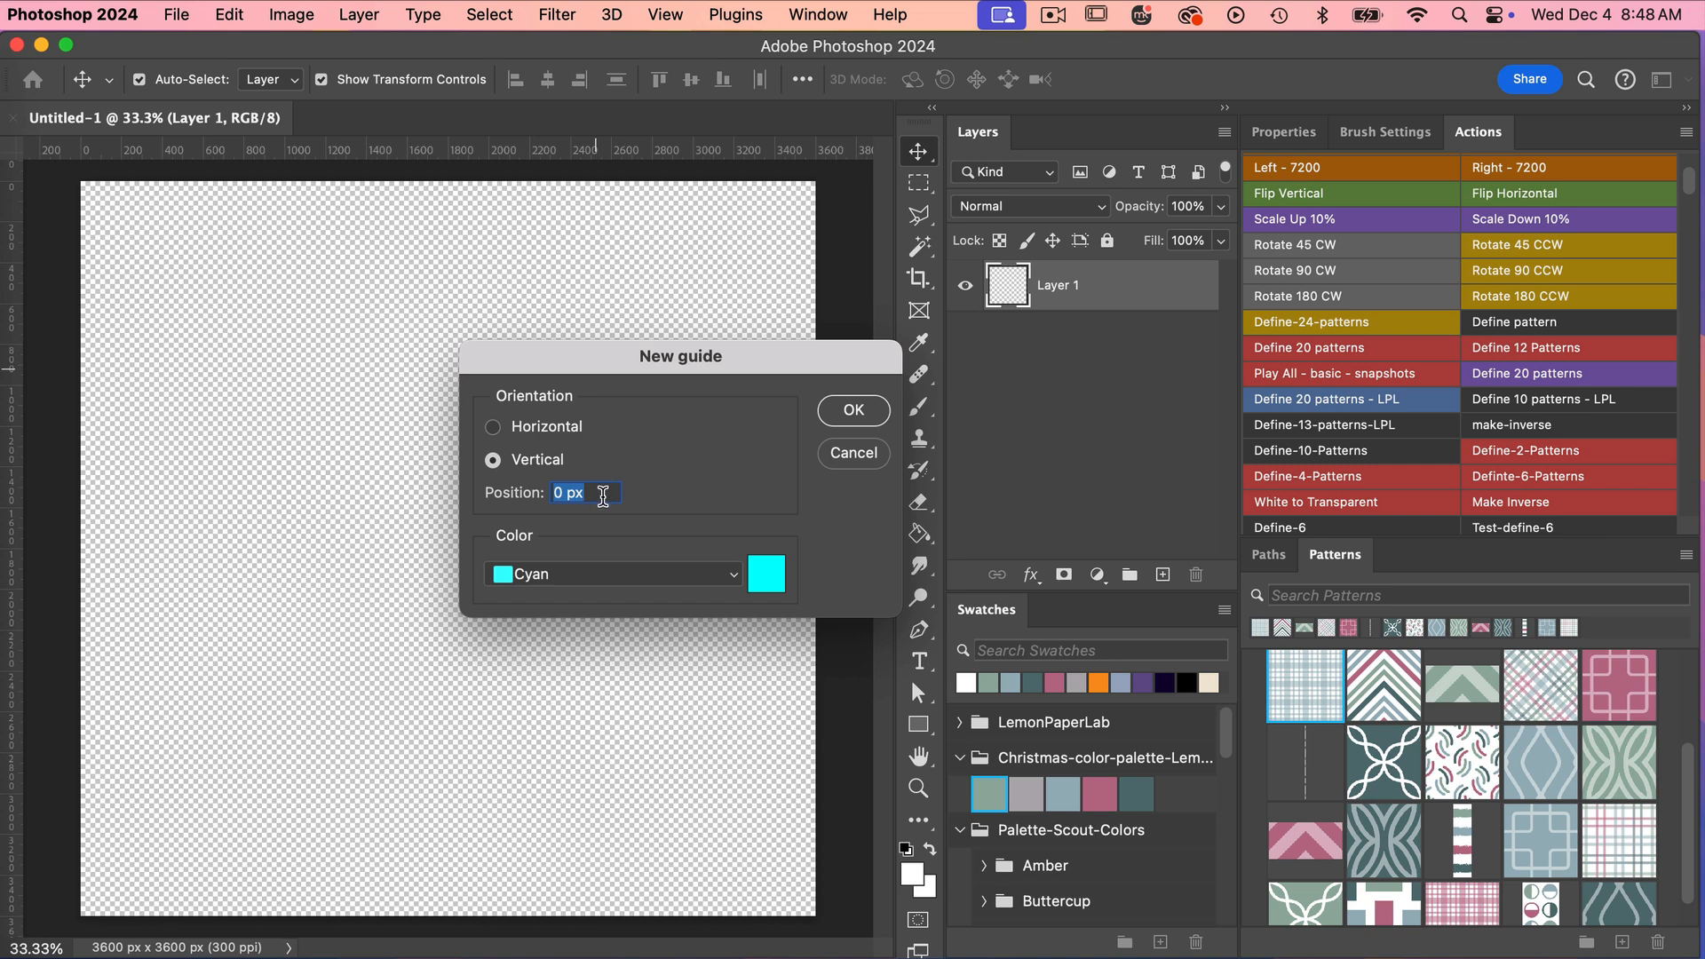
type("50%")
left_click(846, 411)
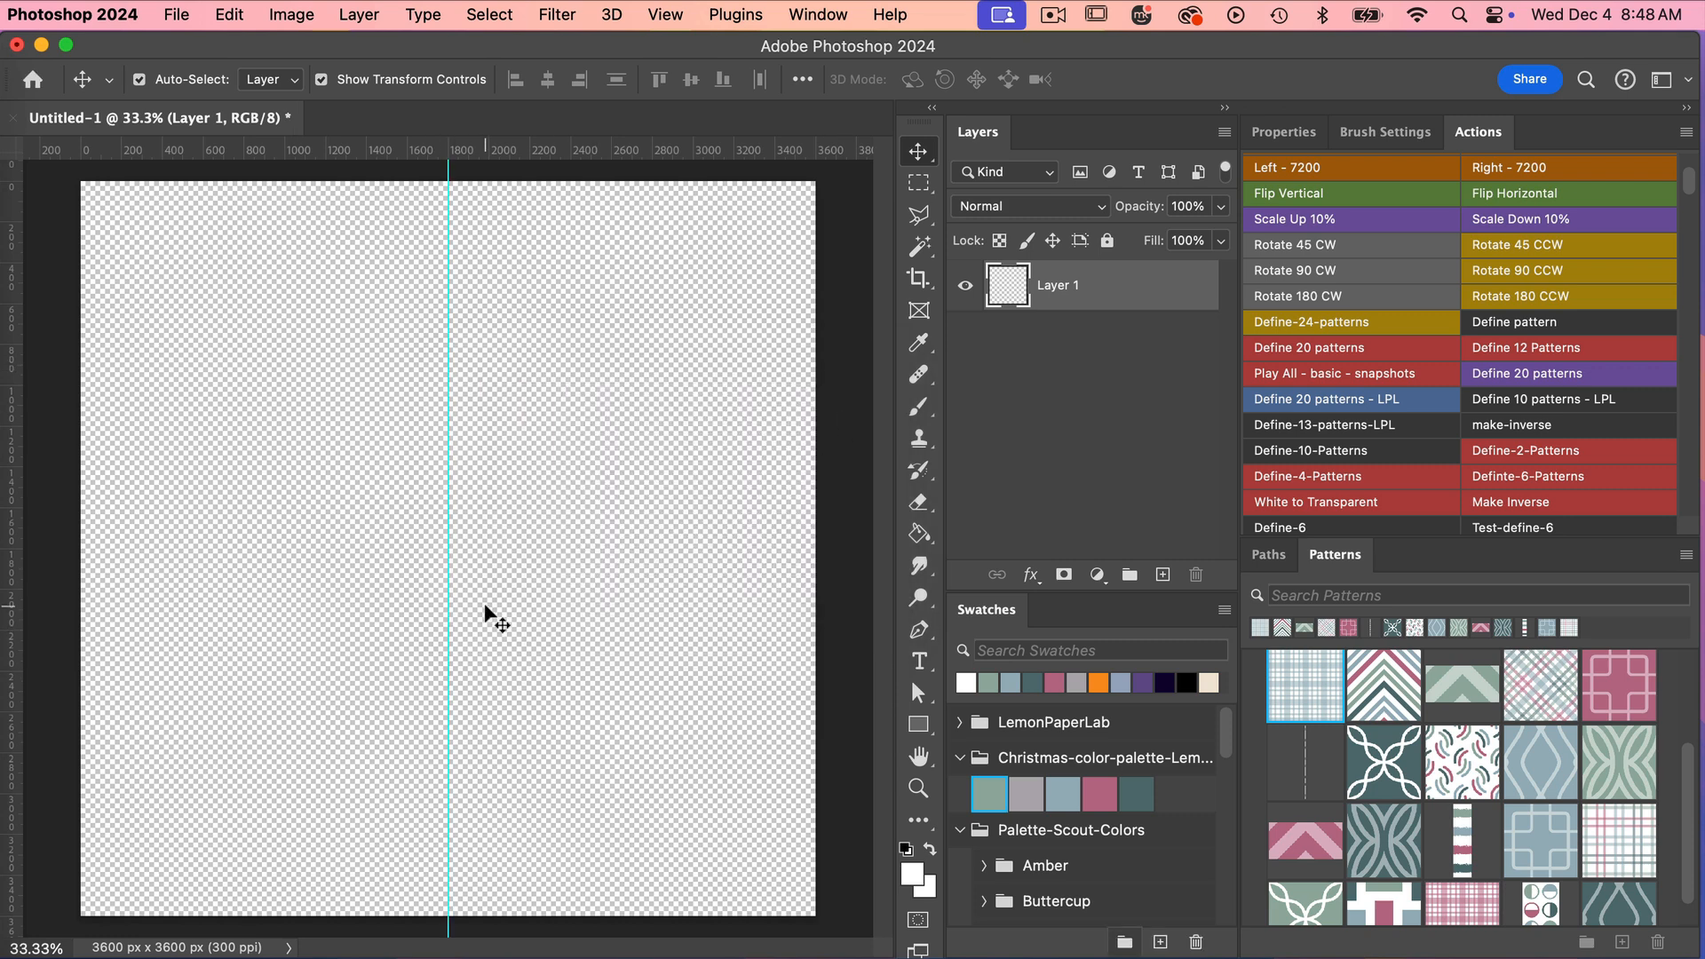
Step: Add a cyan horizontal guide at 50% of the canvas height
left_click(665, 15)
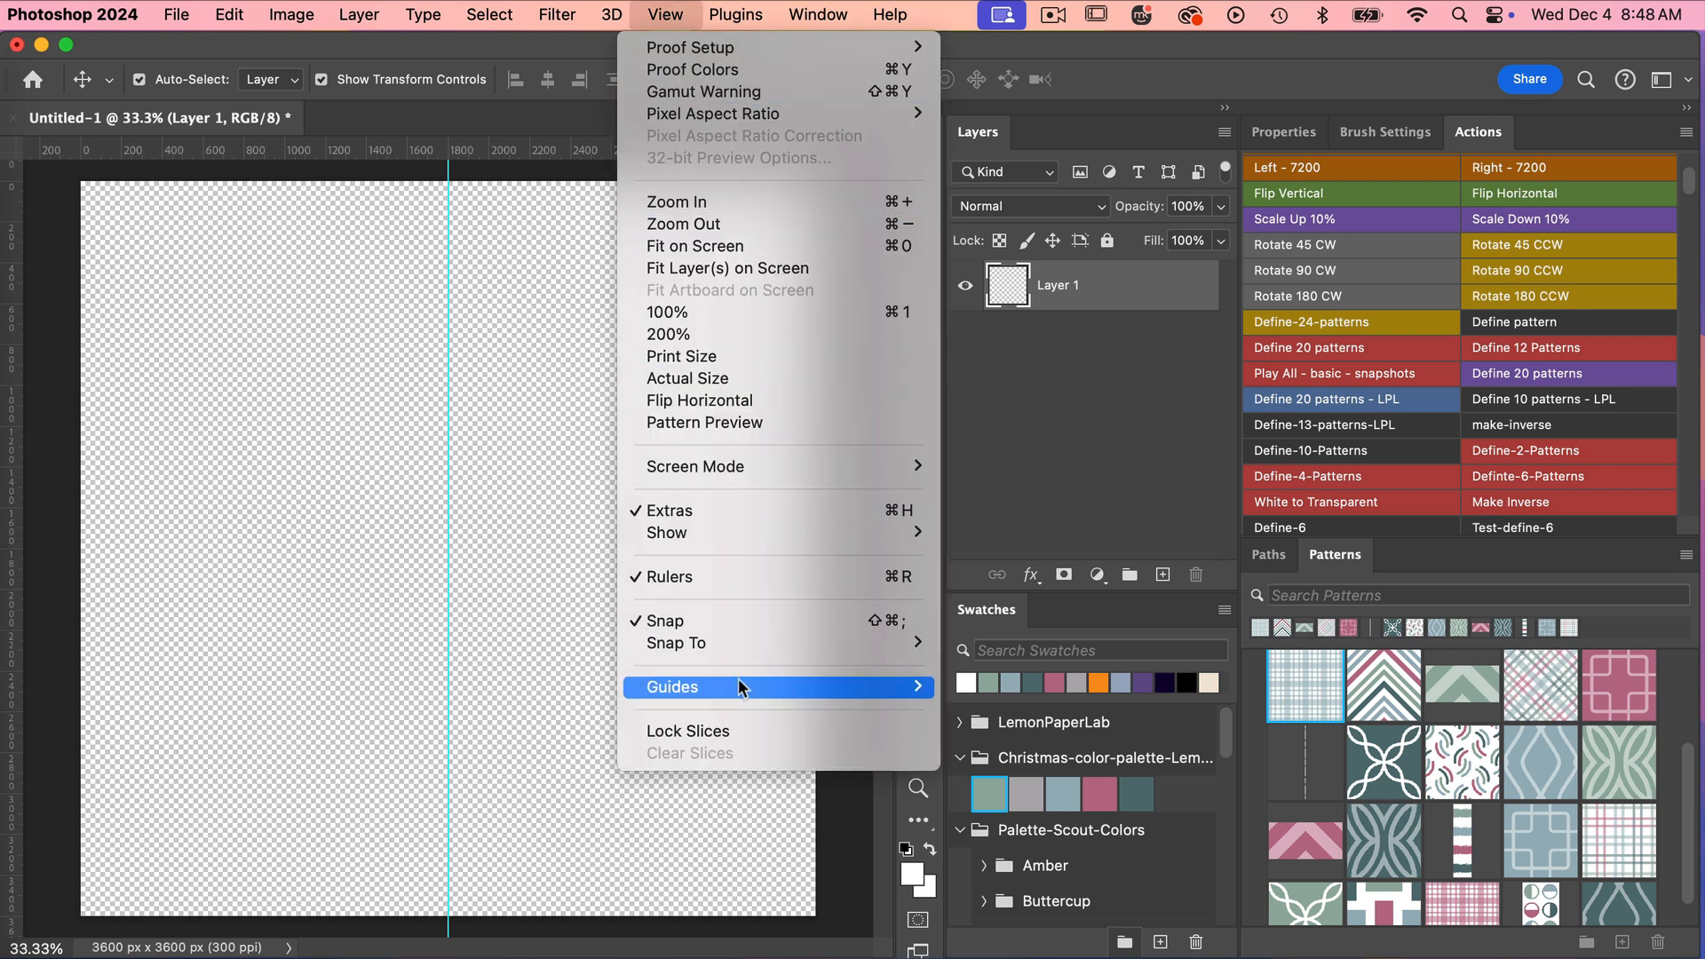
mouse_move(738, 680)
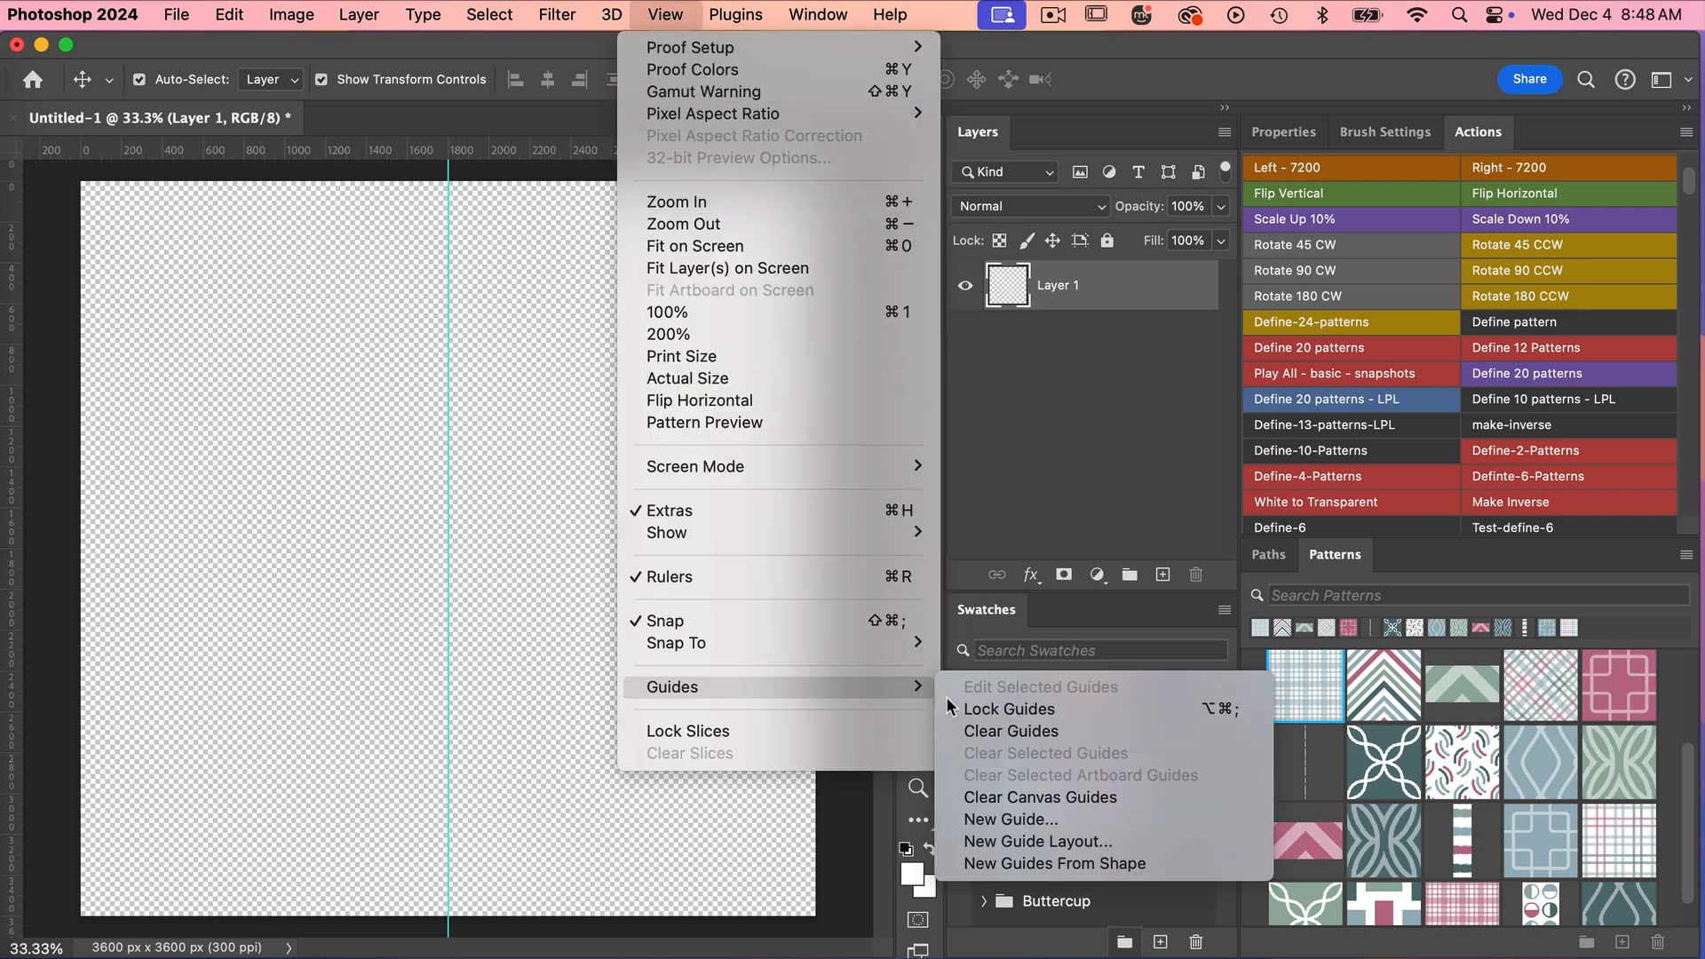
left_click(991, 819)
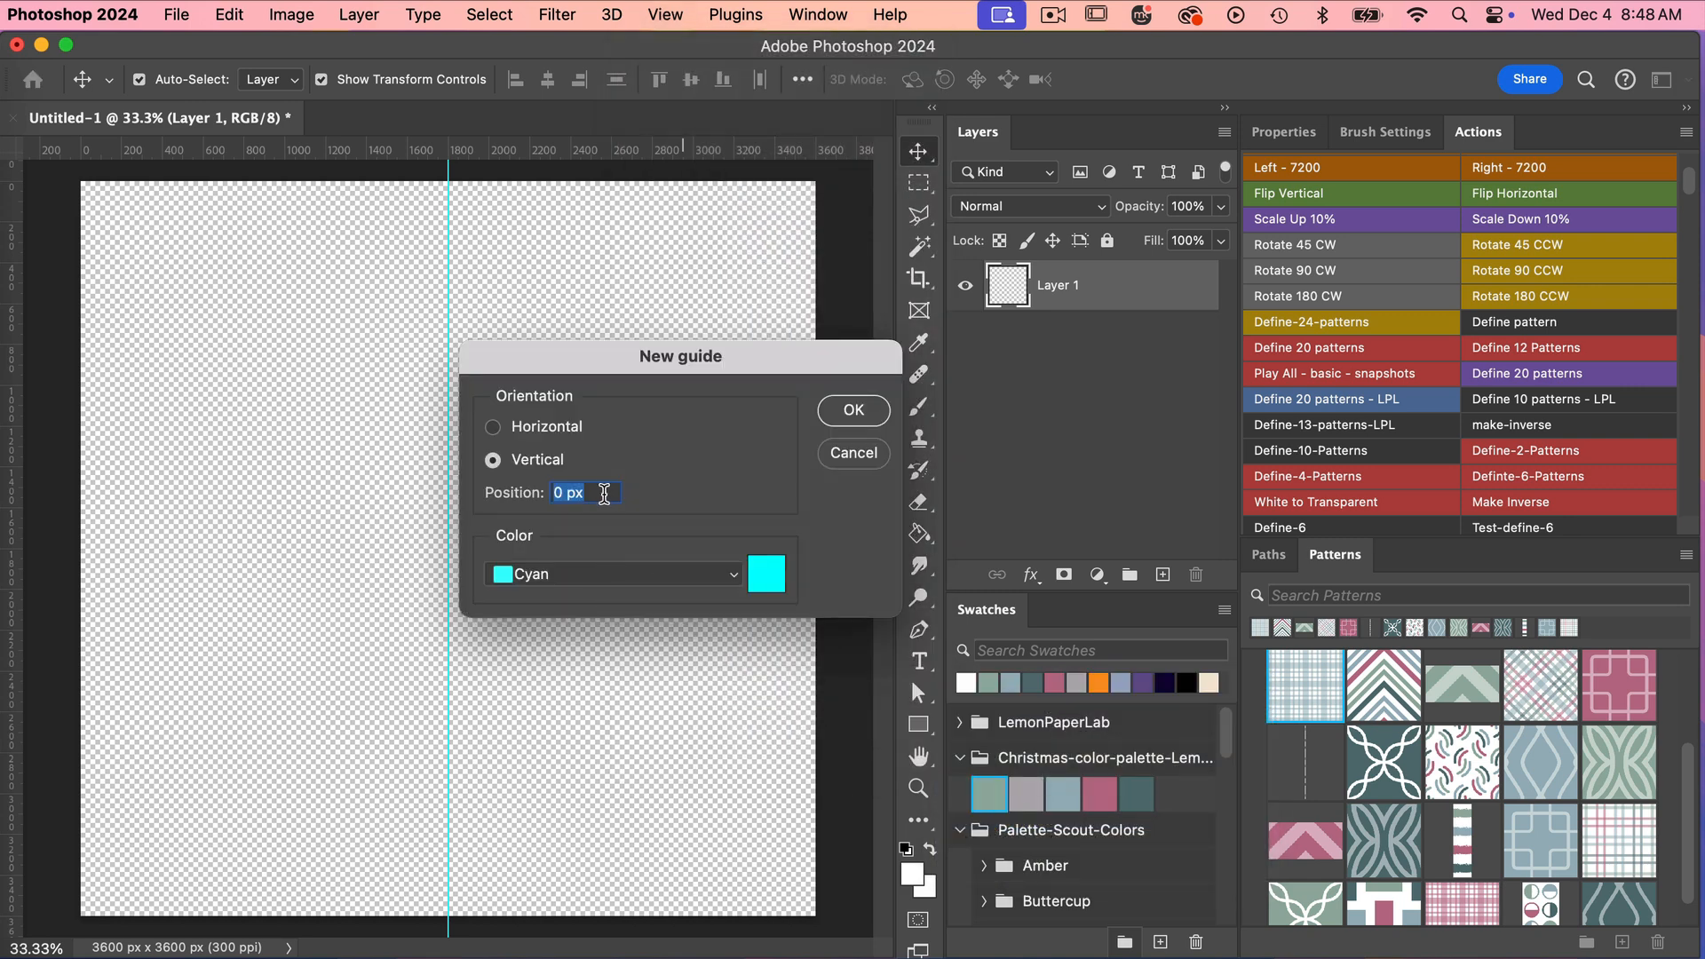
type("50%")
left_click(493, 427)
left_click(853, 410)
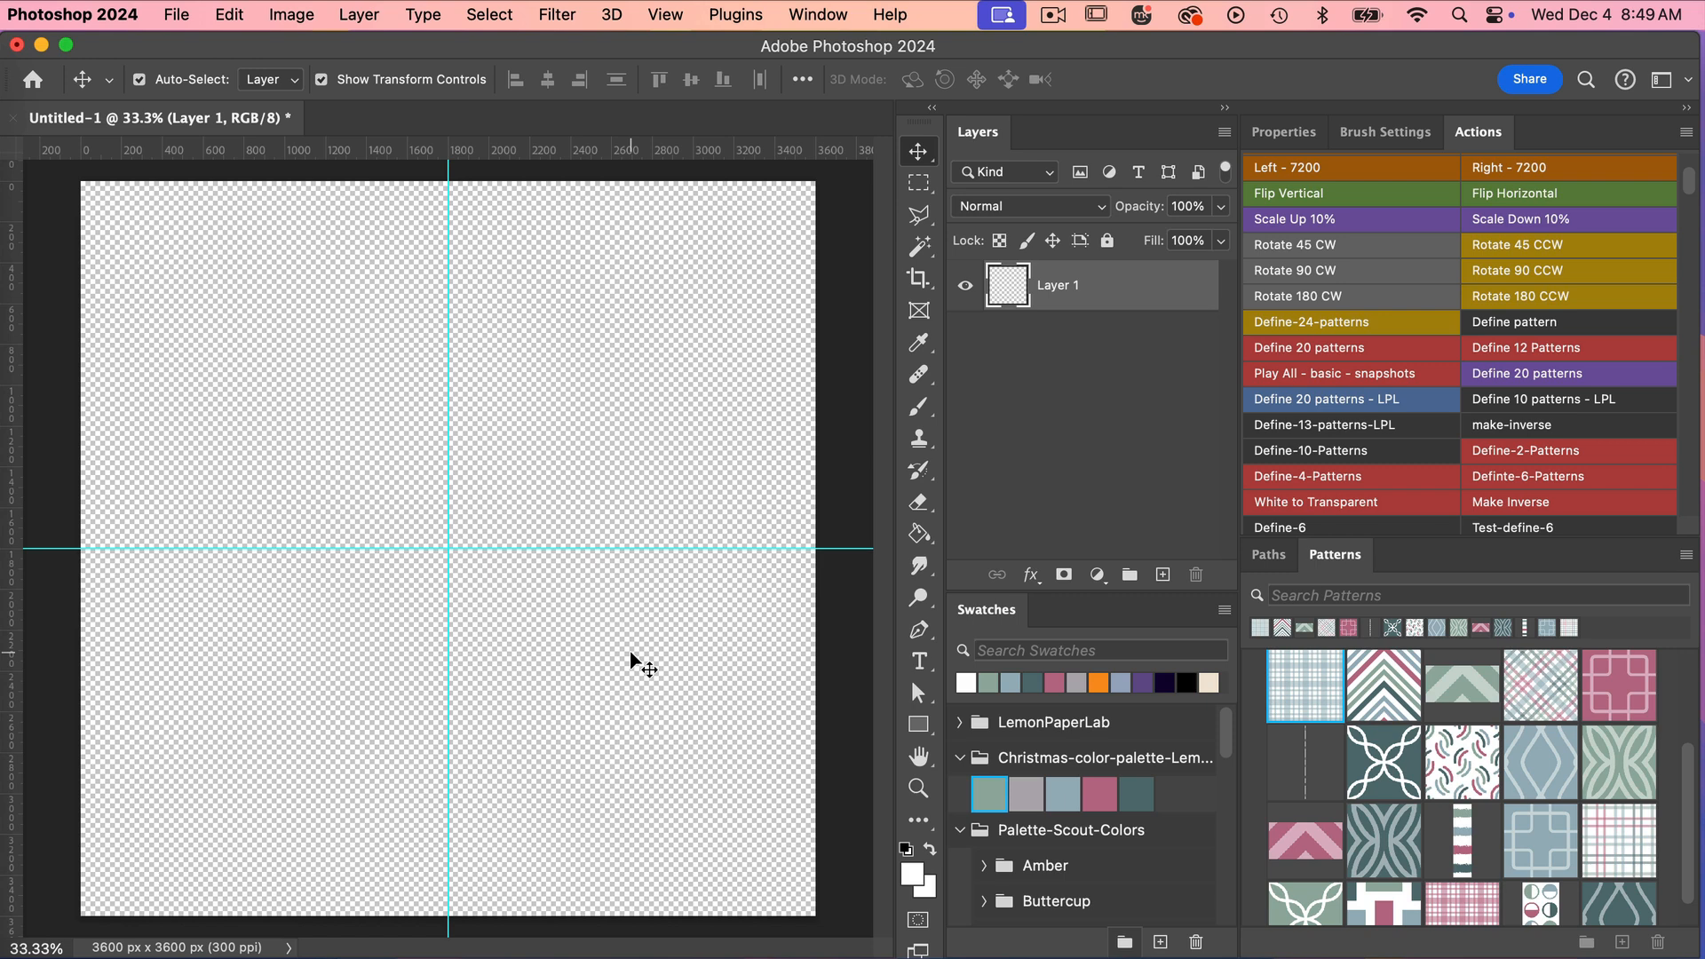
Step: Toggle the guides off and on, and pull a vertical guide to about 880 px and a horizontal guide to about 900 px from the rulers
key("super+semicolon")
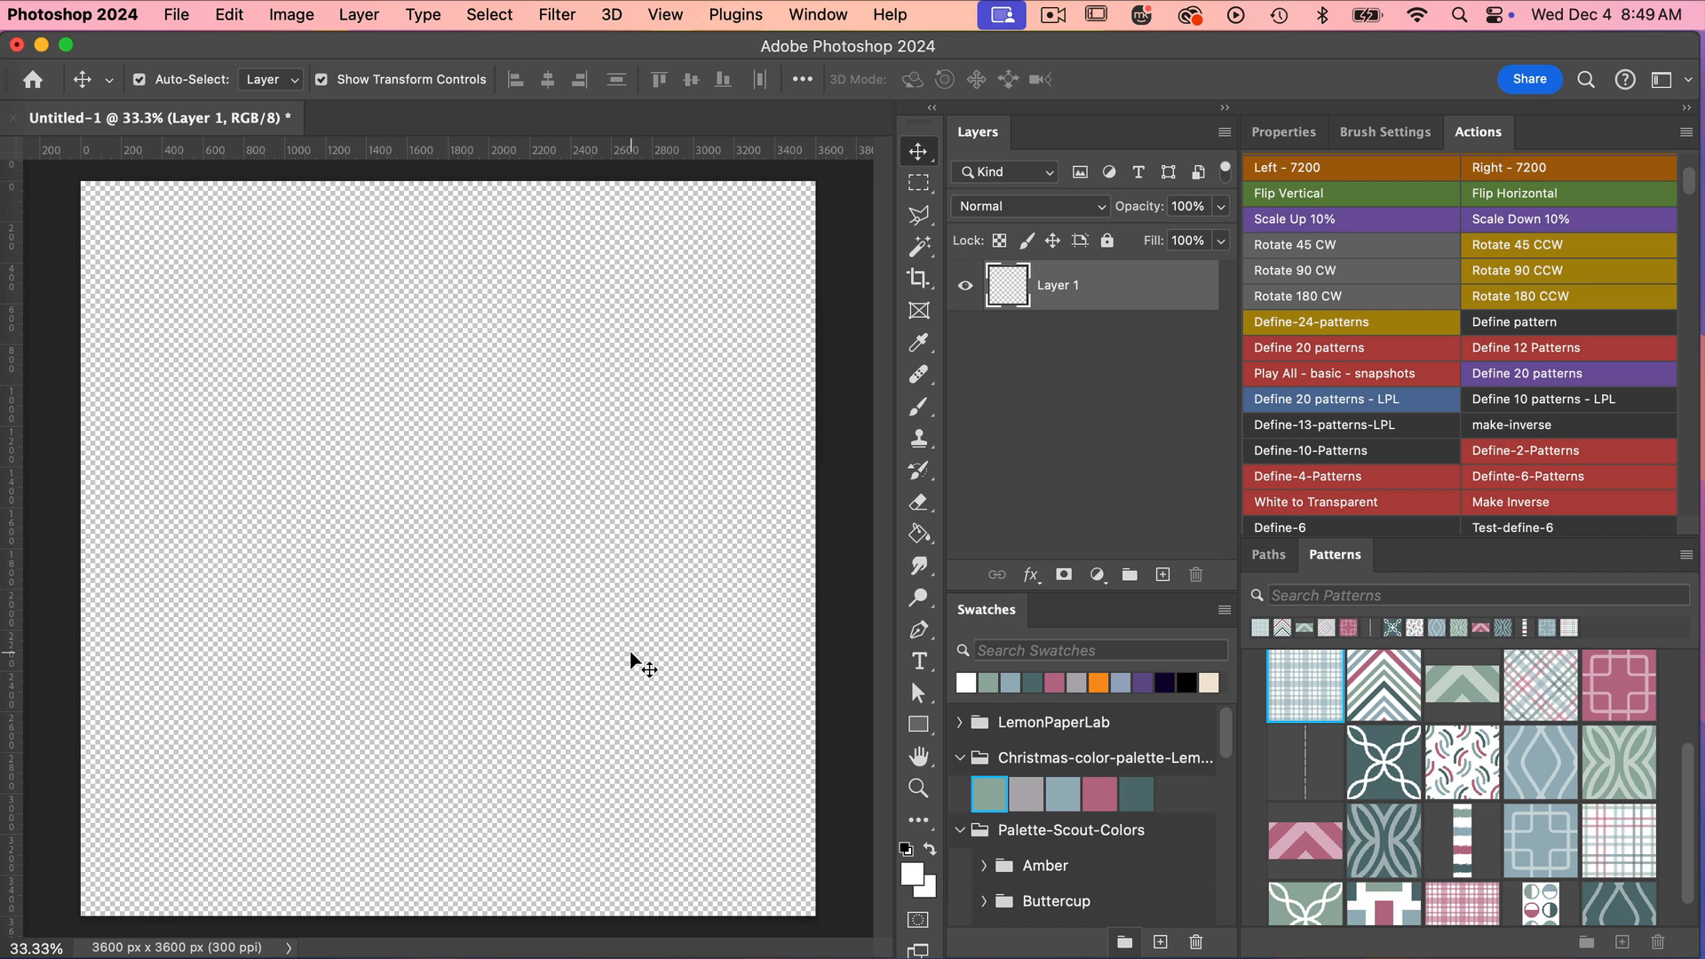
key("super+semicolon")
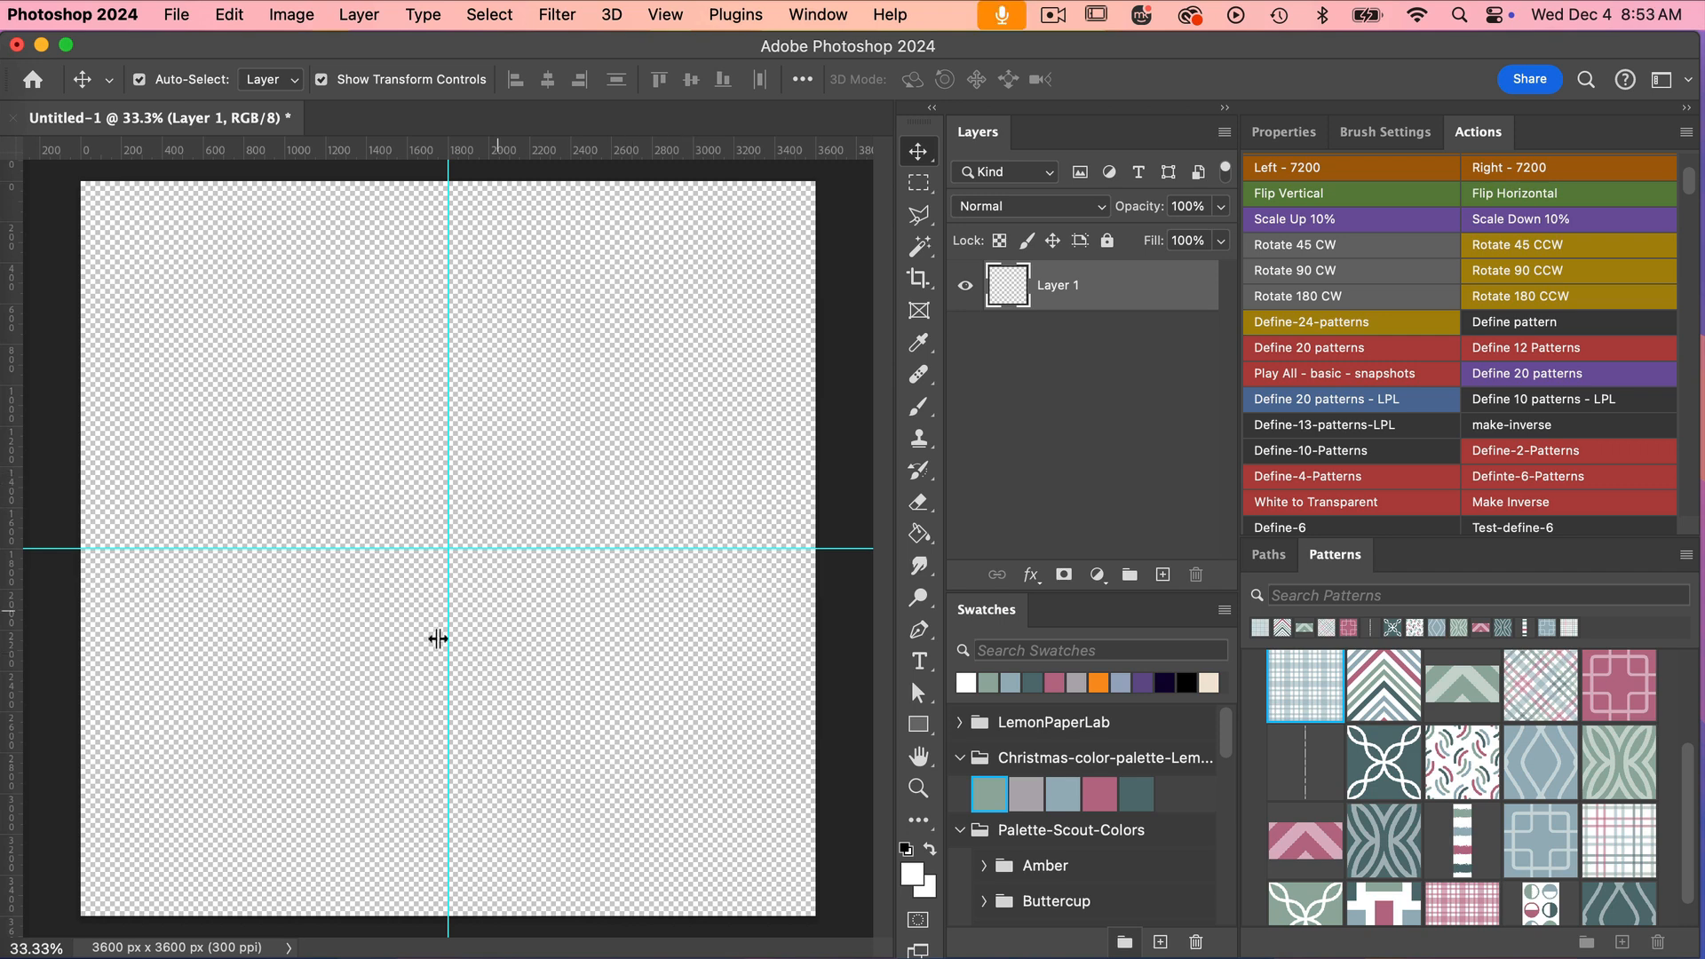
left_click_drag(8, 465, 262, 485)
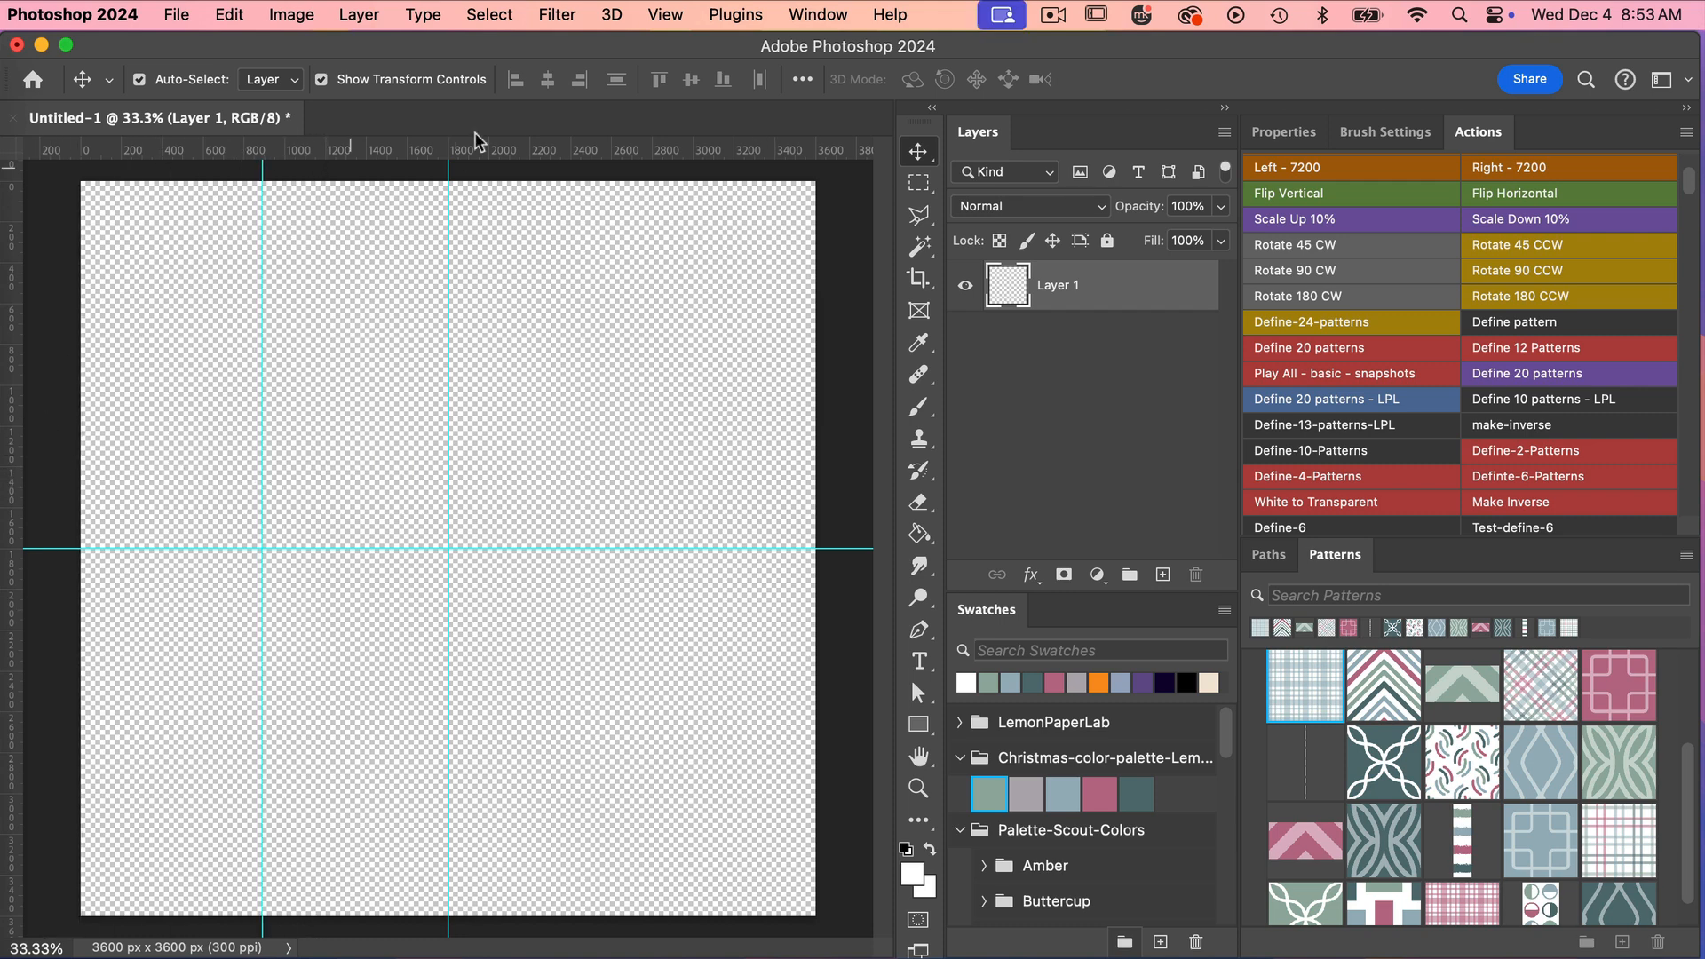
left_click_drag(578, 151, 603, 365)
Step: Clear all guides from the canvas
left_click(665, 14)
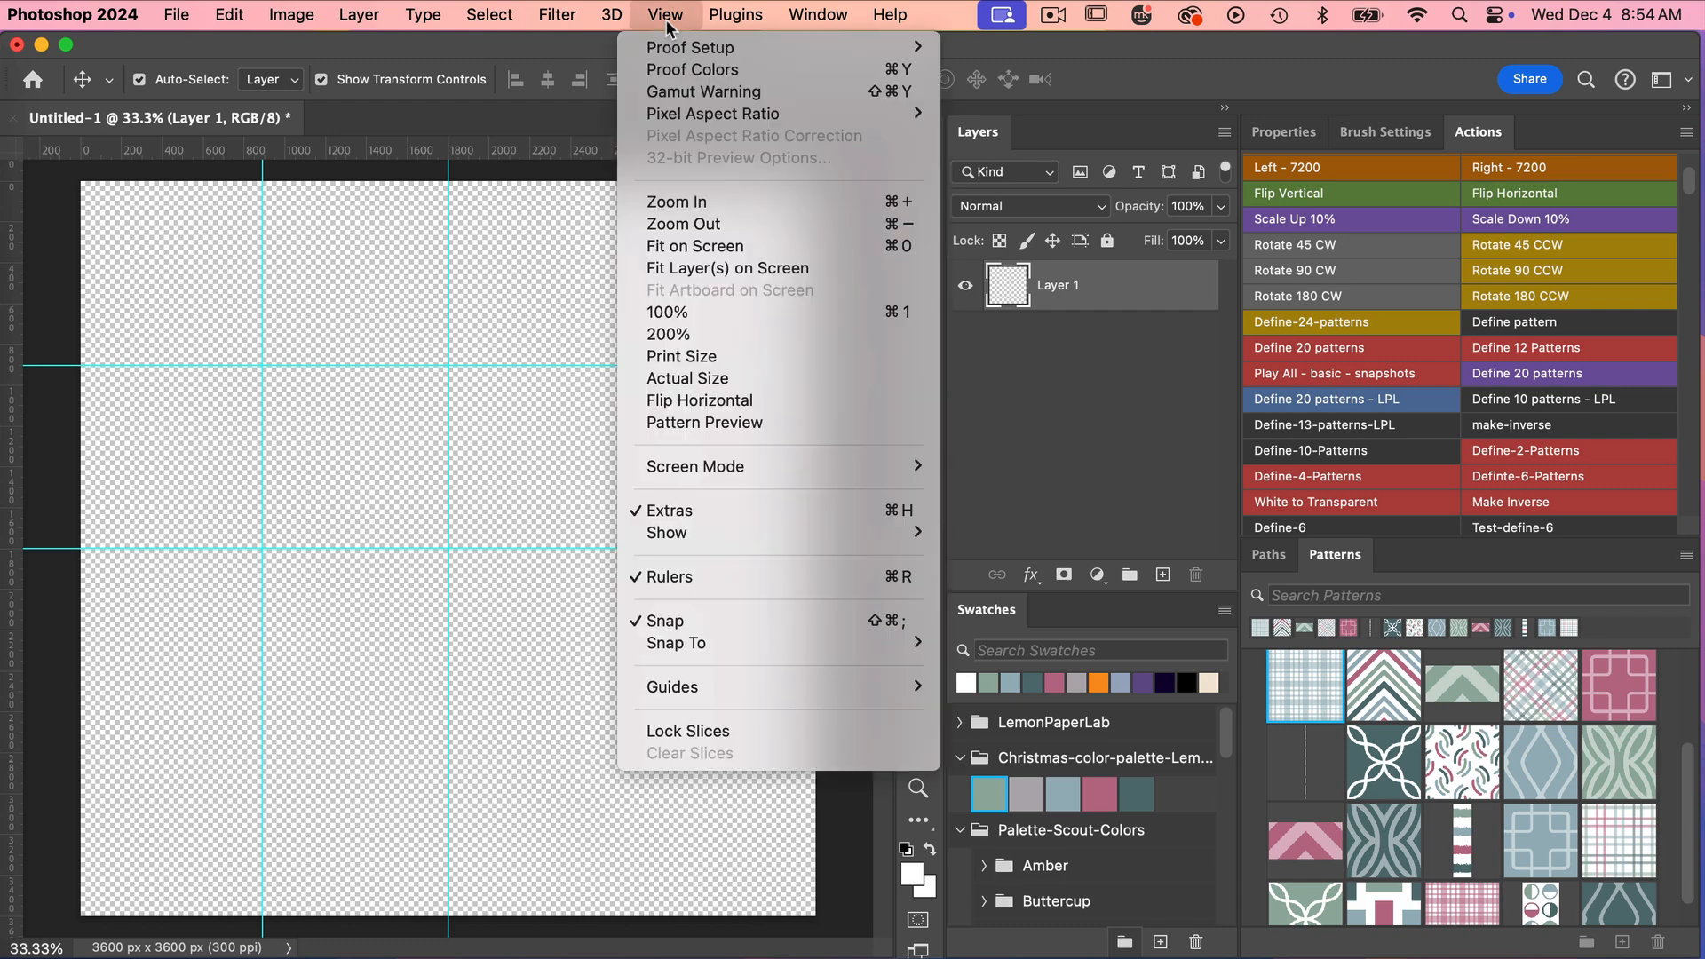
mouse_move(793, 686)
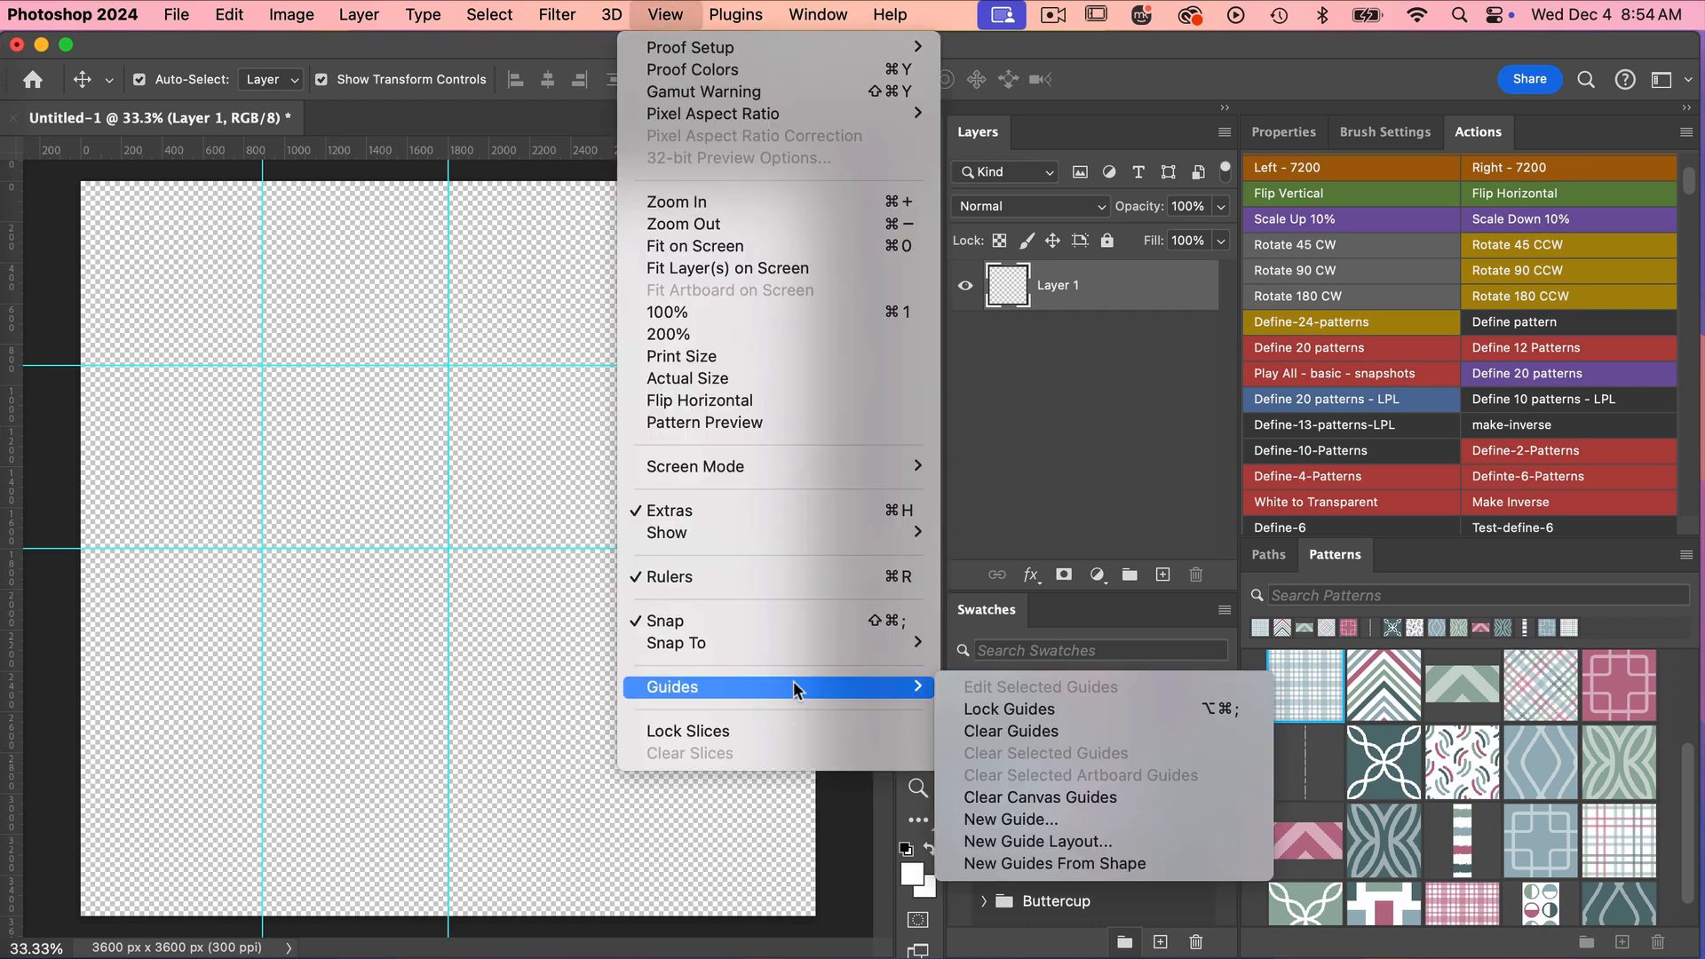
left_click(1061, 731)
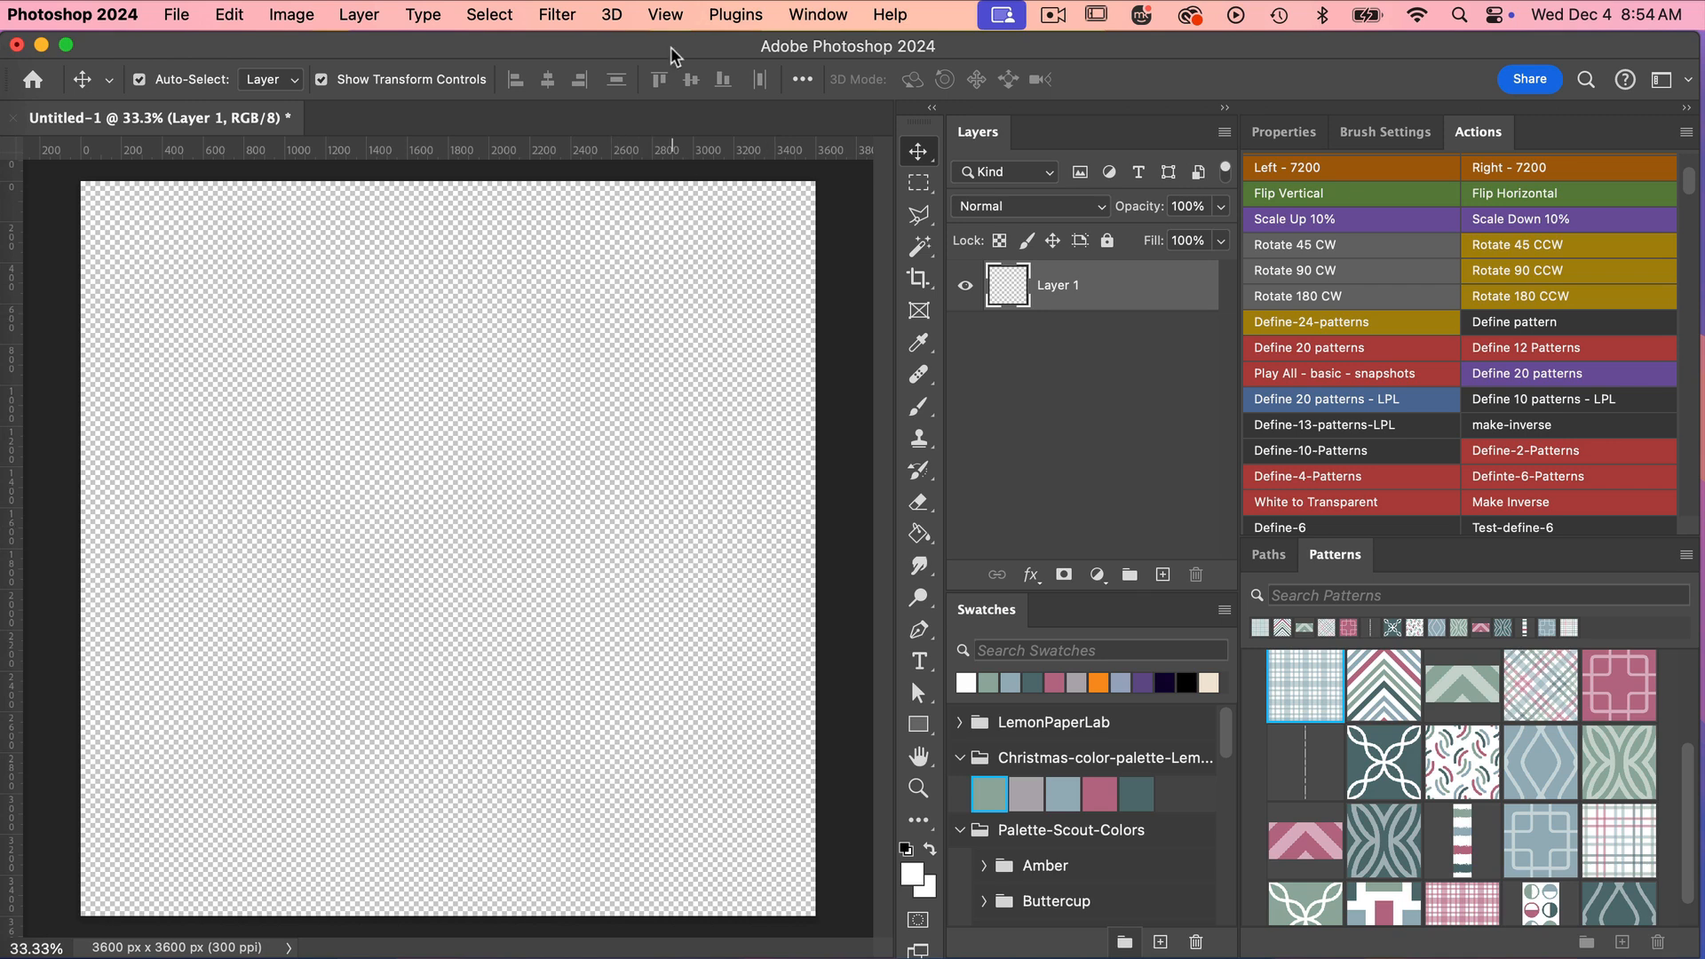
Step: Start a new guide layout with 8 columns and 8 rows, and enable margins of 1 inch on all four sides
left_click(657, 14)
mouse_move(723, 687)
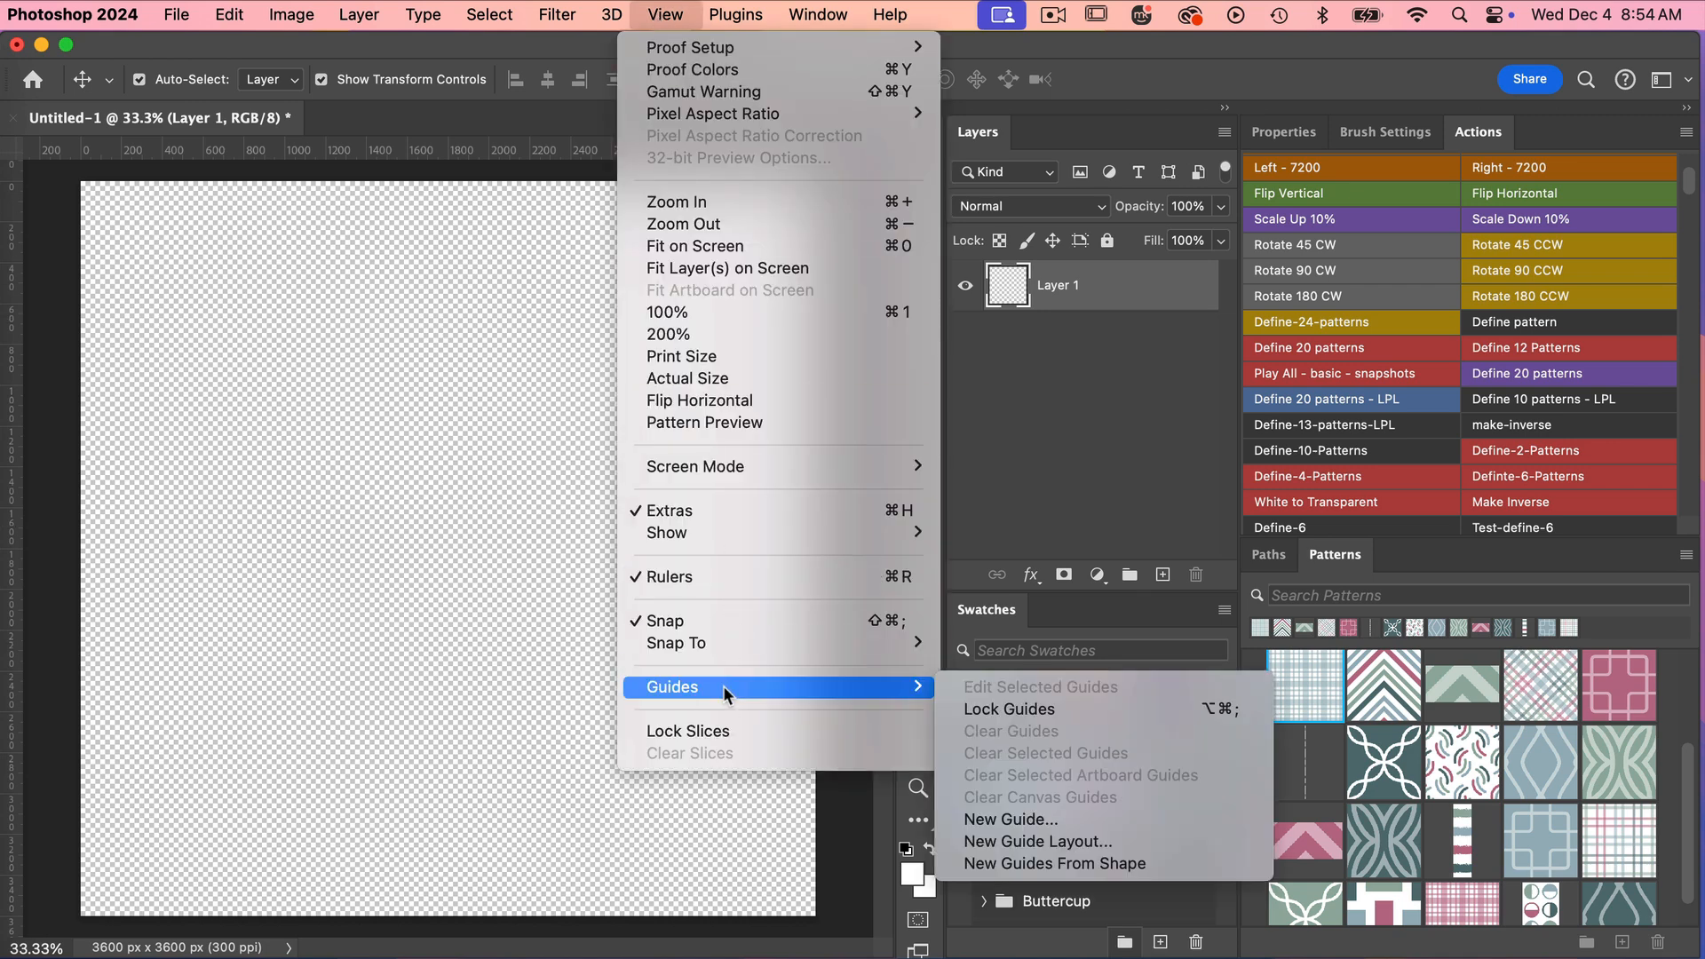
left_click(1132, 844)
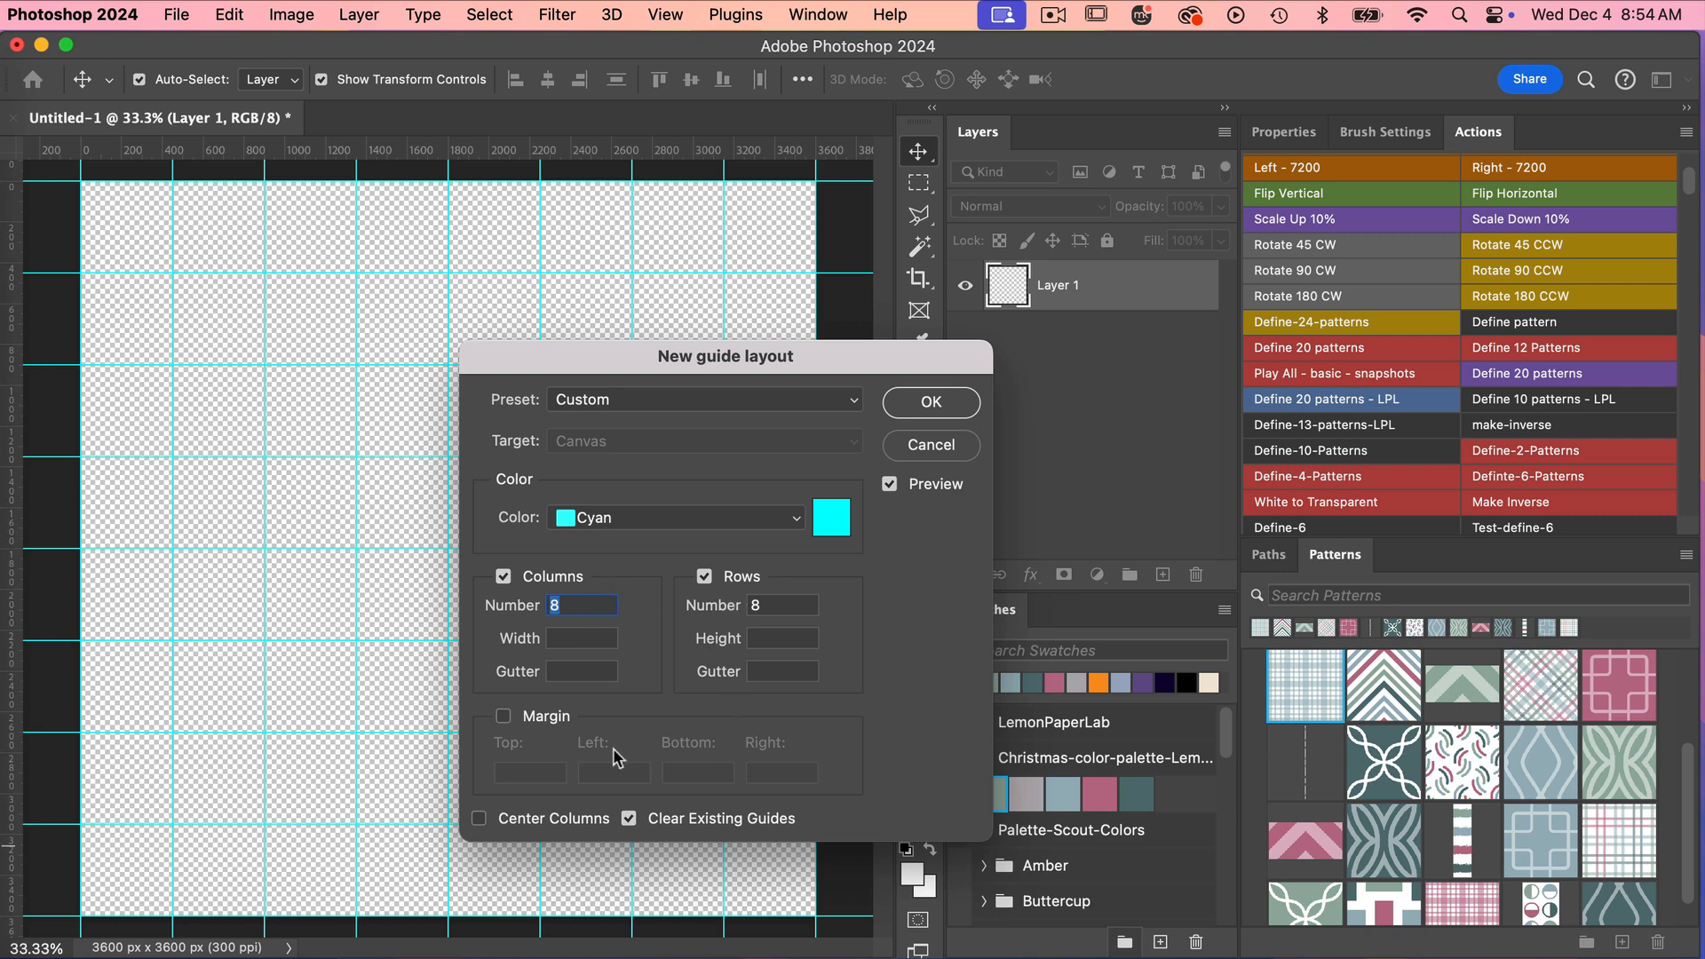
left_click(504, 717)
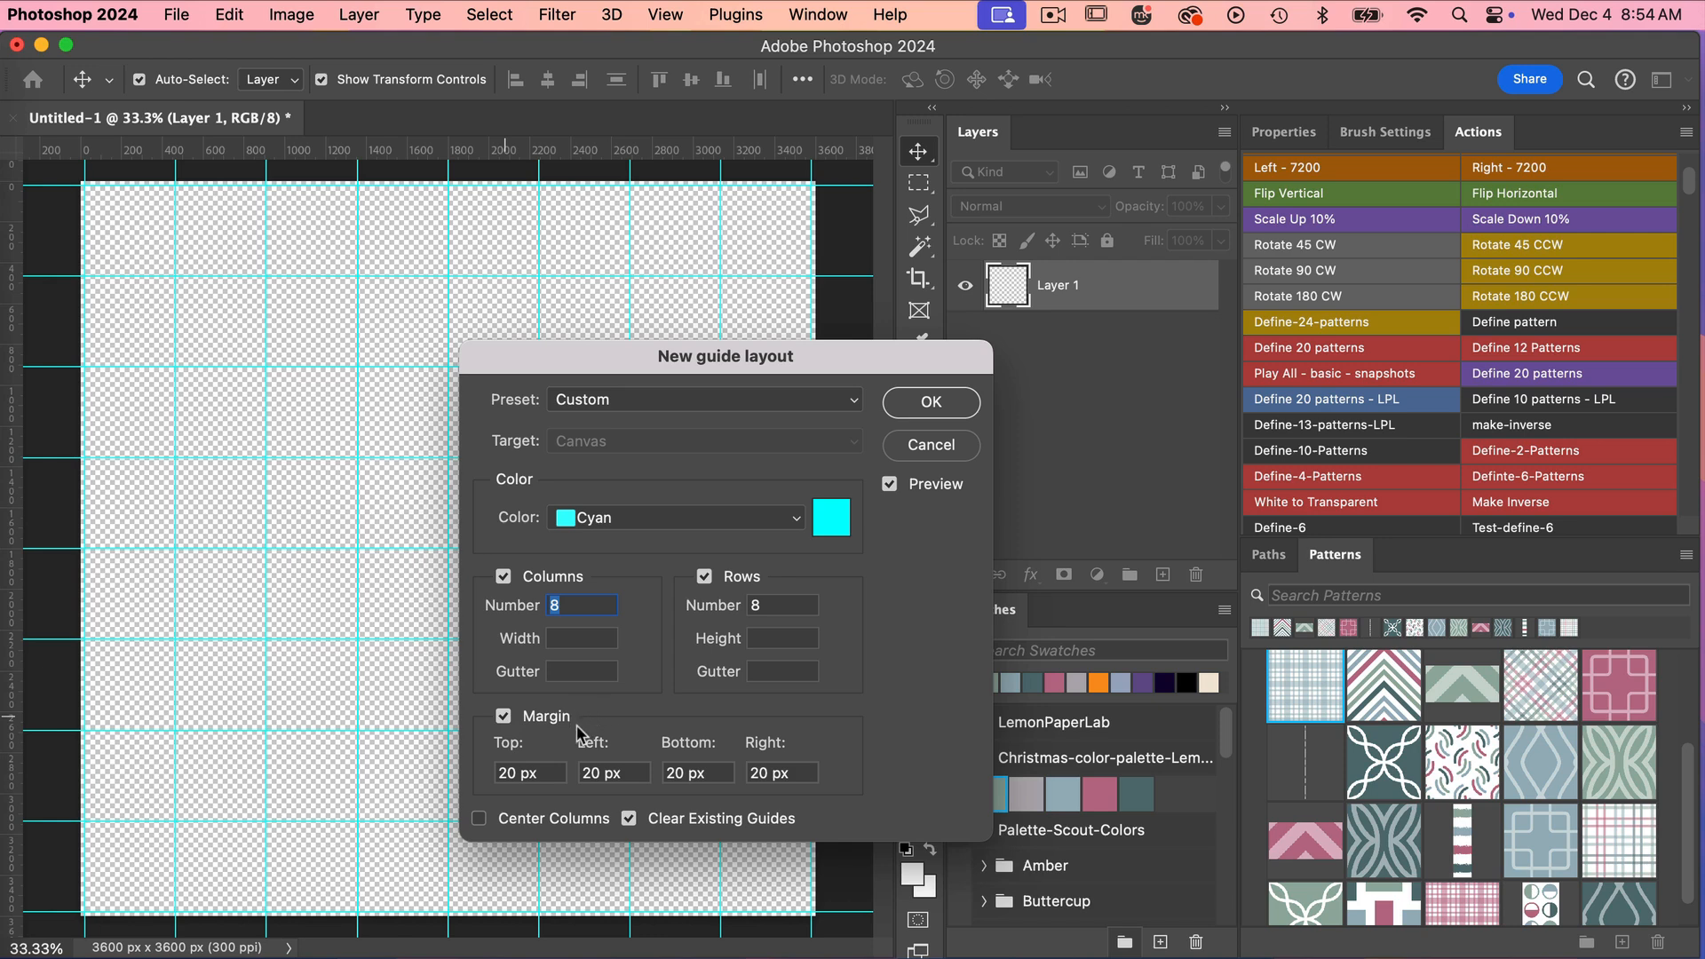
left_click(544, 773)
type("1inch")
left_click(624, 772)
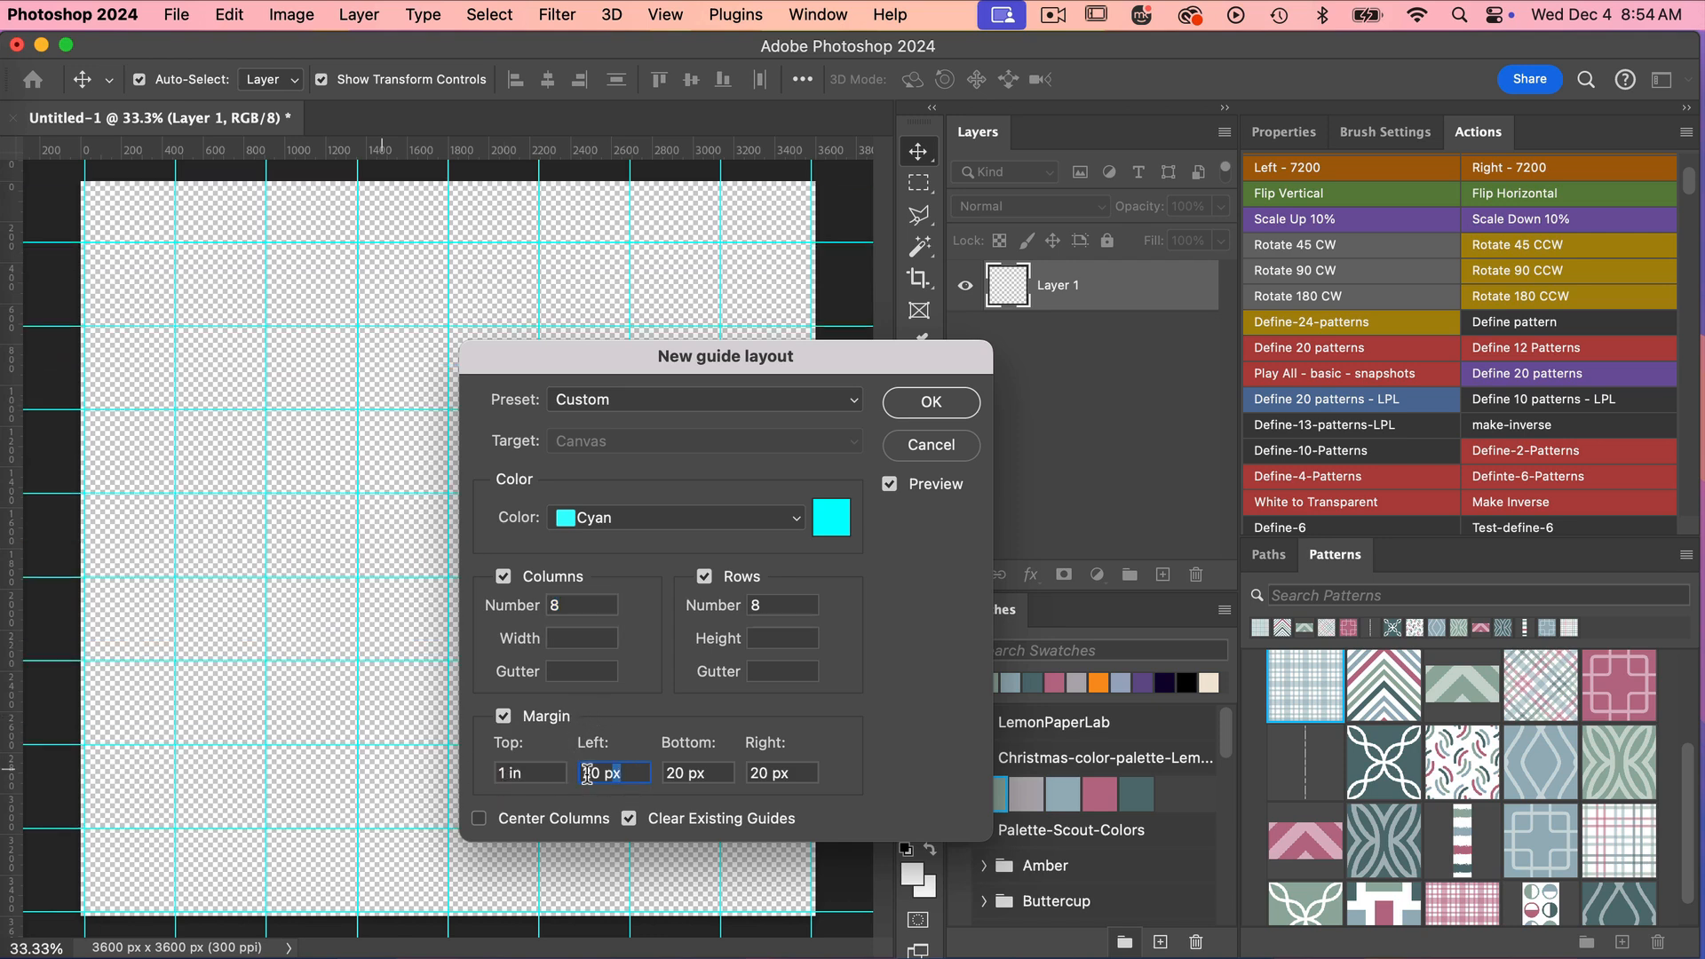
type("1inch")
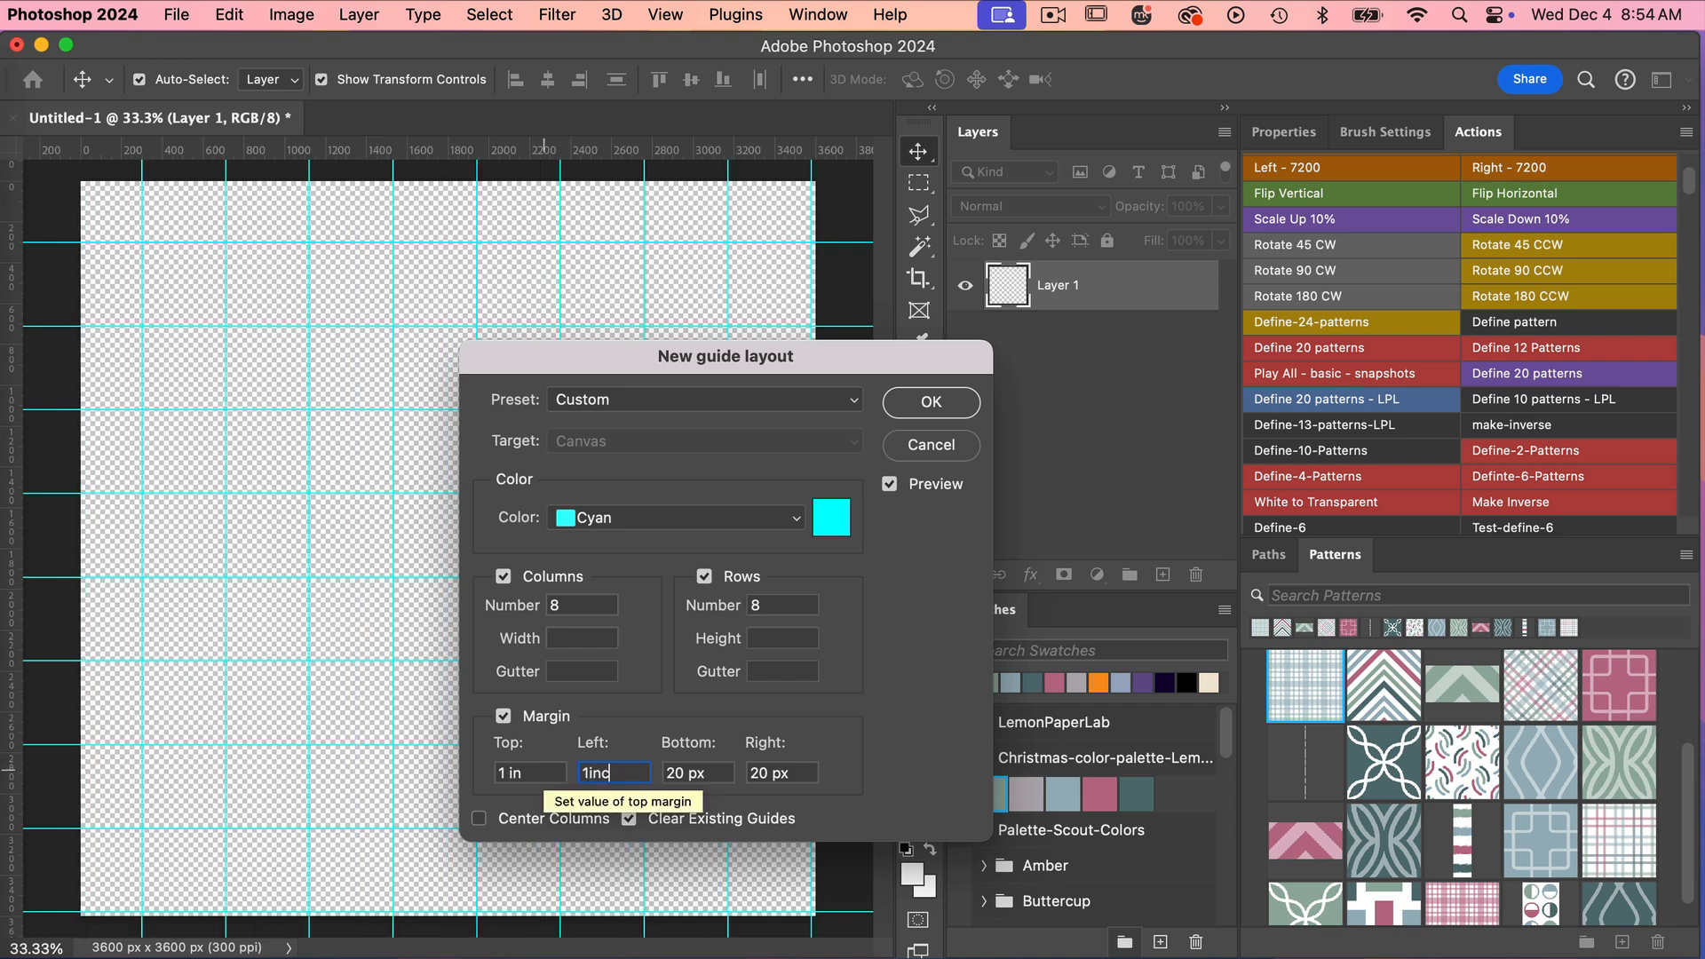
left_click(715, 773)
type("1inch")
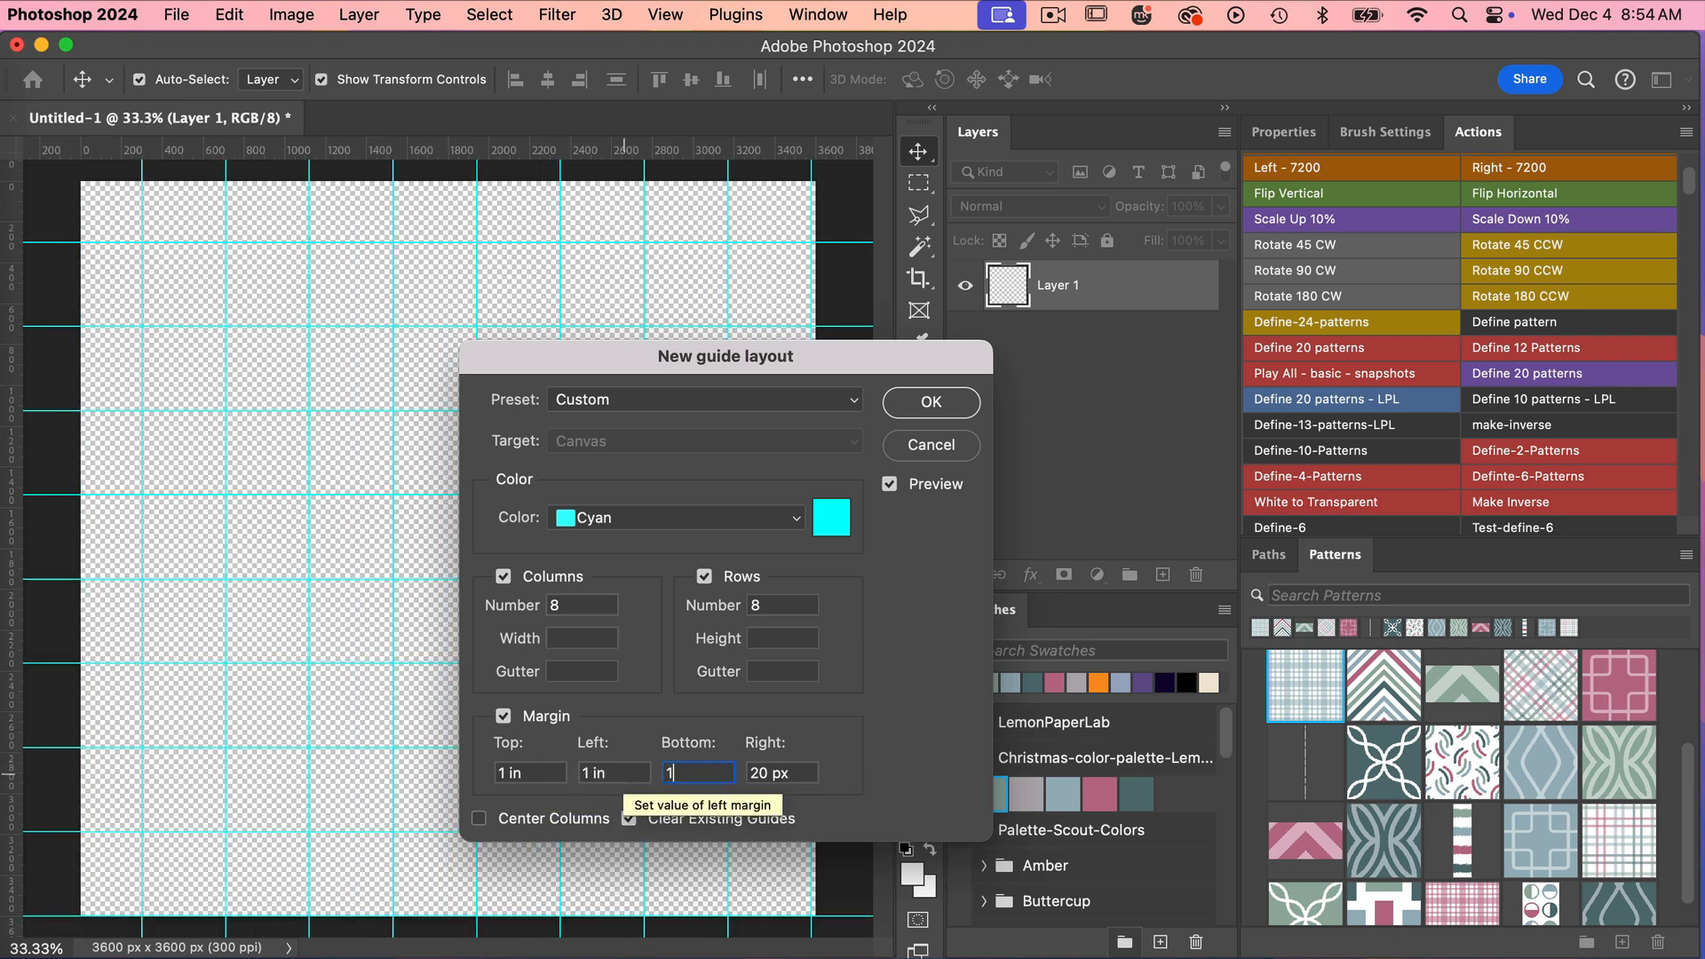
left_click(778, 770)
type("1inch")
left_click(850, 747)
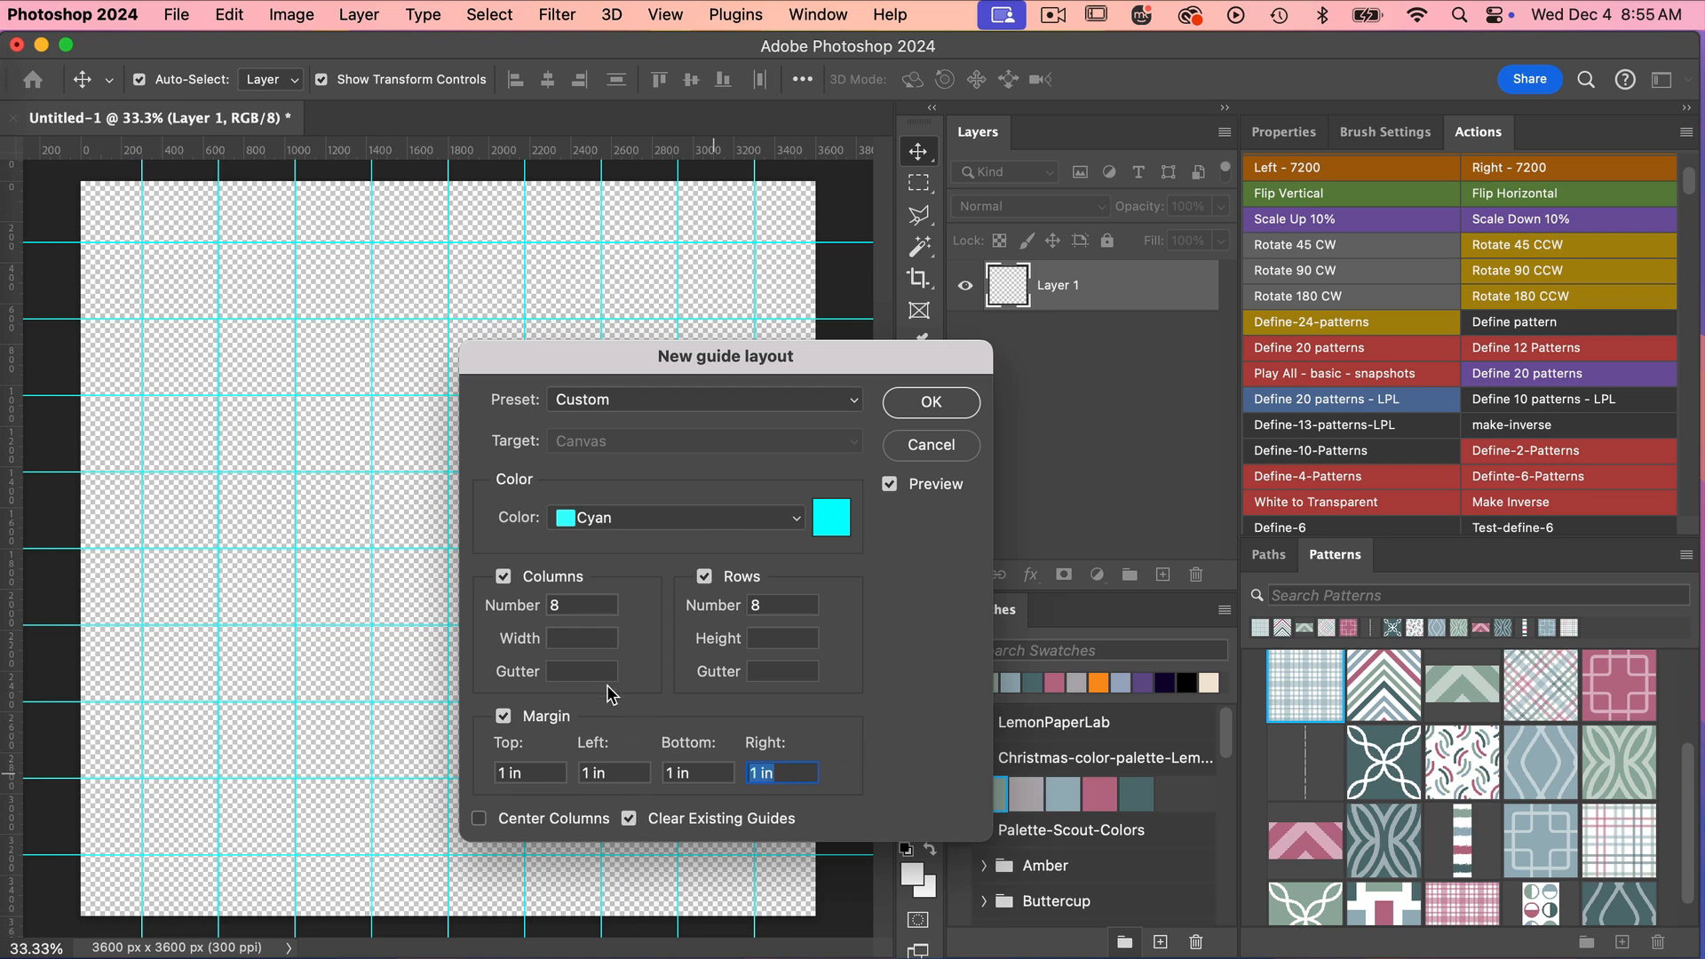
Step: Set the column and row gutters to 50 px and apply the guide layout
left_click(574, 672)
type("20")
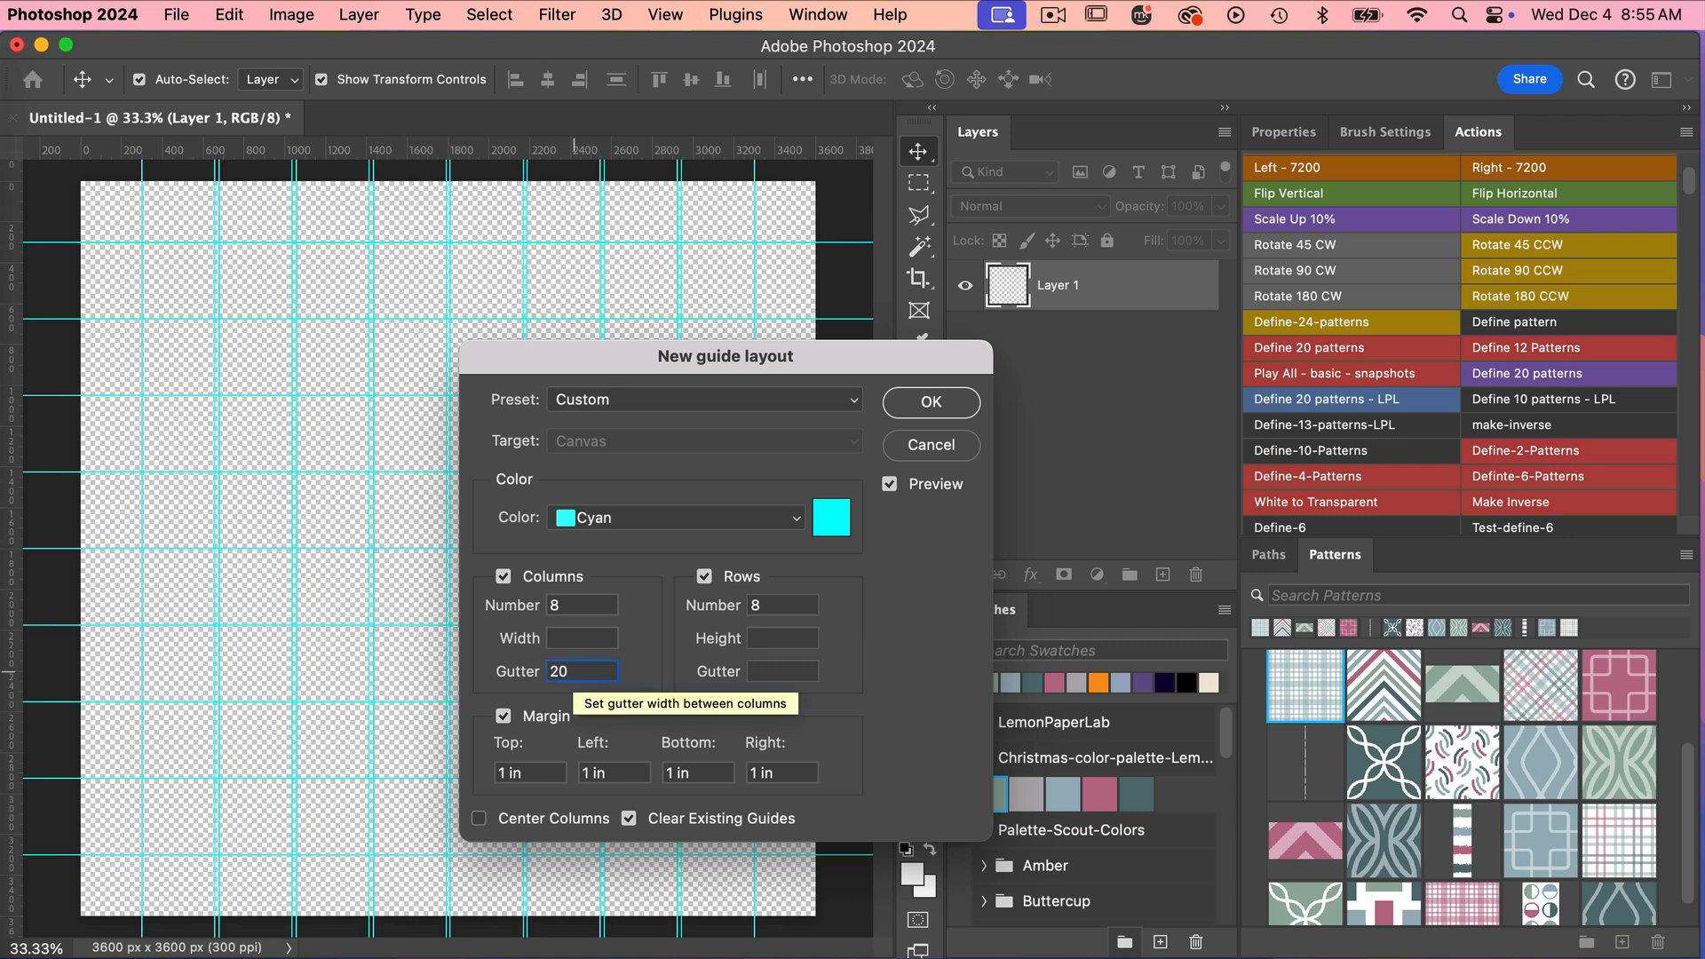
double_click(552, 671)
type("50")
left_click(761, 673)
type("50")
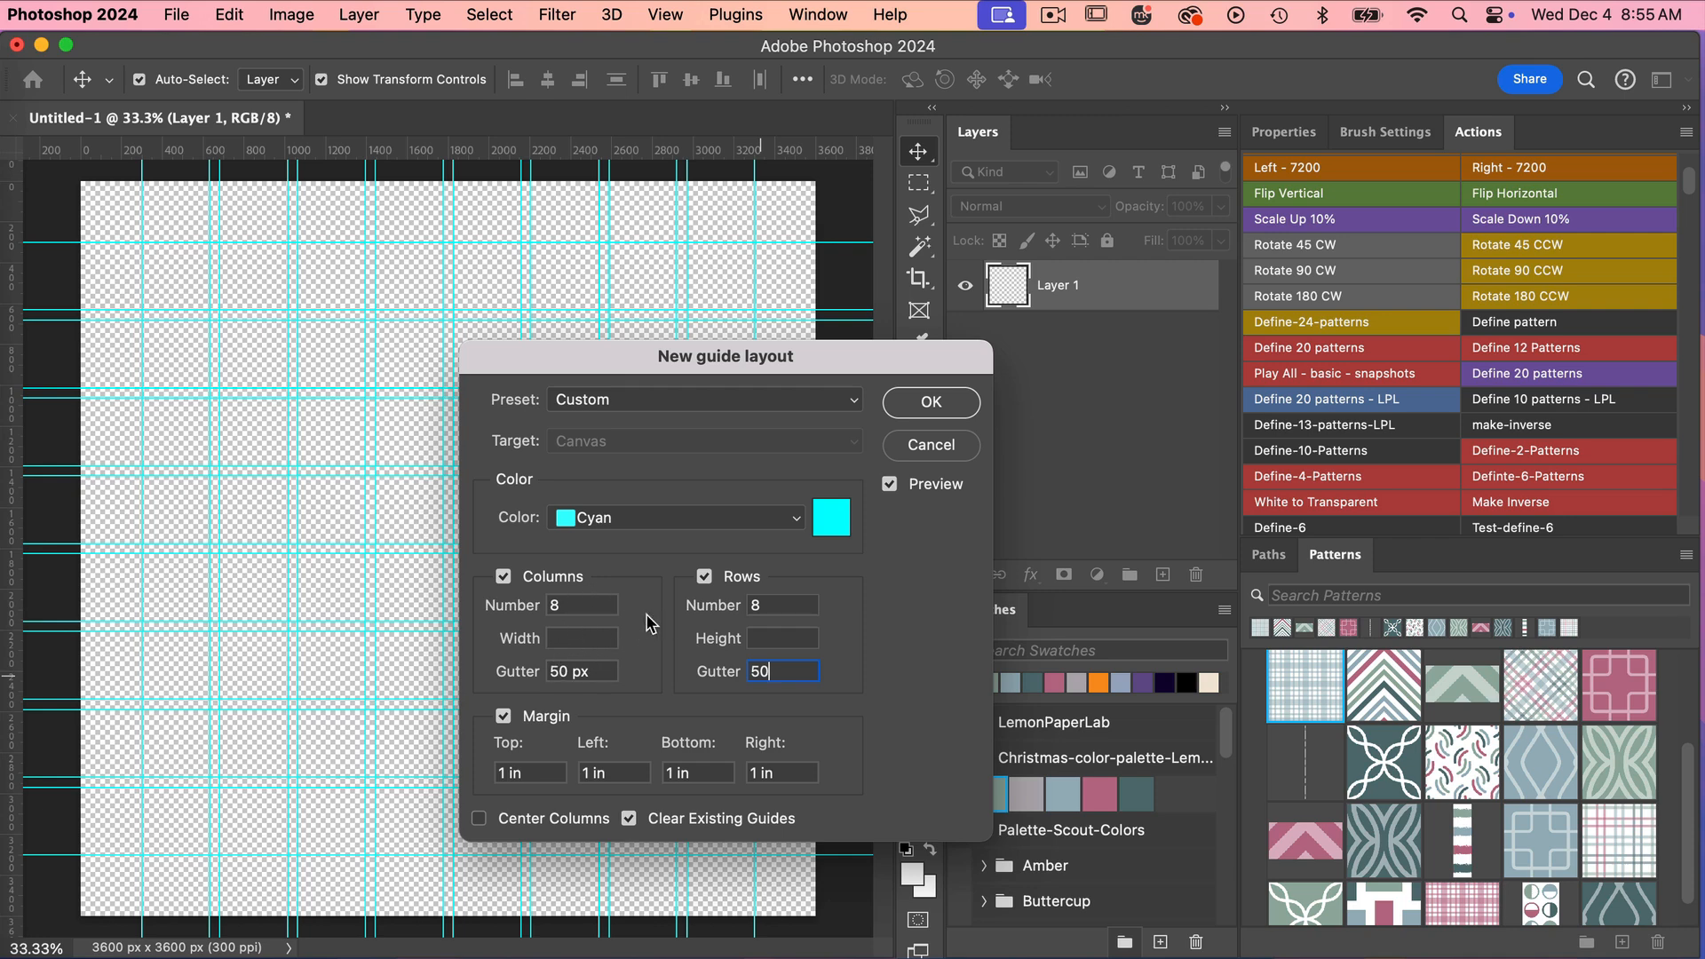
left_click(957, 404)
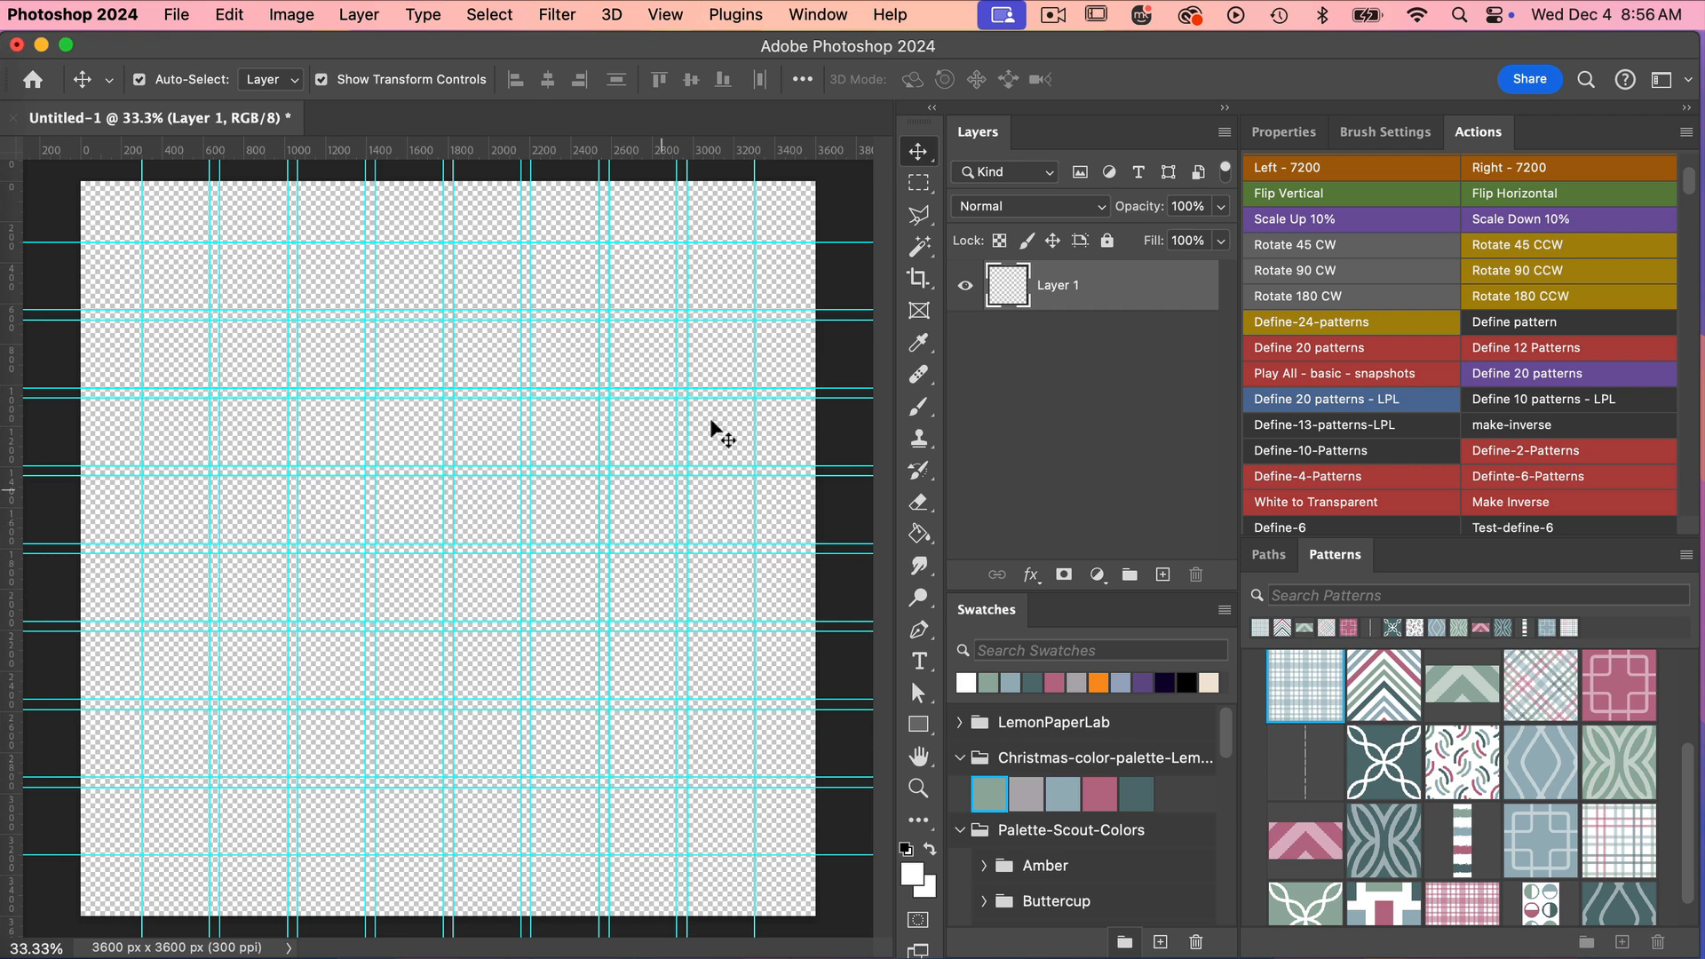
Step: Select a rectangle over the first six columns and all eight rows inside the margins, and fill it with black on Layer 1
left_click(920, 184)
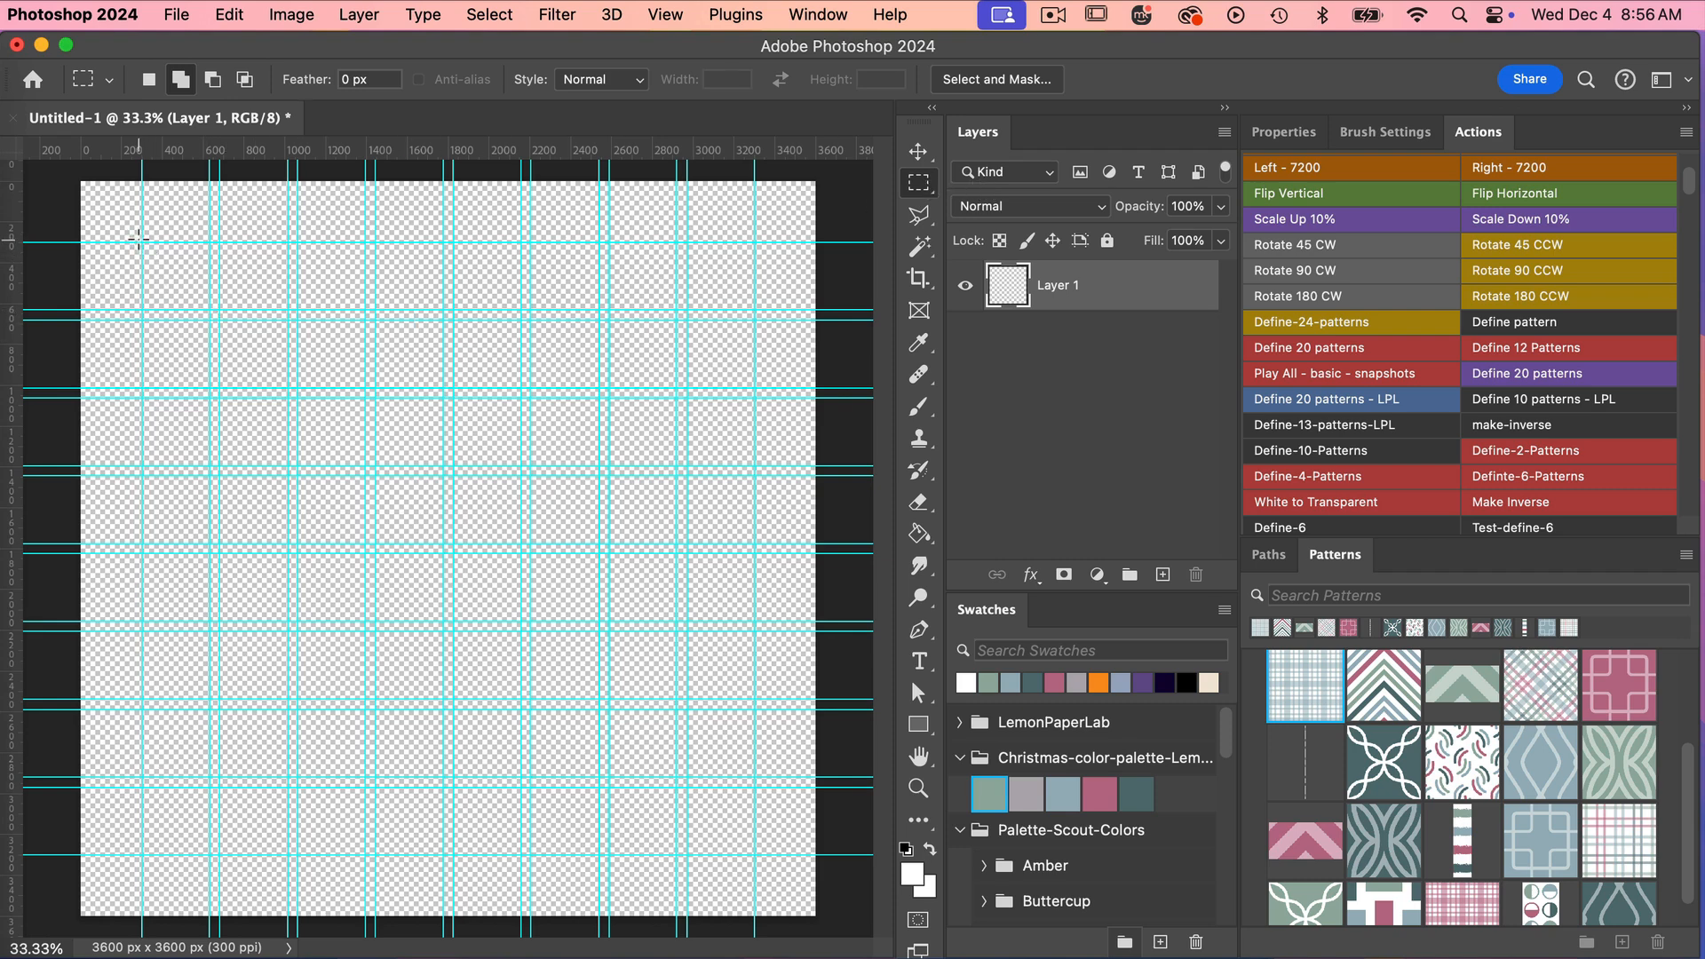
left_click_drag(140, 239, 594, 857)
left_click(906, 848)
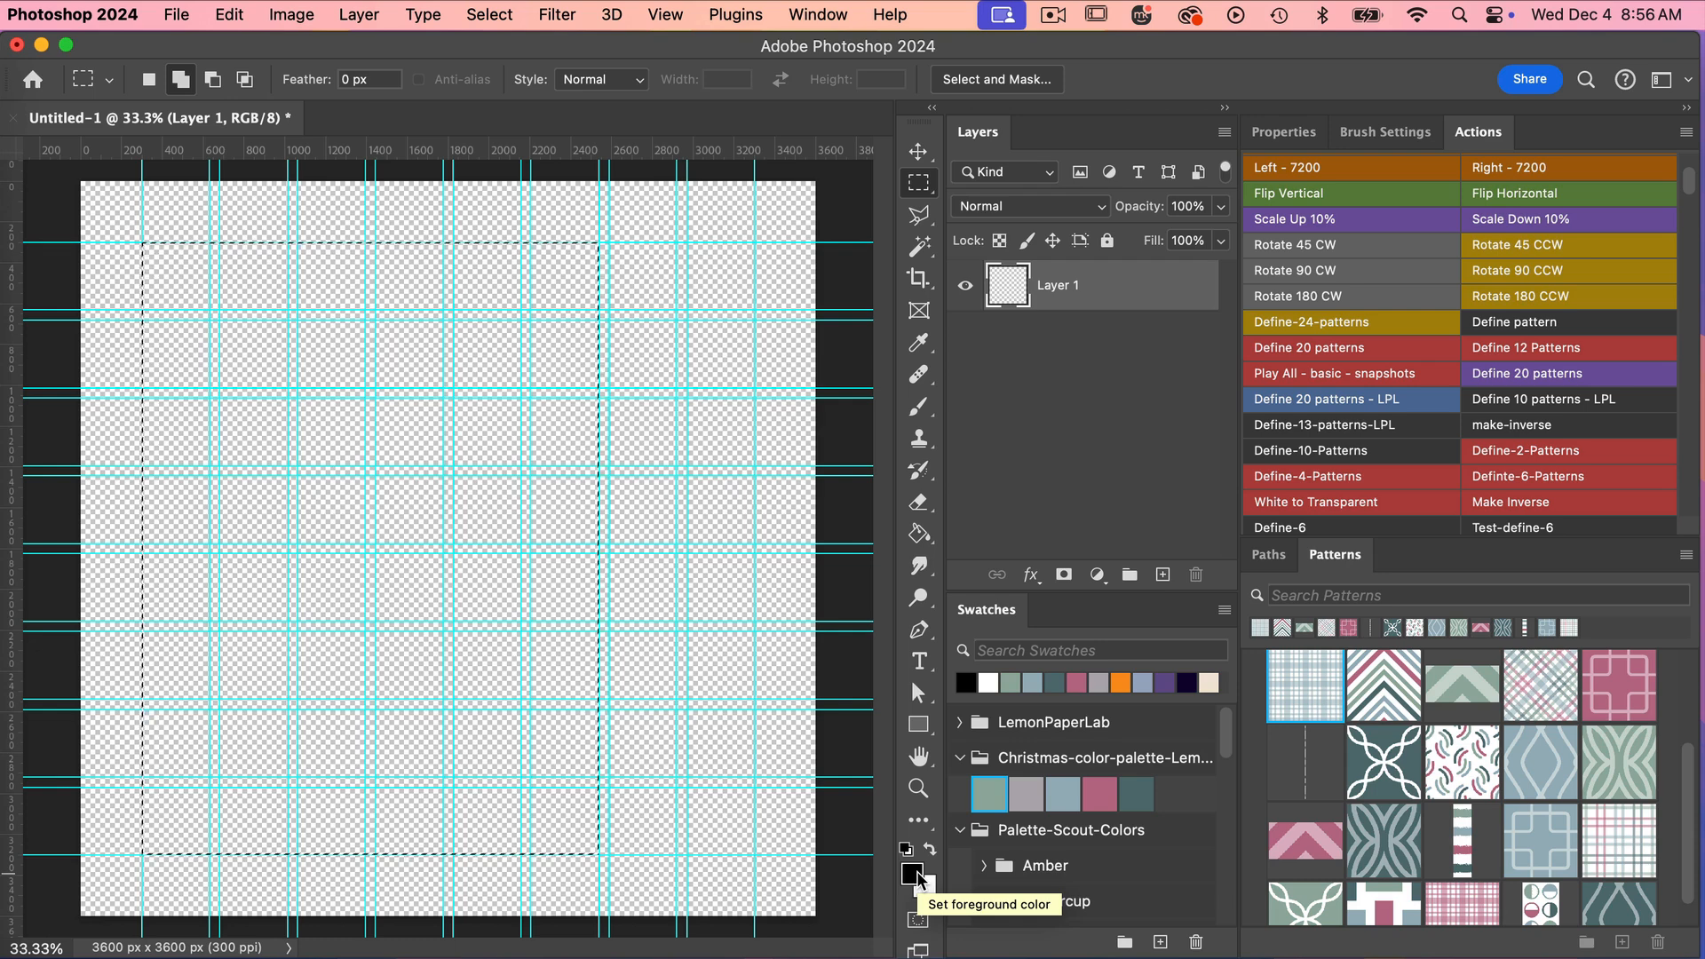
key("alt+BackSpace")
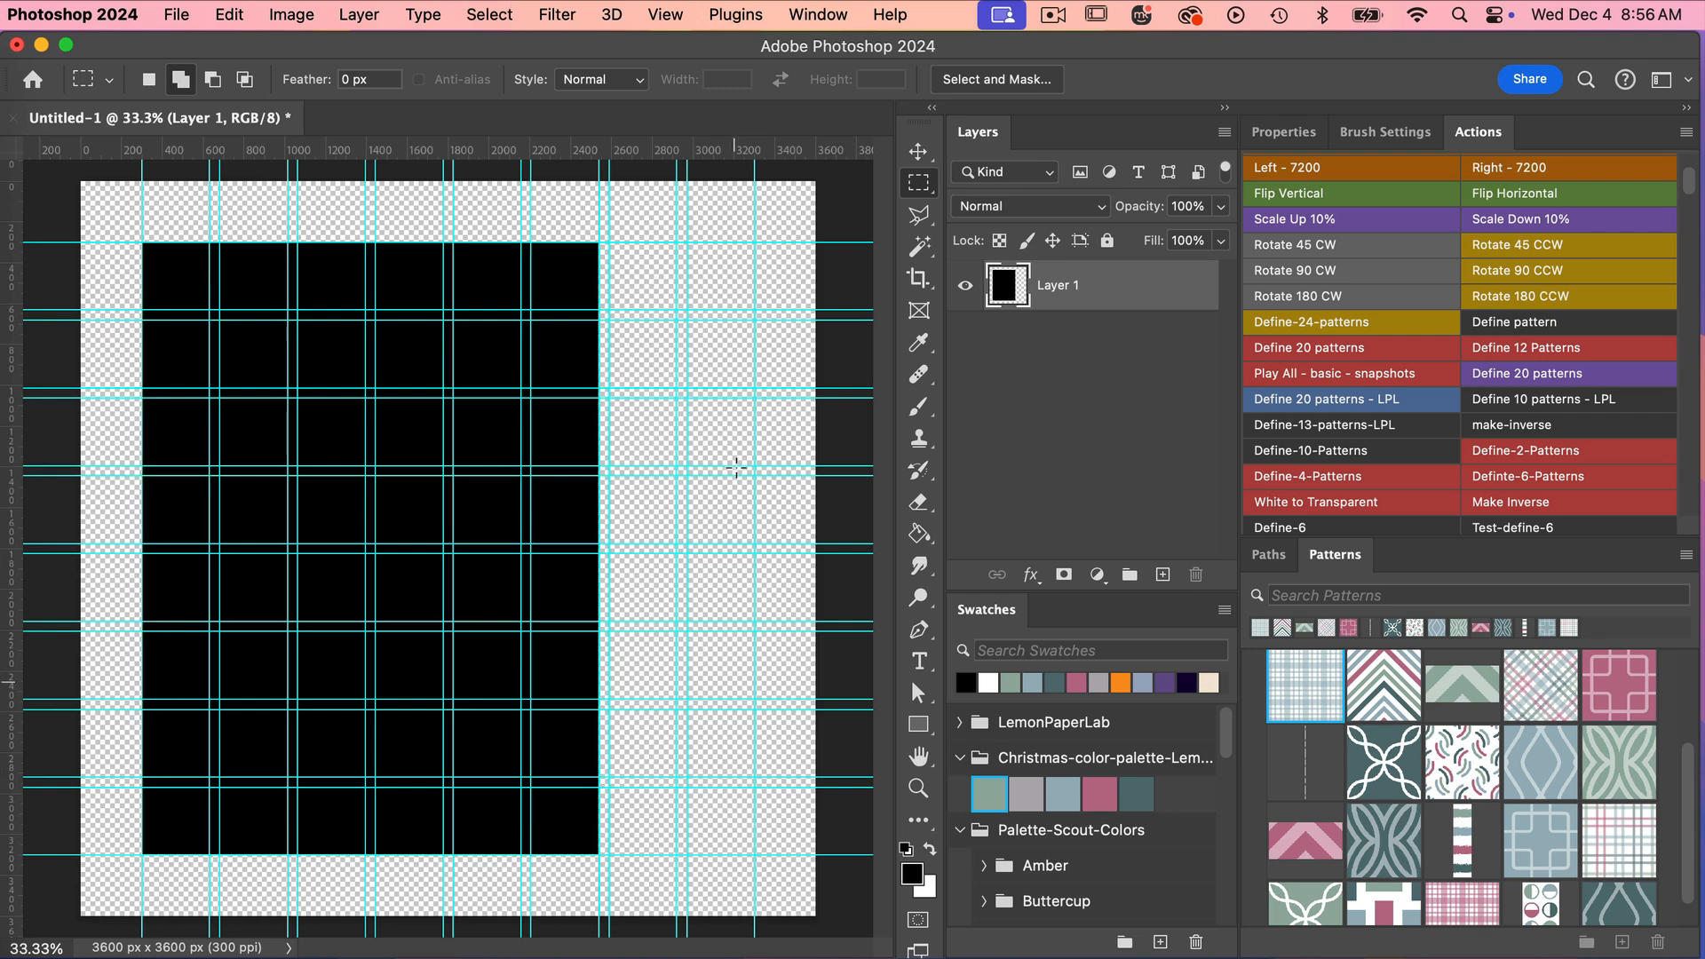
Step: On a new layer, fill a black square spanning the last two columns and the first two rows of the grid, and deselect
left_click(1163, 574)
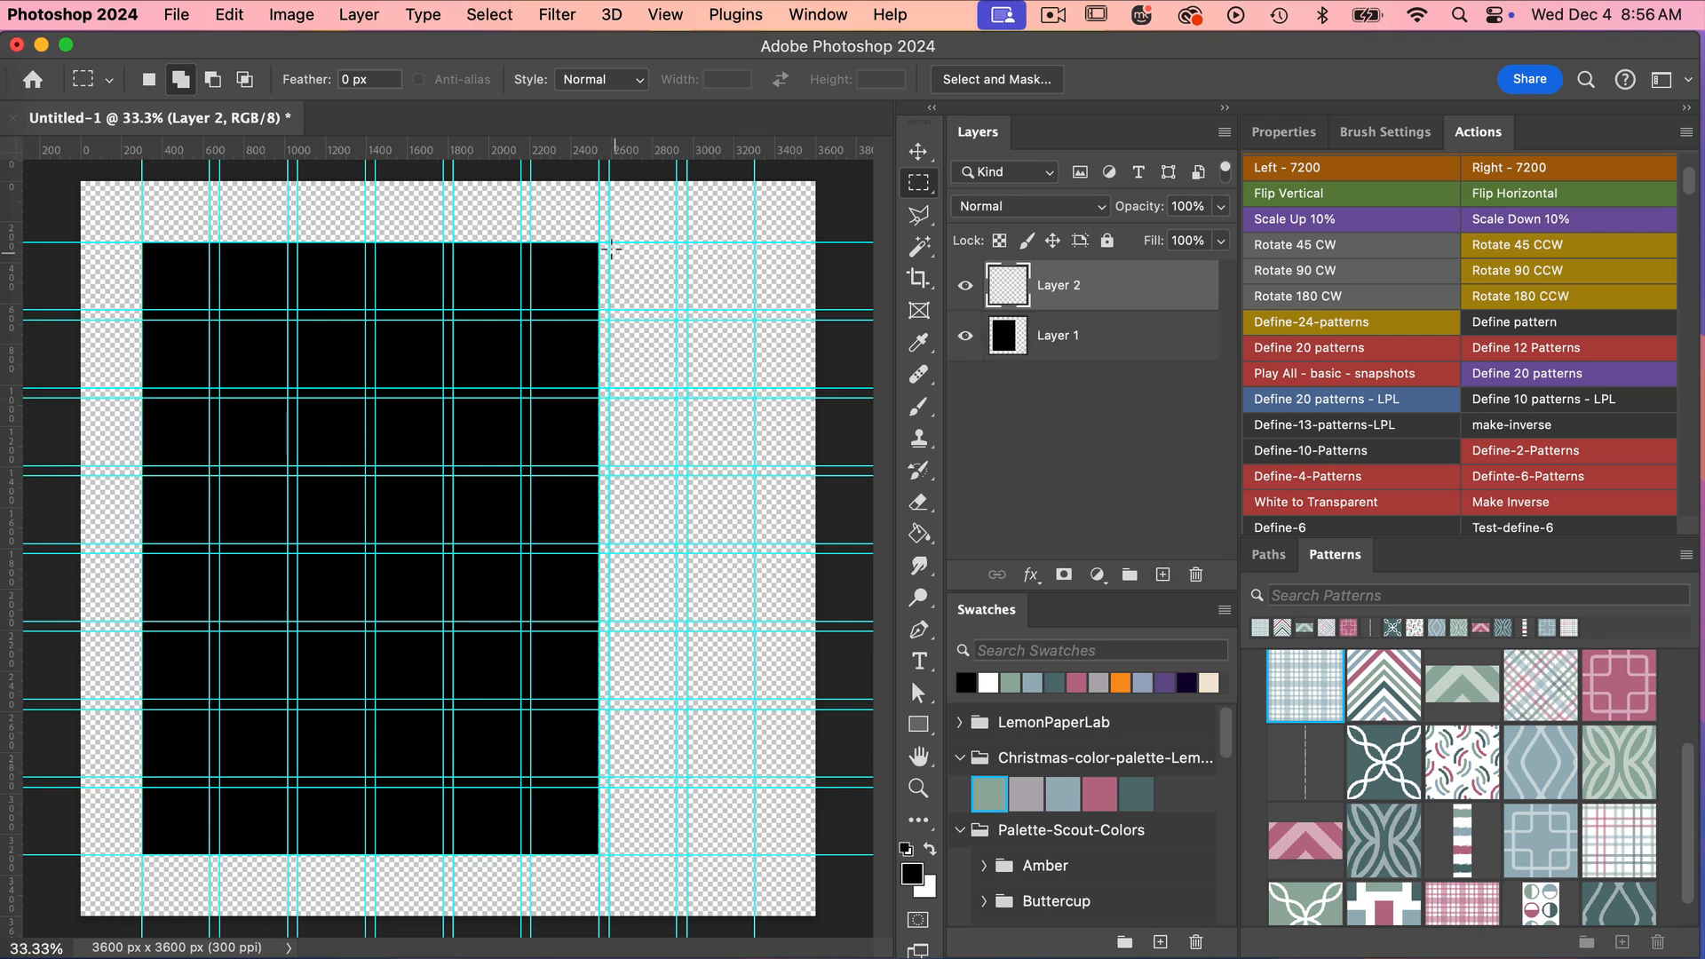
left_click_drag(609, 238, 759, 390)
key("alt+BackSpace")
key("super+d")
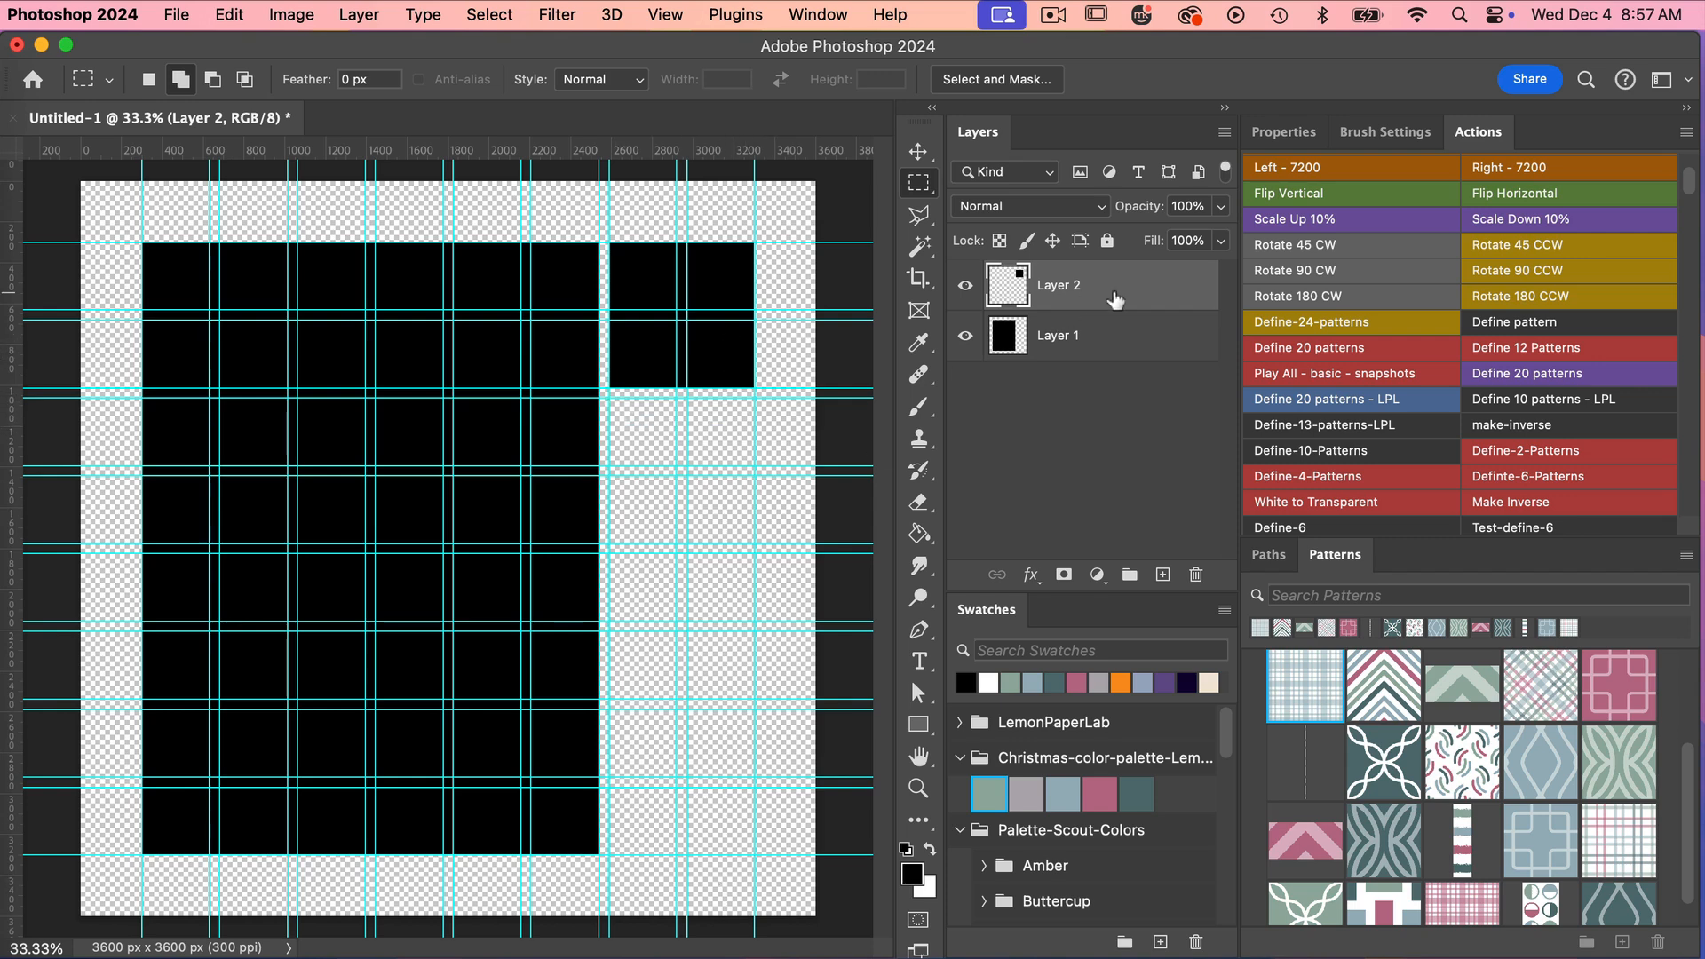
Step: Duplicate the layer that holds the small black square
right_click(1116, 300)
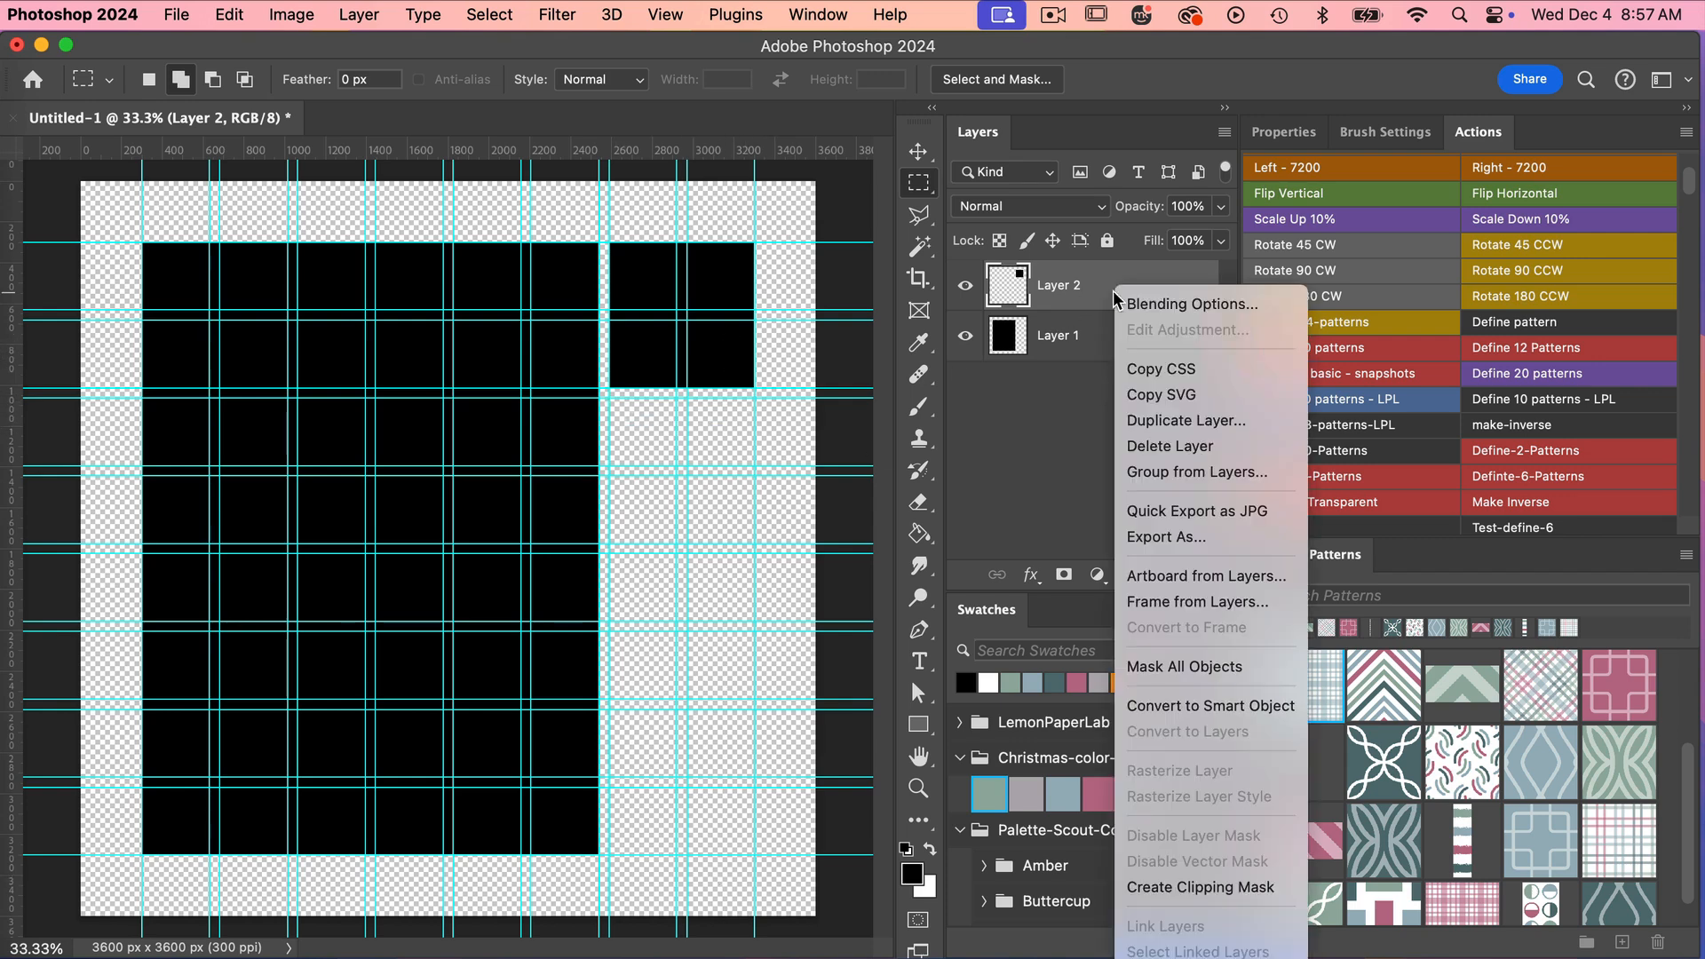
left_click(1181, 418)
left_click(921, 438)
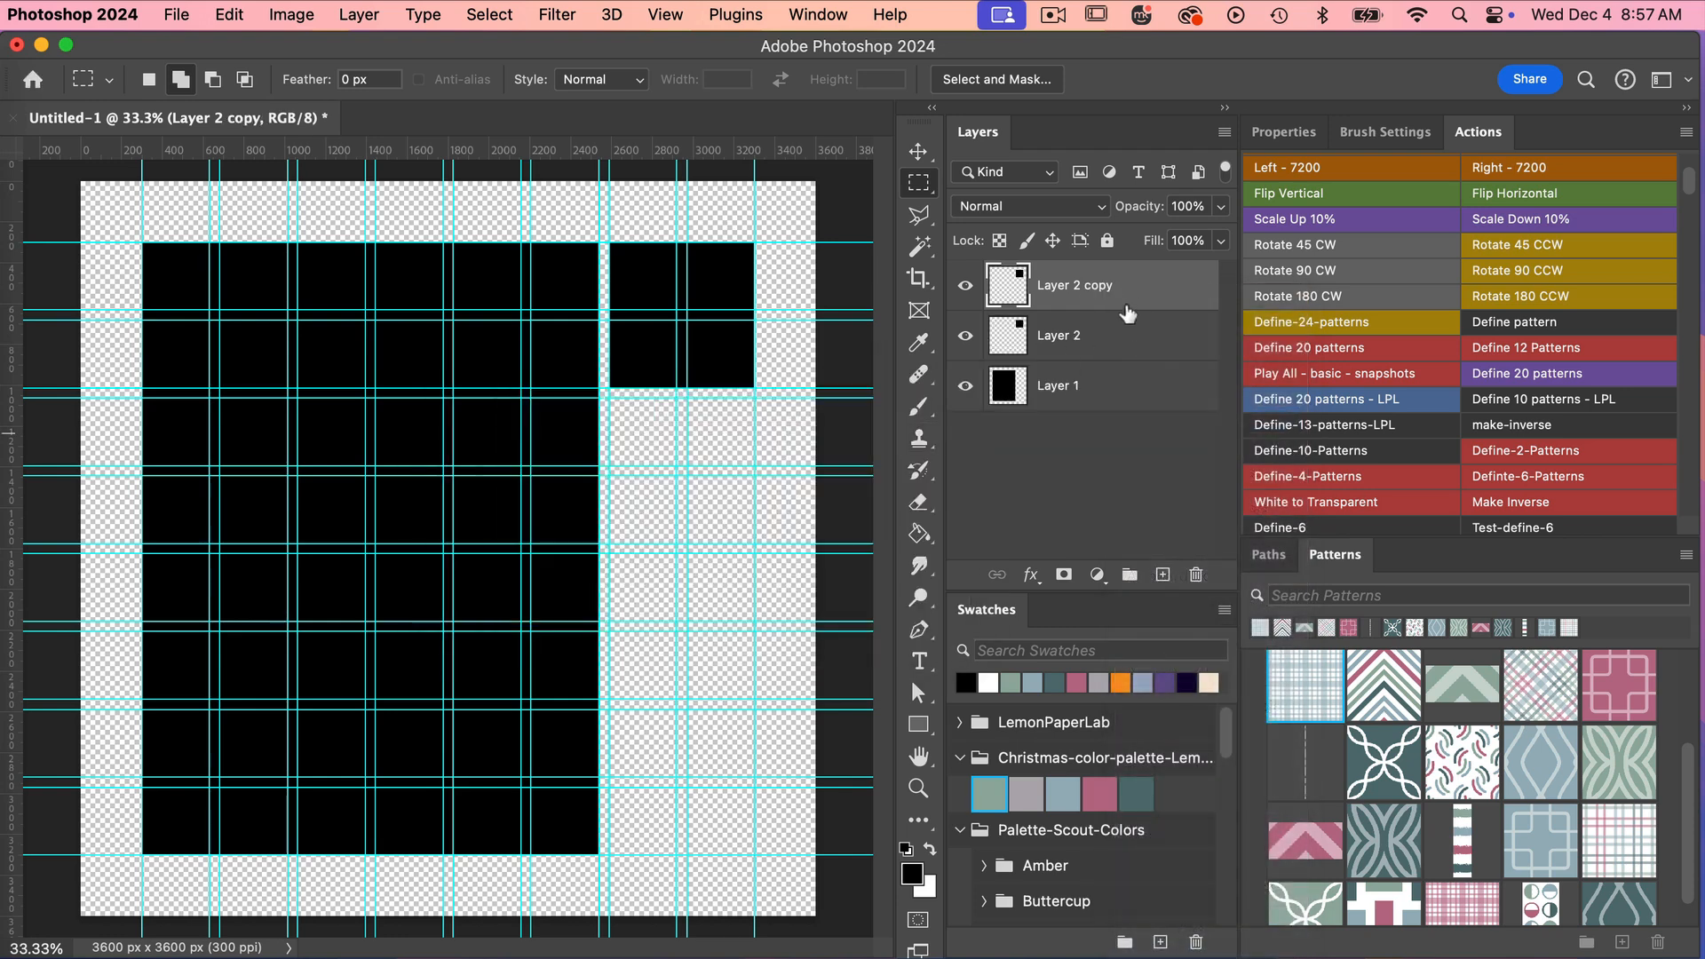
Step: Make two more copies of the small black square's layer and move the topmost copy straight down onto the grid's last two rows
key("super+j")
key("super+j")
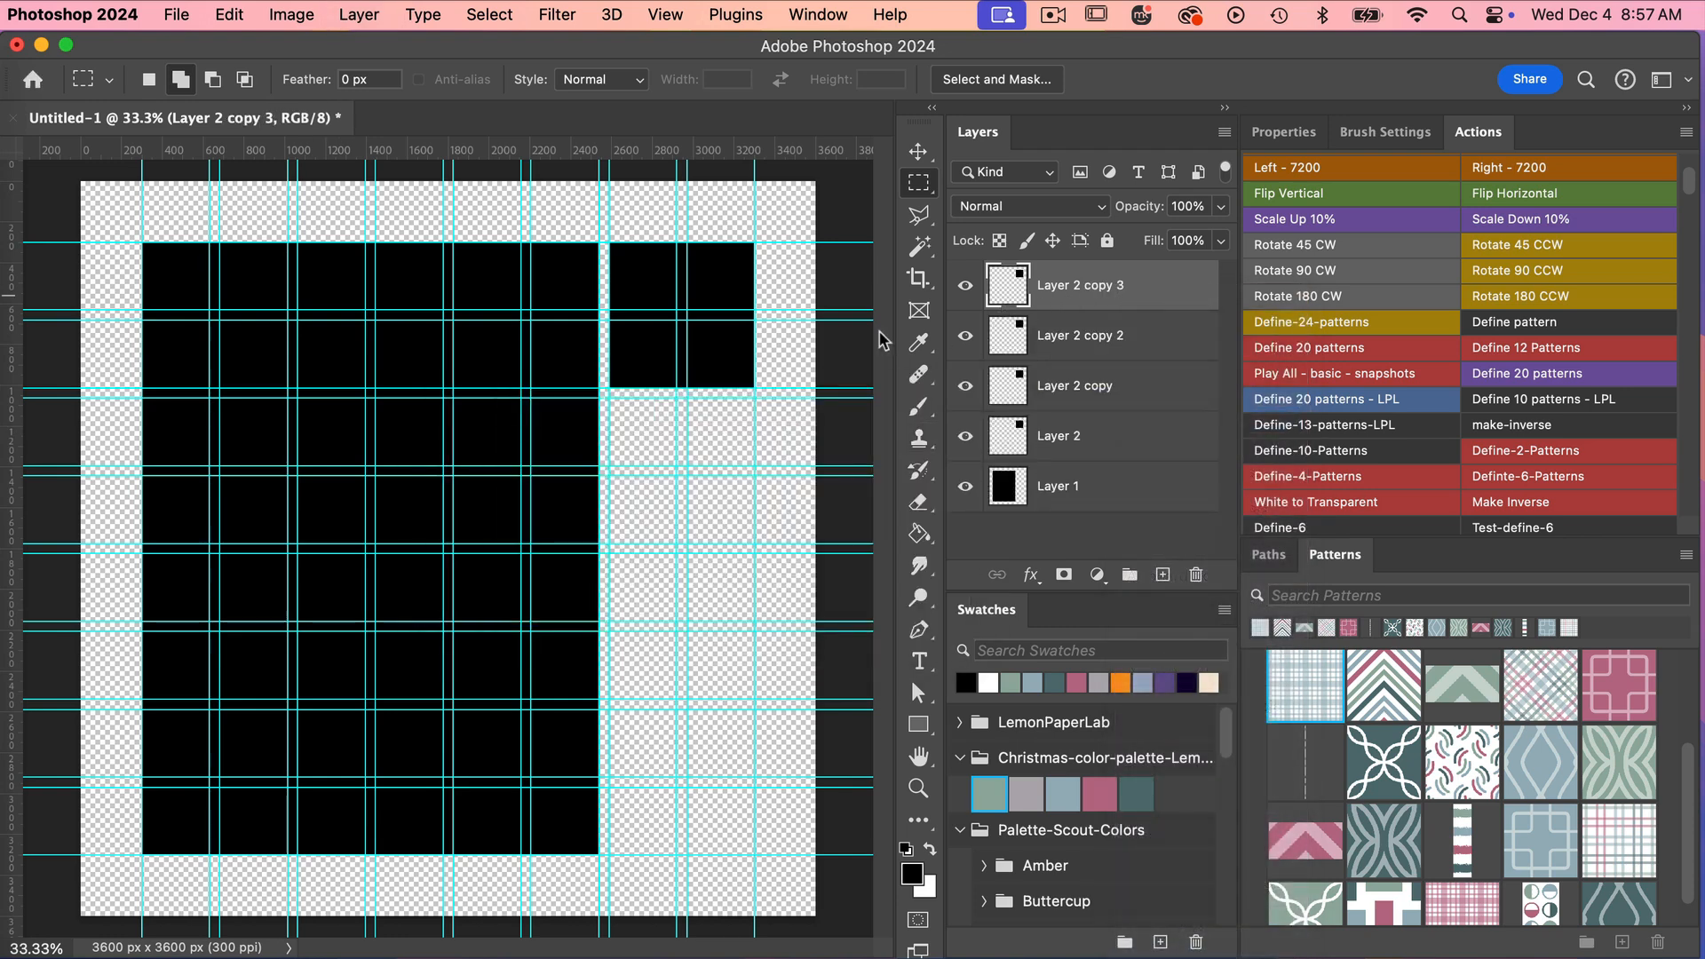
key("v")
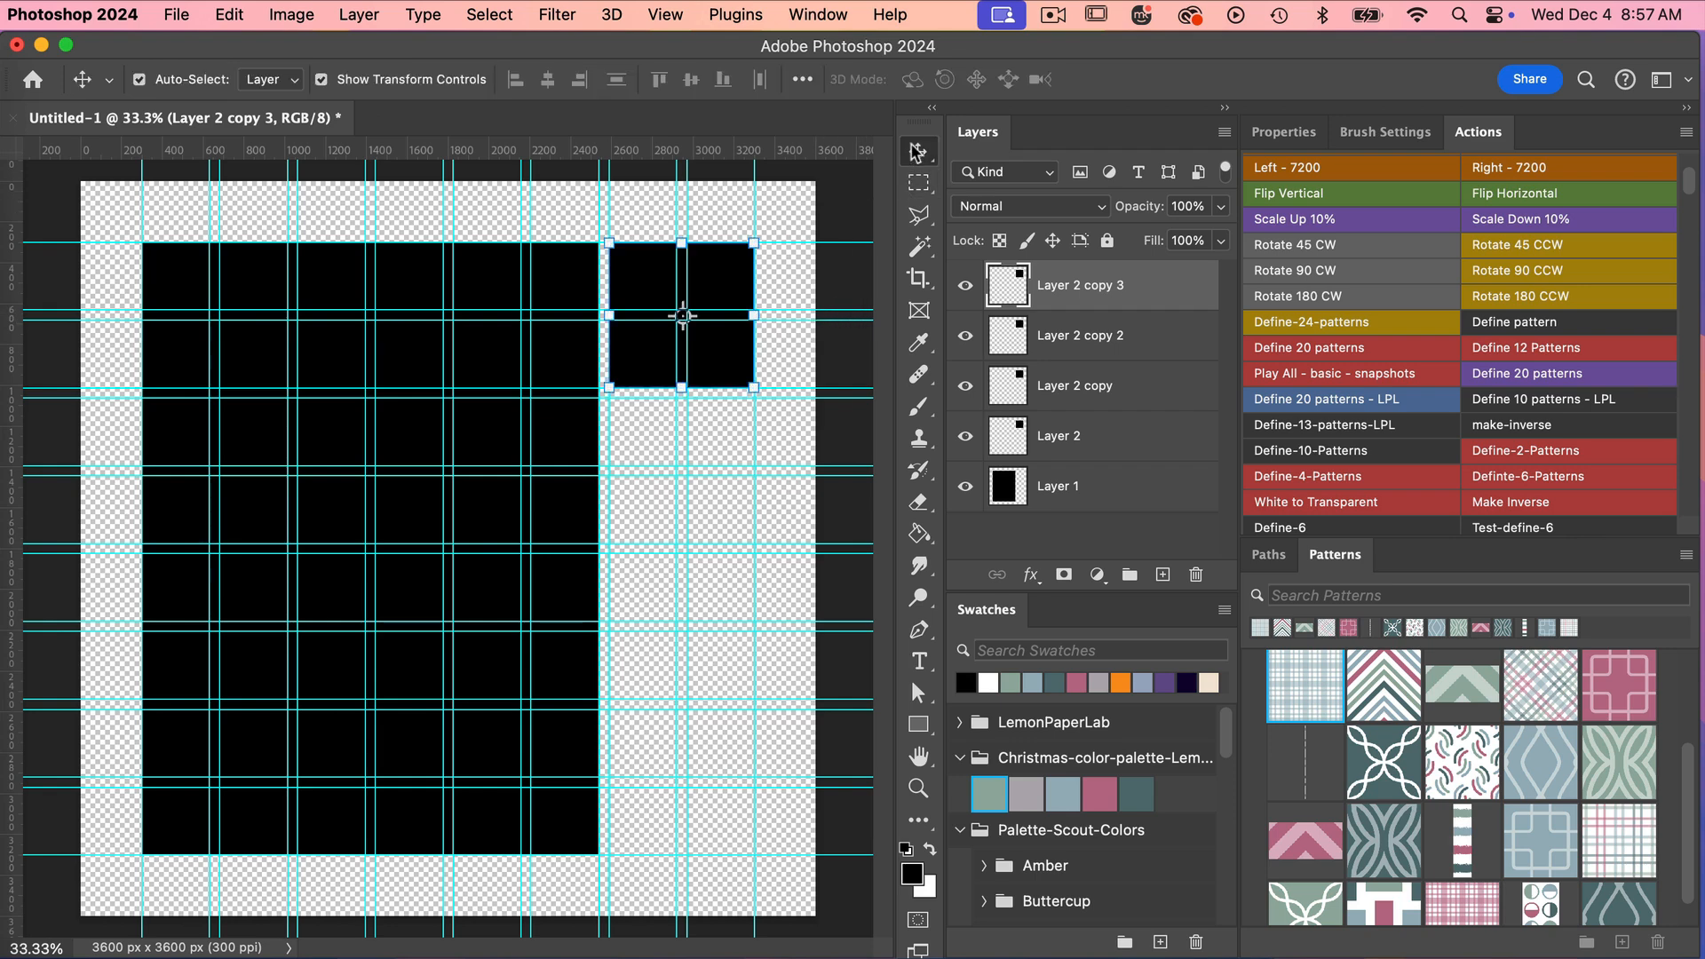
left_click_drag(722, 382, 722, 817)
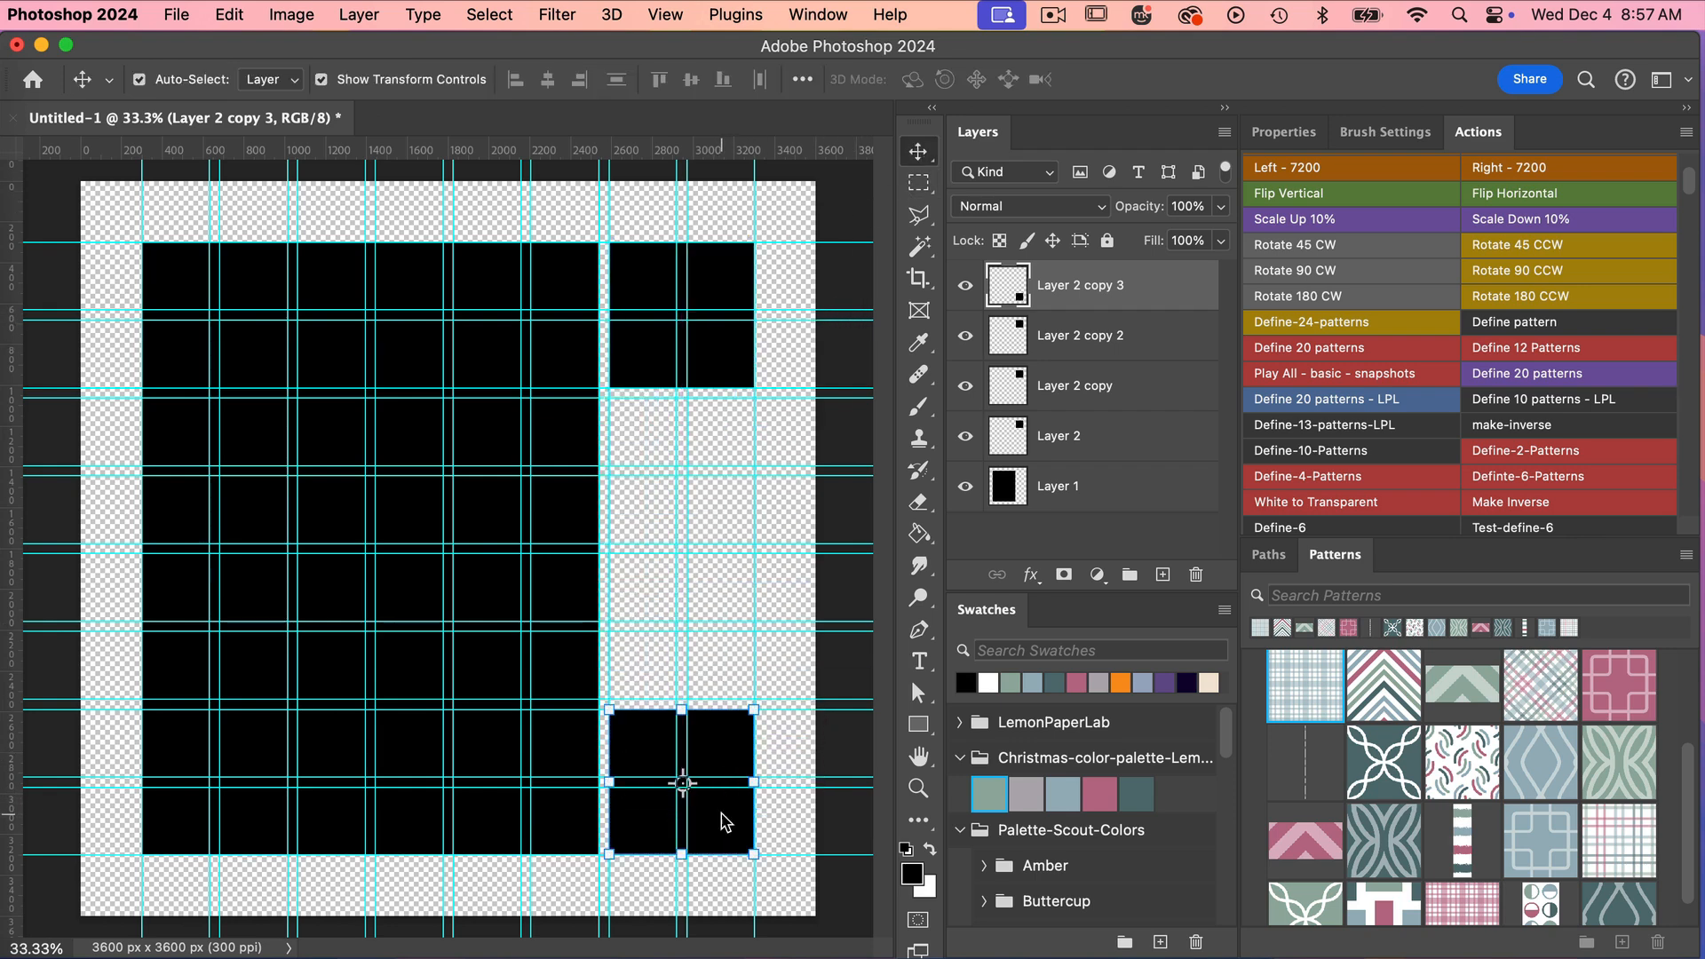
Step: Distribute the four small square layers evenly down the column and hide the guides
left_click(1132, 441, "shift")
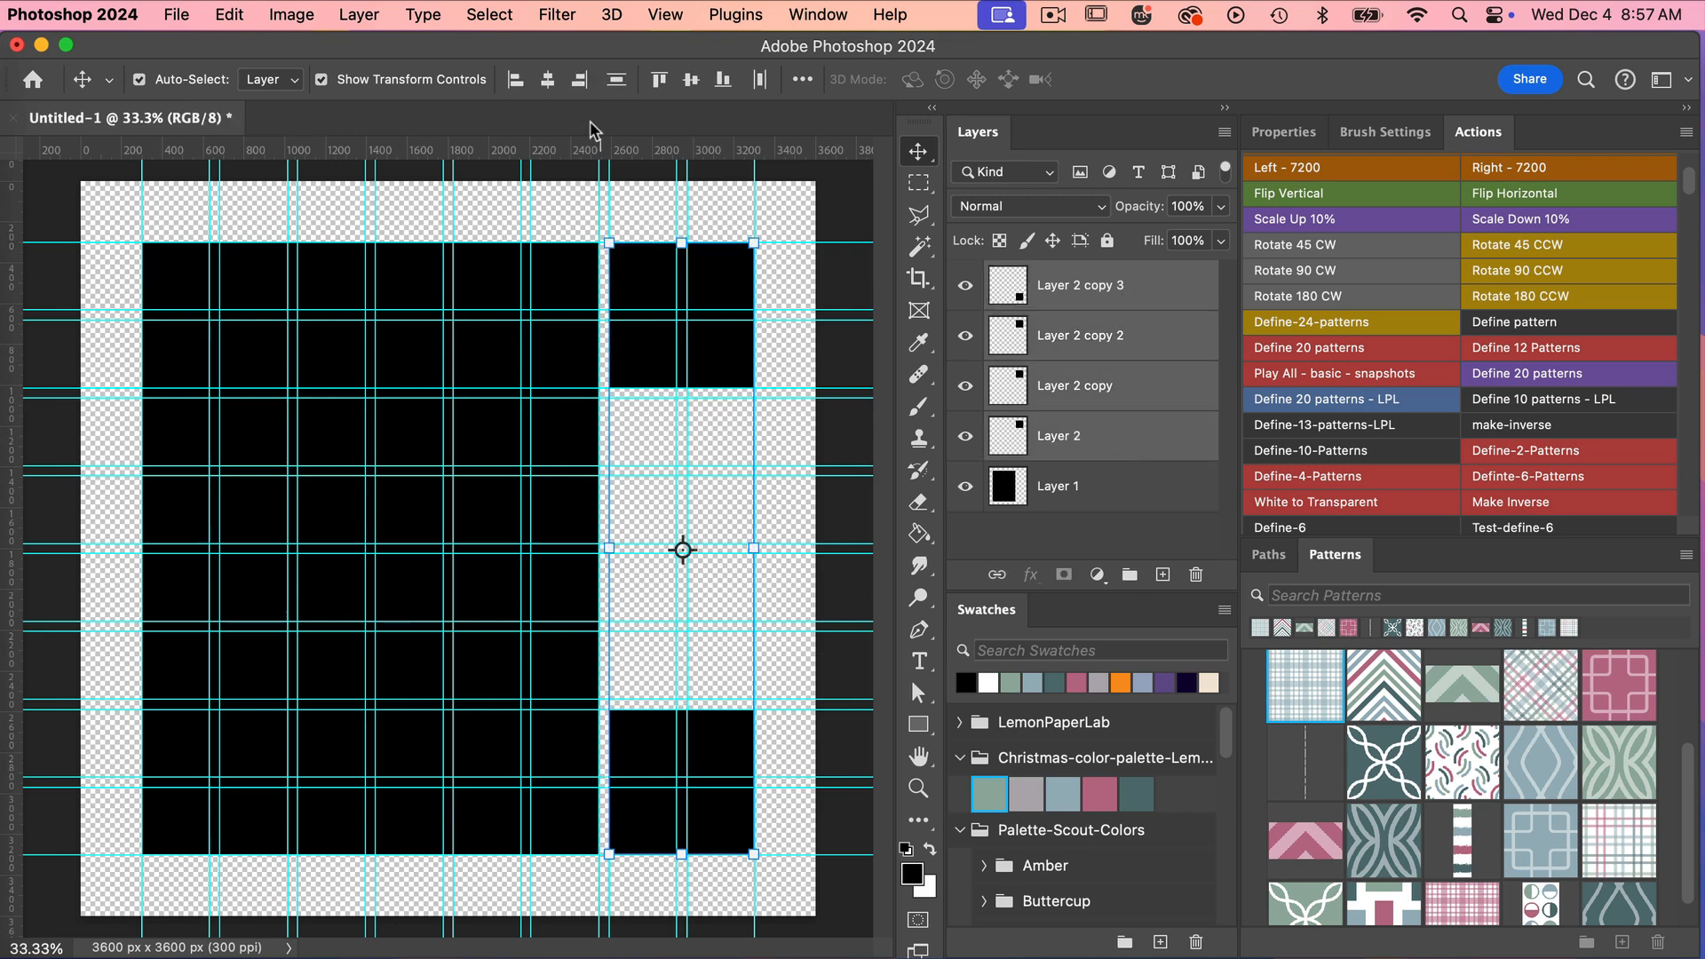
left_click(617, 81)
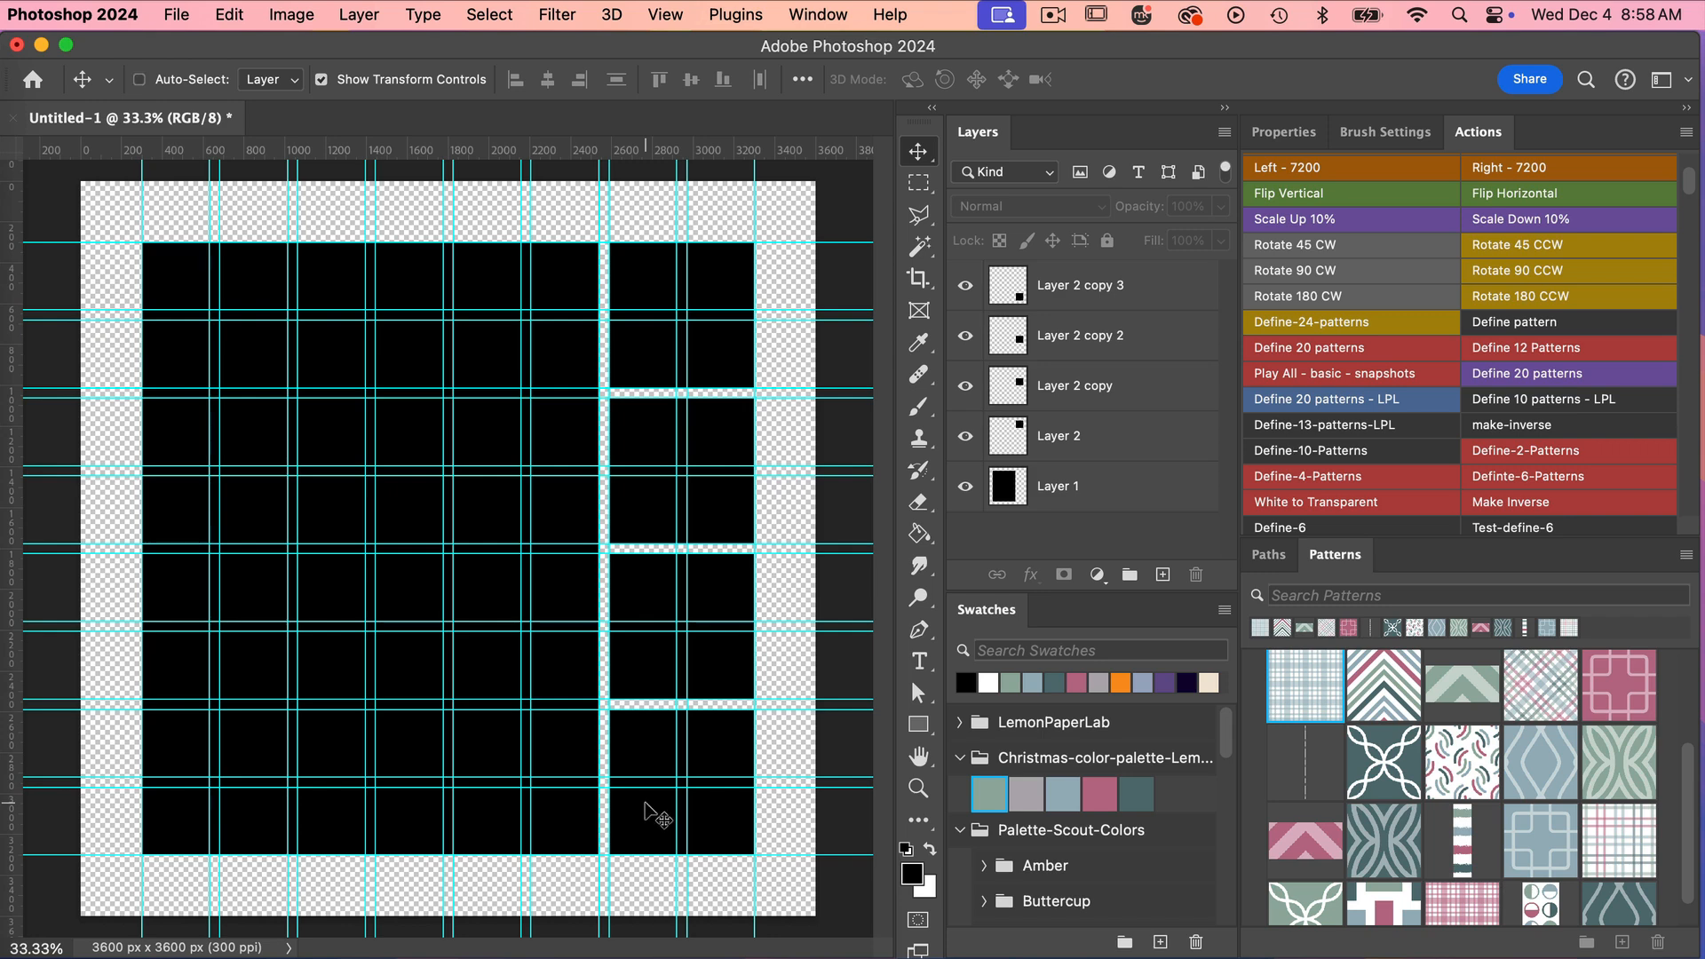
key("super+semicolon")
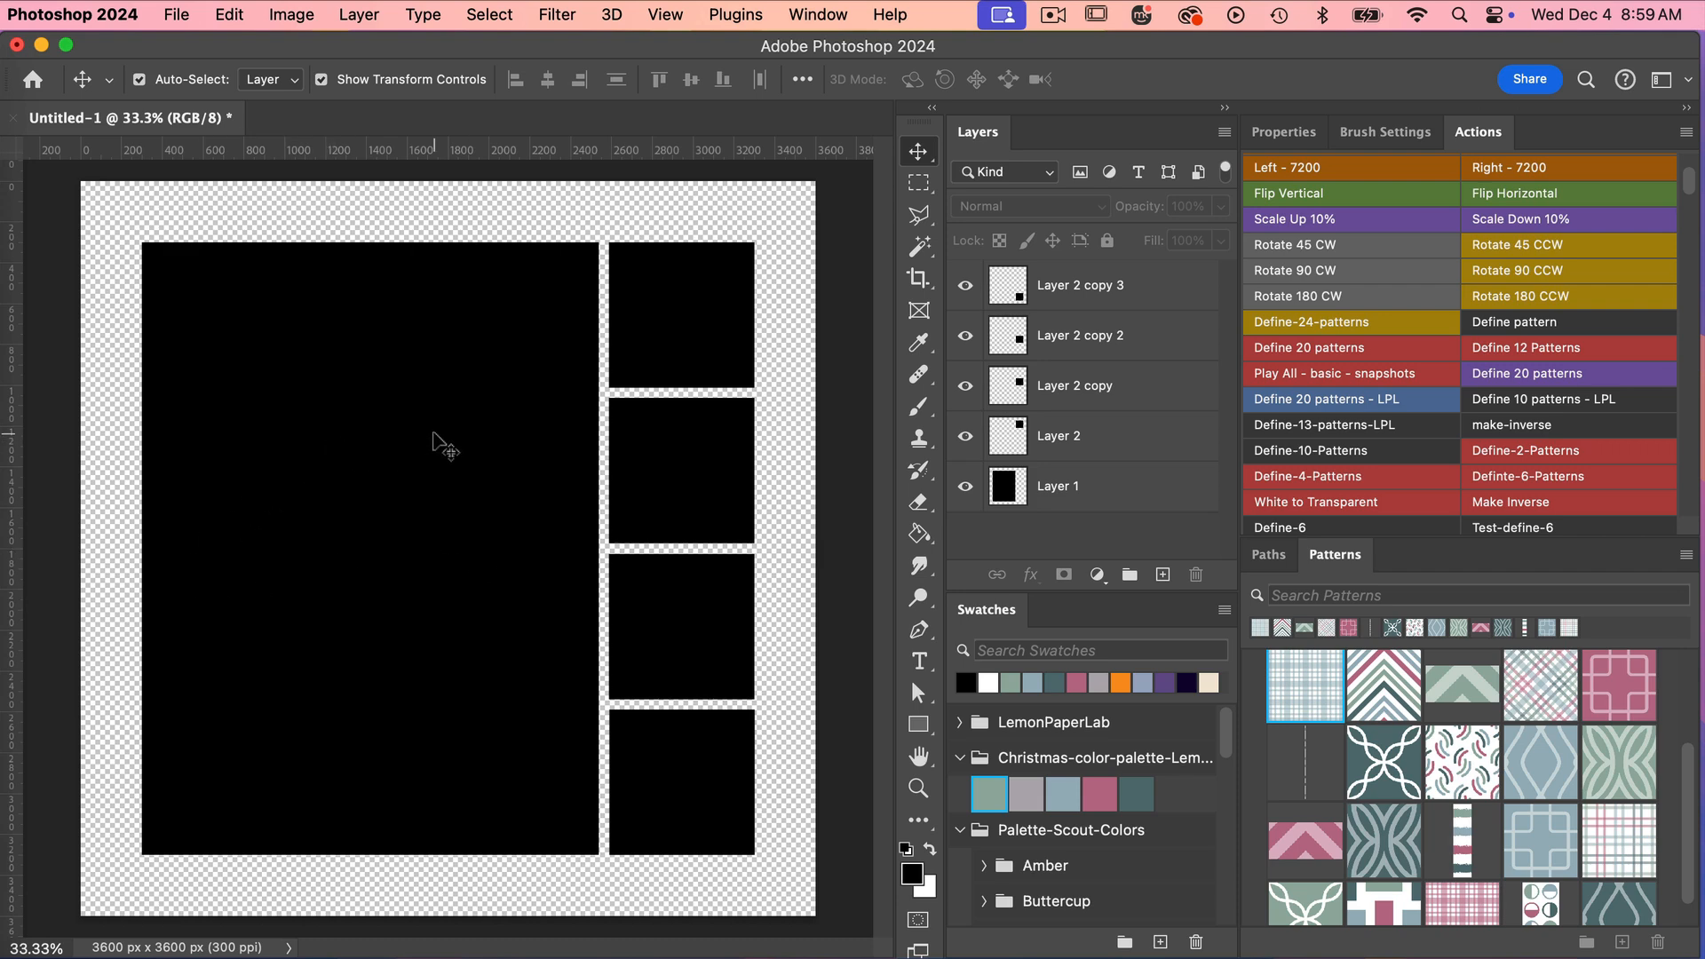
Step: Convert Layer 1, which holds the large black rectangle, to a smart object
left_click(1086, 492)
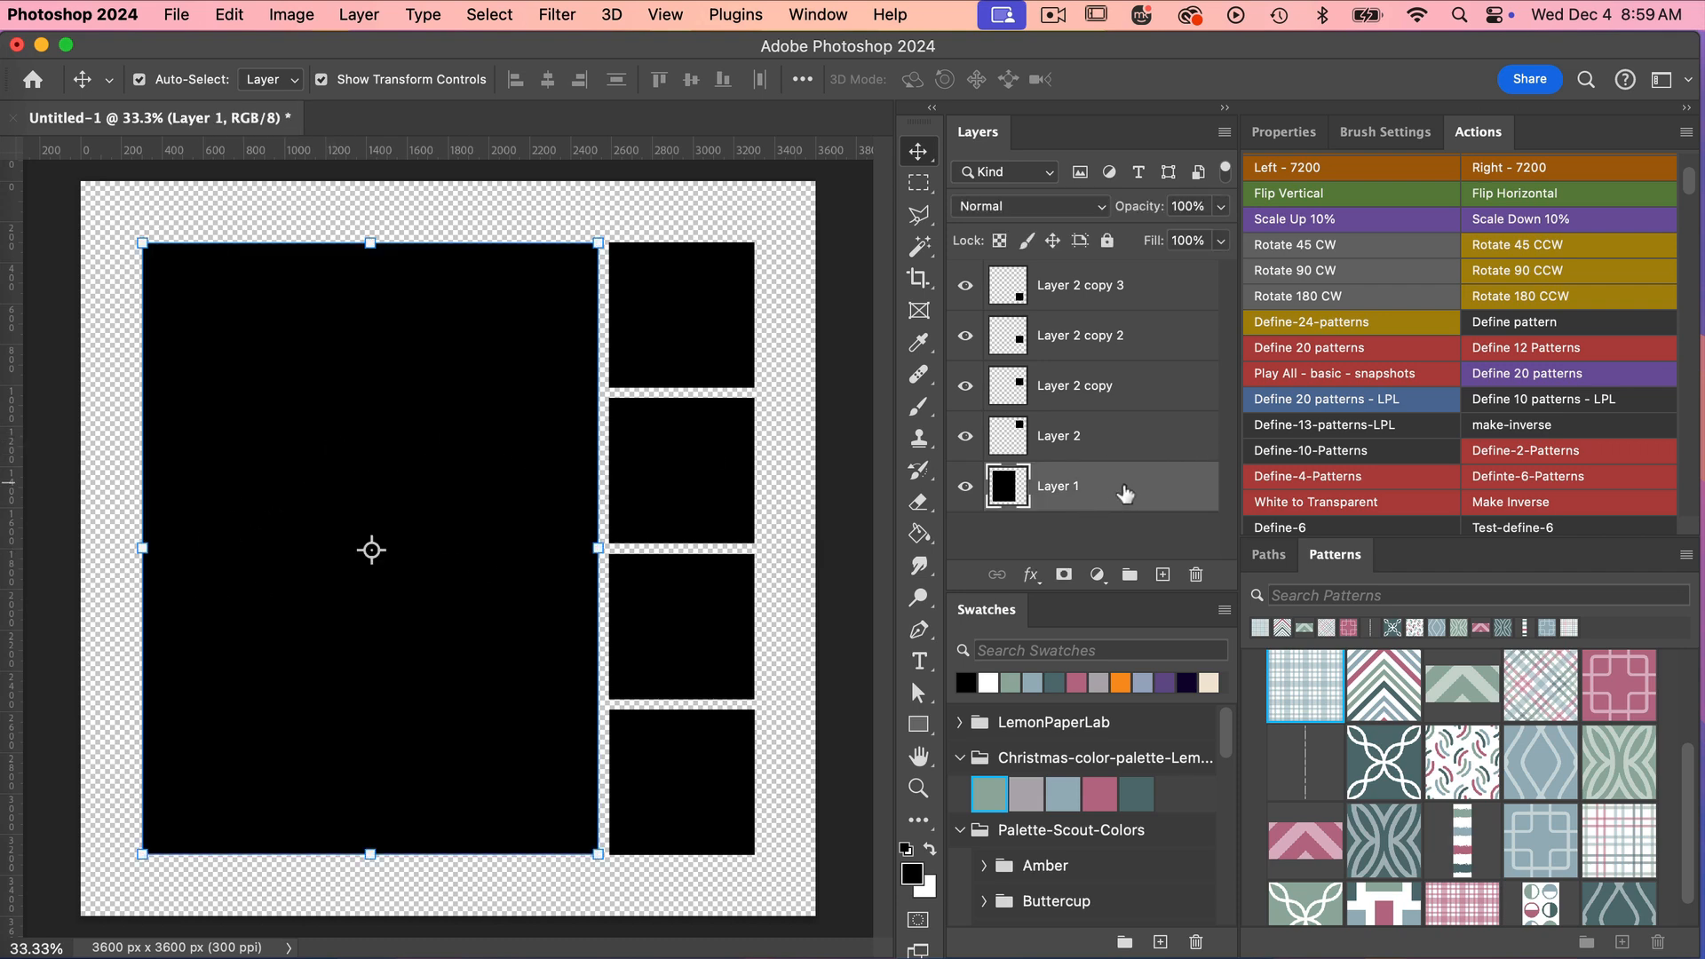
right_click(1124, 492)
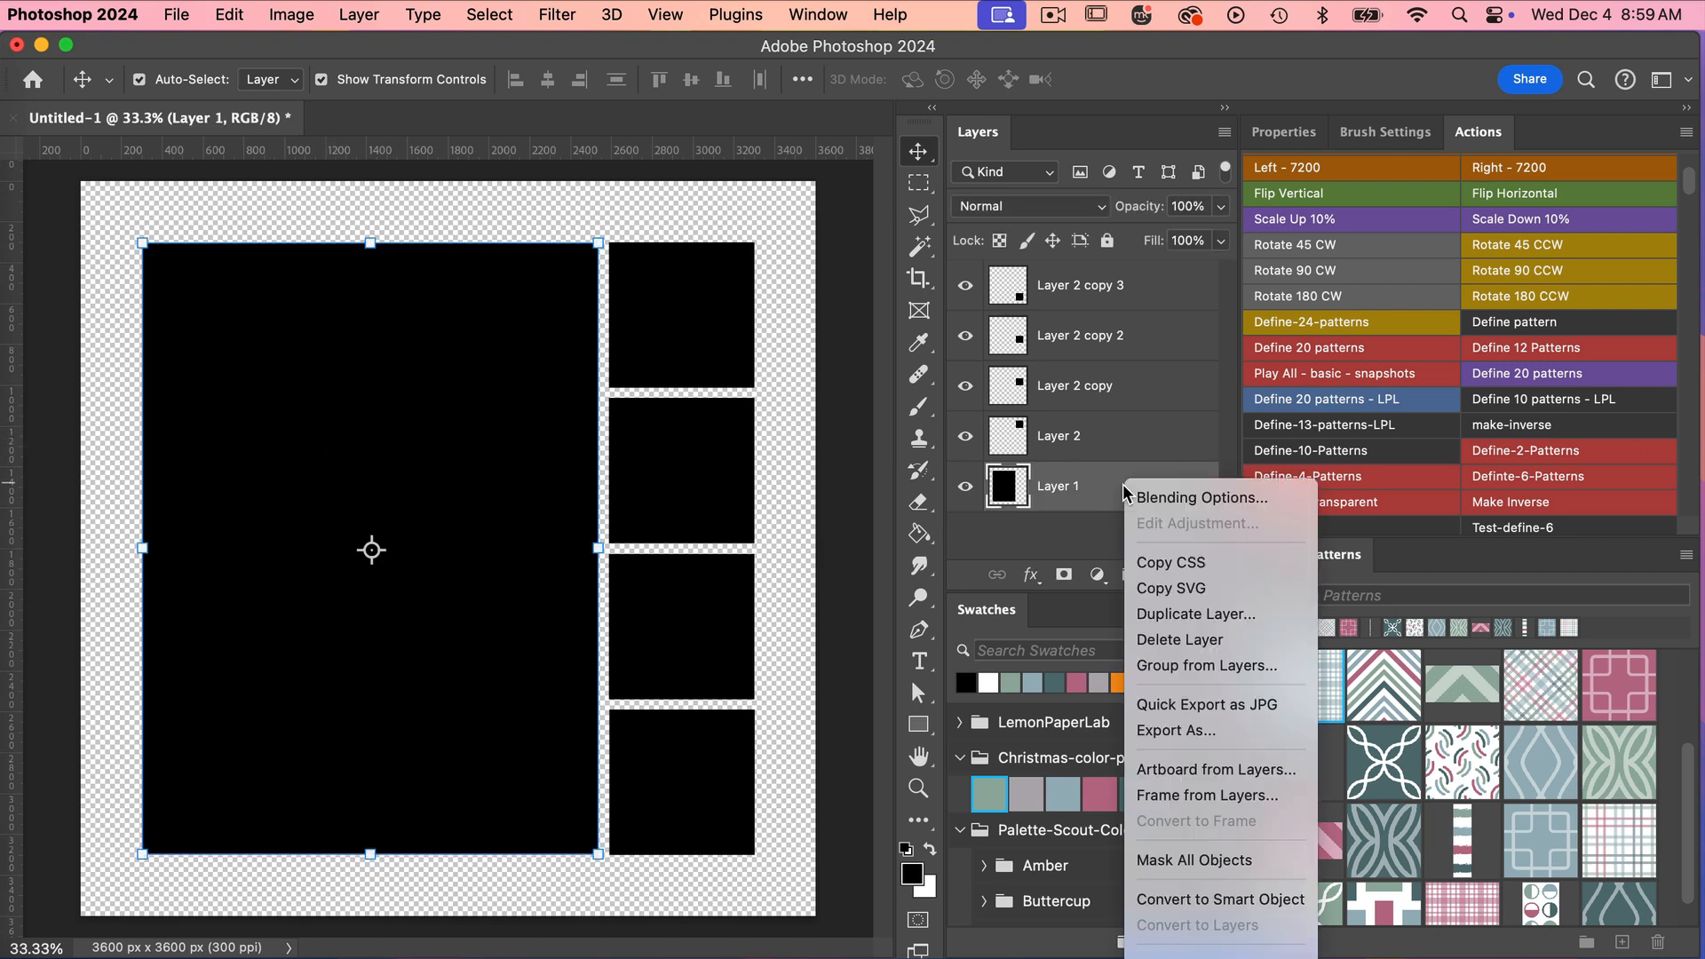
left_click(1226, 899)
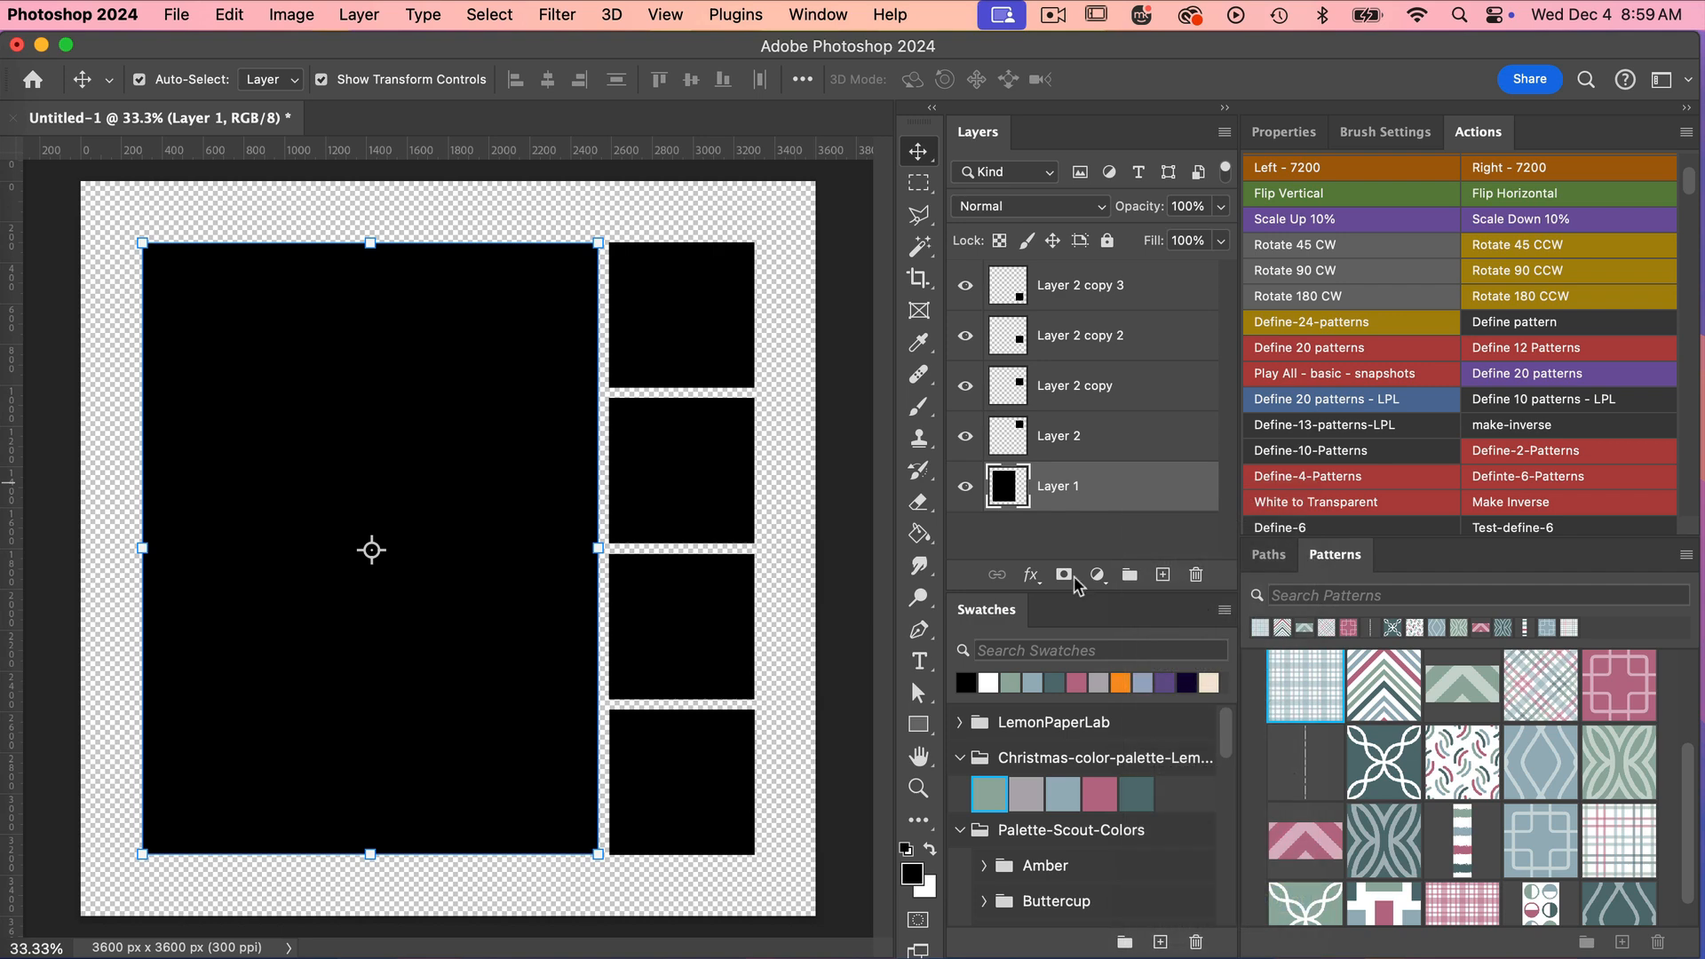
Step: In the contents of the Layer 1 smart object, hide the black layer and add a new empty layer
double_click(1022, 502)
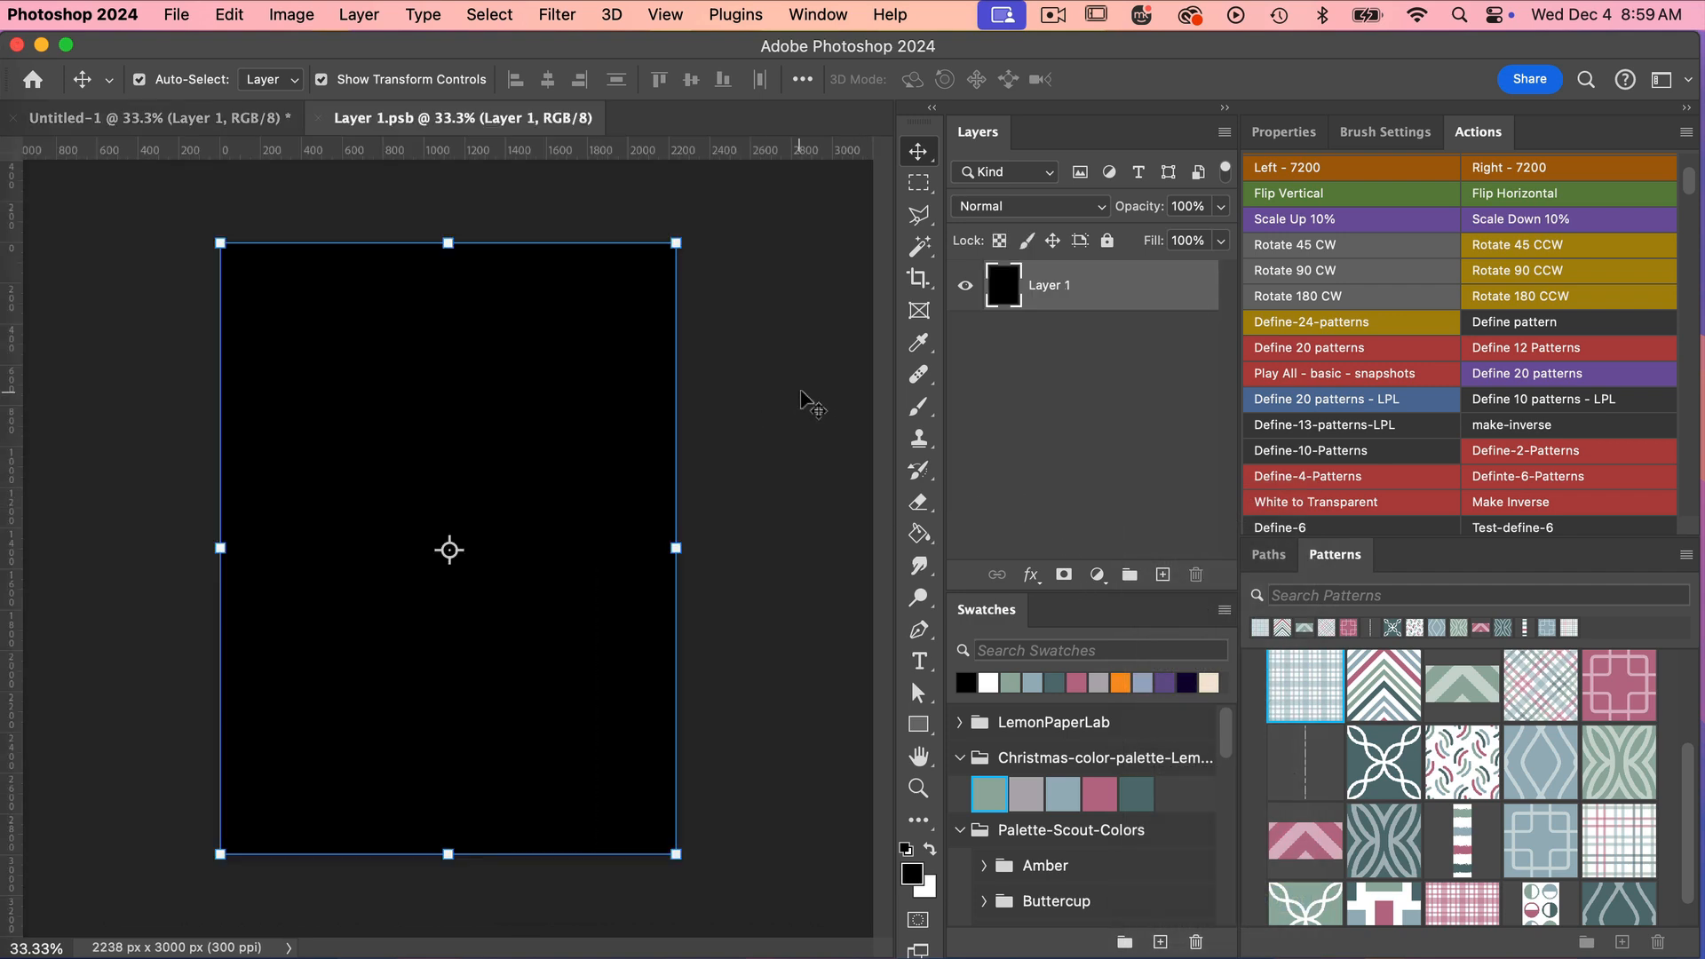
left_click(966, 286)
left_click(1162, 575)
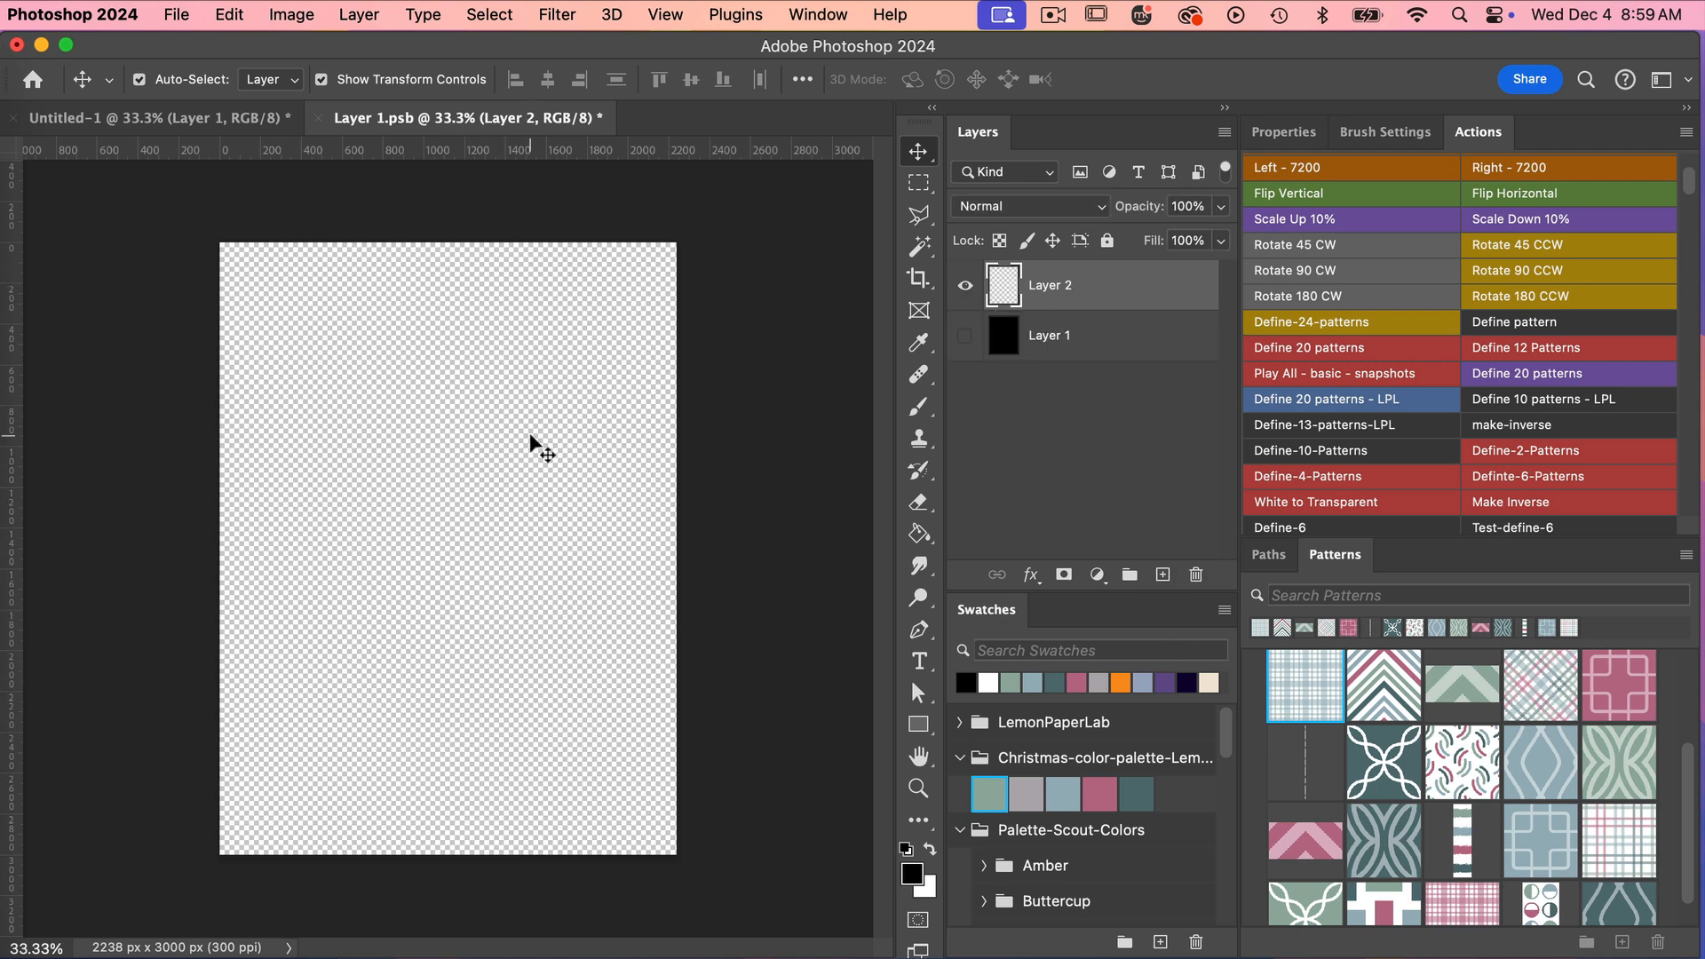
Step: Create a new guide layout with margins disabled, 1 column and 3 rows, keeping the 50 px gutters
left_click(664, 18)
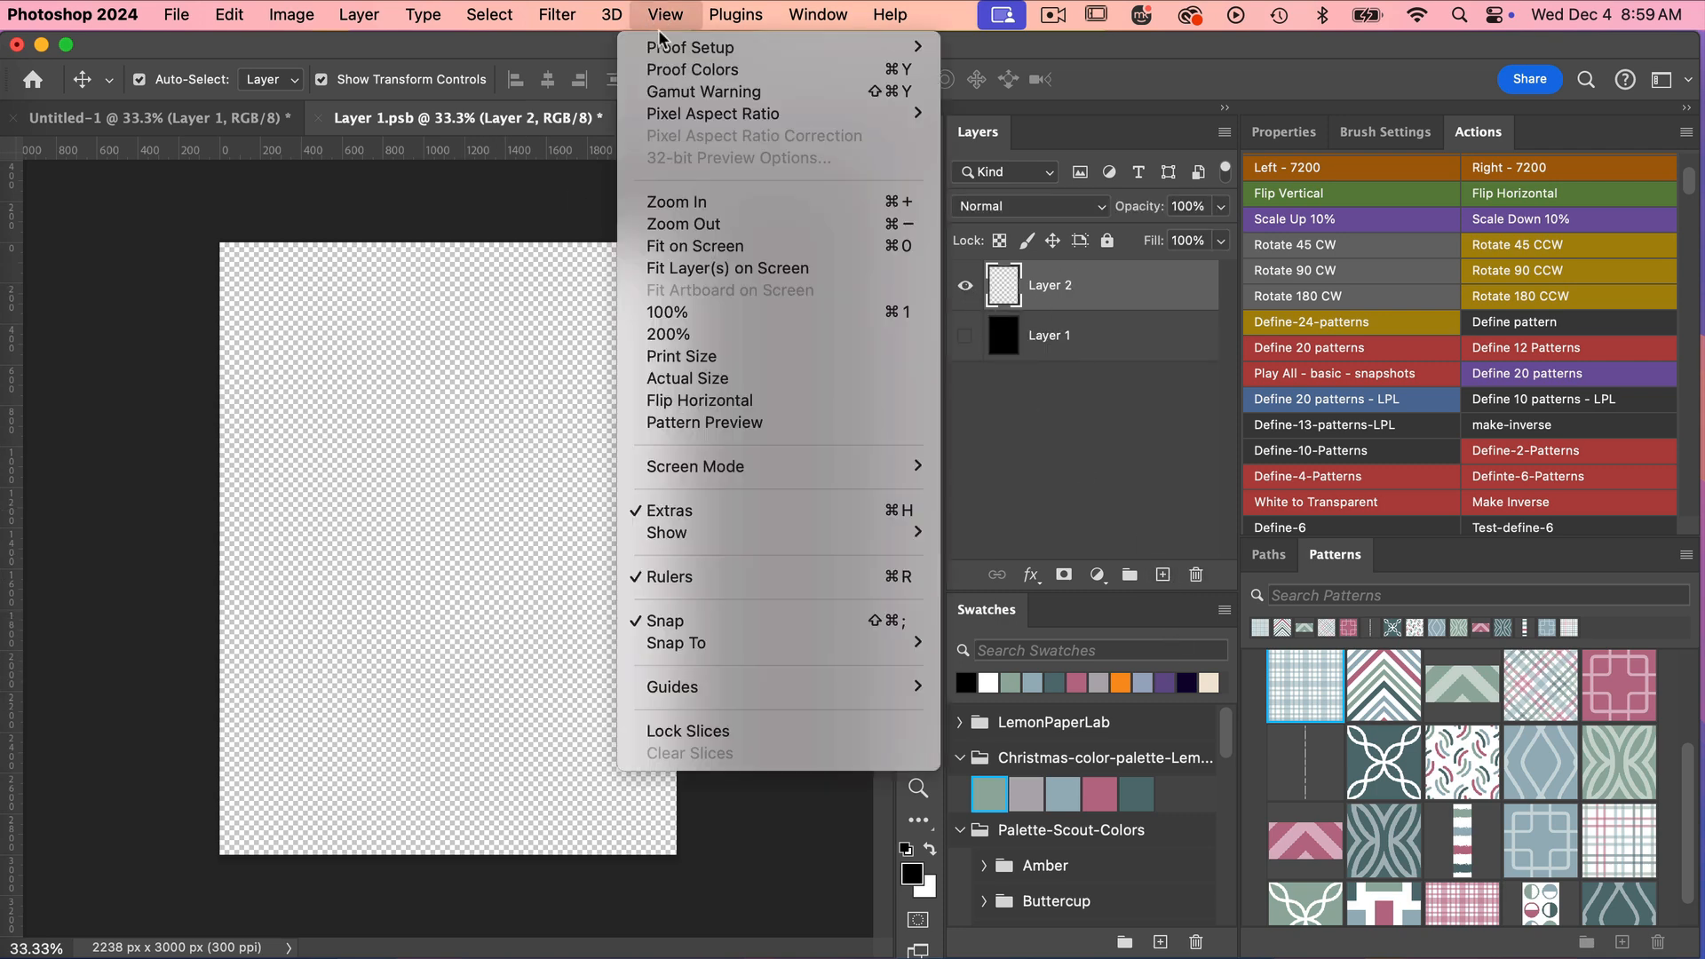
mouse_move(724, 699)
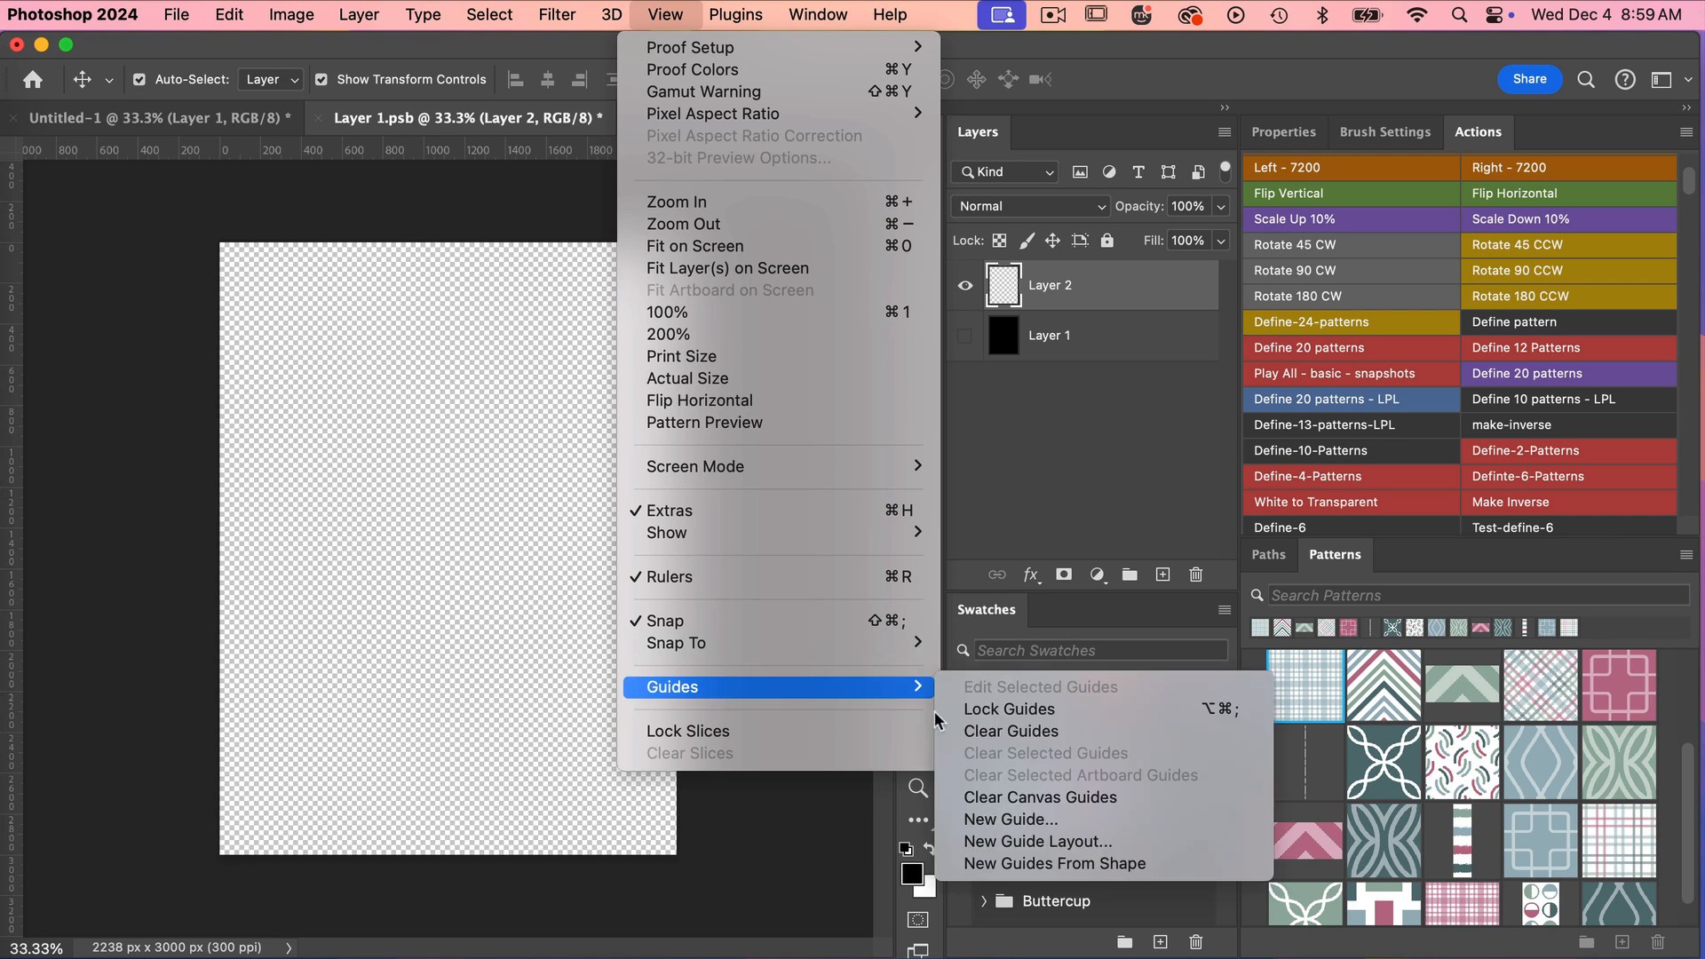
left_click(999, 841)
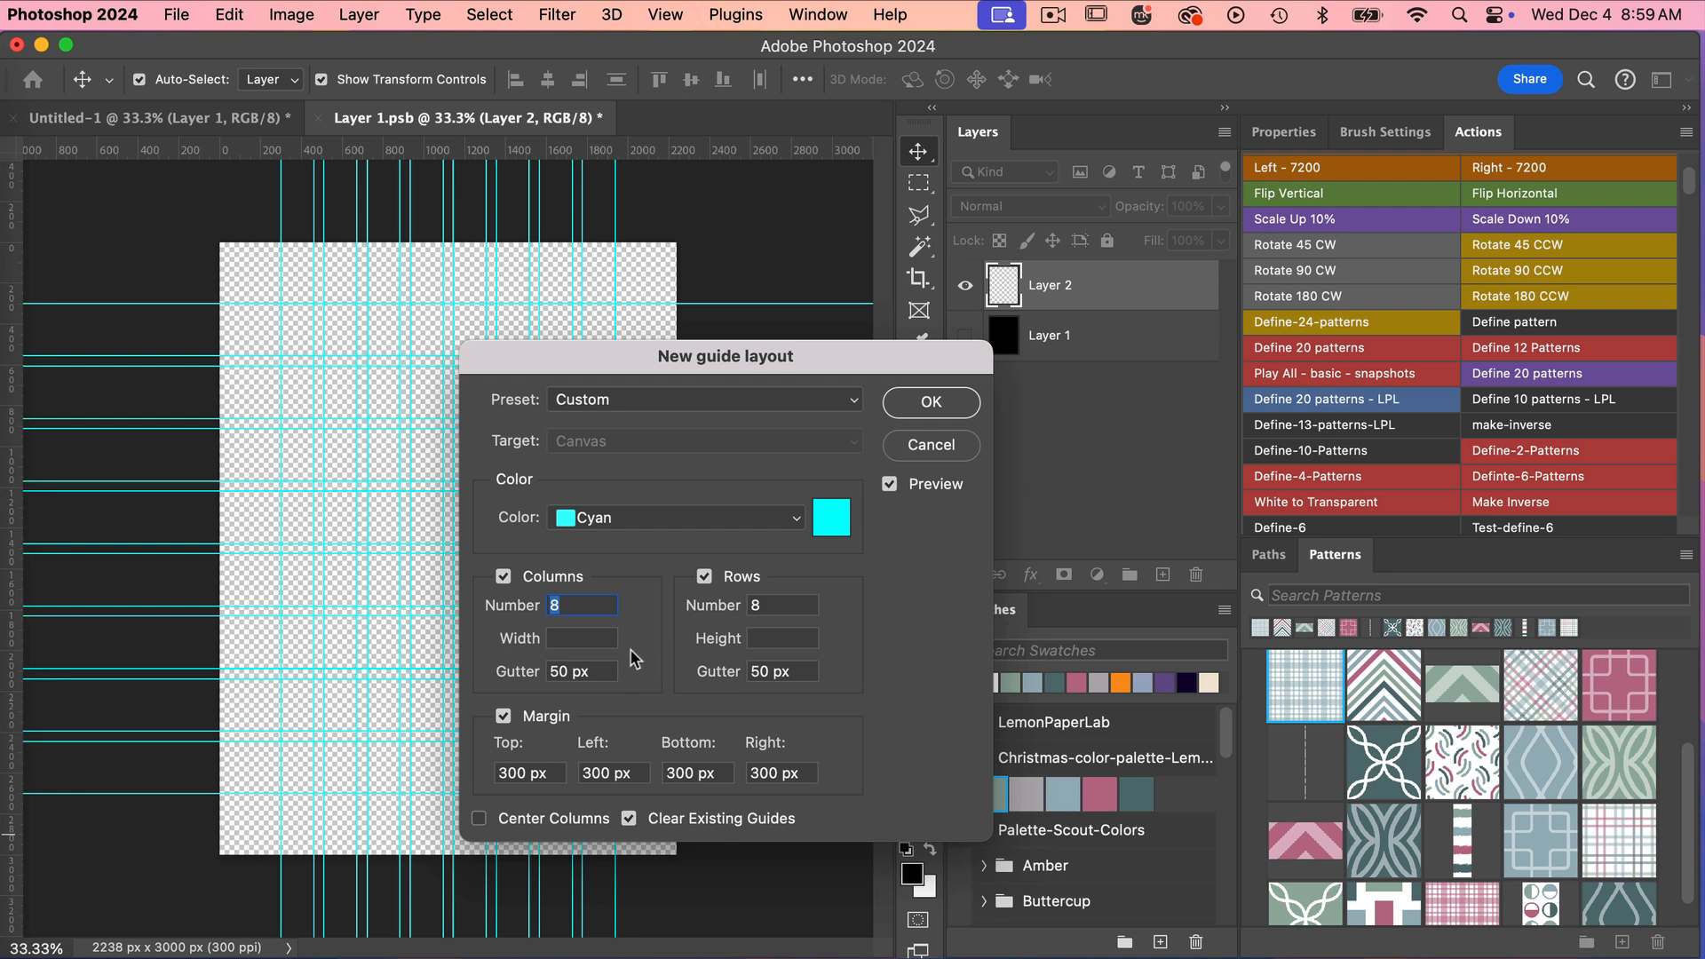
left_click(503, 717)
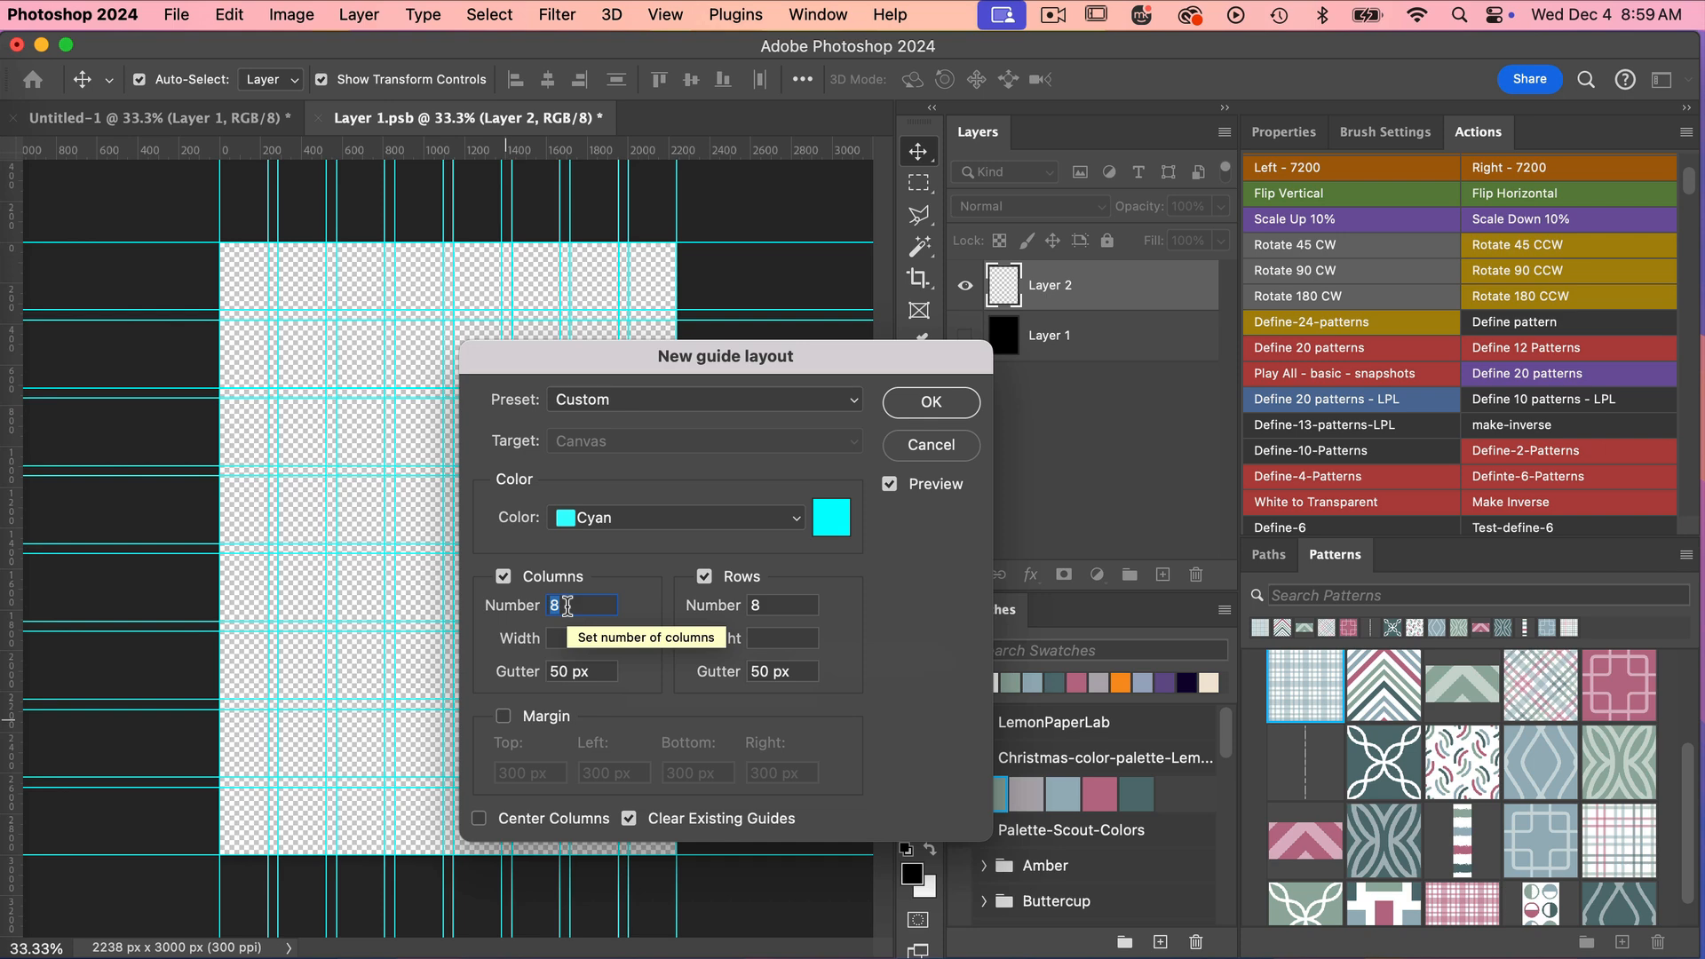
type("1")
double_click(774, 606)
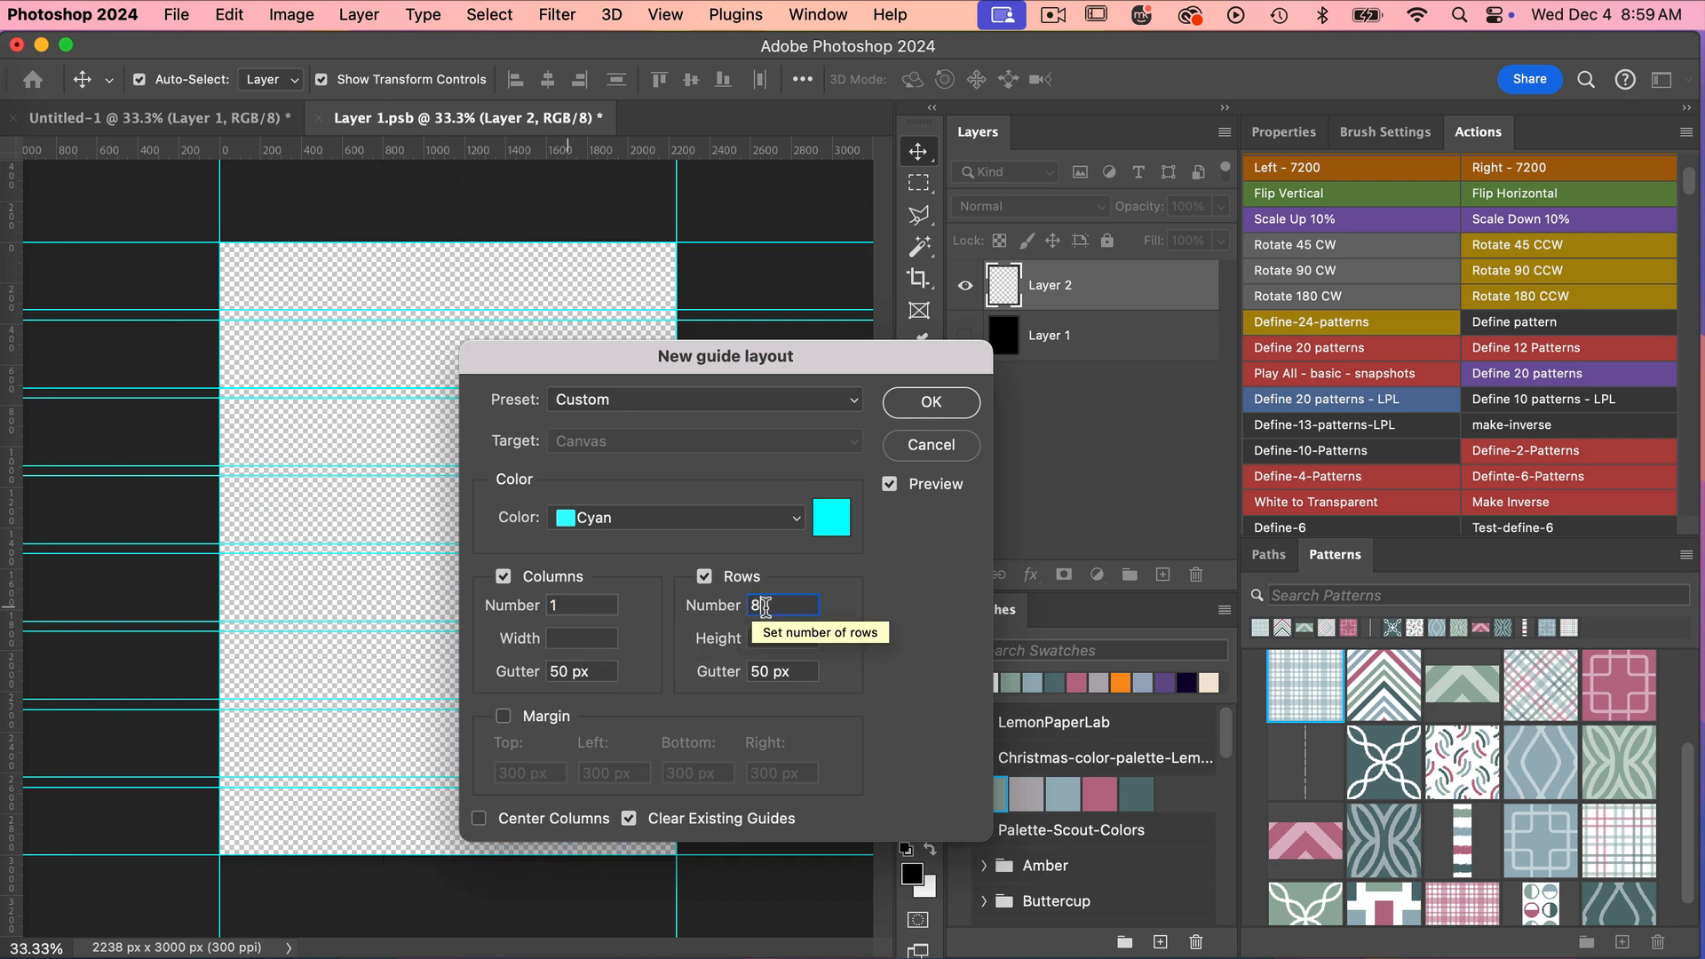
type("3")
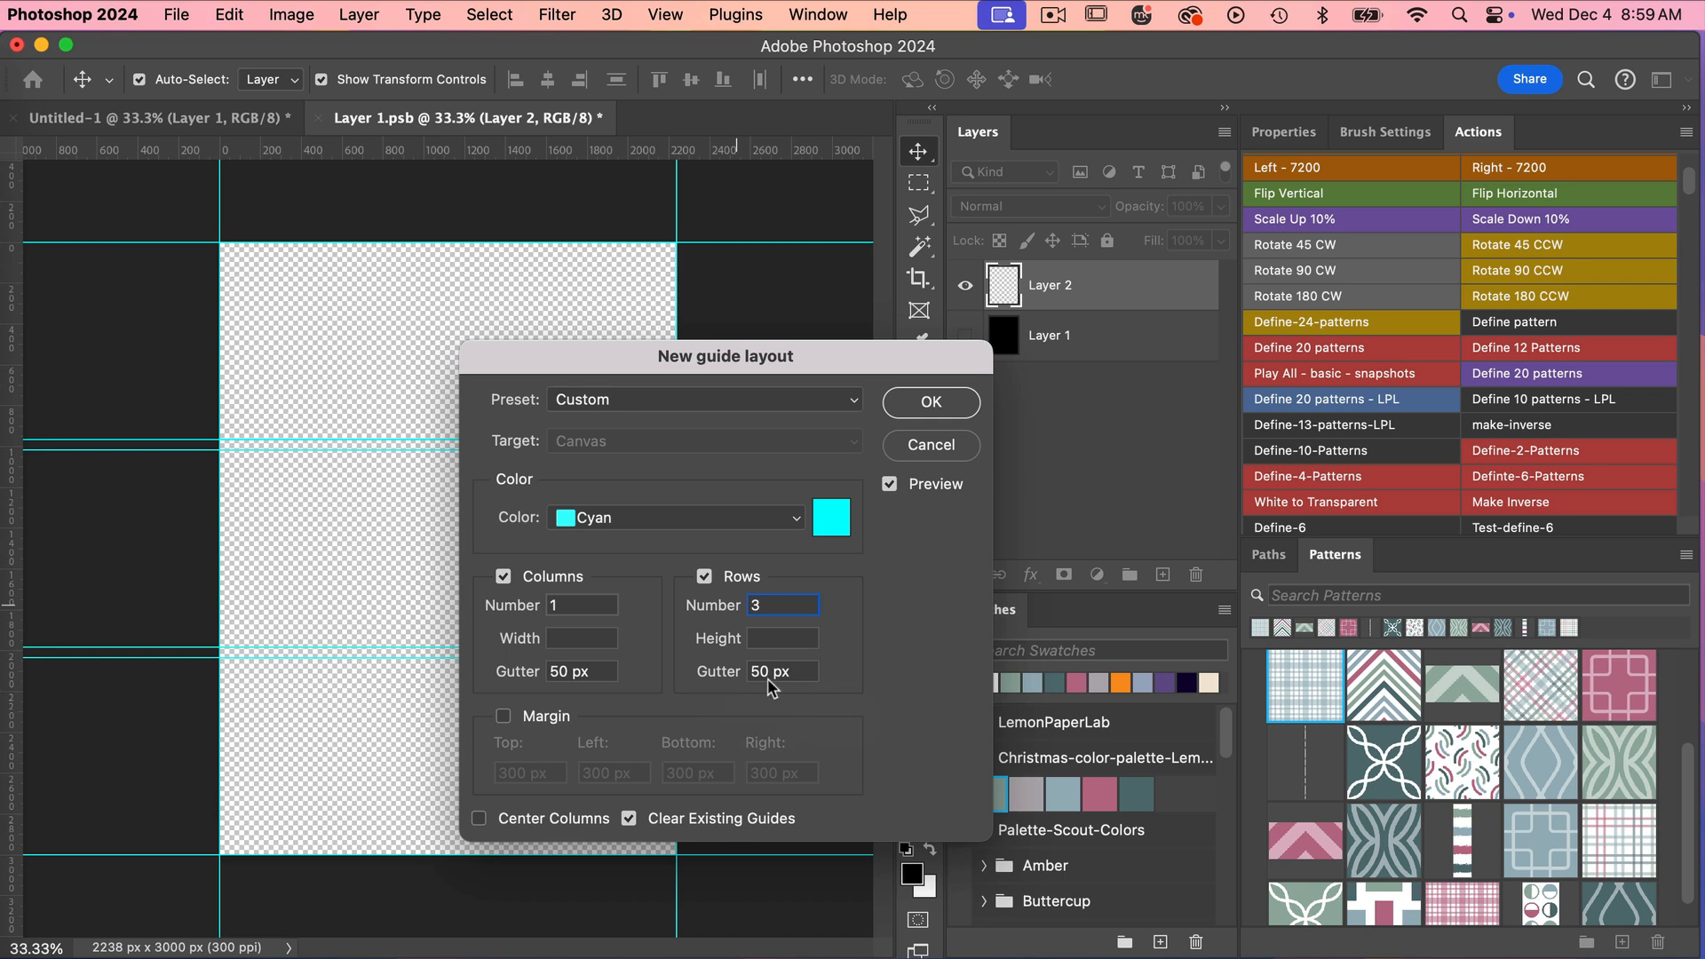
left_click(926, 404)
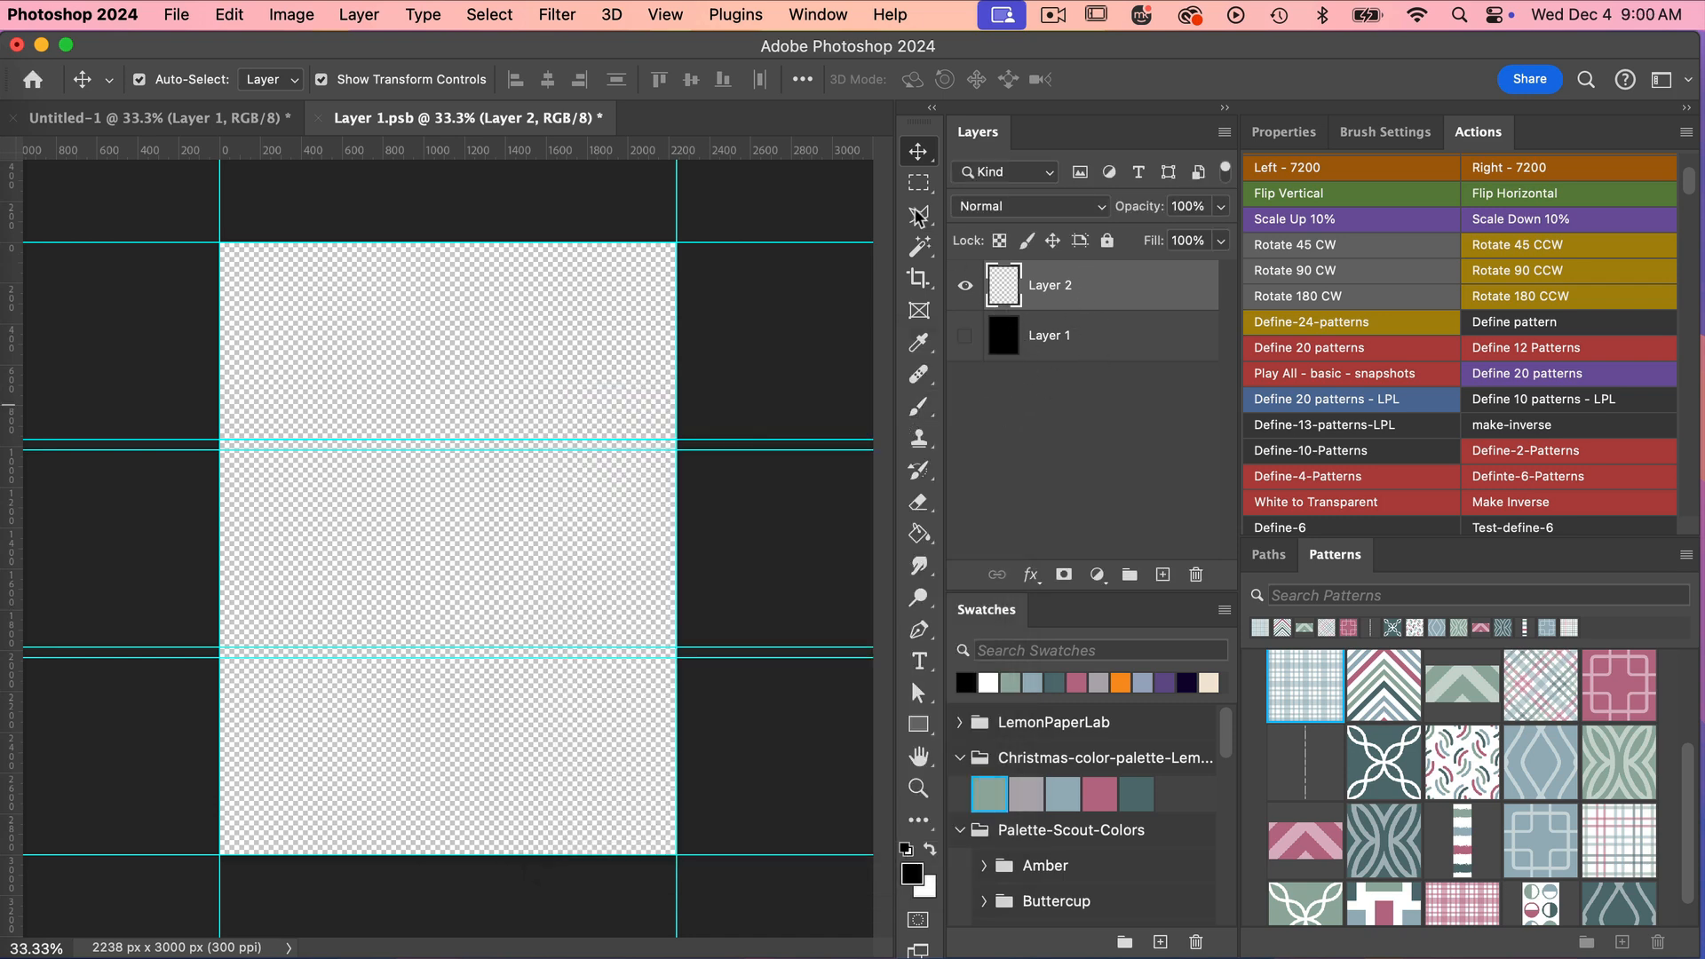
Step: Select the full-width first row between the guides, fill it with black on the new layer, and deselect
left_click(919, 183)
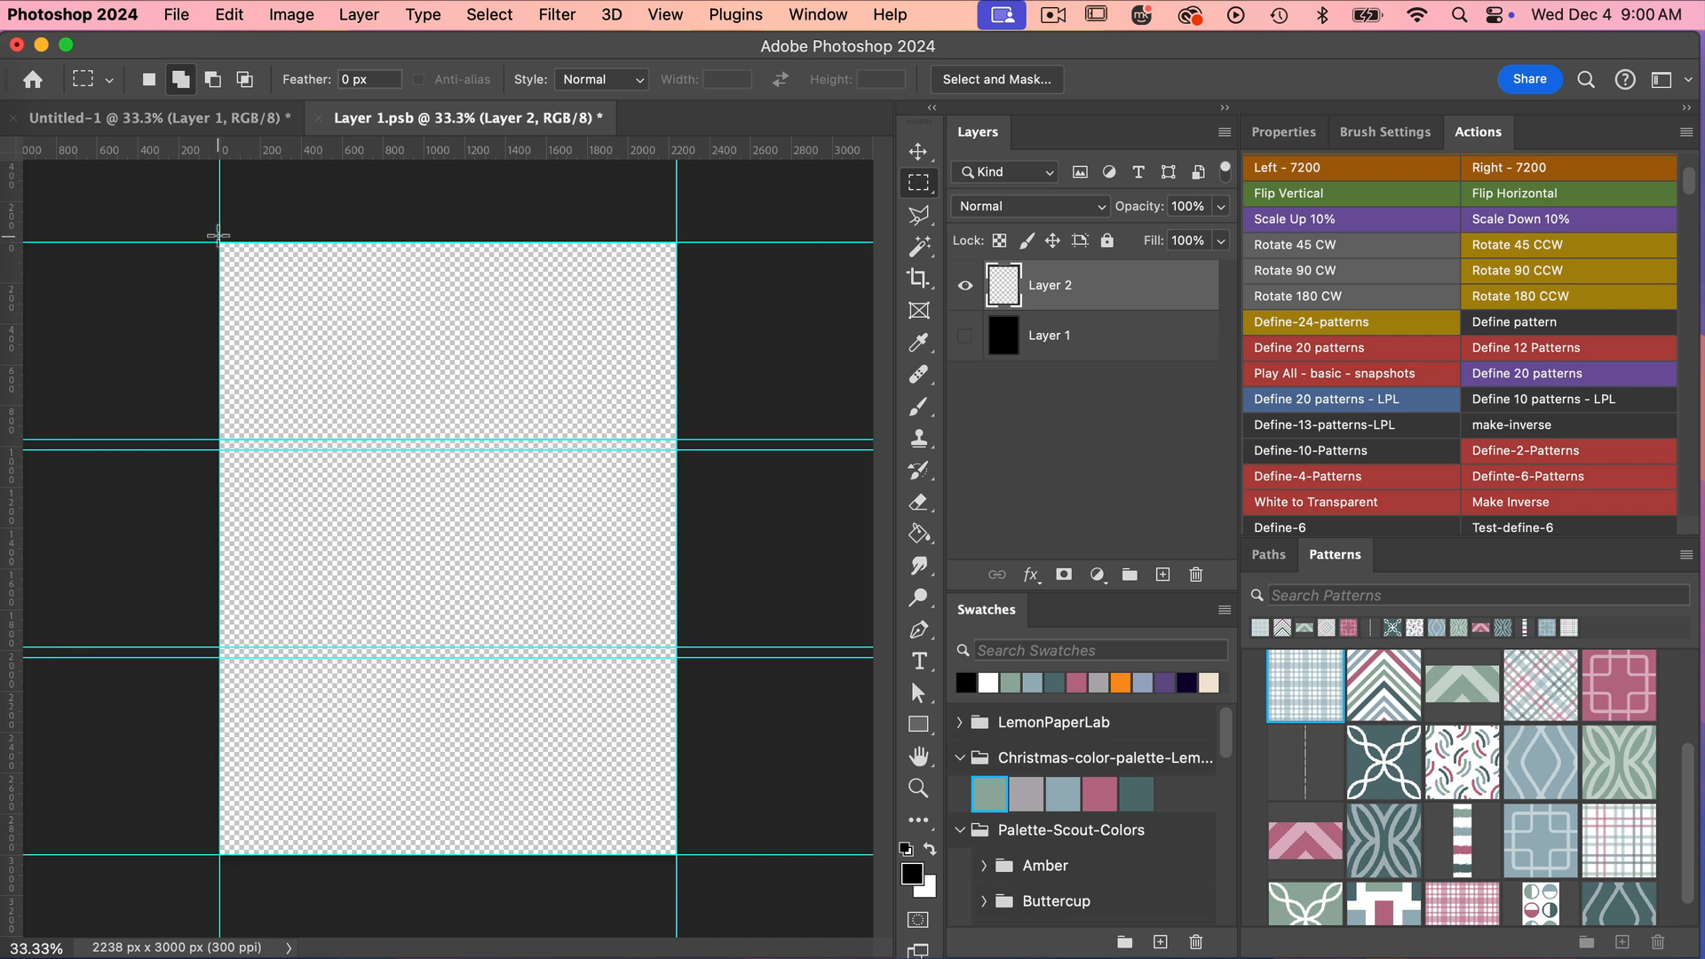
left_click_drag(216, 236, 697, 446)
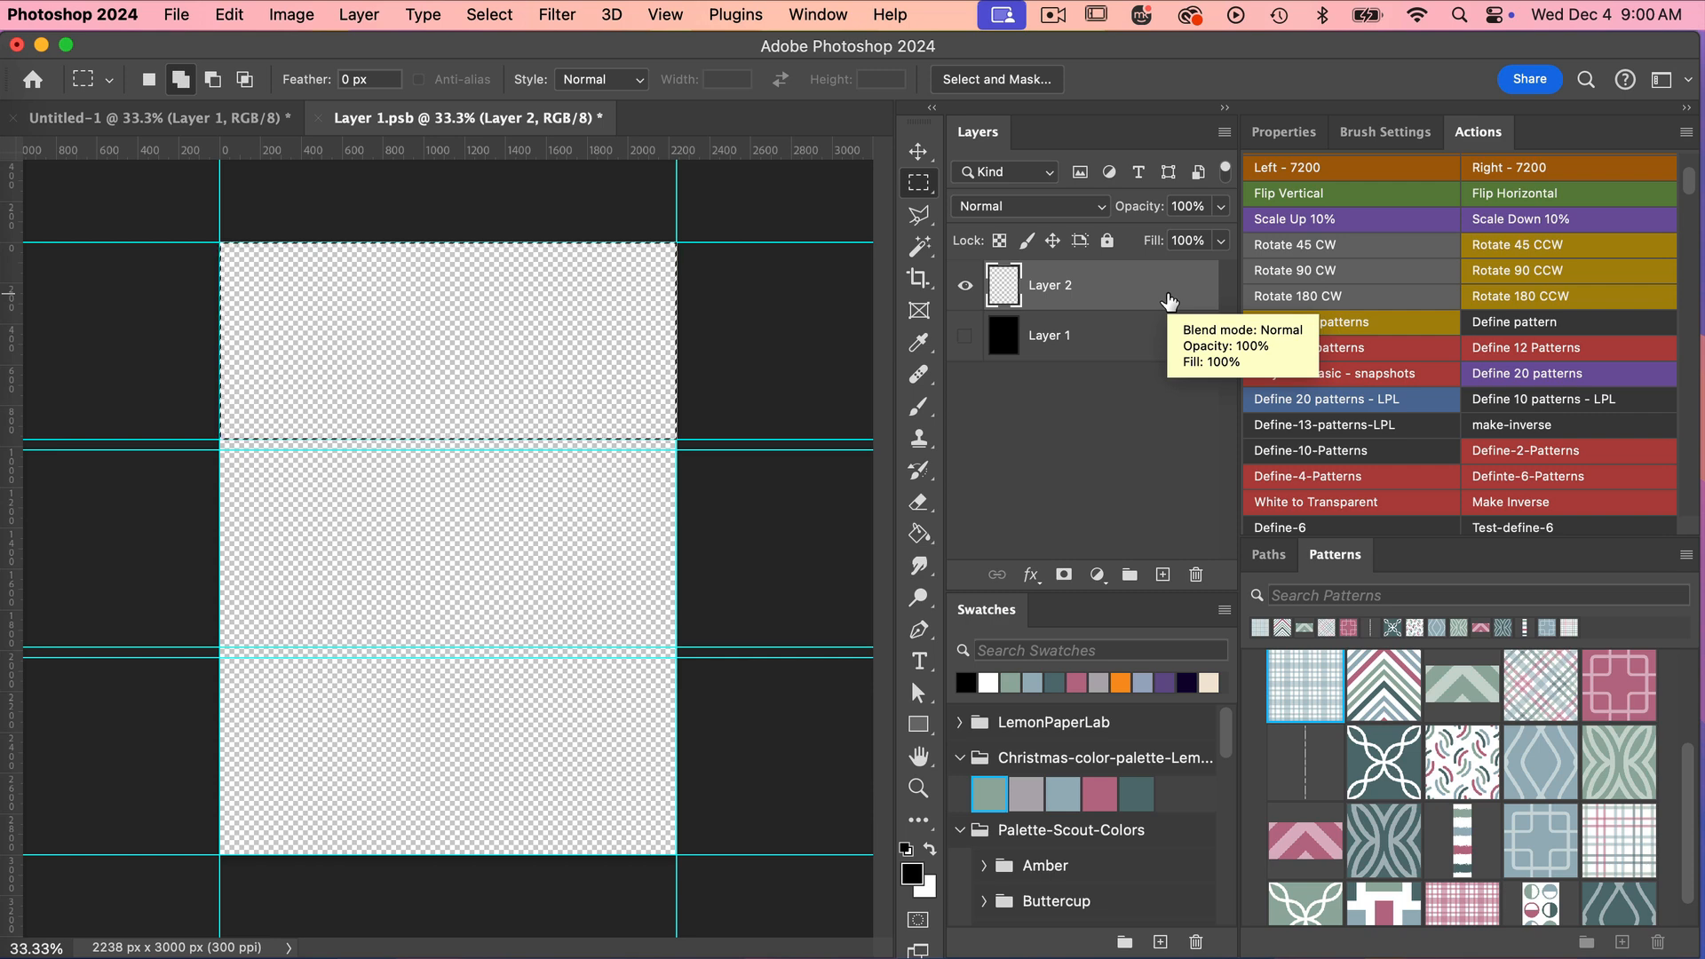
key("alt+BackSpace")
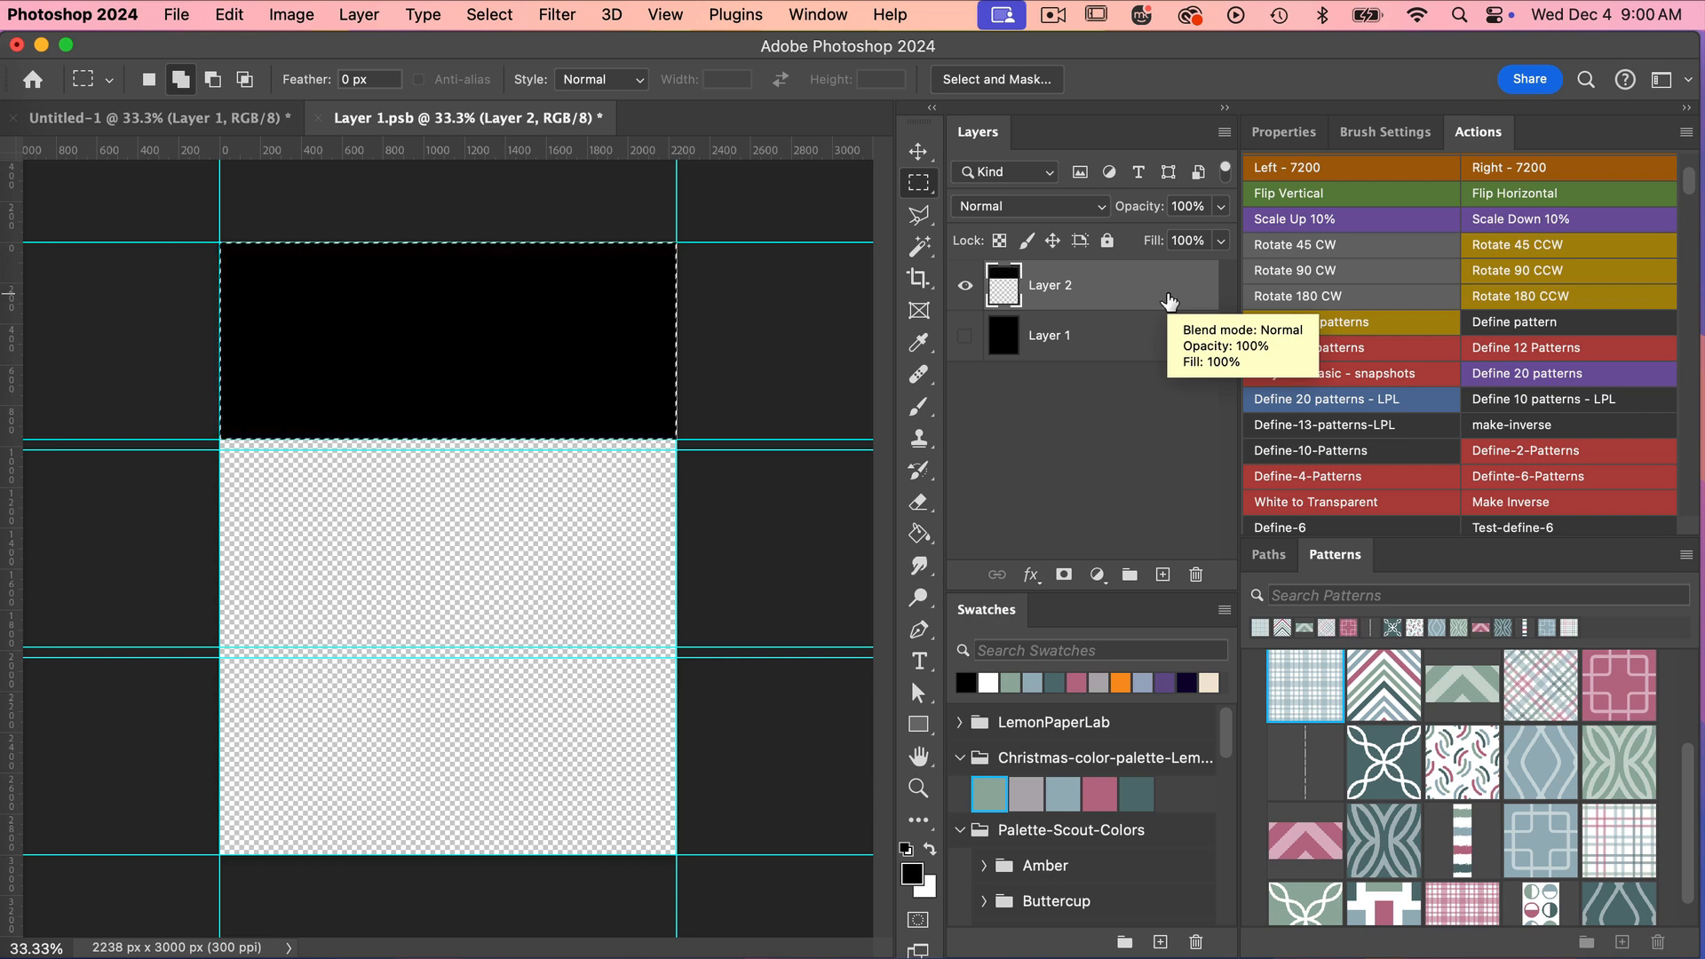
key("super+d")
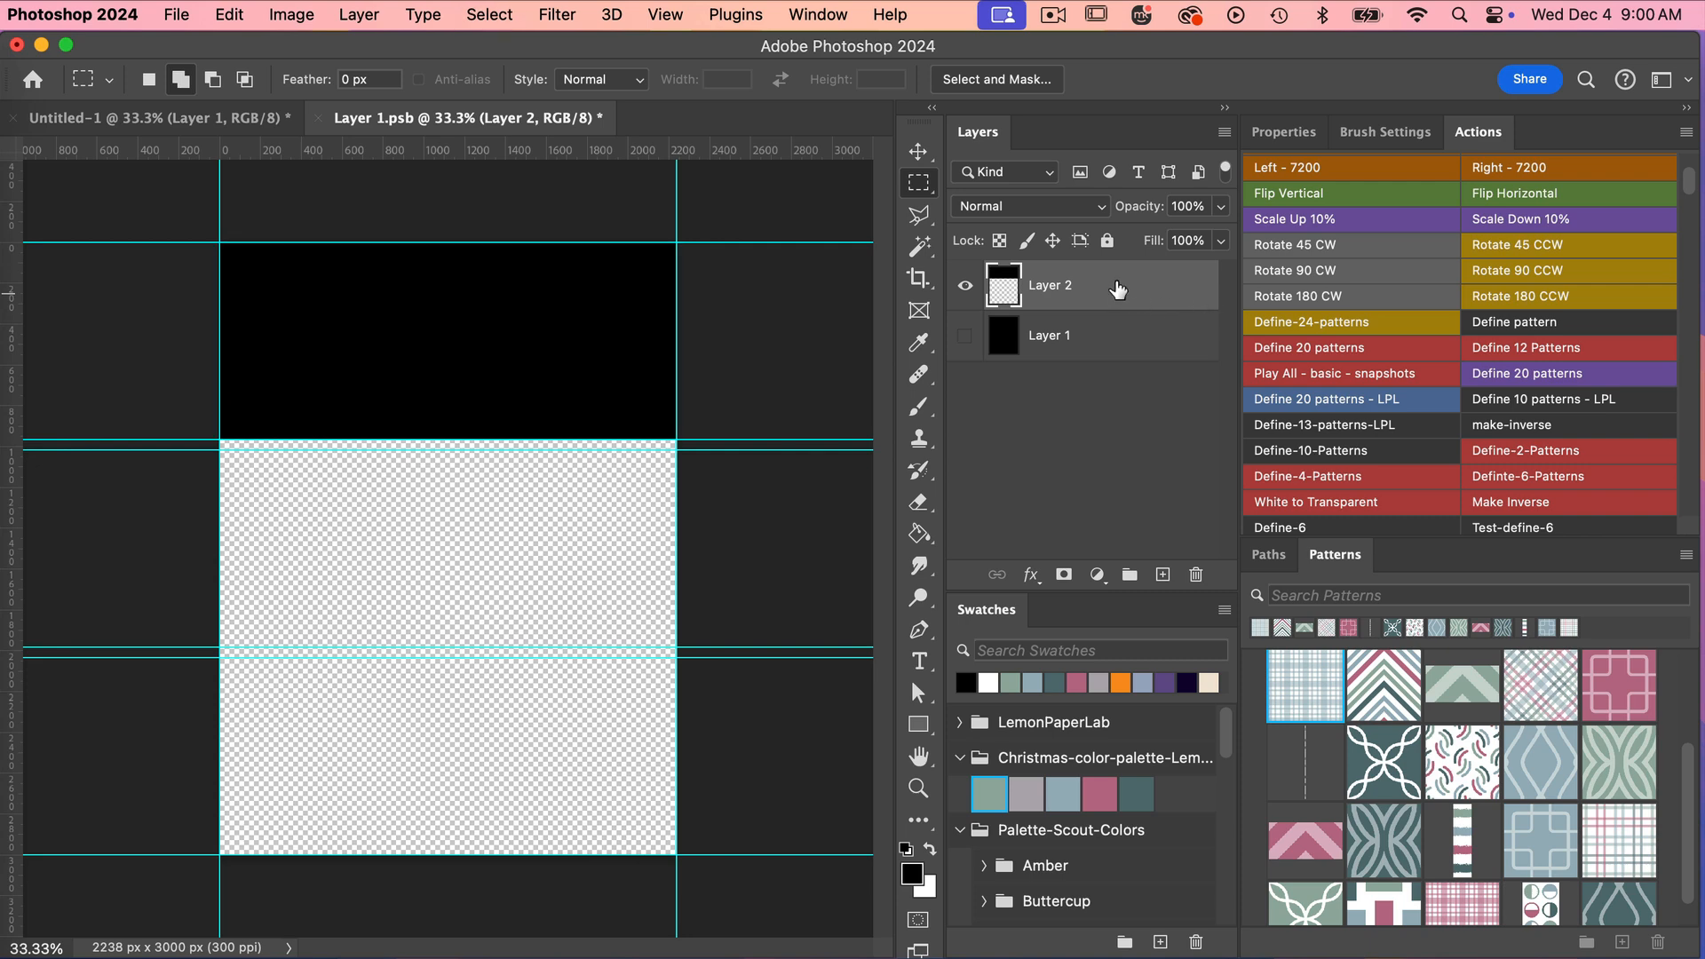
Step: Duplicate the black bar's layer twice and move the topmost copy down into the third row
key("super+j")
key("super+j")
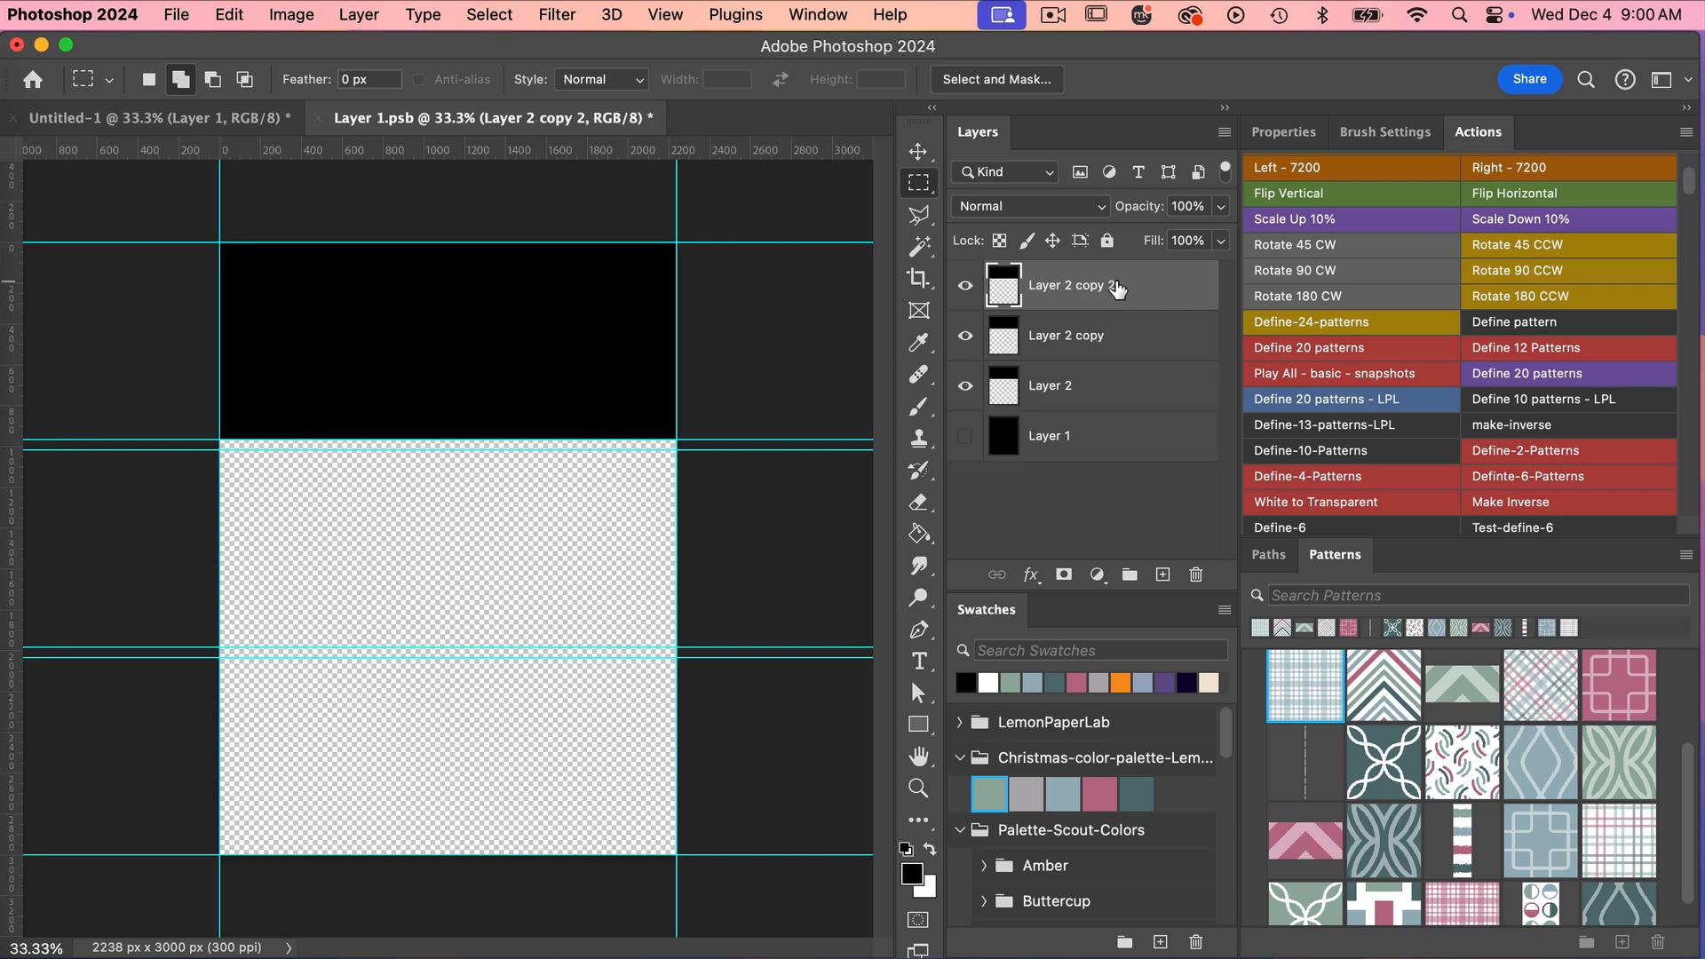
left_click(922, 147)
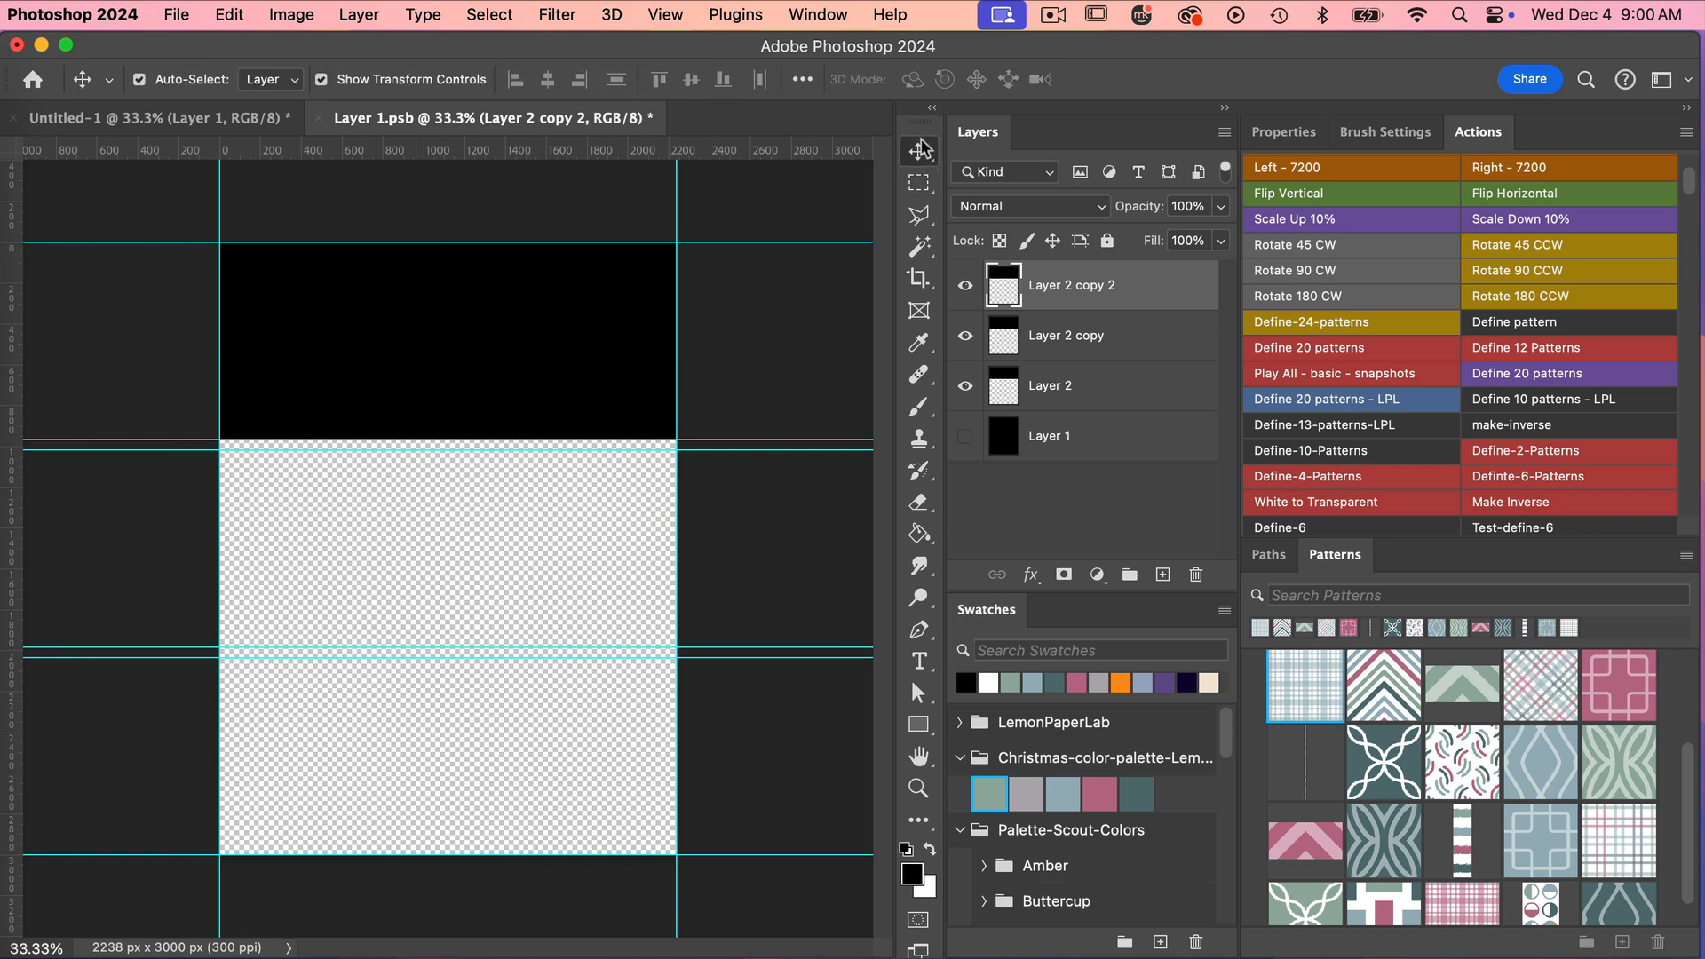
left_click_drag(544, 350, 565, 748)
Step: Distribute the three bar layers evenly down the canvas, and save and close the smart object's contents
left_click(1116, 389, "shift")
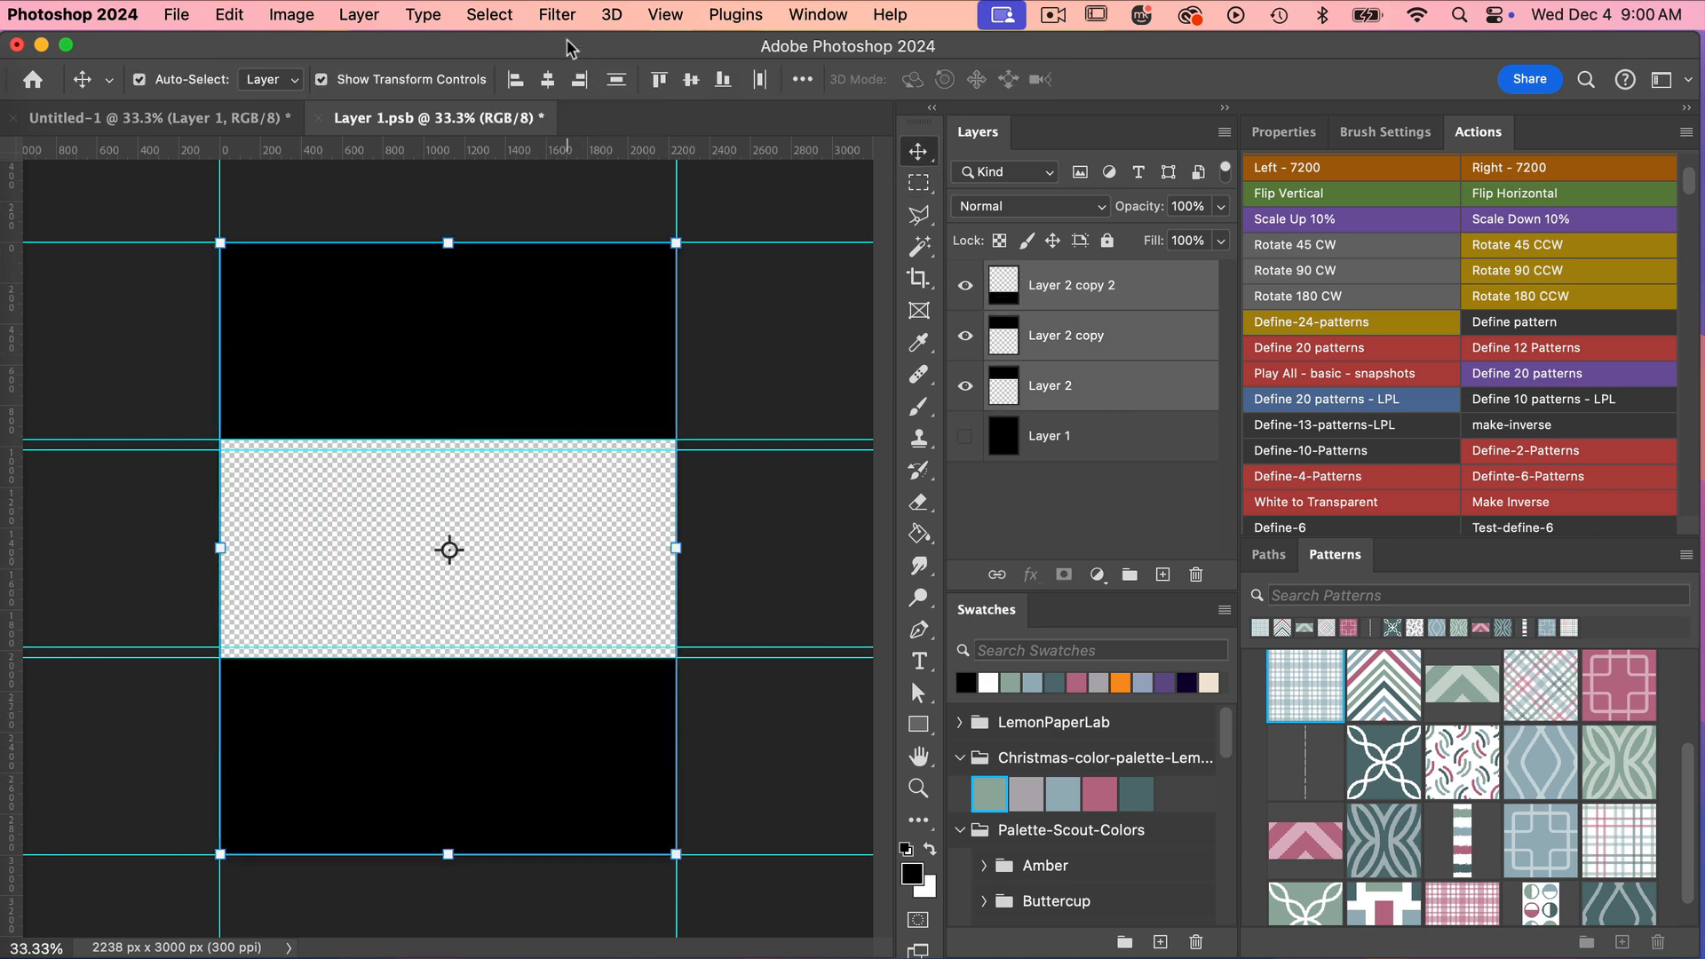
left_click(617, 80)
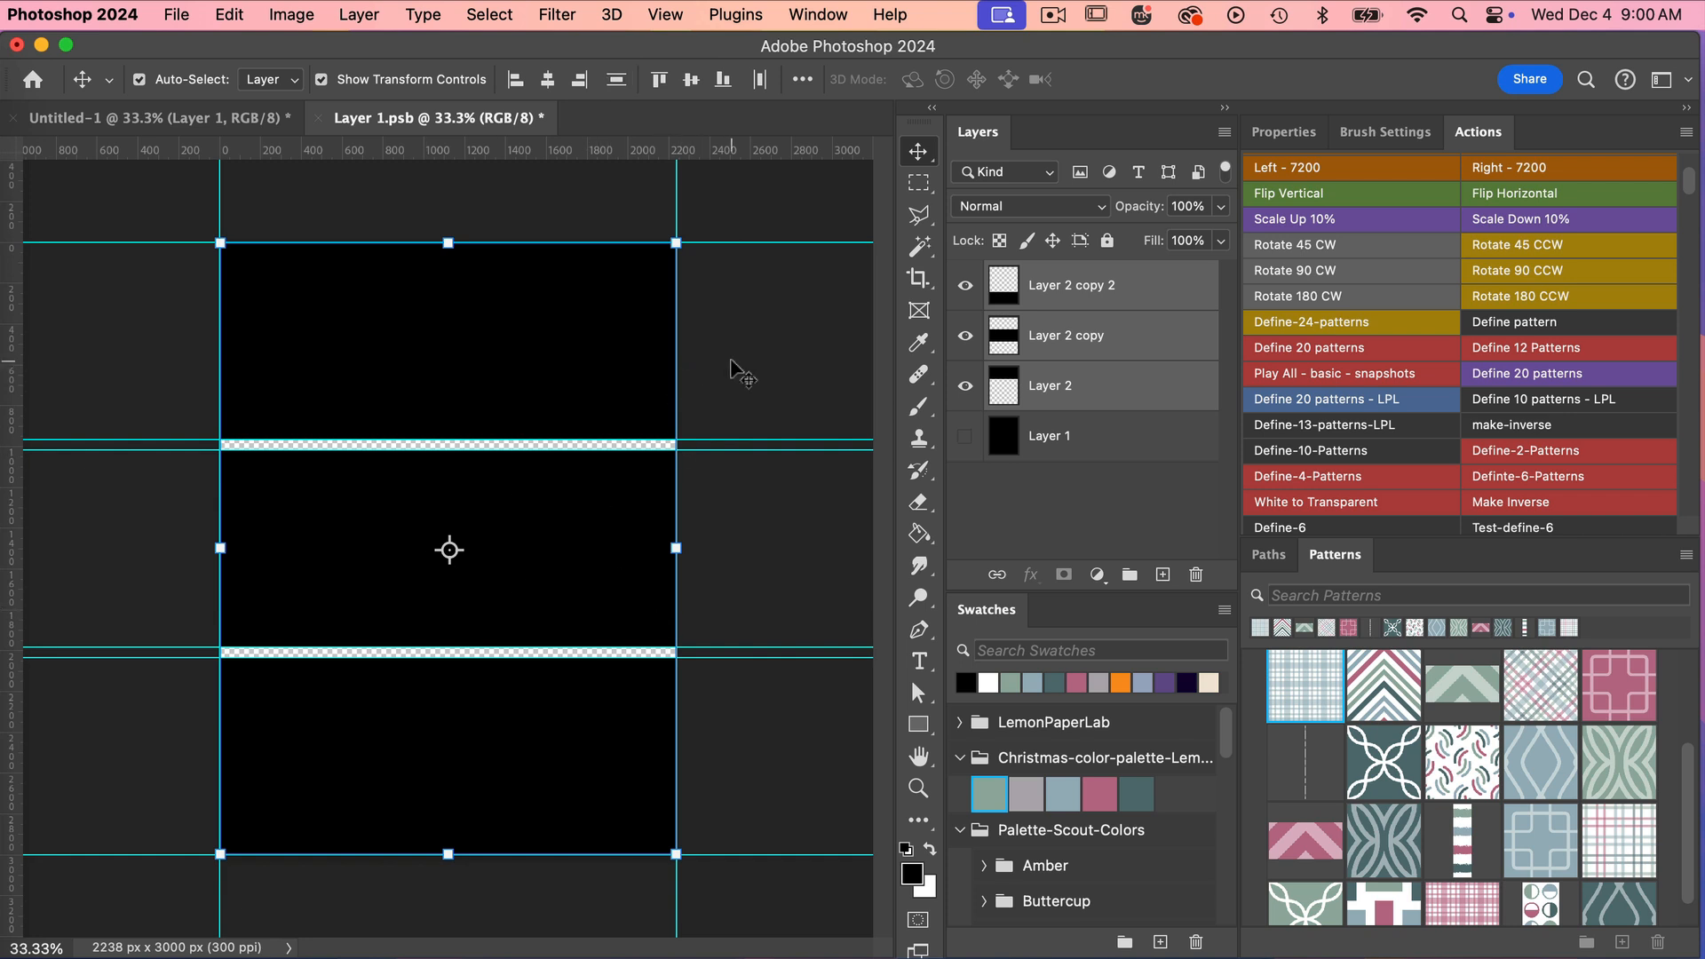
key("super+s")
key("super+w")
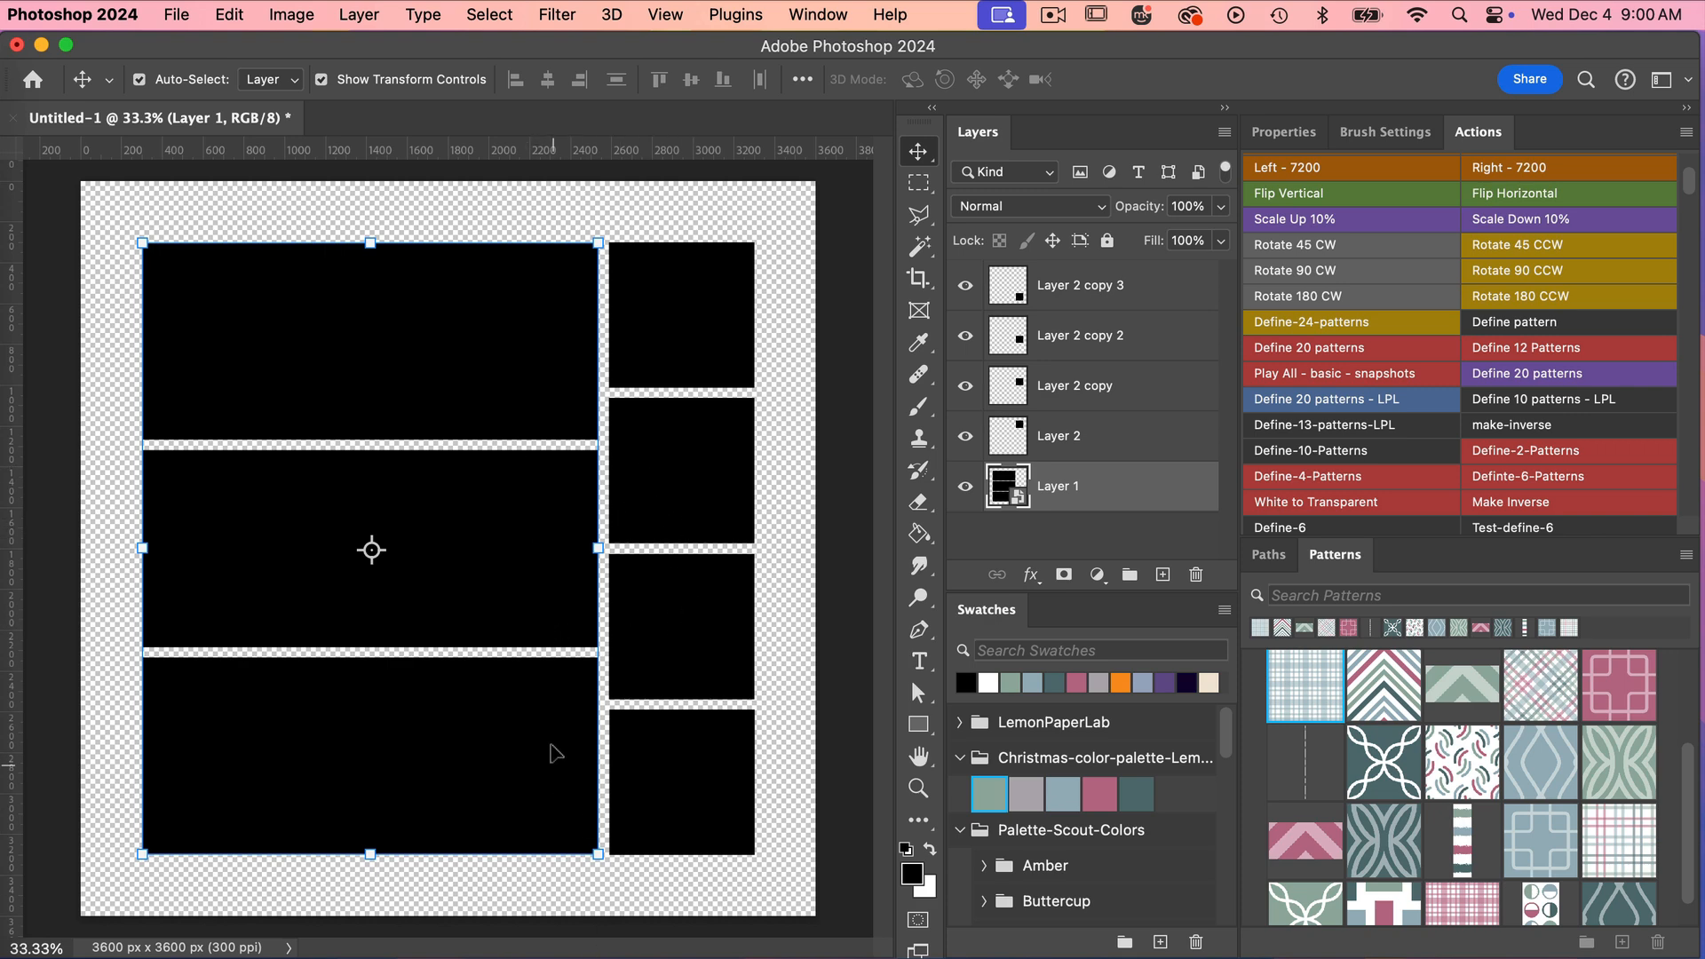
Step: Convert the Layer 1 smart object to layers and ungroup the resulting group so its layers are kept
right_click(1101, 495)
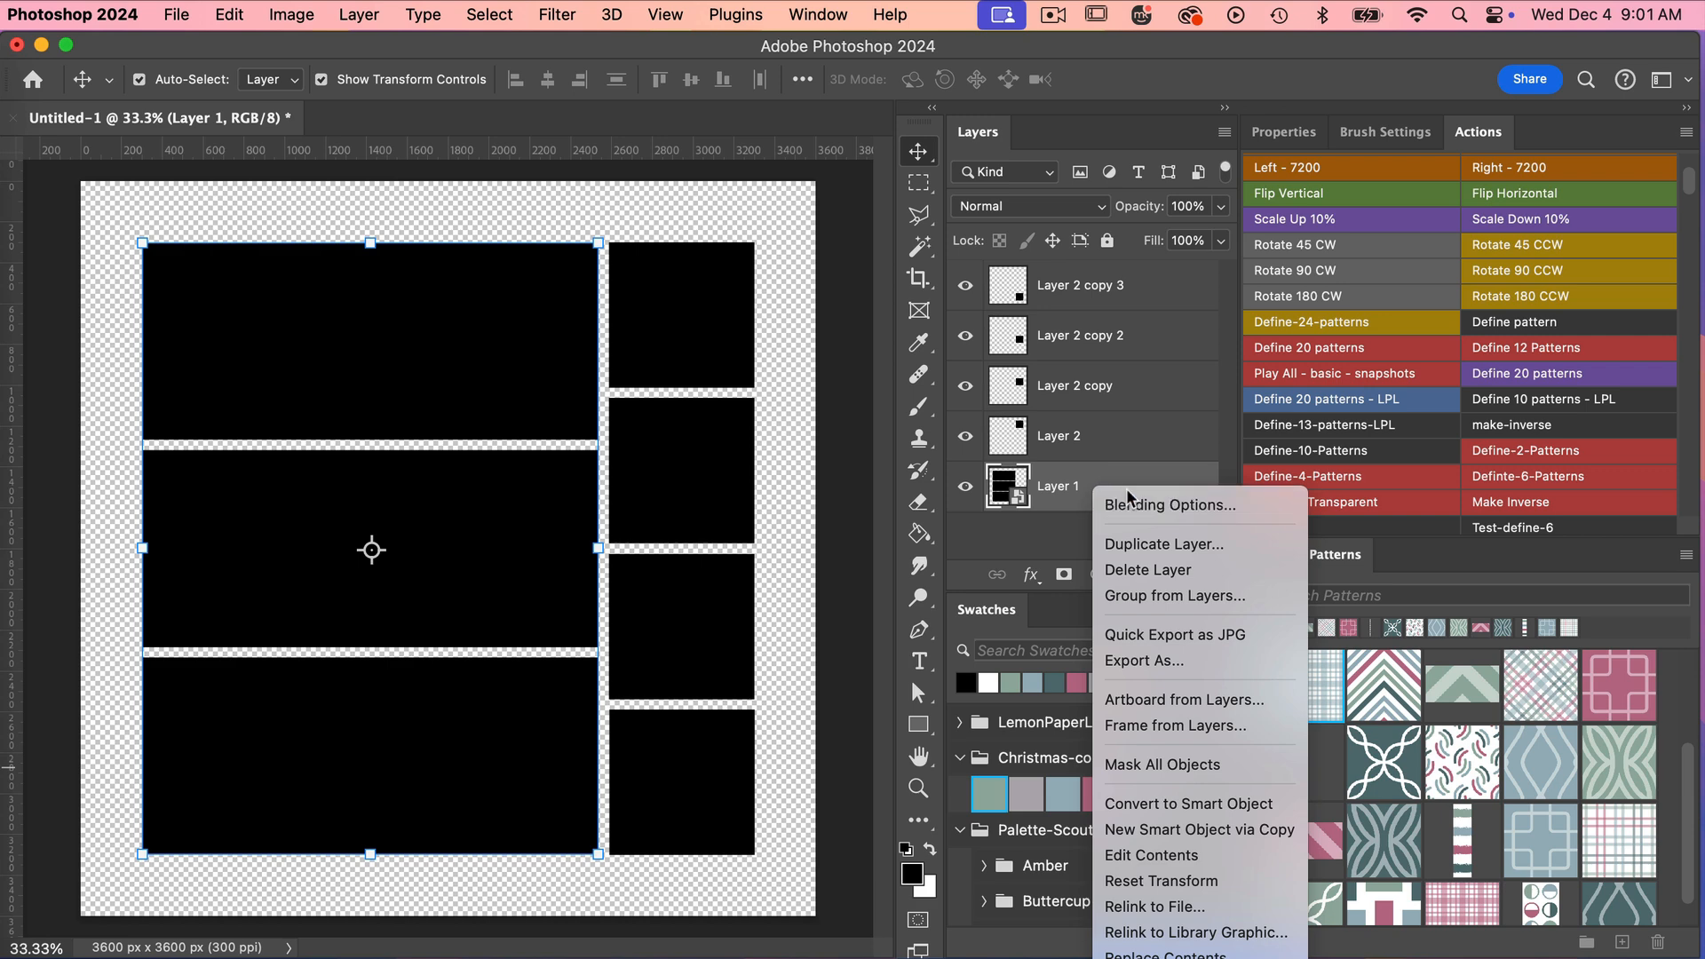
mouse_move(1181, 956)
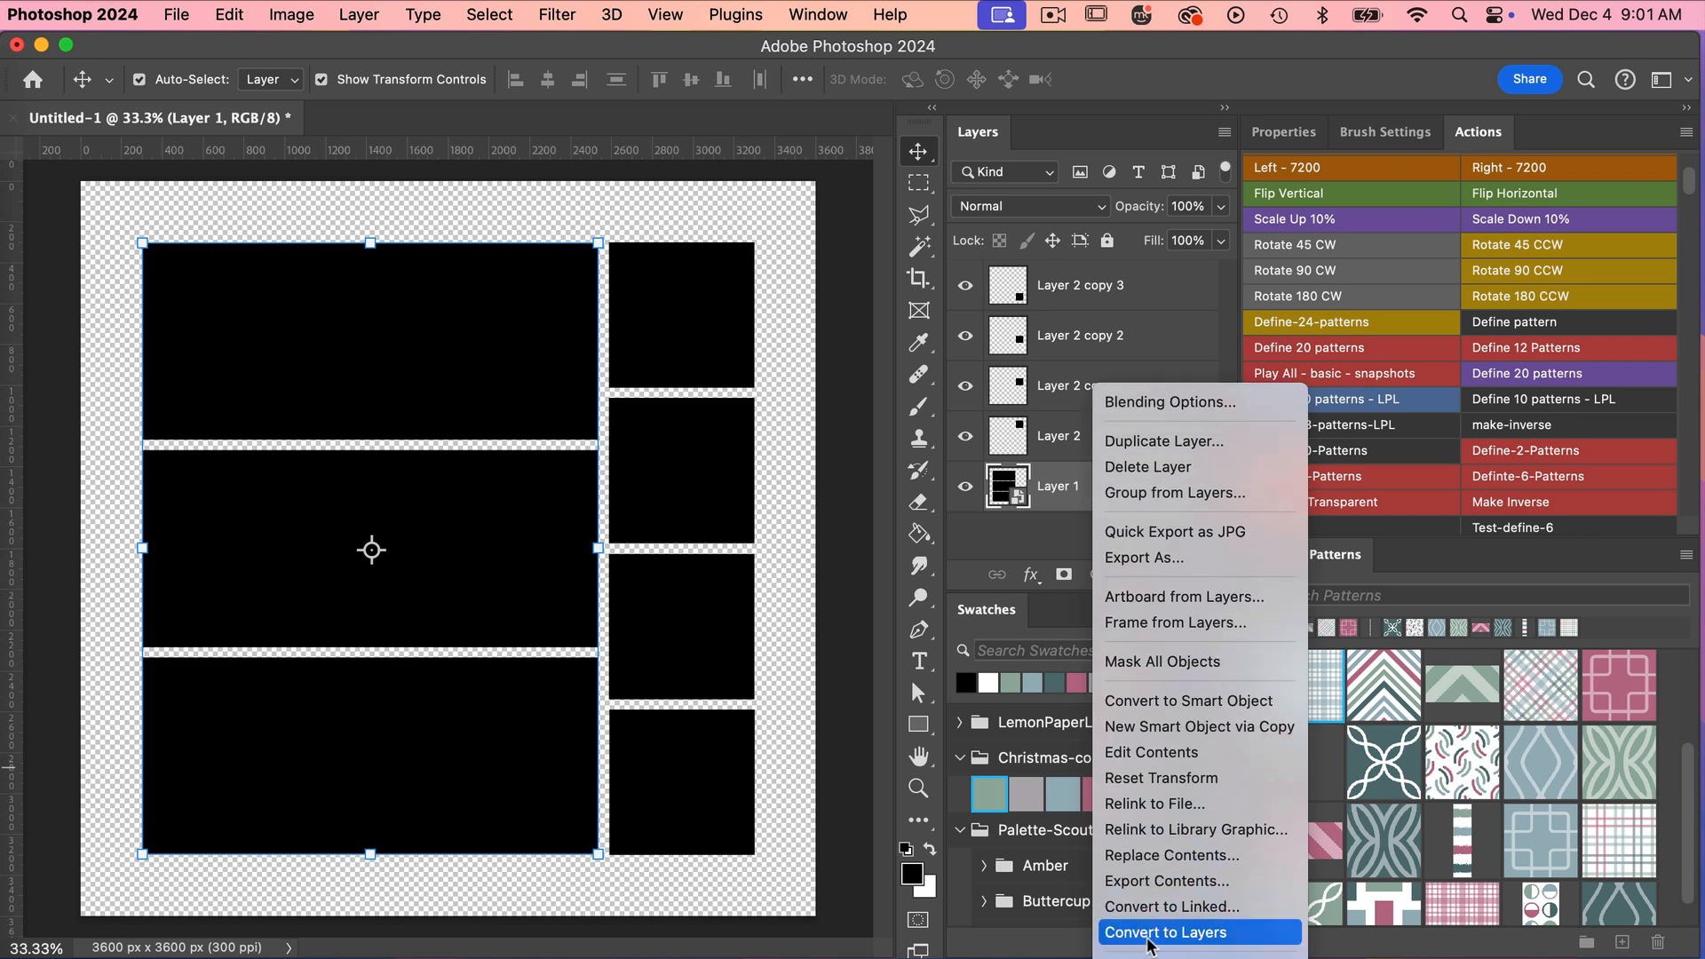
left_click(1227, 942)
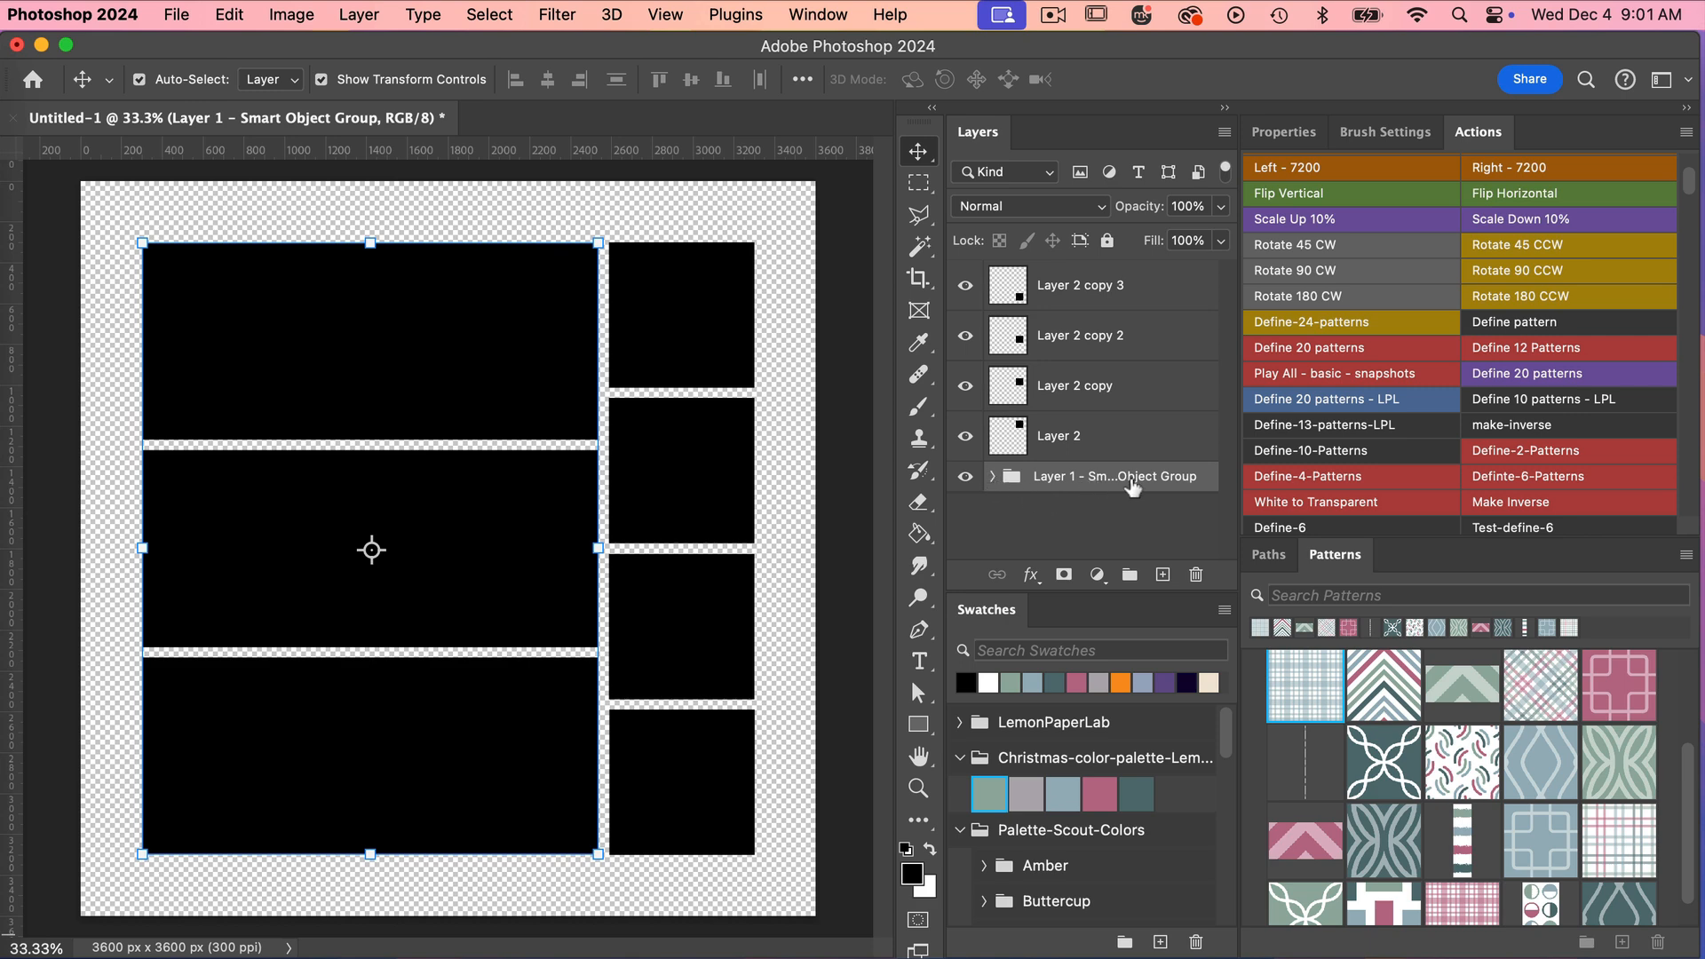
left_click(1196, 575)
left_click(889, 480)
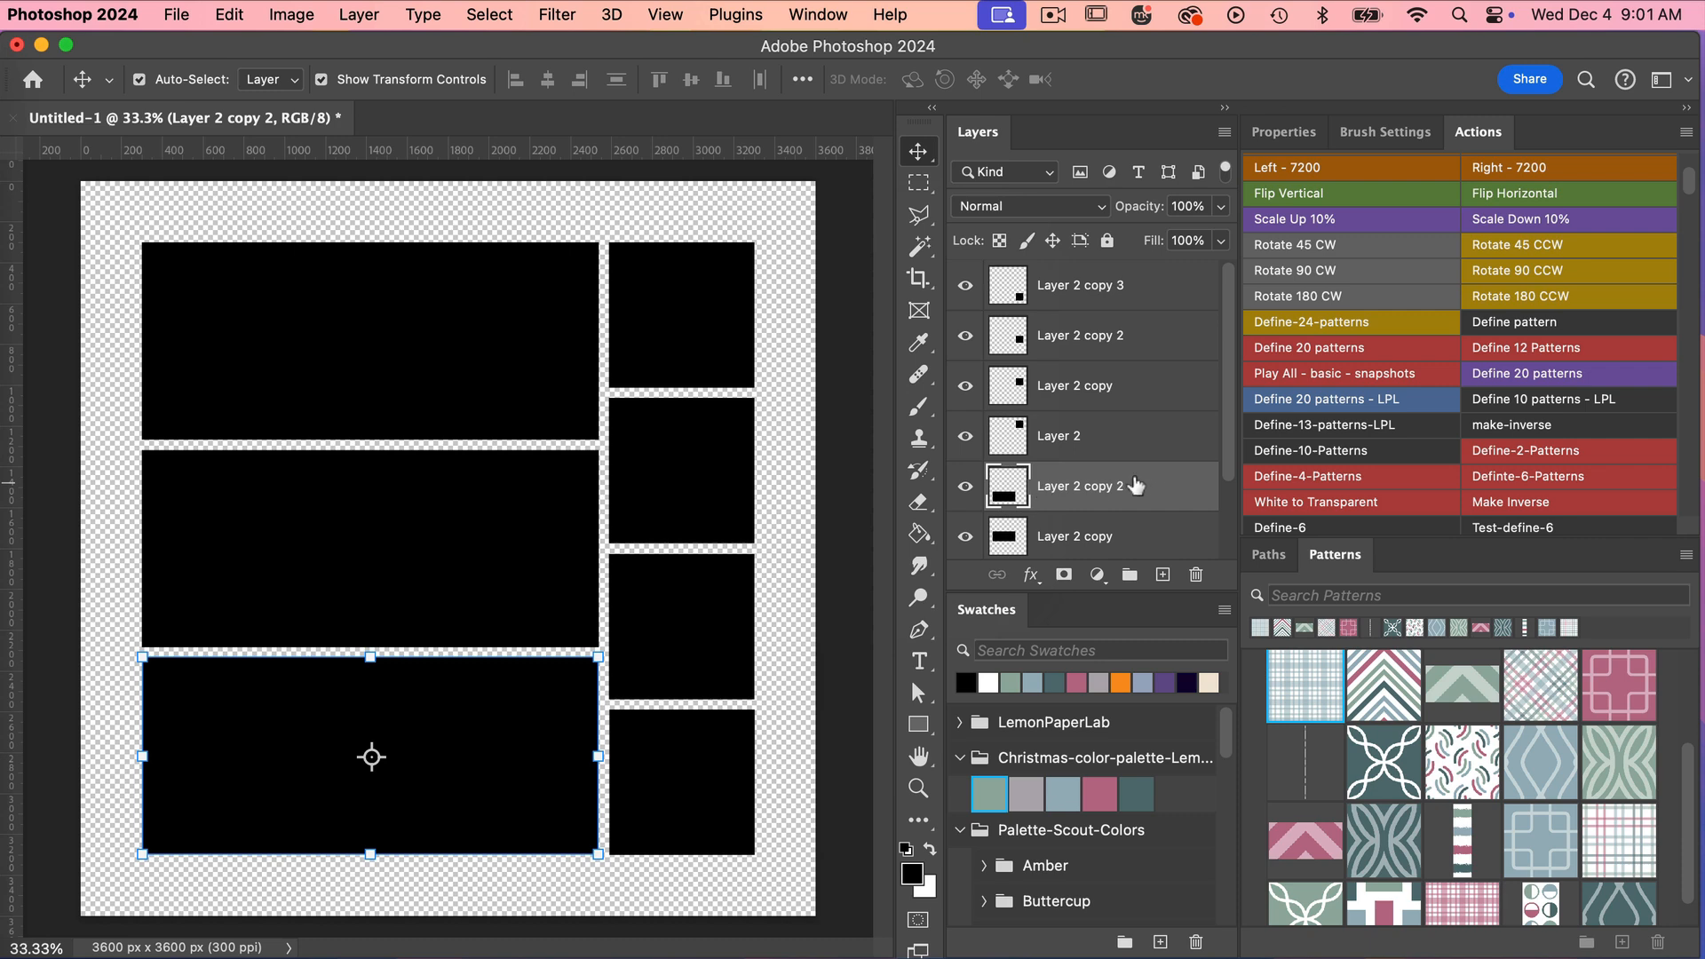
Step: Examine the layers of the three wide rectangles by selecting them in the layer stack
scroll(1141, 484, "down", 2)
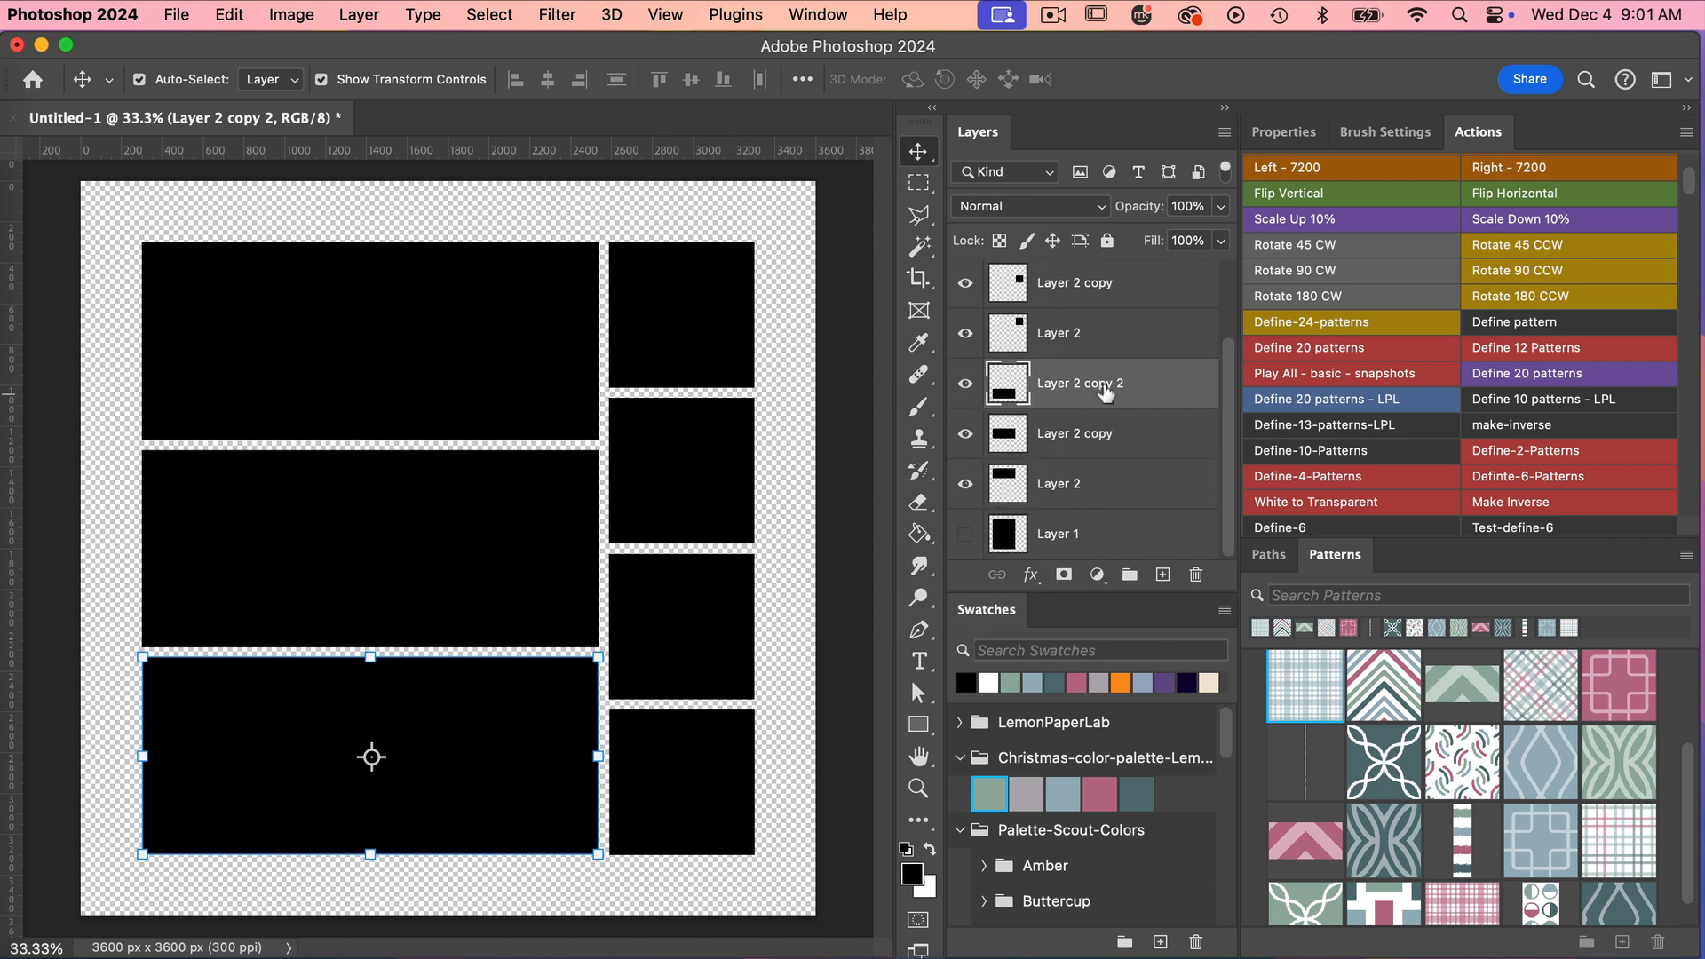
left_click(1145, 435)
left_click(1130, 486)
scroll(1140, 384, "up", 2)
scroll(1139, 384, "down", 2)
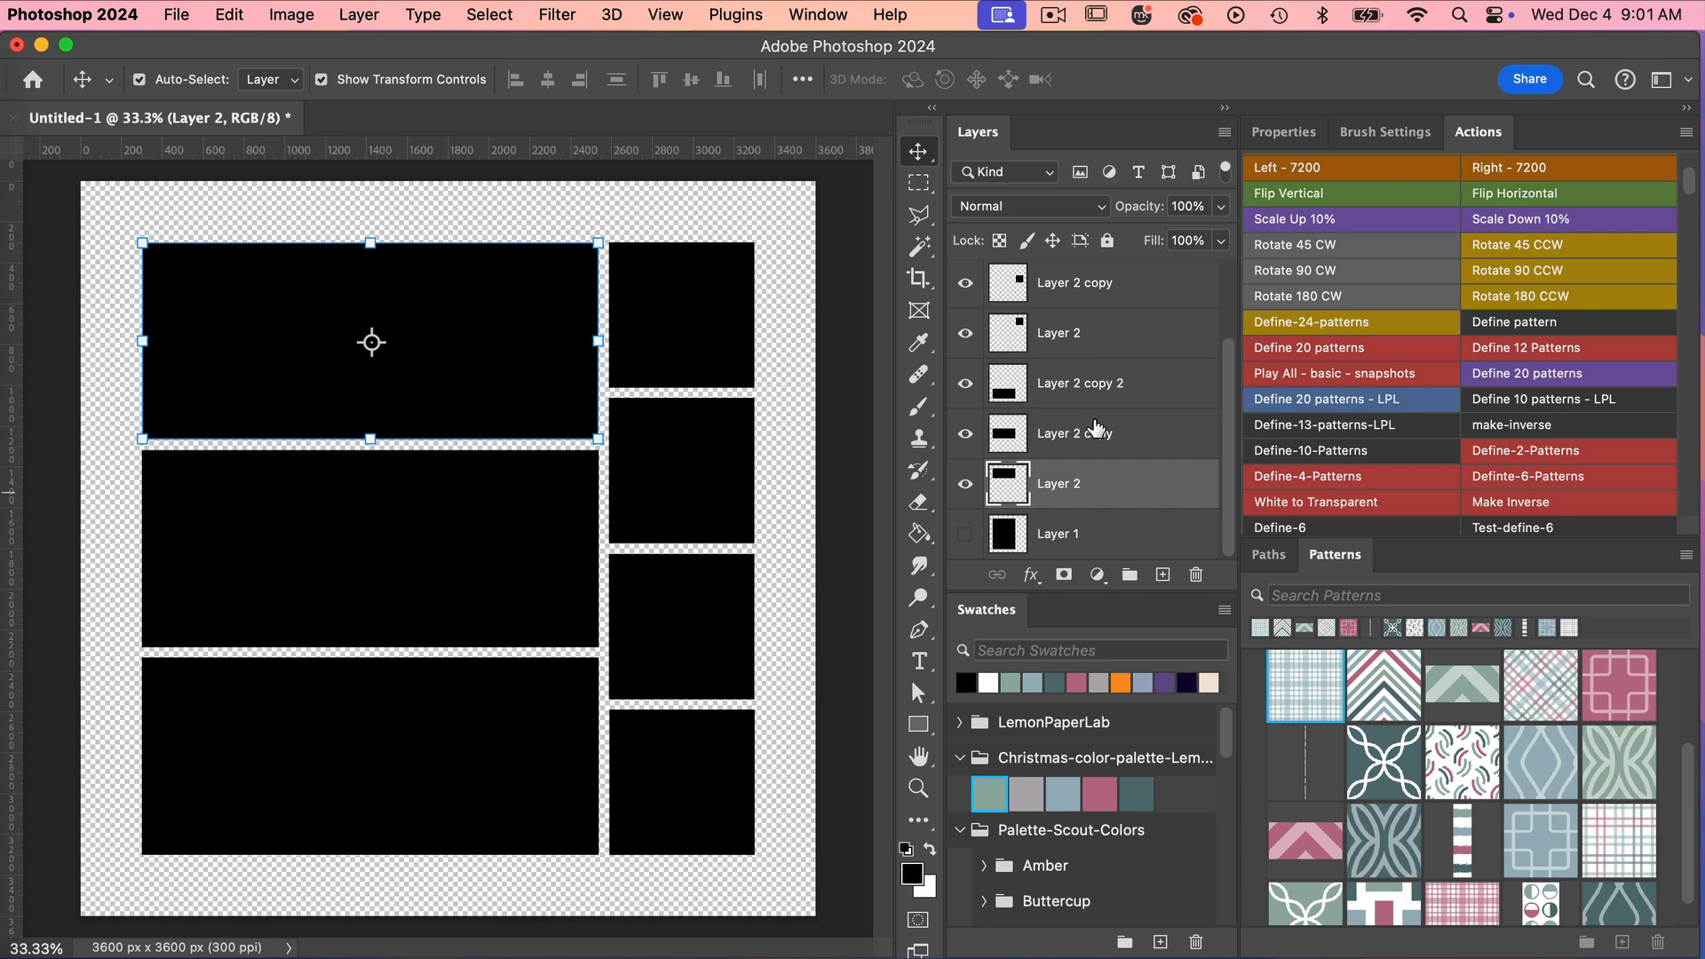
Step: Deselect all layers and show the guides again
left_click(782, 518)
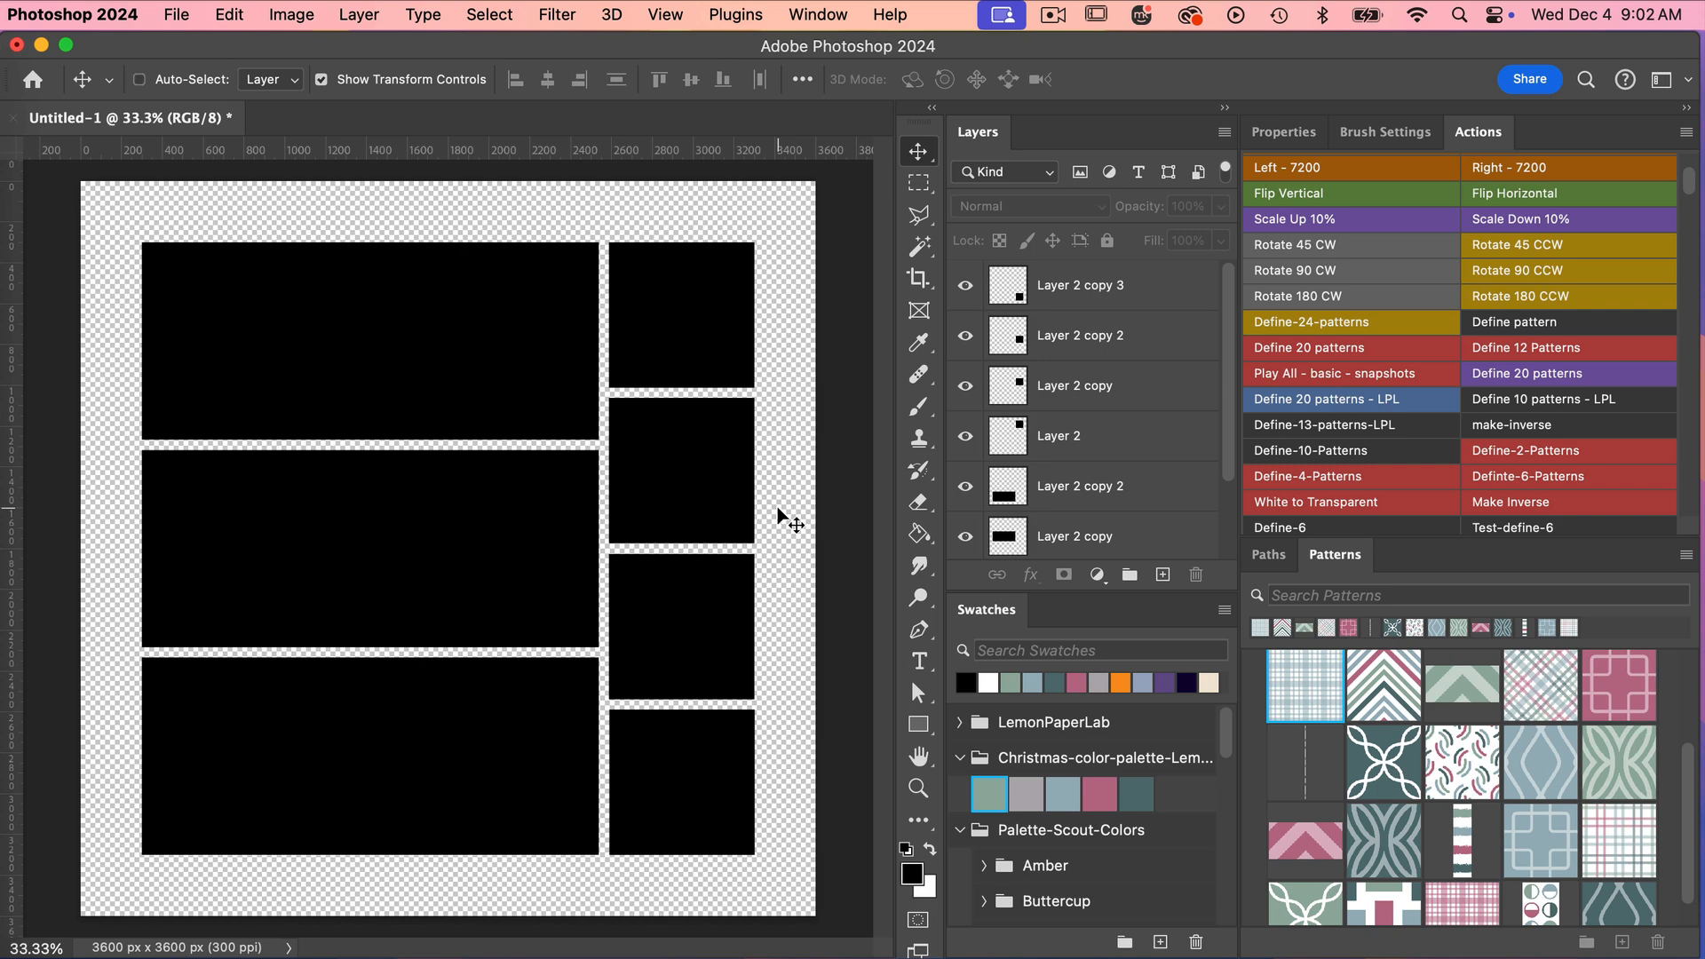
key("super+semicolon")
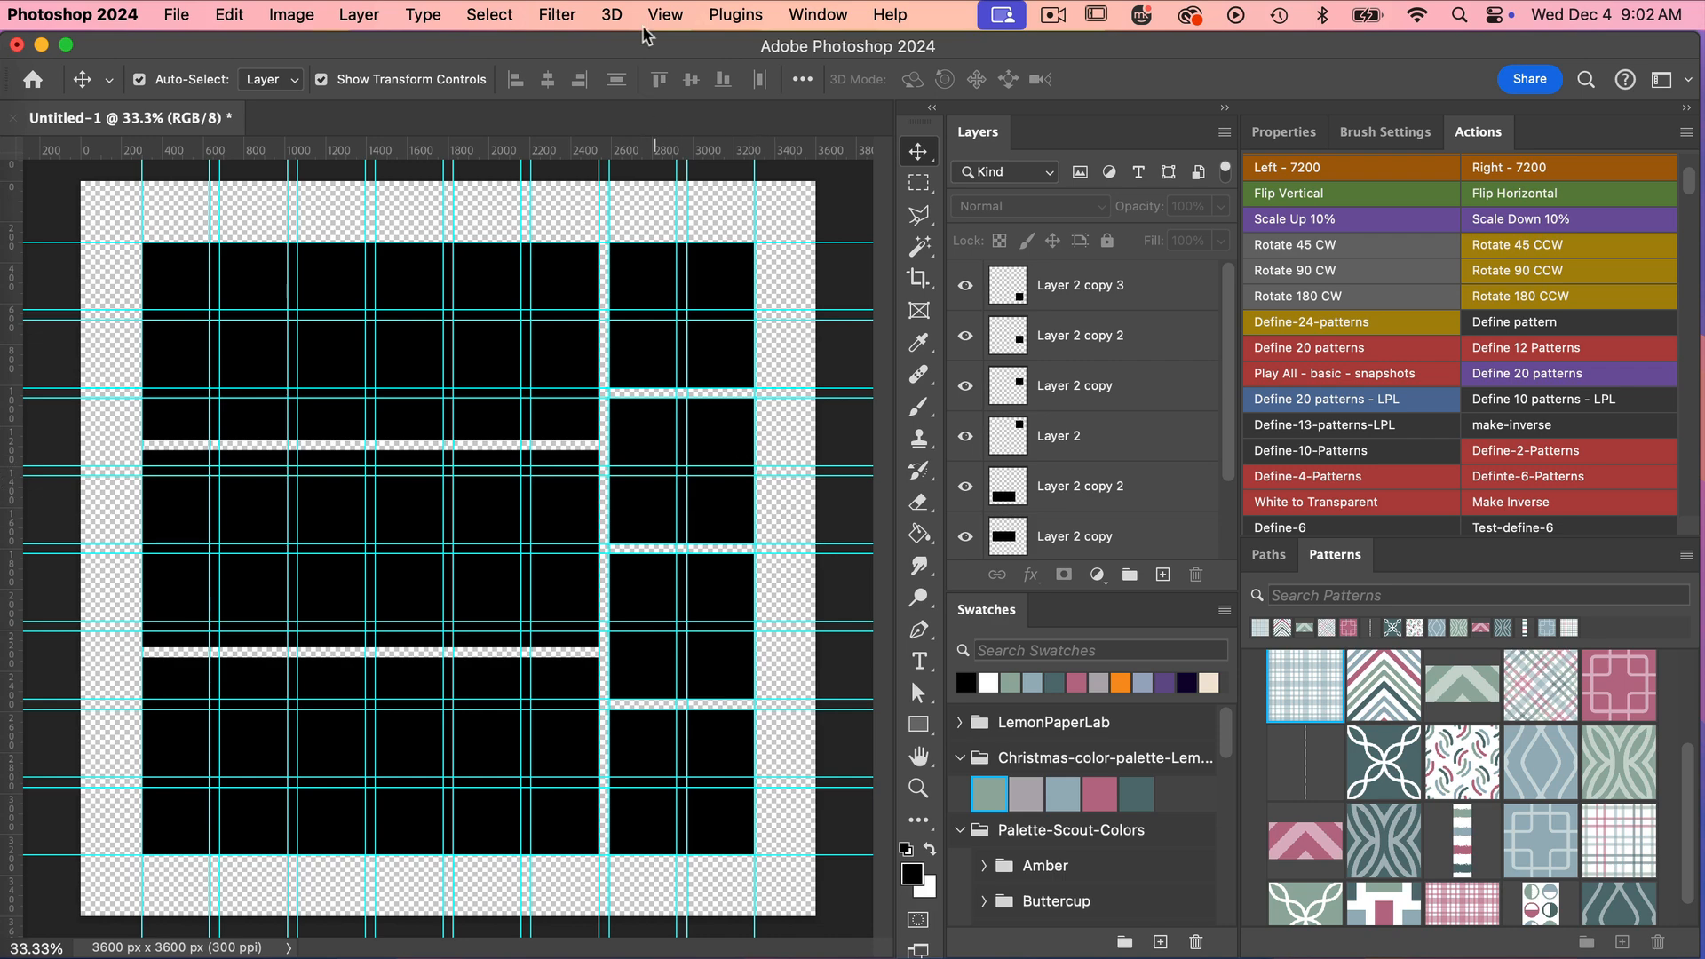
Step: Clear all guides from the document
left_click(665, 15)
mouse_move(738, 688)
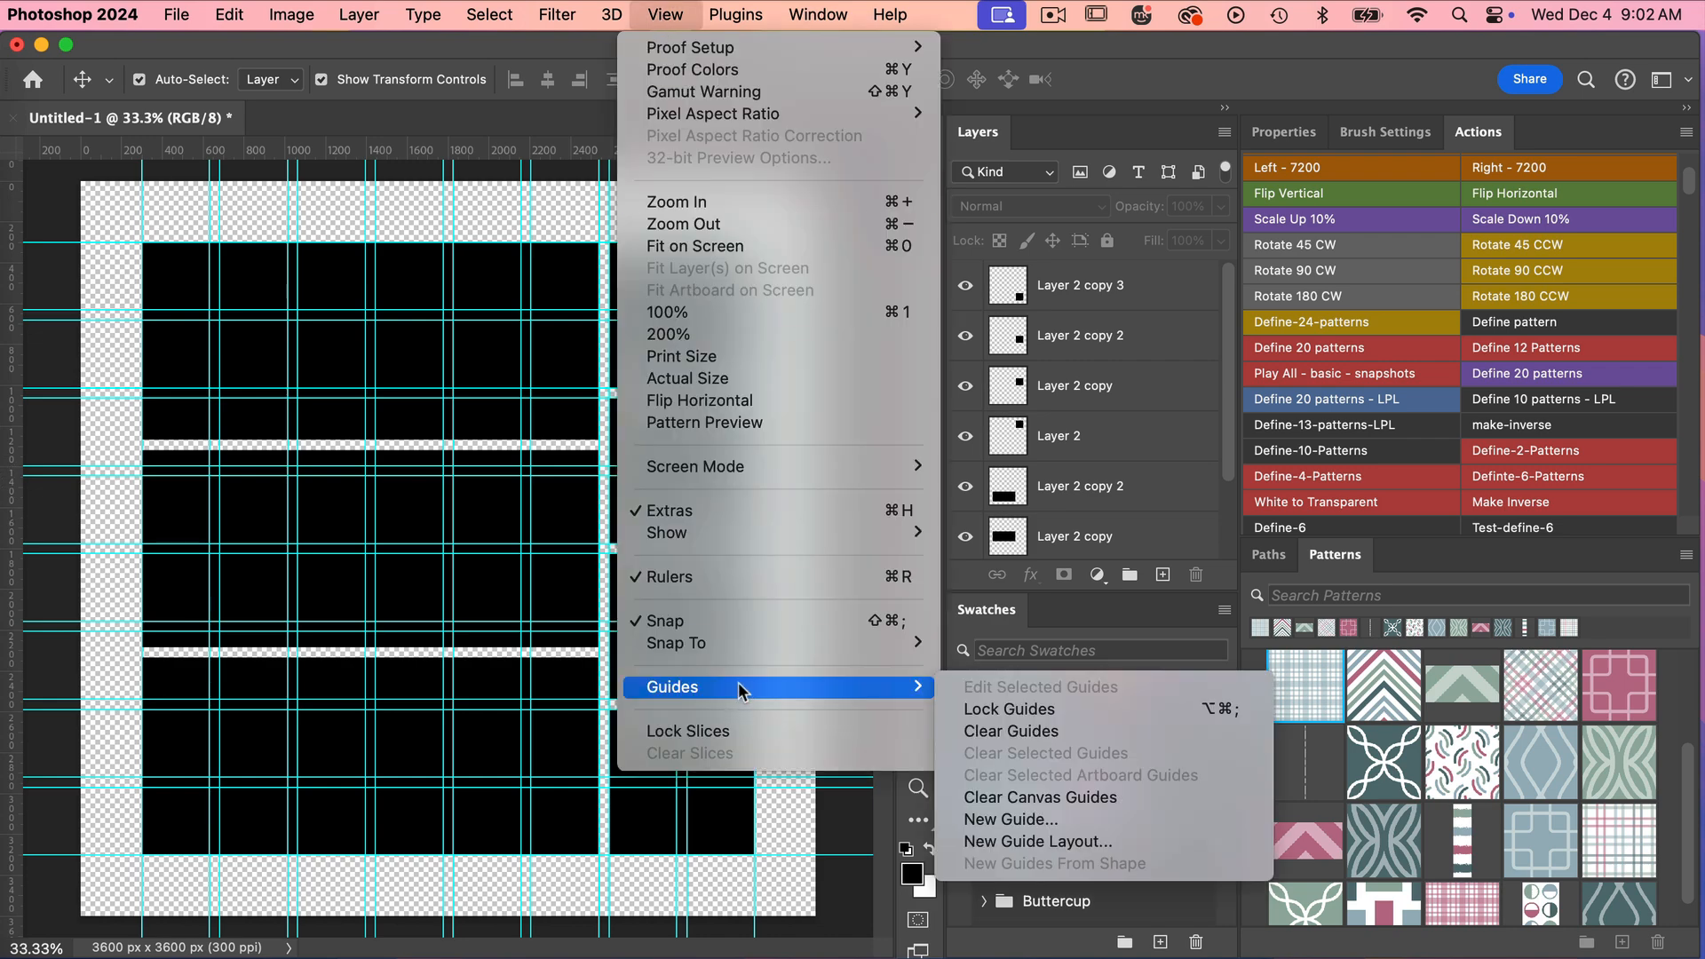
left_click(1012, 731)
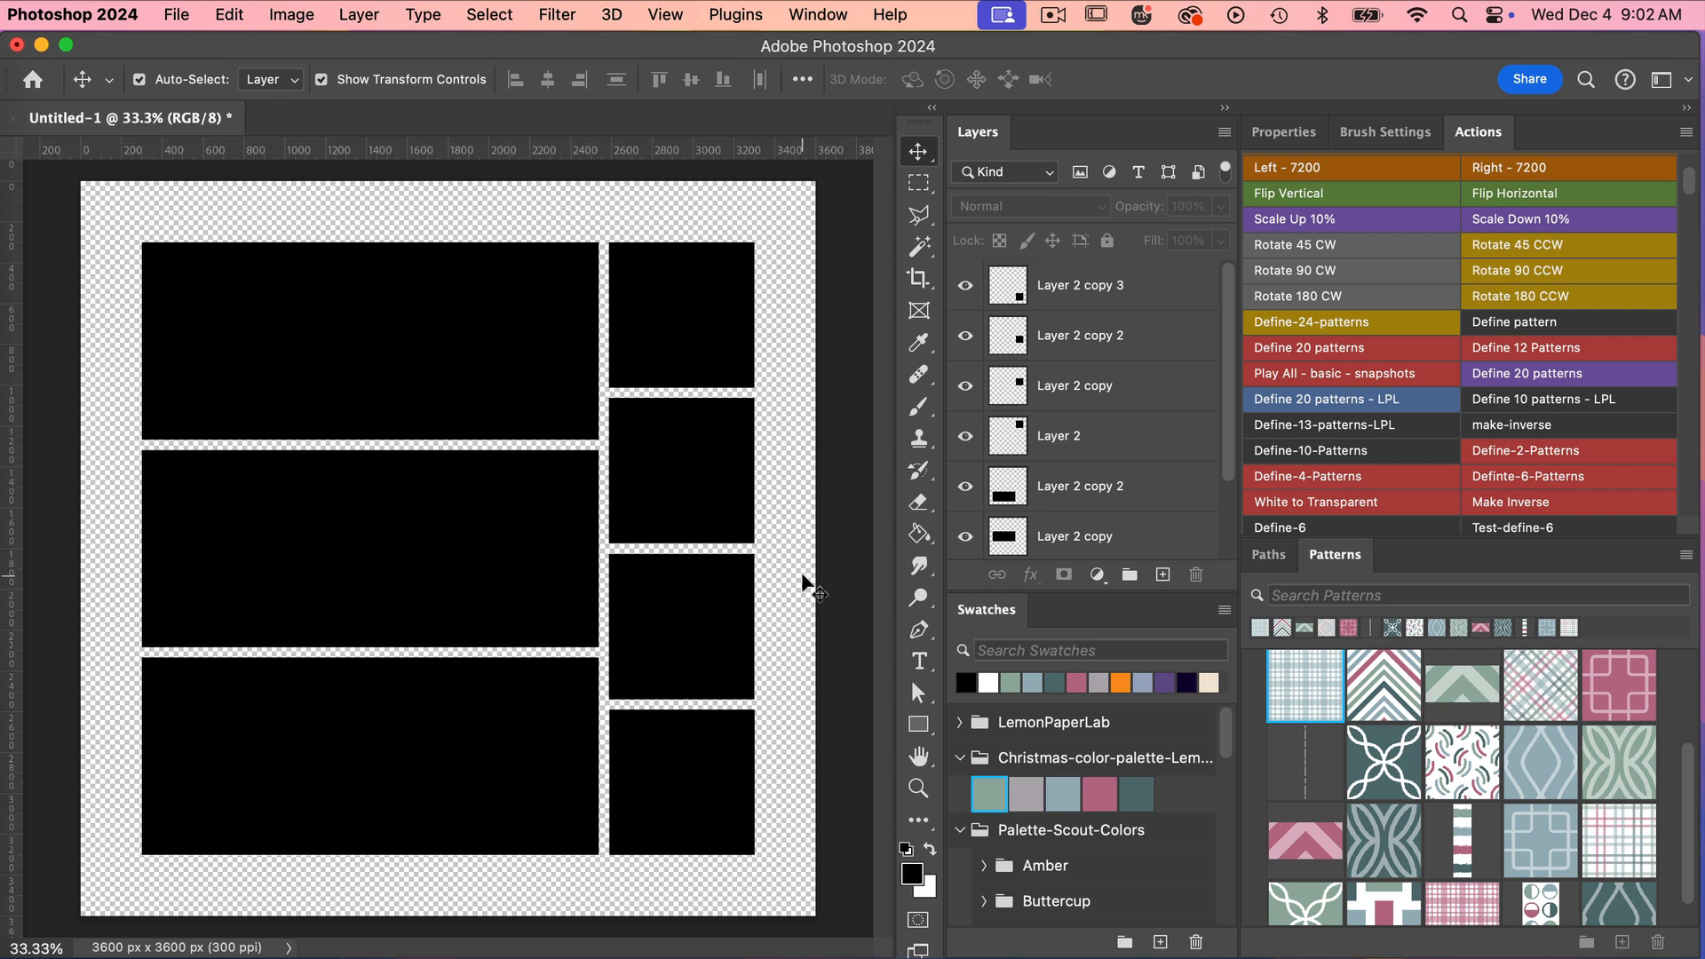
Step: Create new guides from the shape of the uppermost wide rectangle's layer
left_click(487, 330)
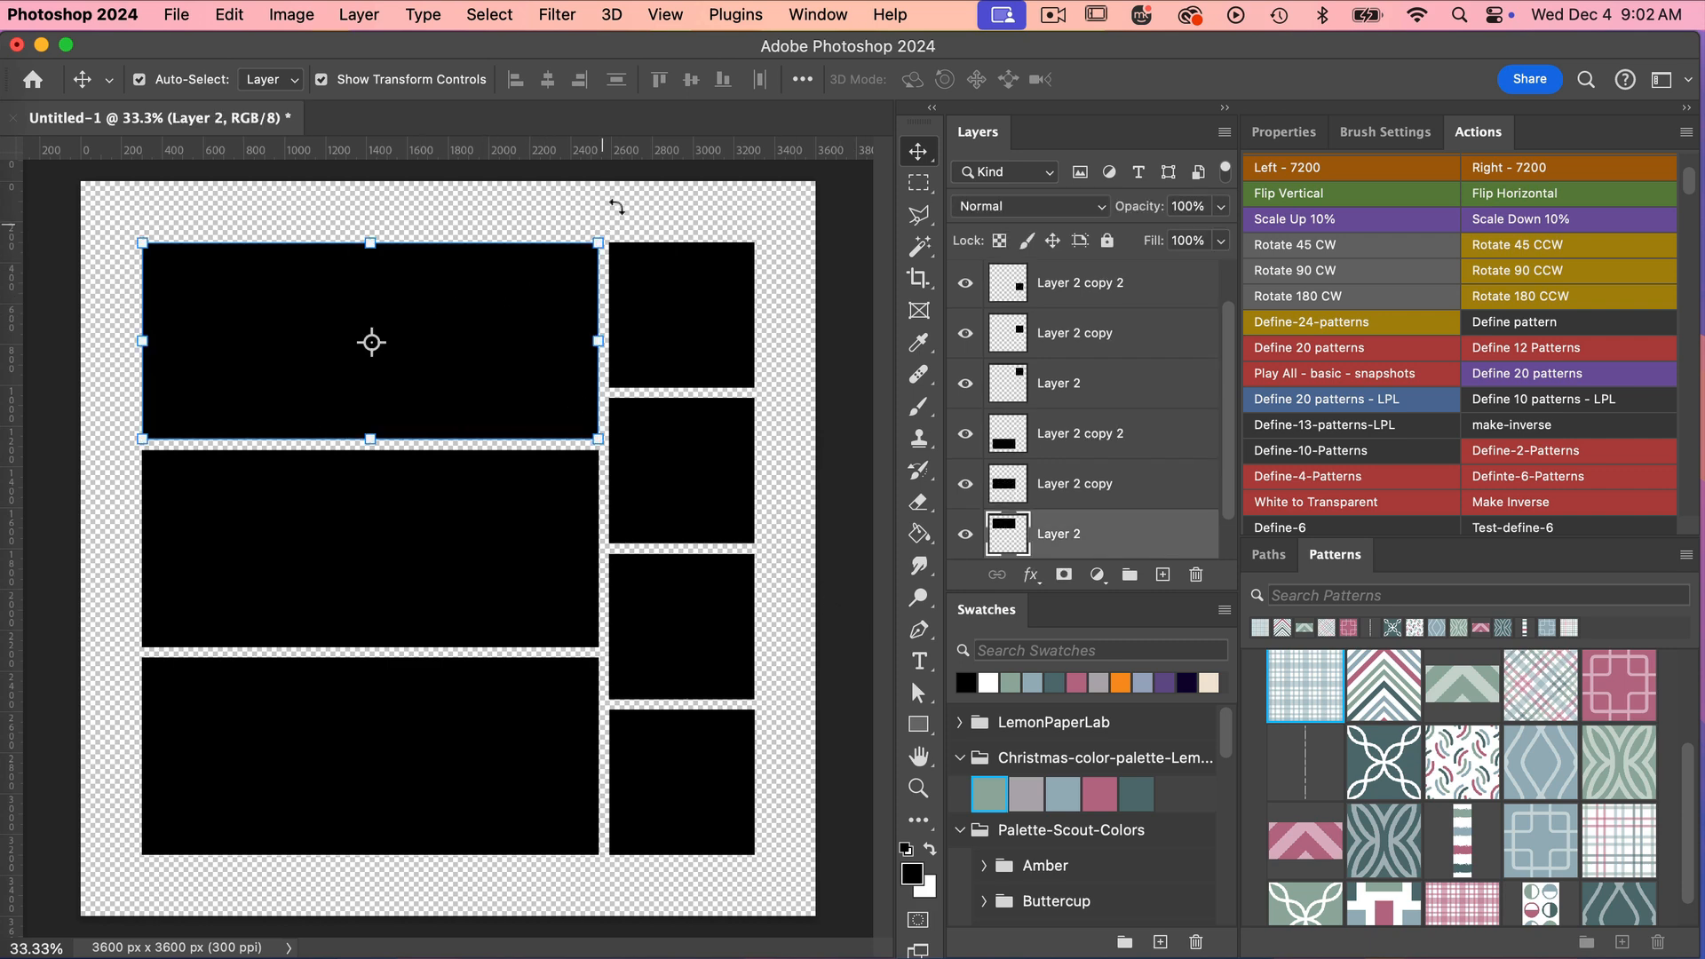
left_click(665, 15)
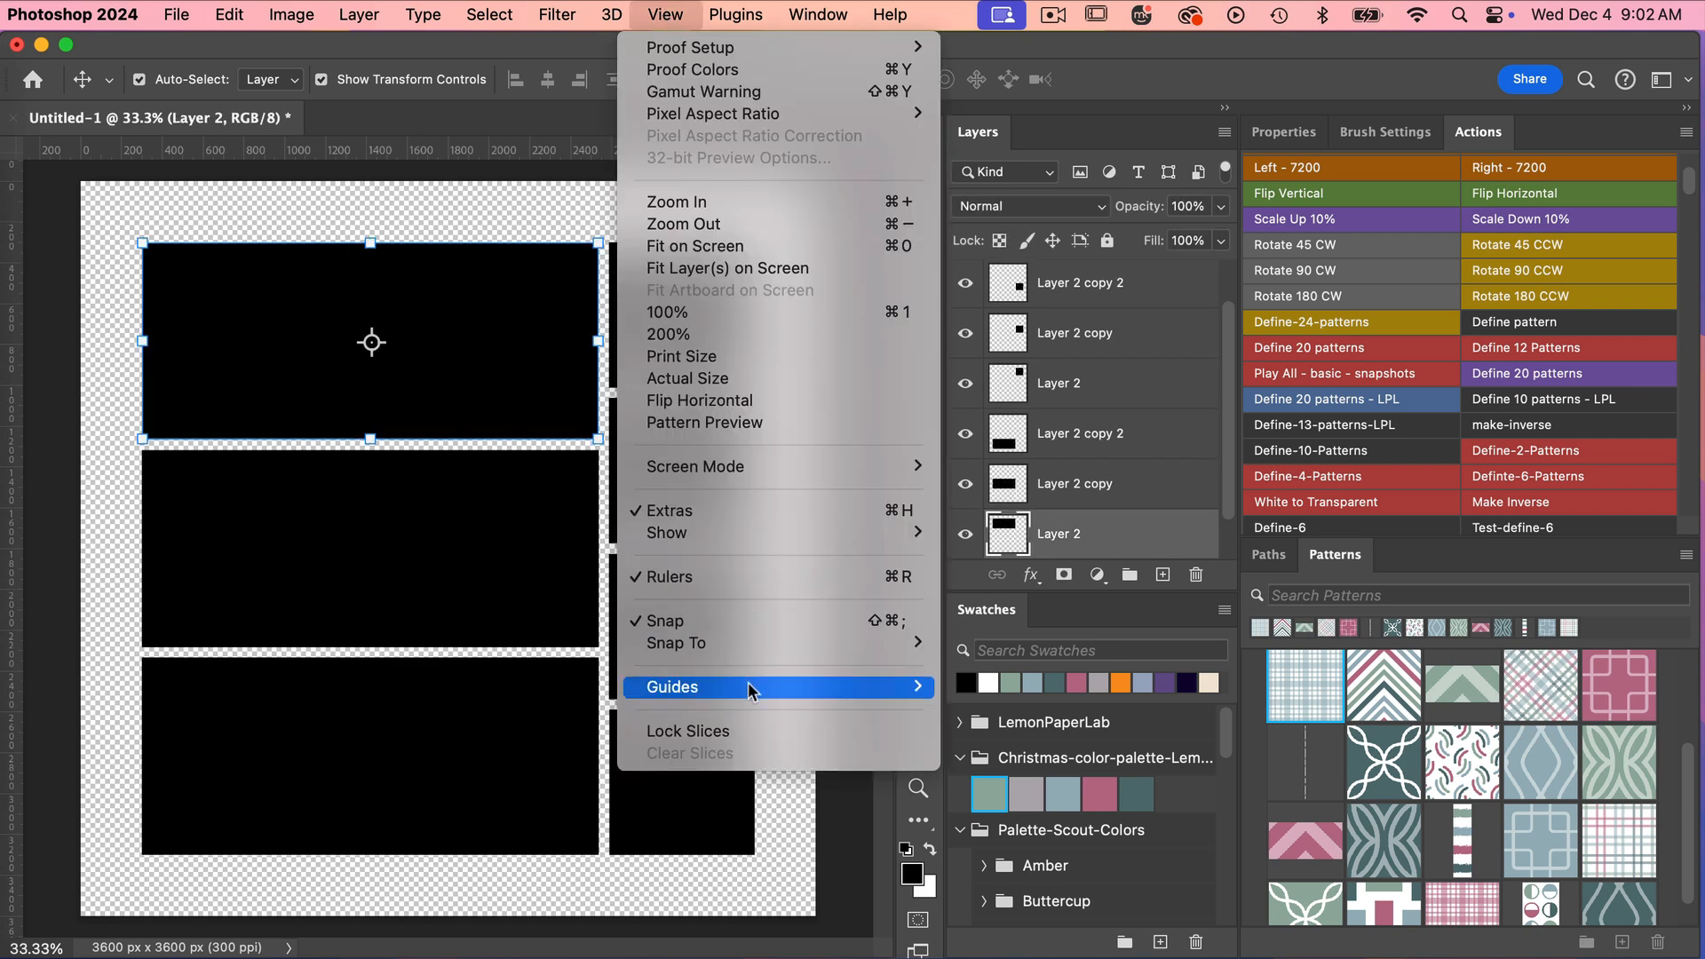
mouse_move(748, 683)
left_click(1160, 861)
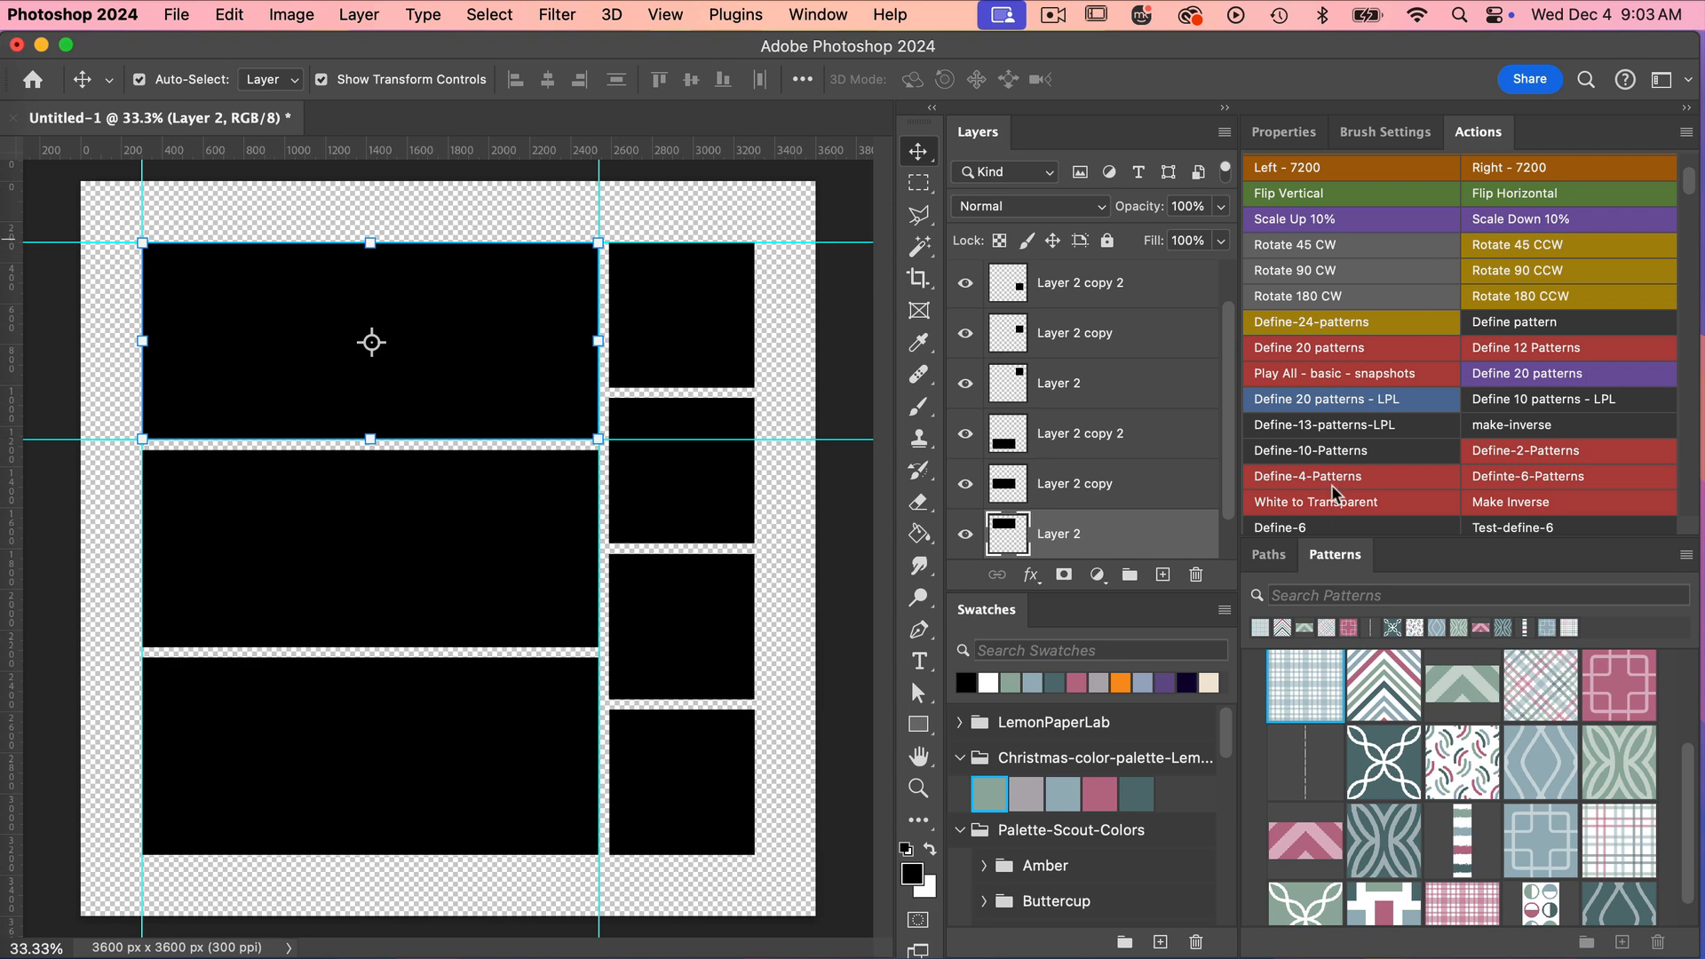
Step: Remove the guides with the existing Clear Guides action, and try the New Guide Layout action, cancelling its dialog
left_click(817, 15)
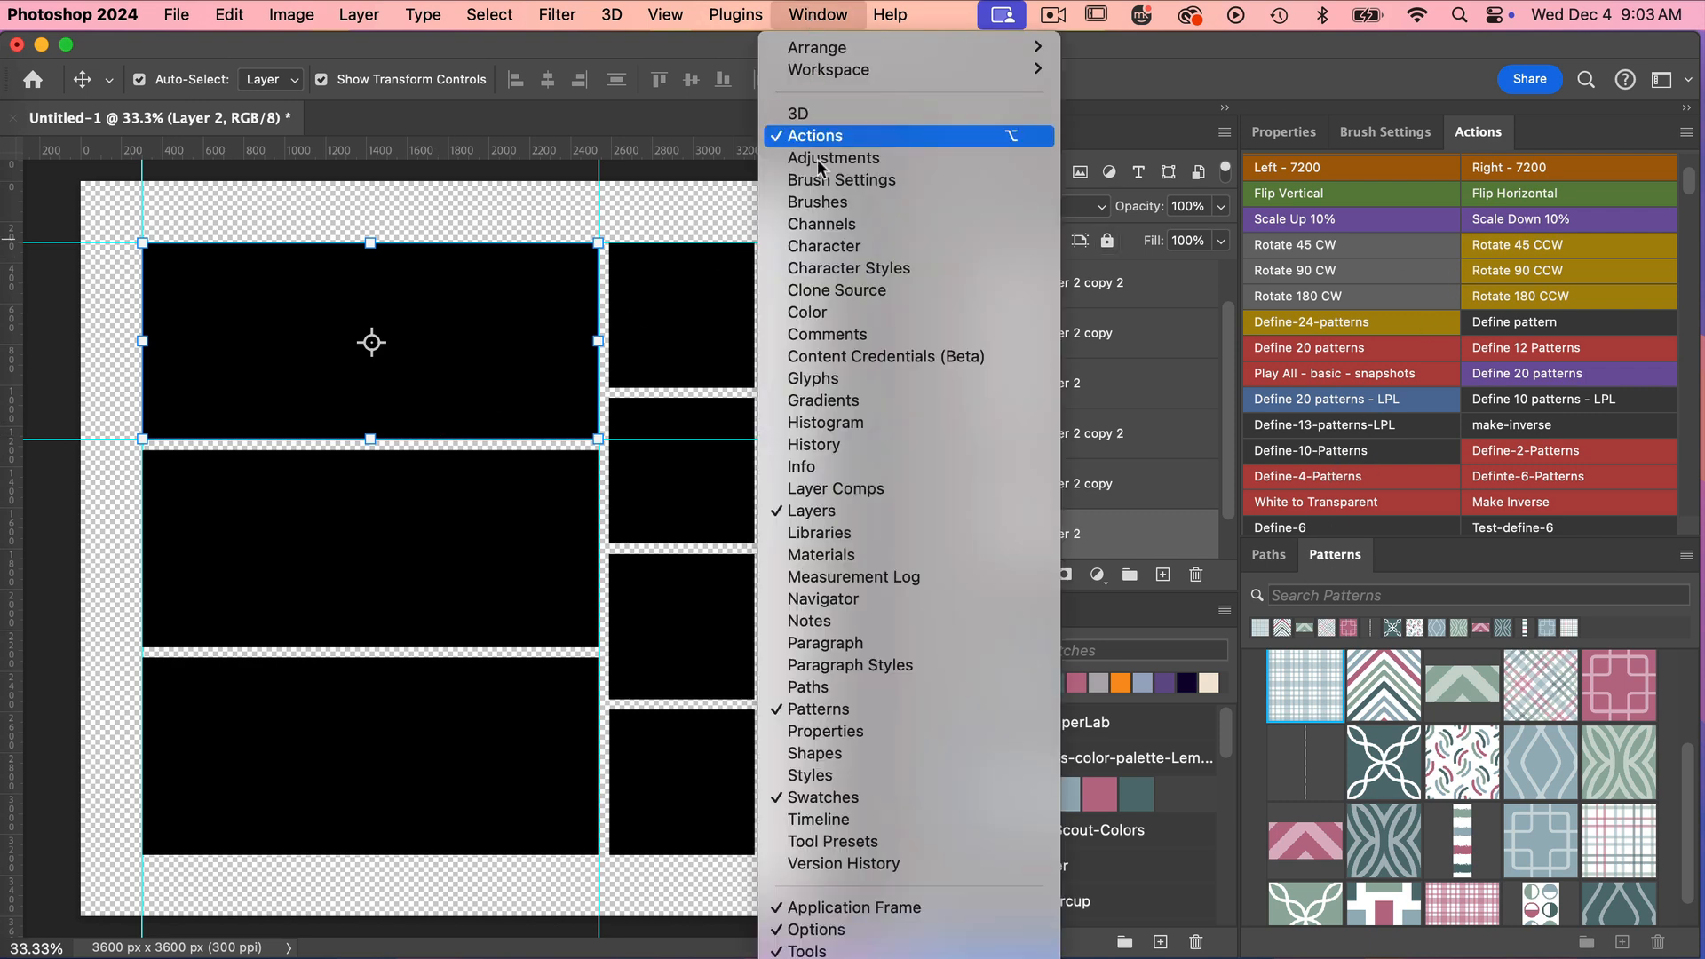
left_click(1342, 95)
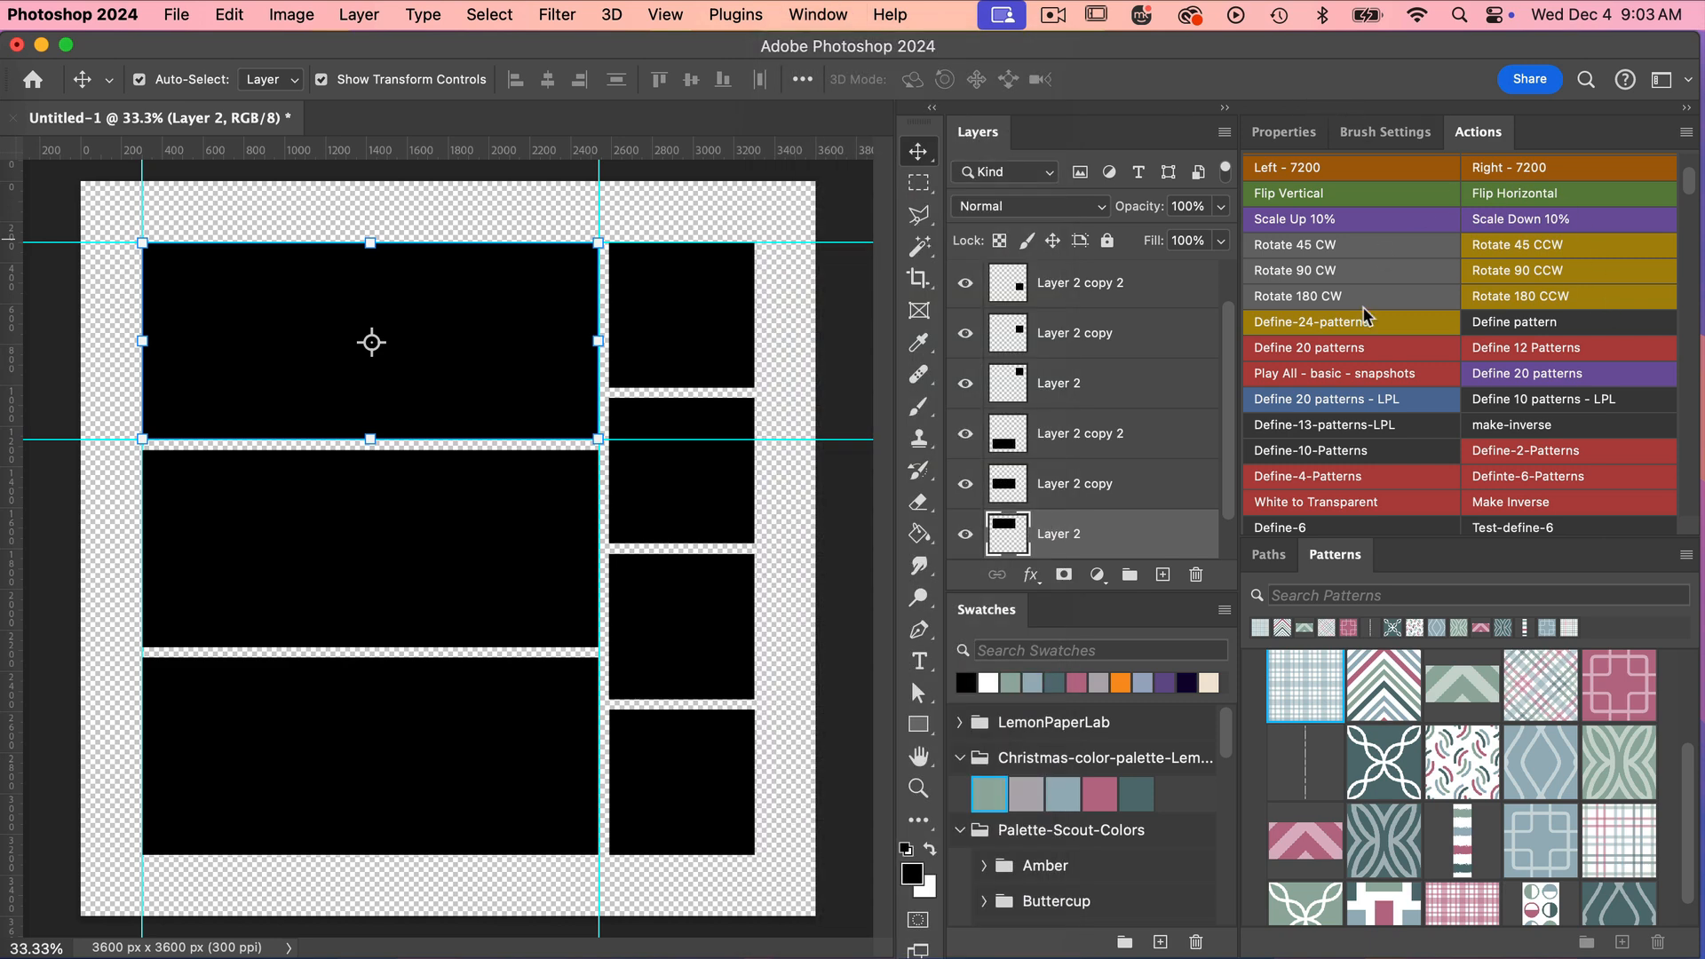
scroll(1597, 323, "up", 3)
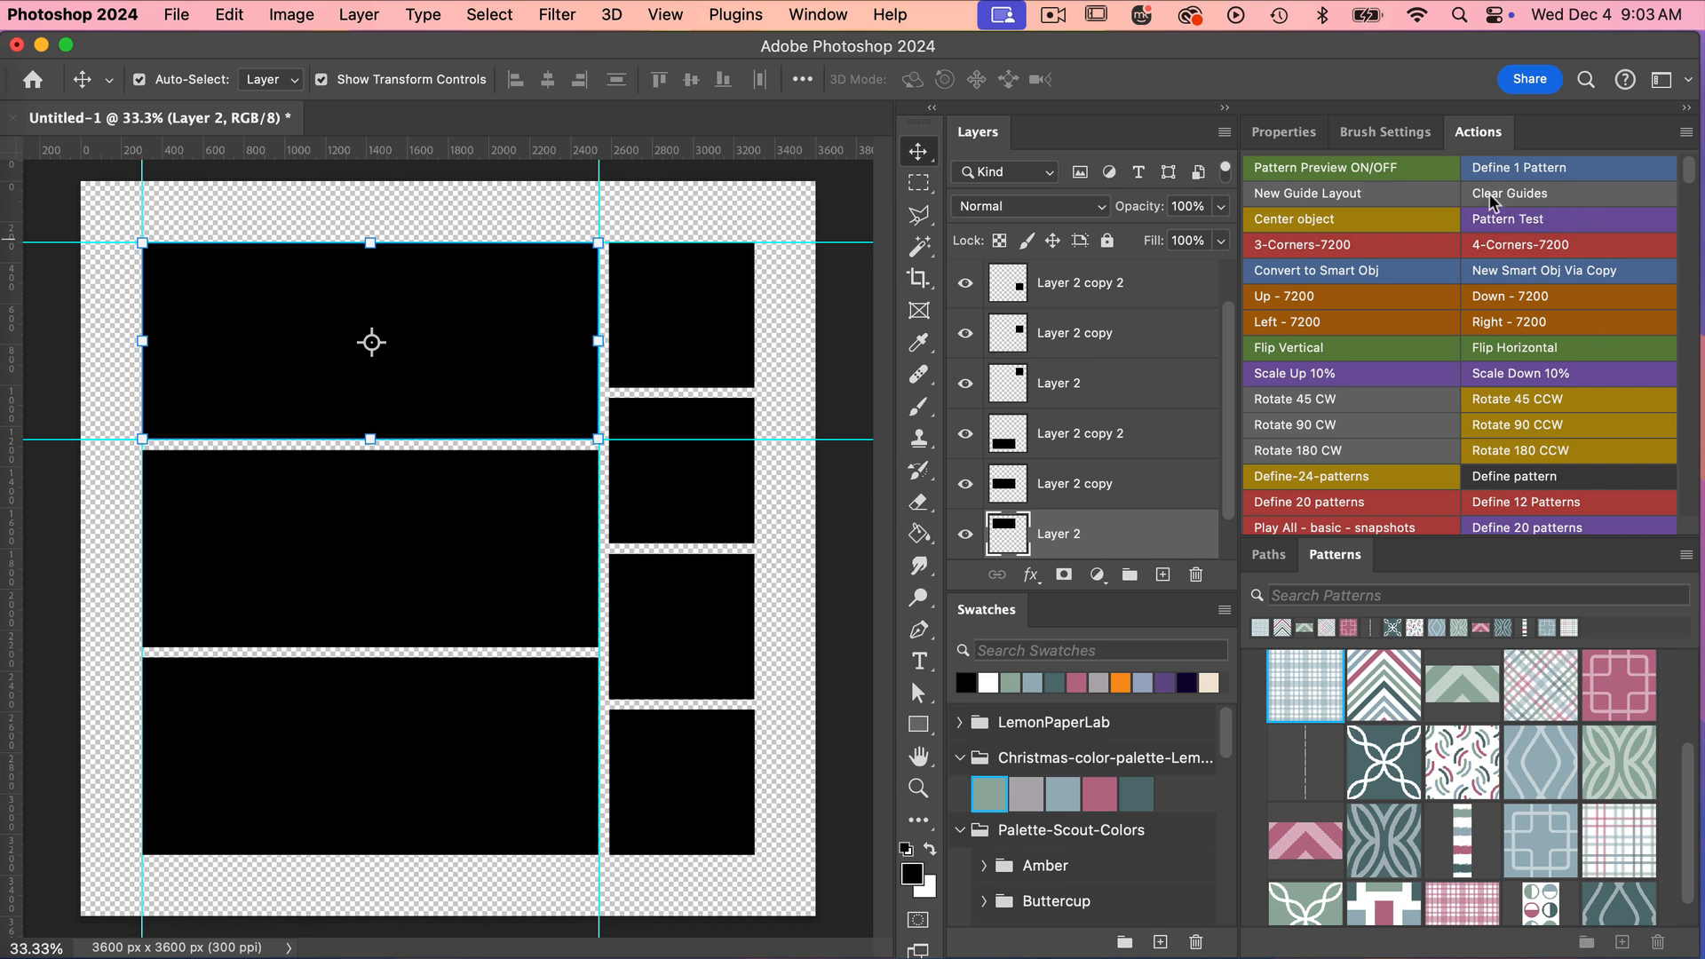
left_click(1572, 195)
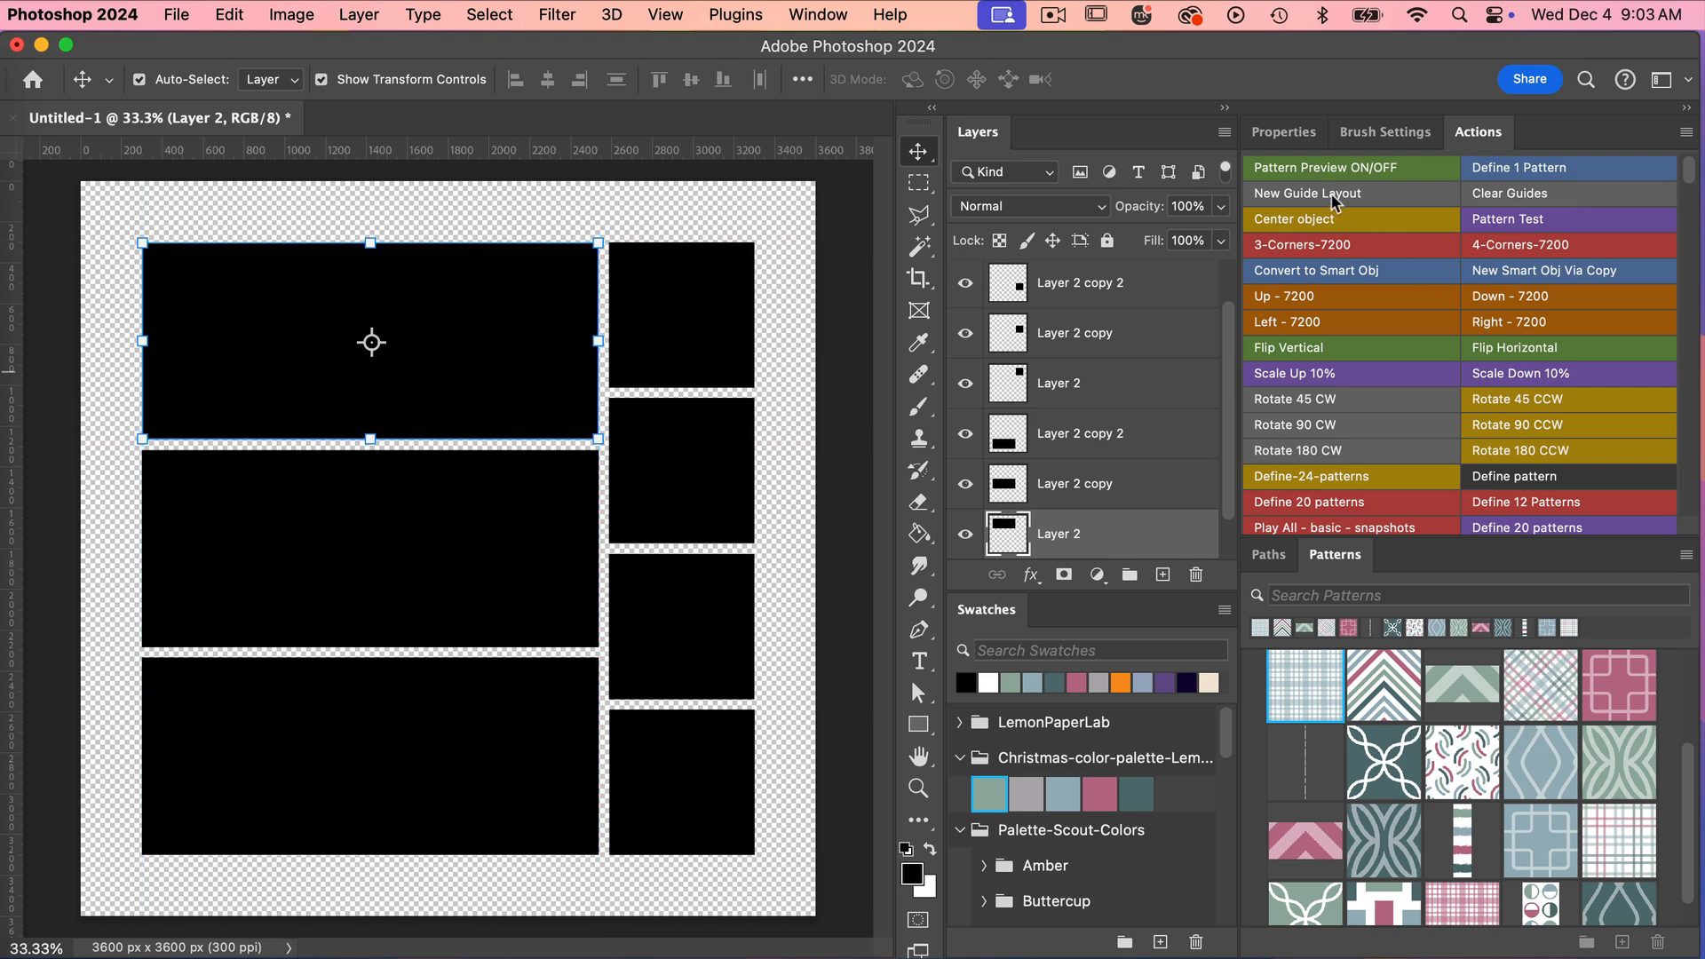
left_click(1367, 192)
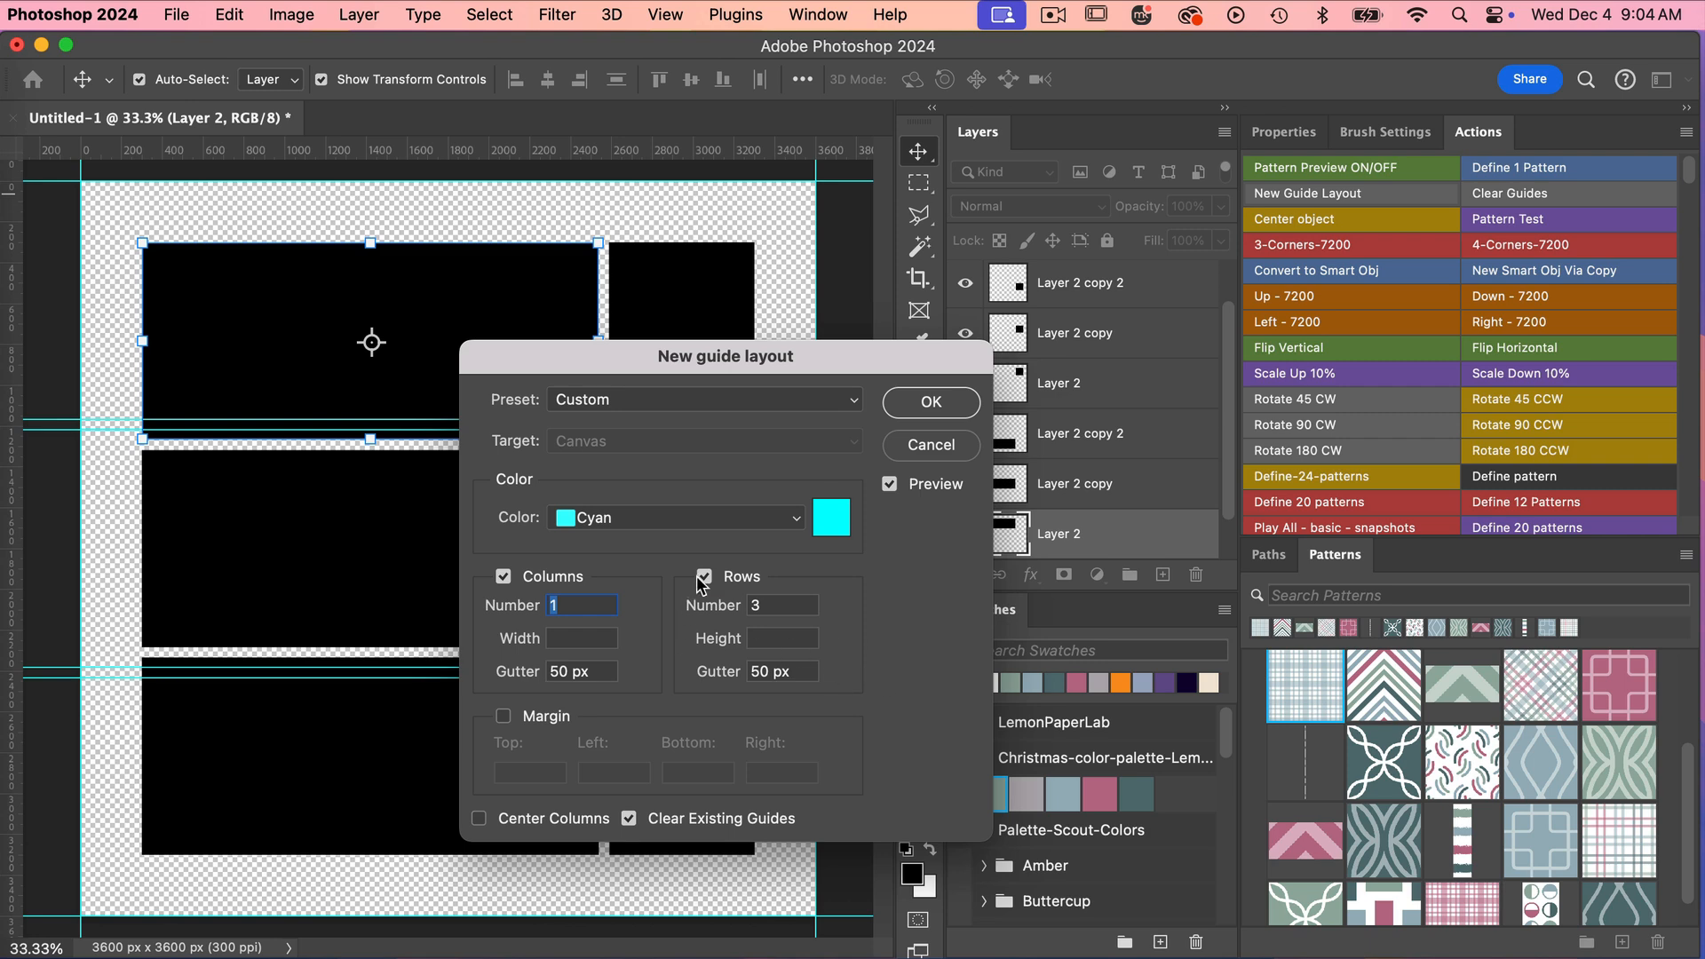
left_click(922, 446)
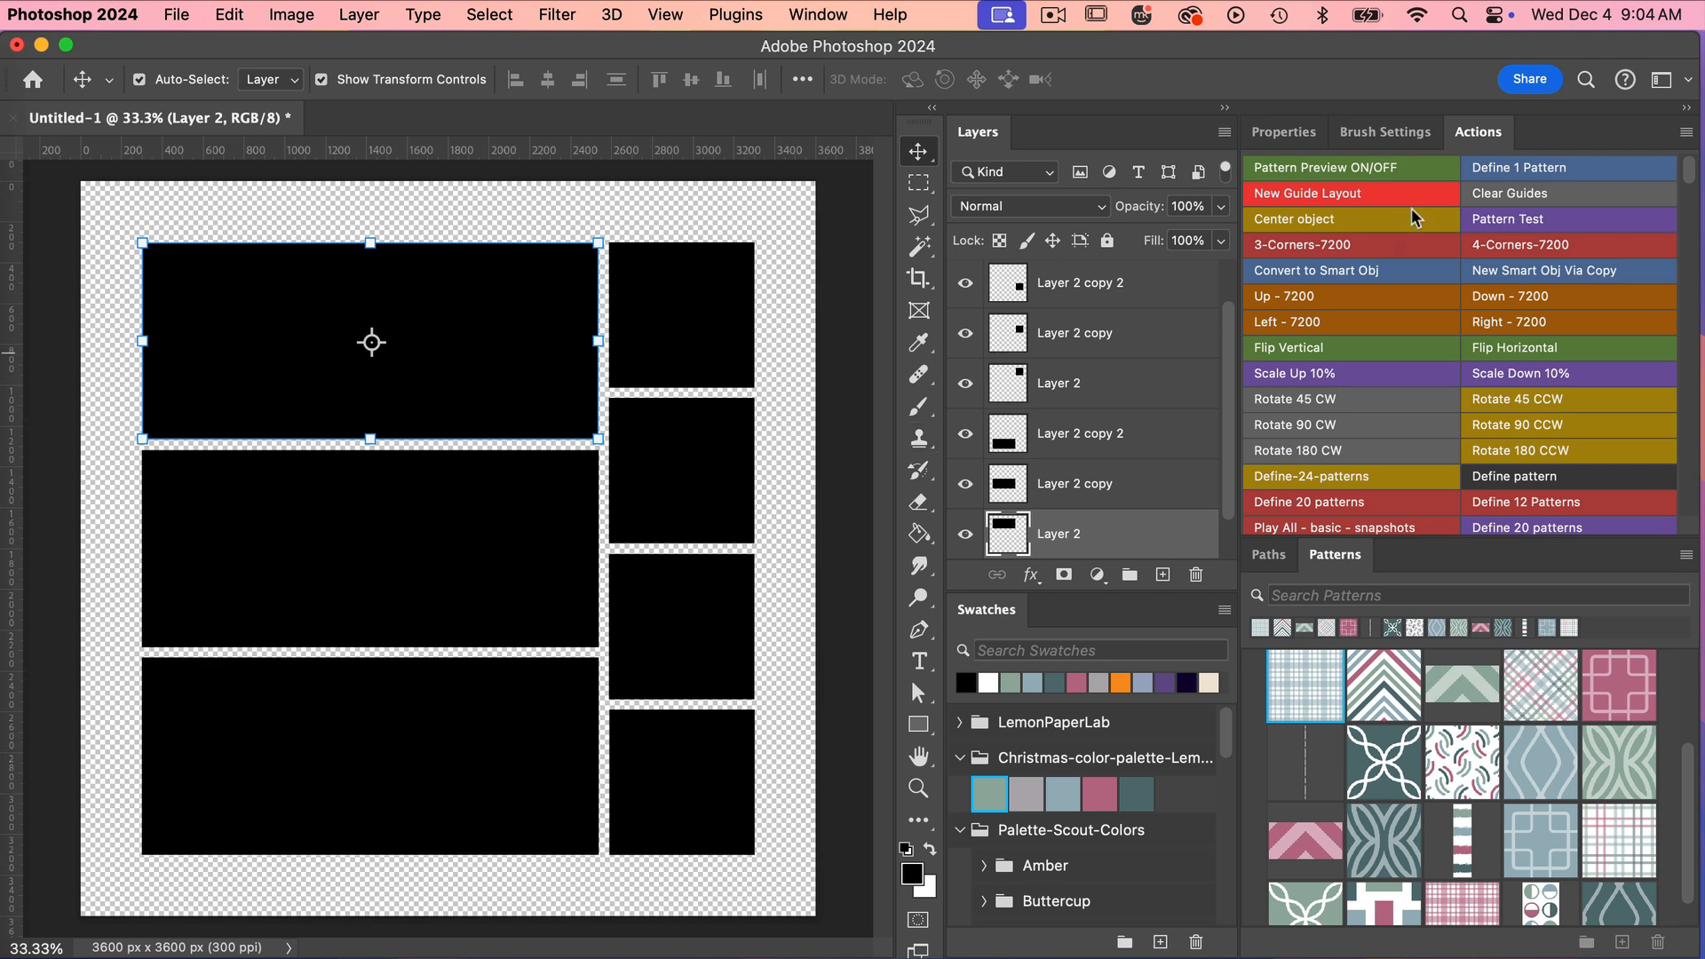
Step: Turn off Button Mode for the actions and create a new action set named Guide
left_click(1688, 135)
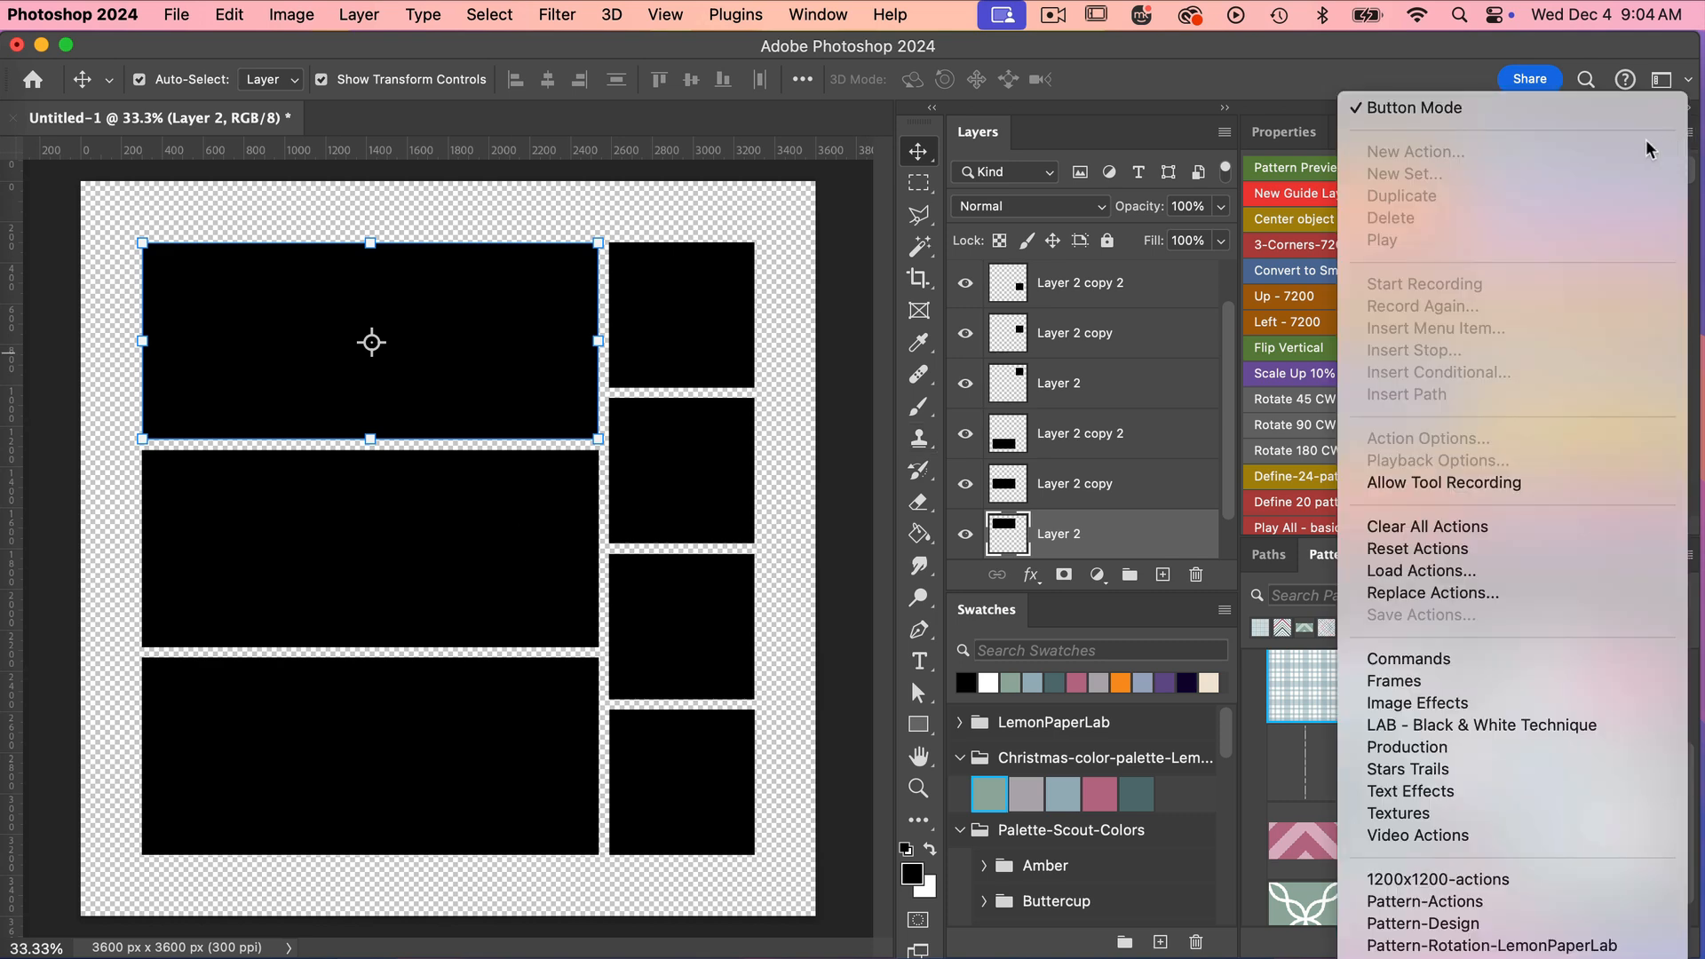
left_click(1474, 103)
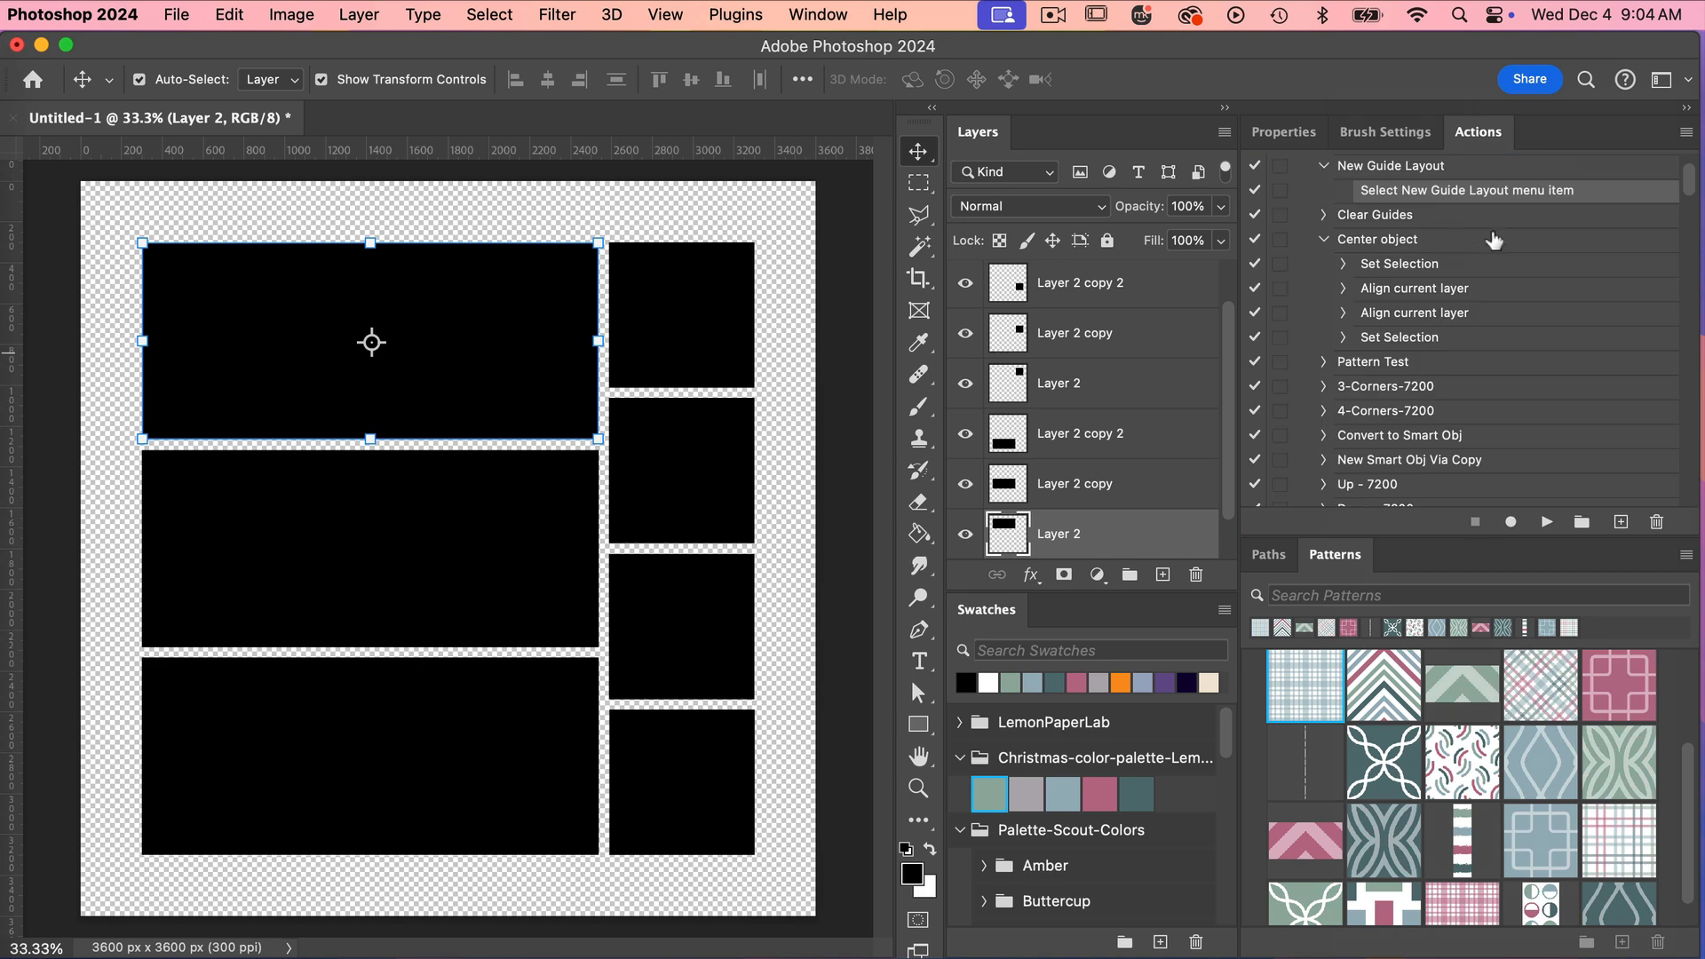
left_click(1579, 524)
type("Guide")
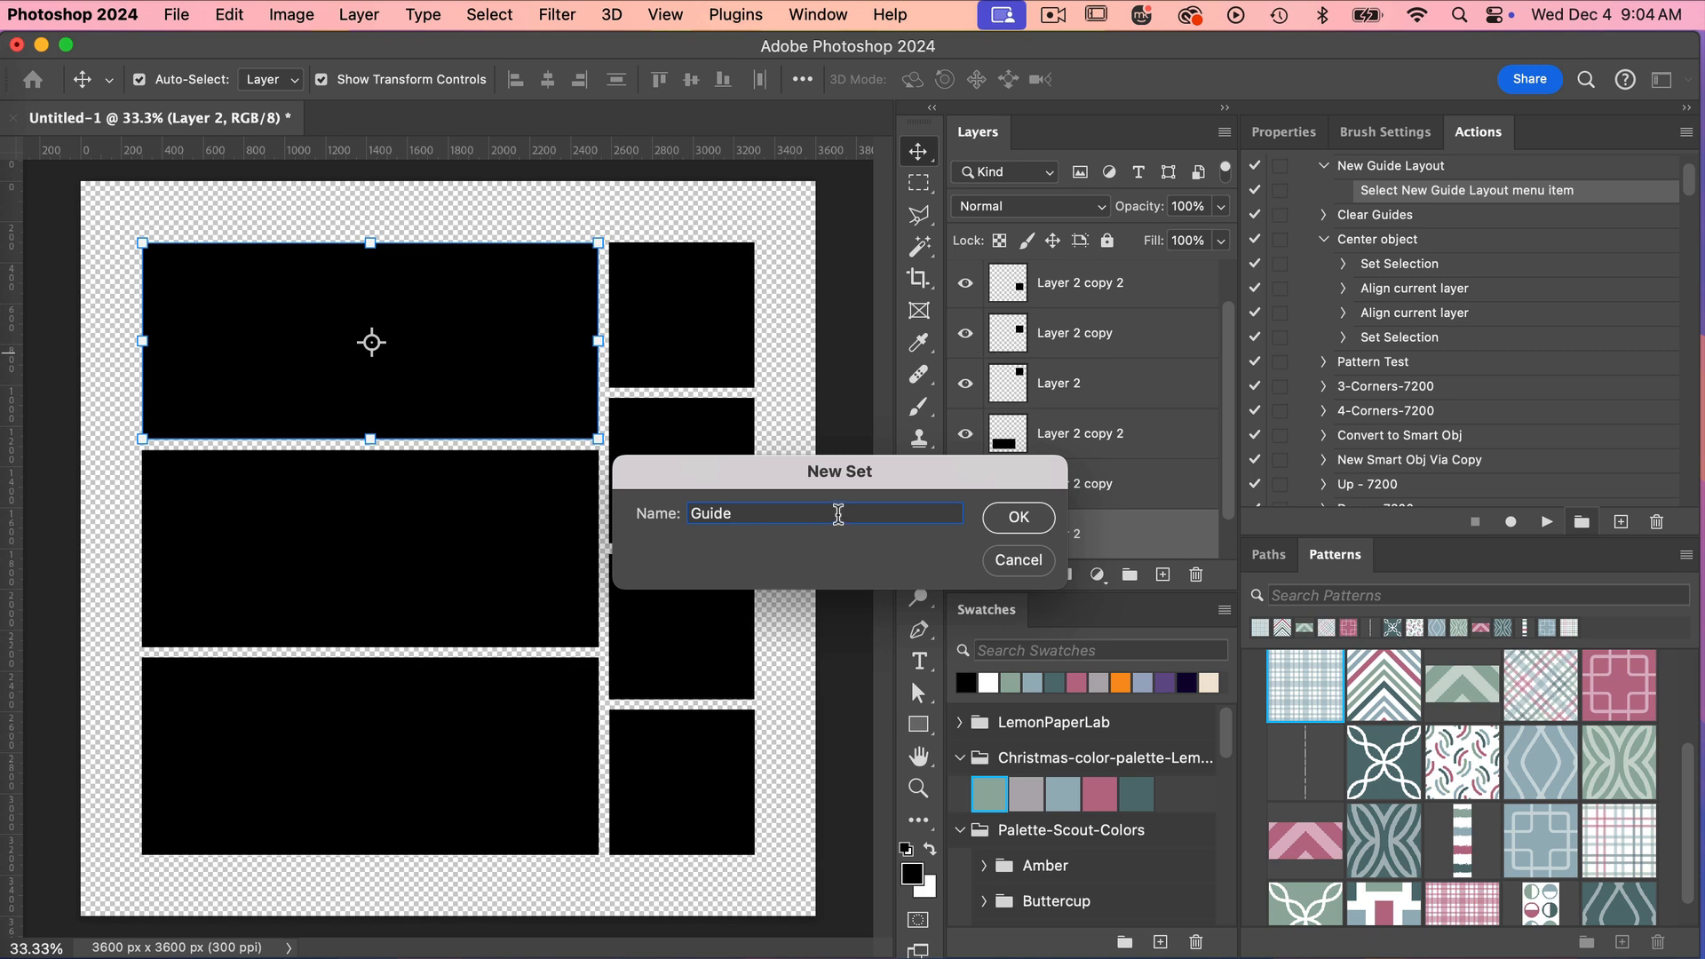
left_click(1019, 517)
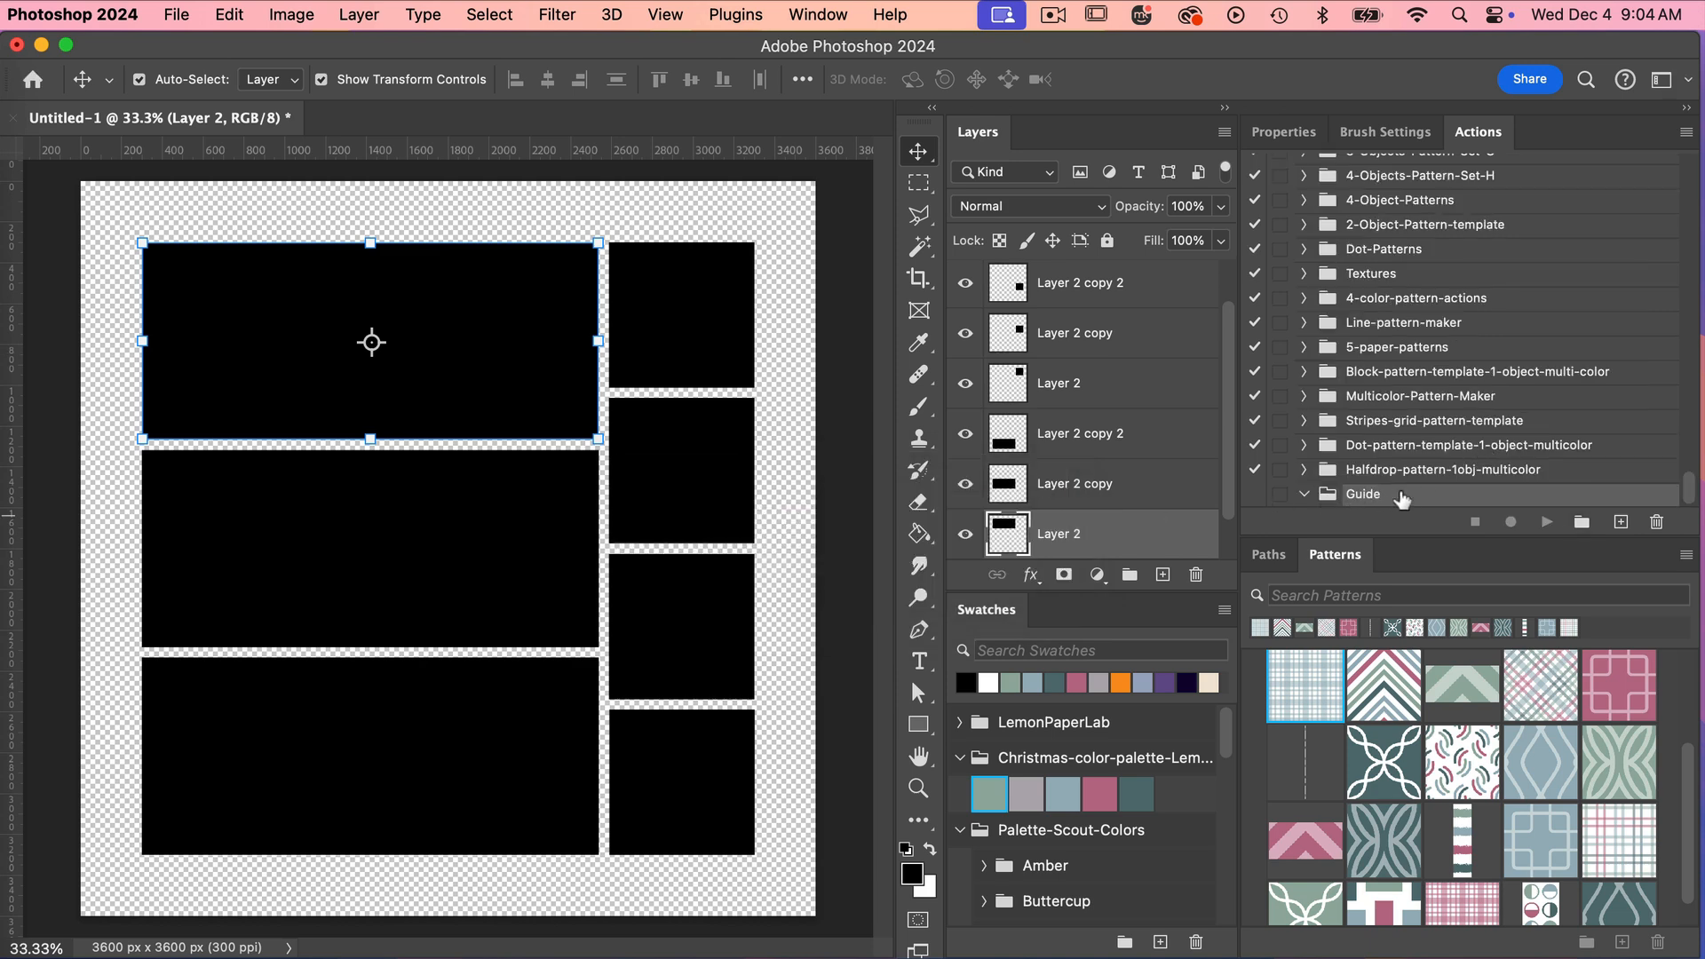
Step: Start recording a new action named New Guide Layout in the Guide set
left_click(1621, 524)
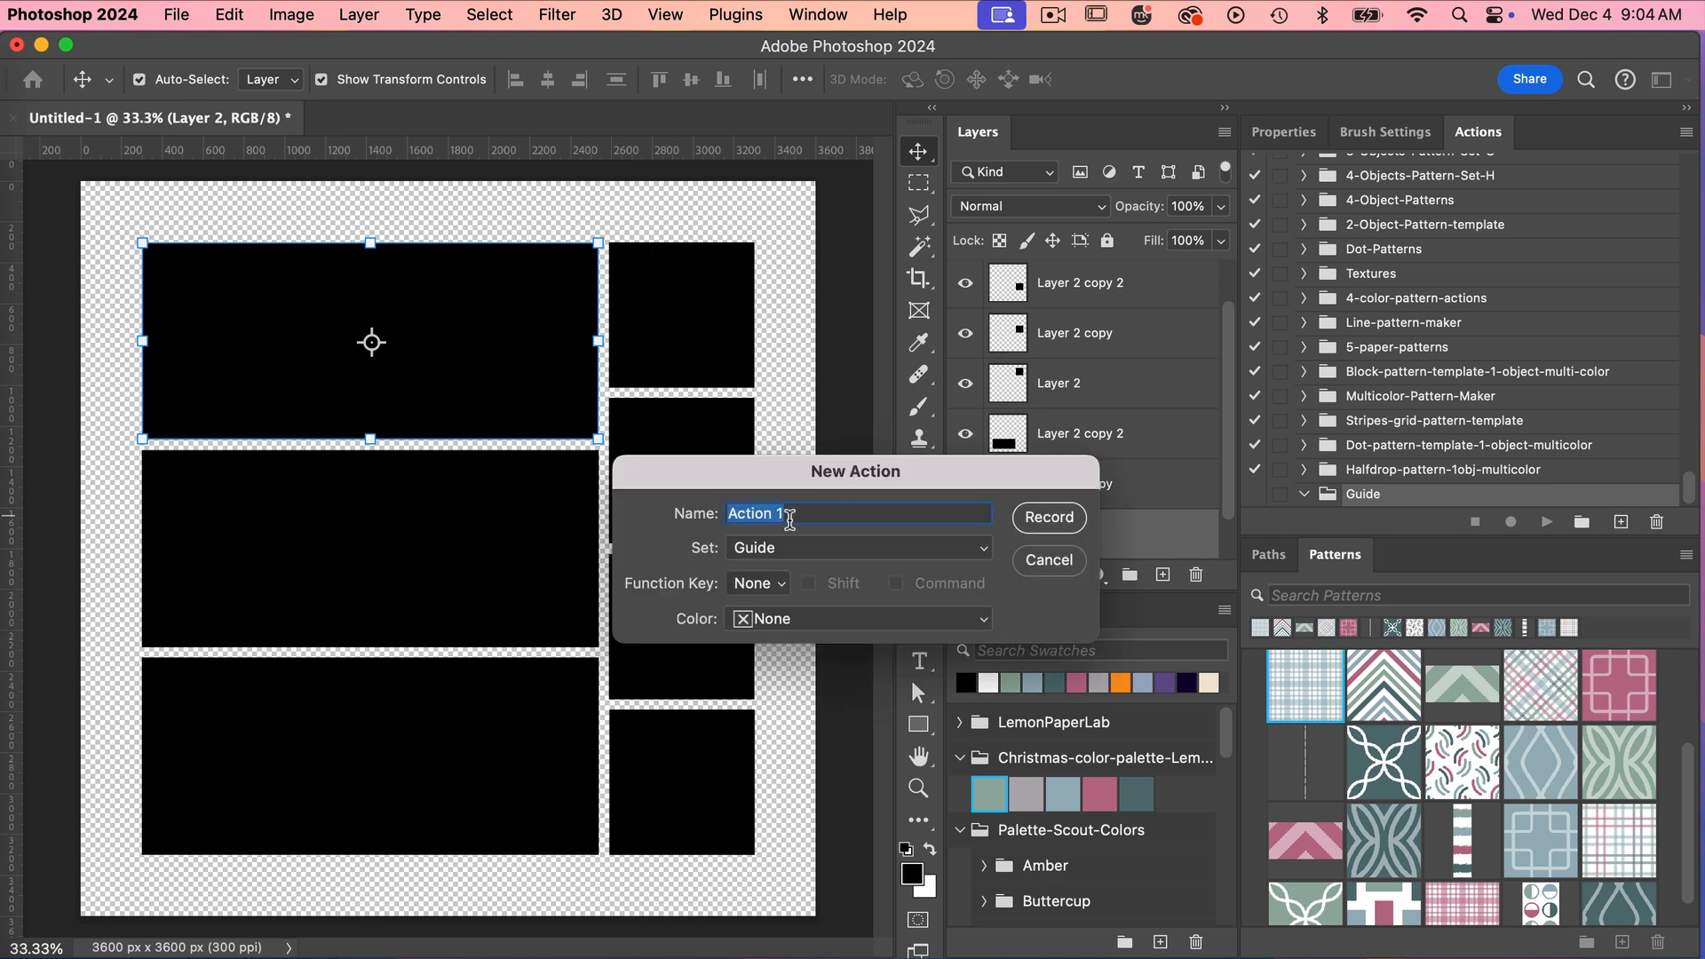
type("New Guide Layout")
left_click(1063, 519)
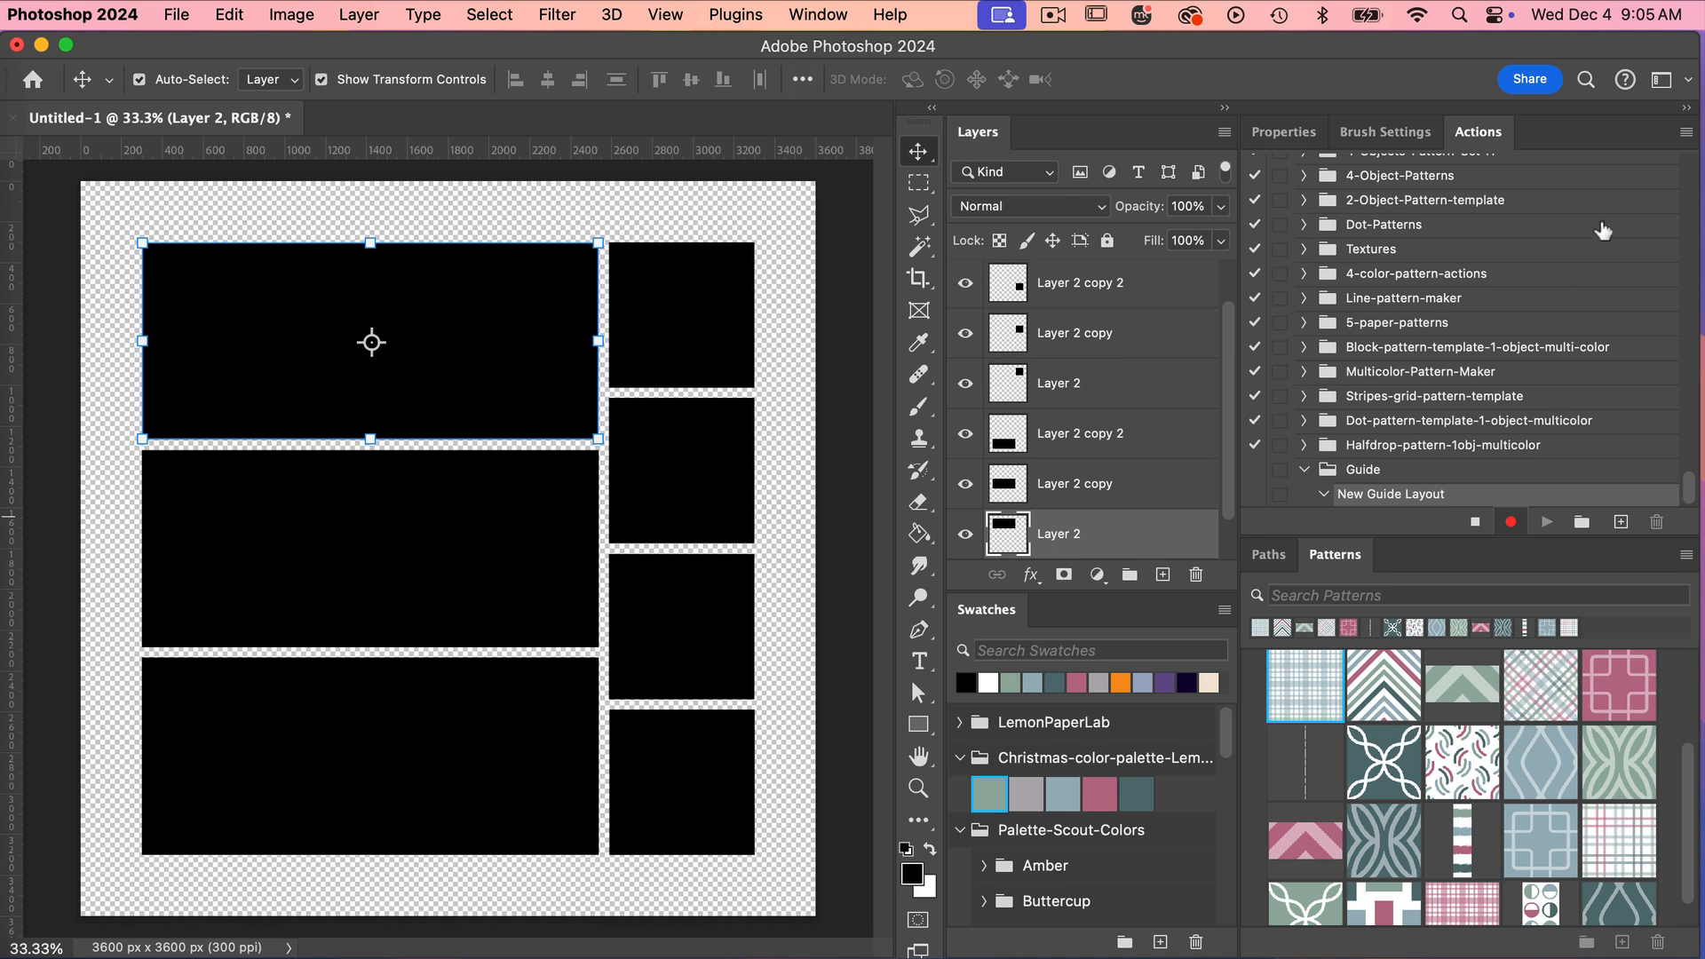
Step: Insert the New Guide Layout command as a menu item in the action, stop recording, and collapse the Guide set
left_click(1688, 135)
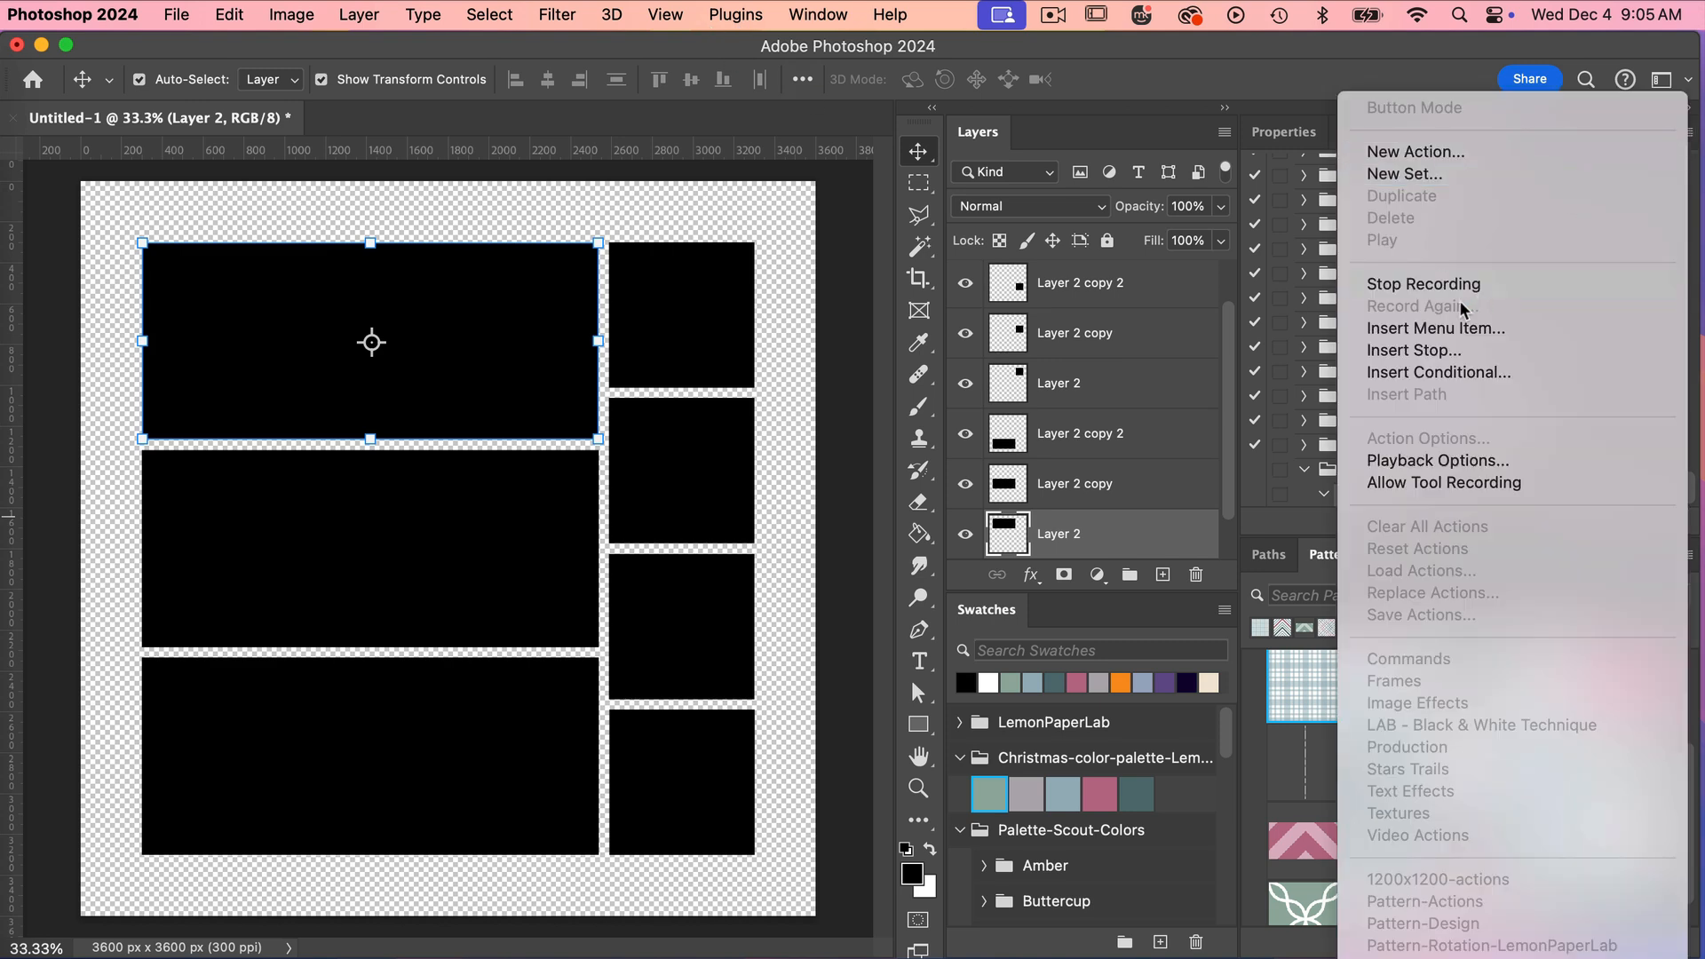
left_click(1510, 326)
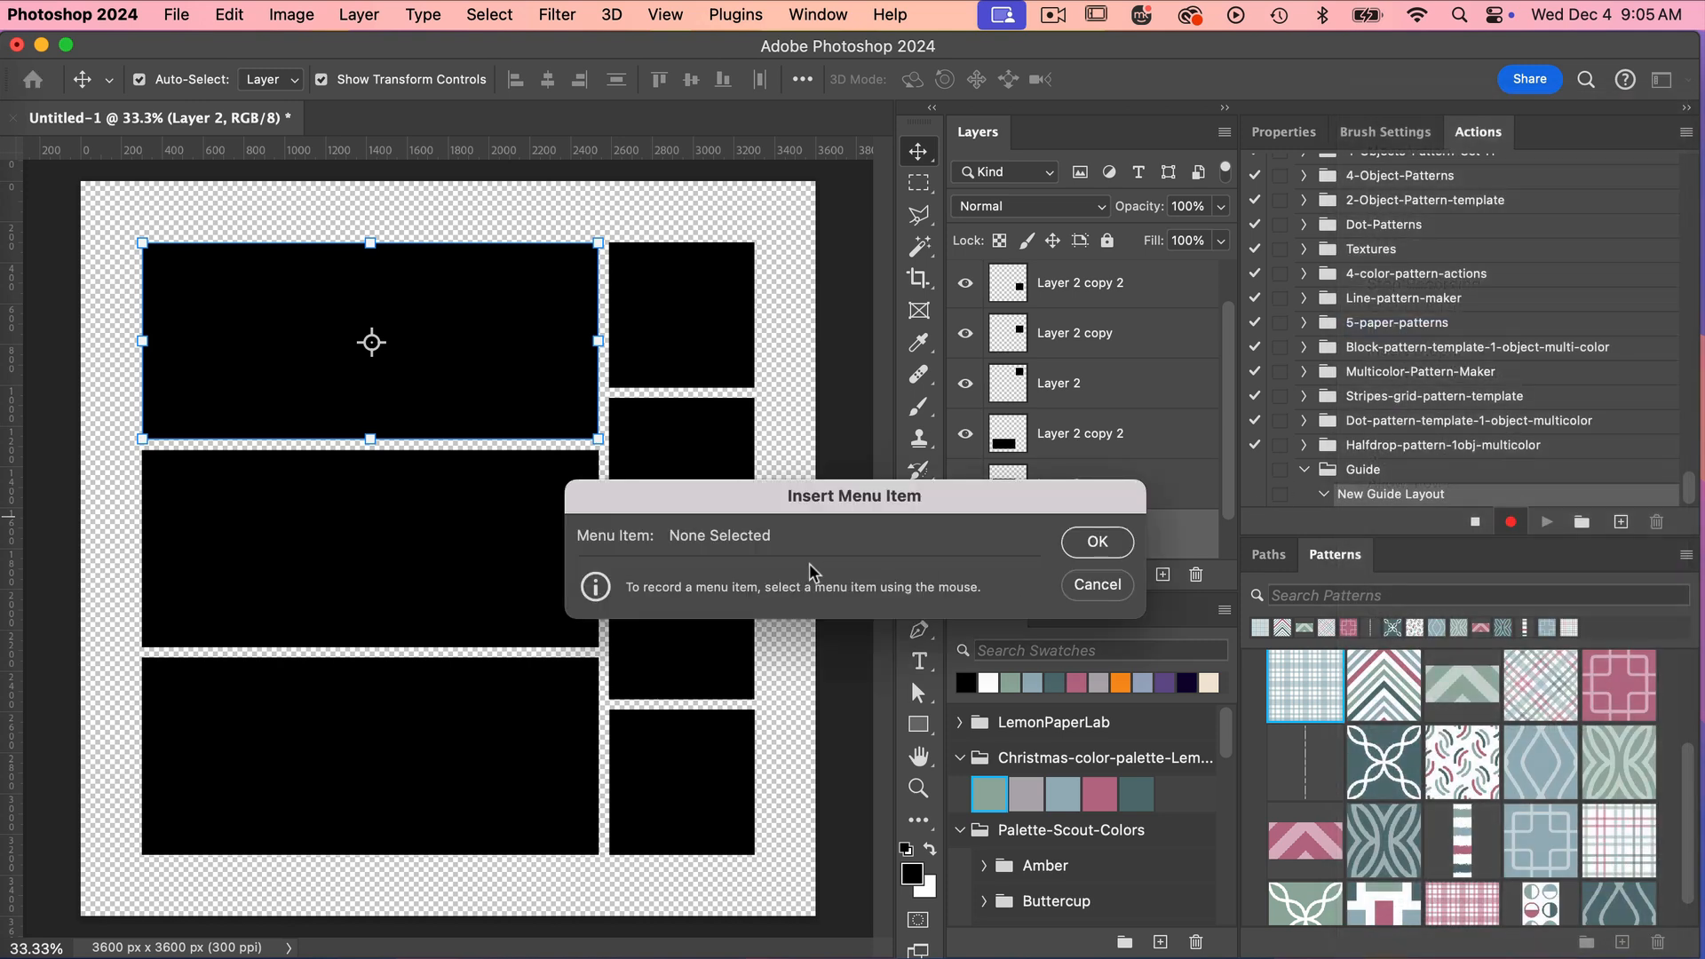
left_click(661, 14)
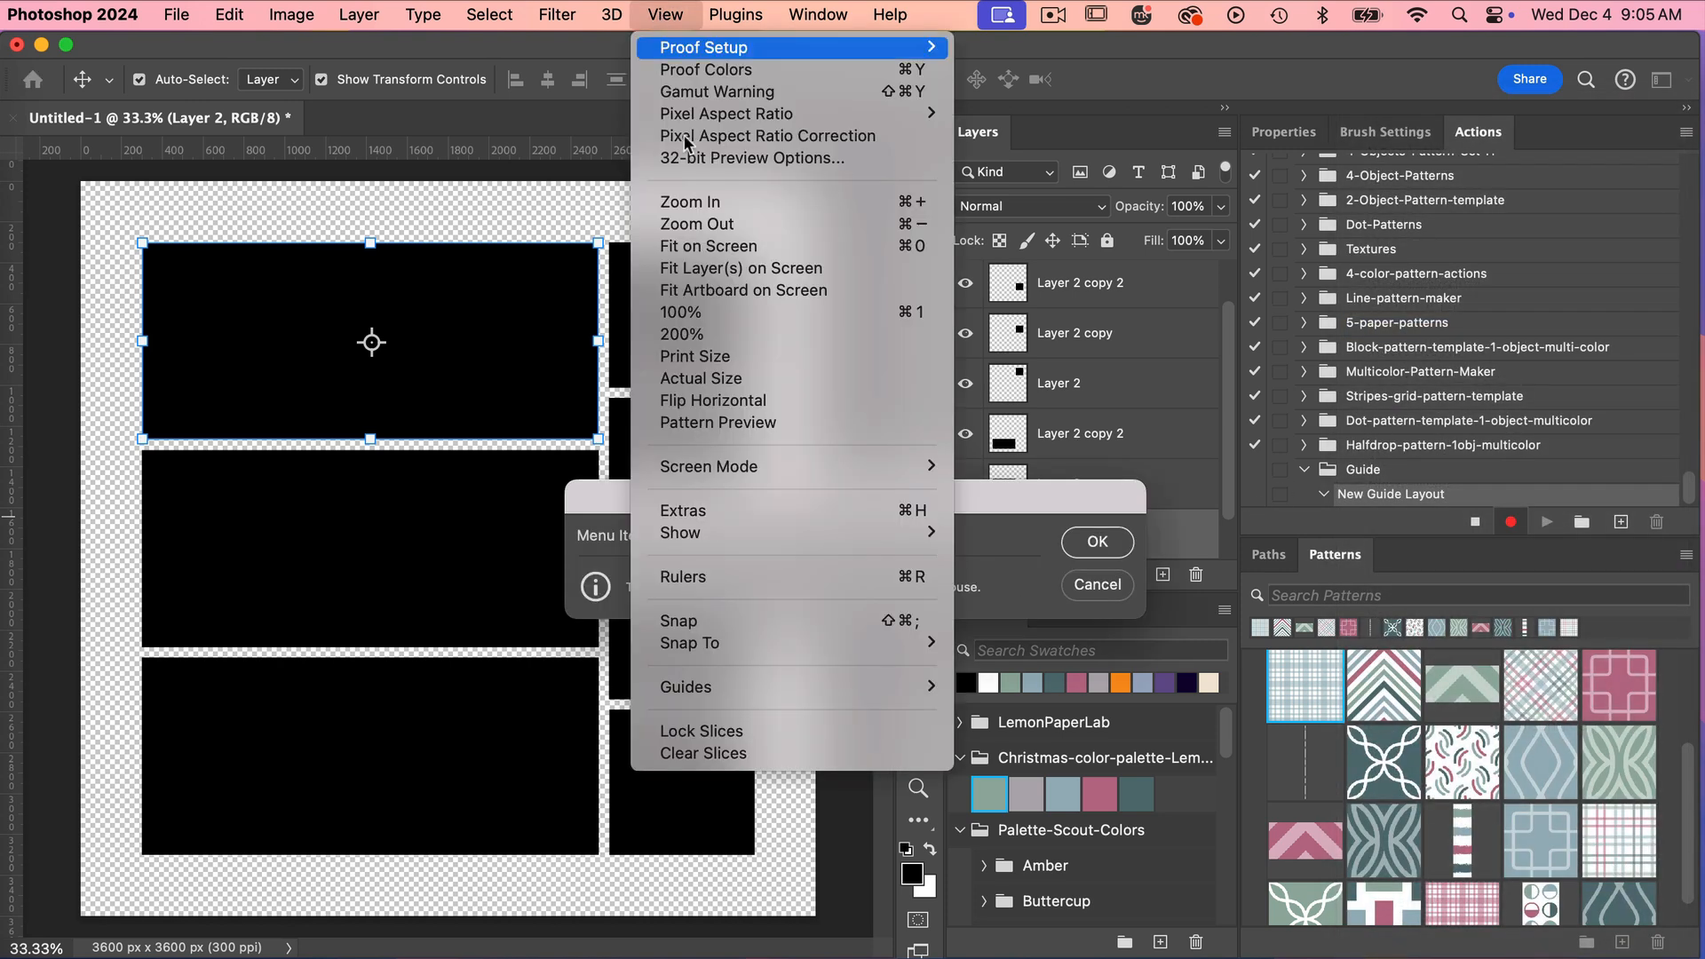
mouse_move(737, 682)
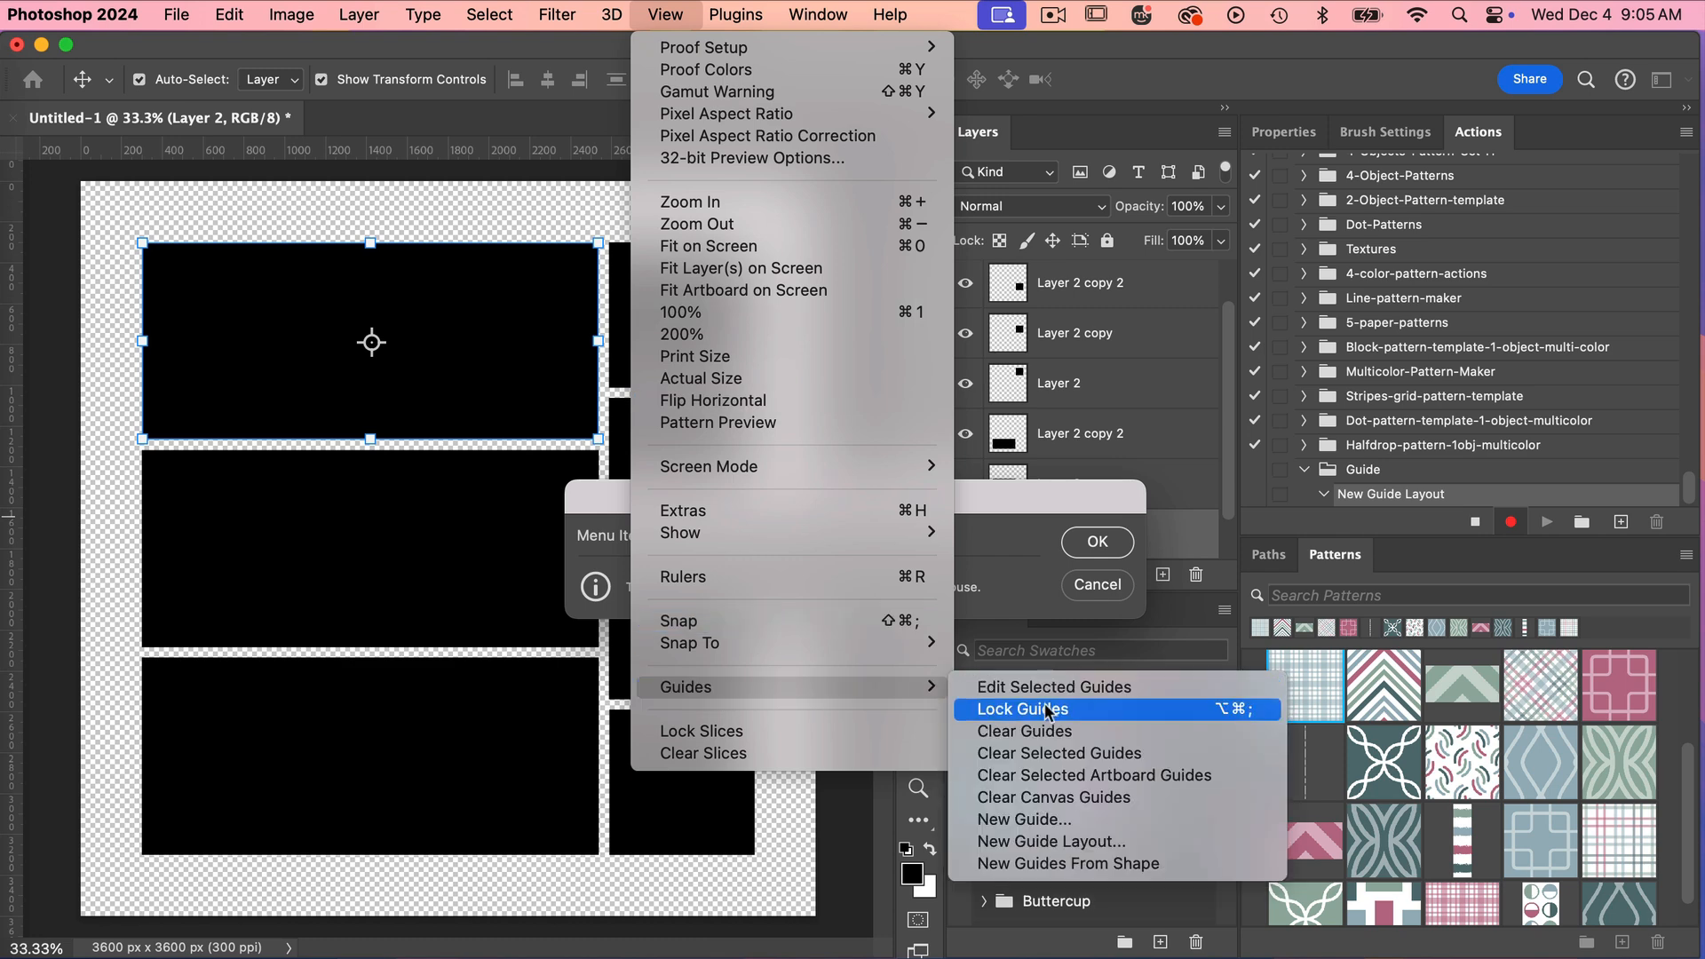
left_click(1032, 840)
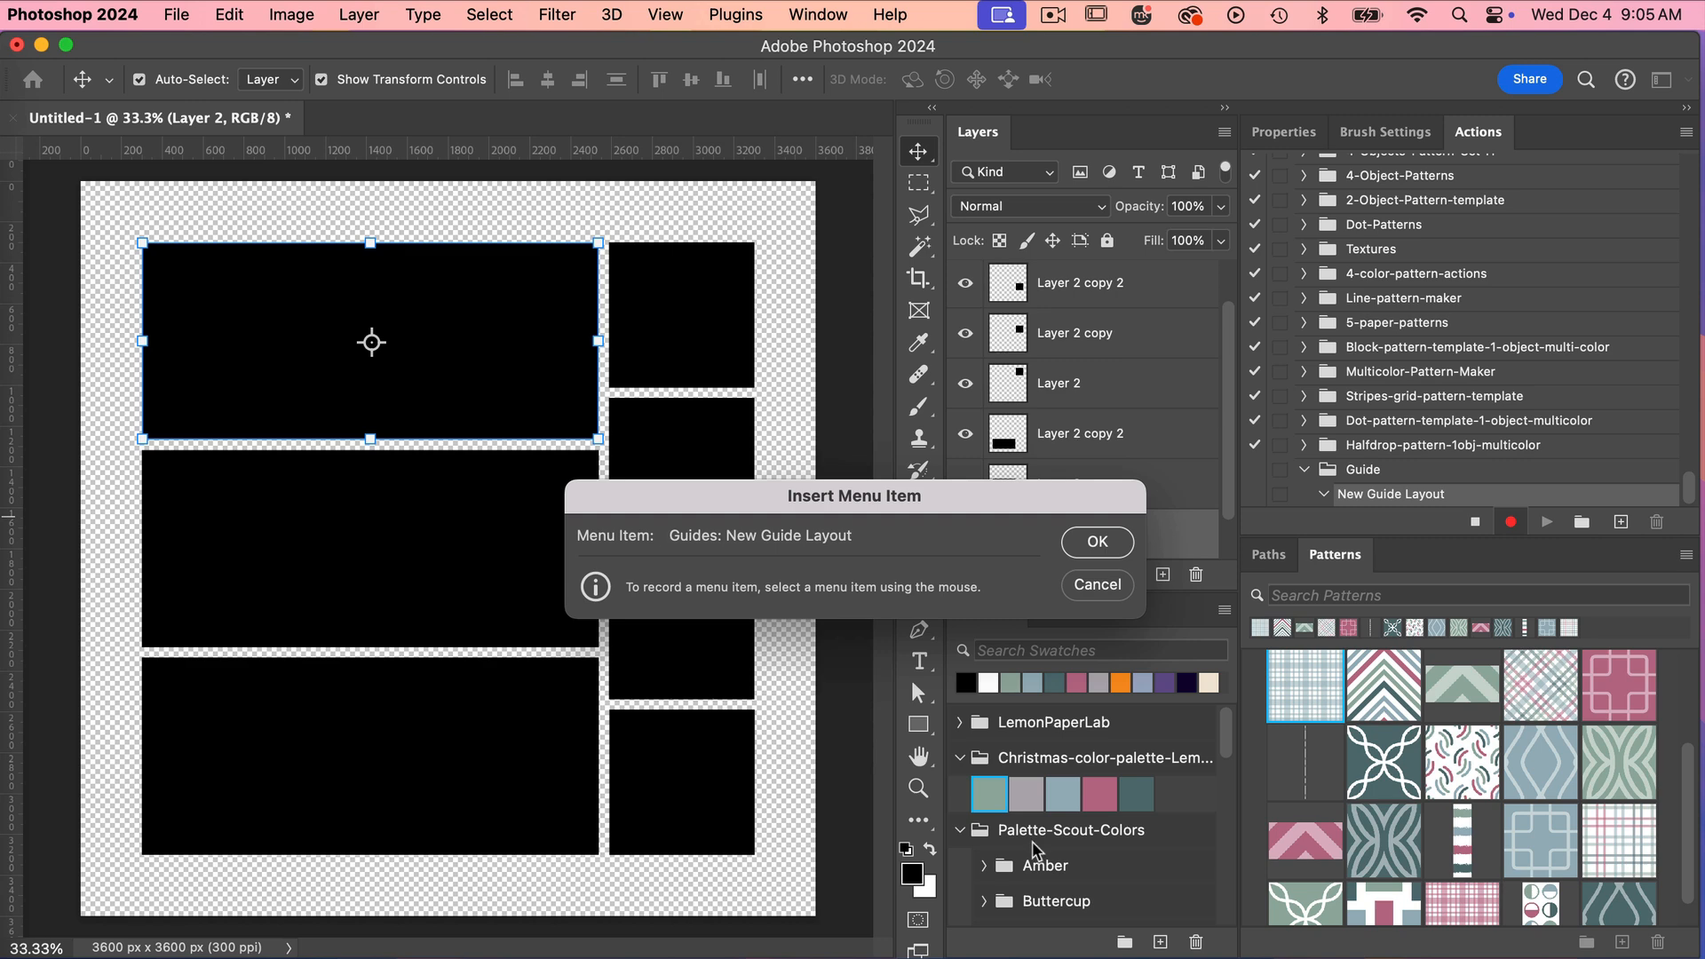
left_click(1098, 541)
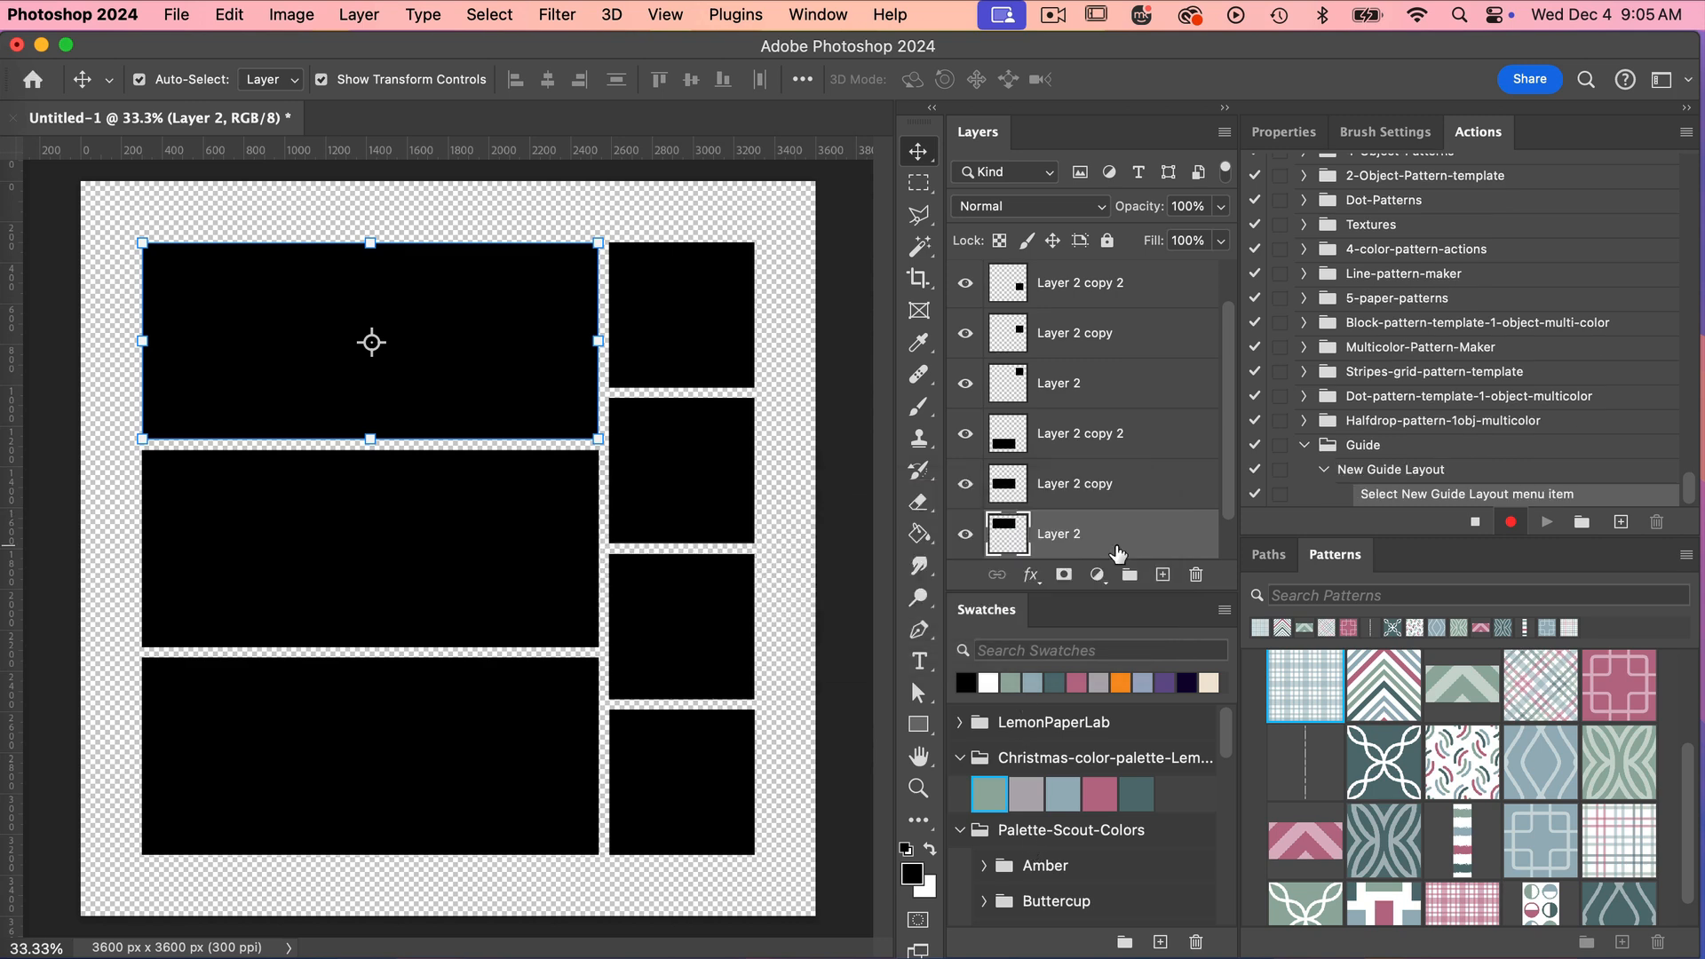
left_click(1475, 523)
left_click(1304, 445)
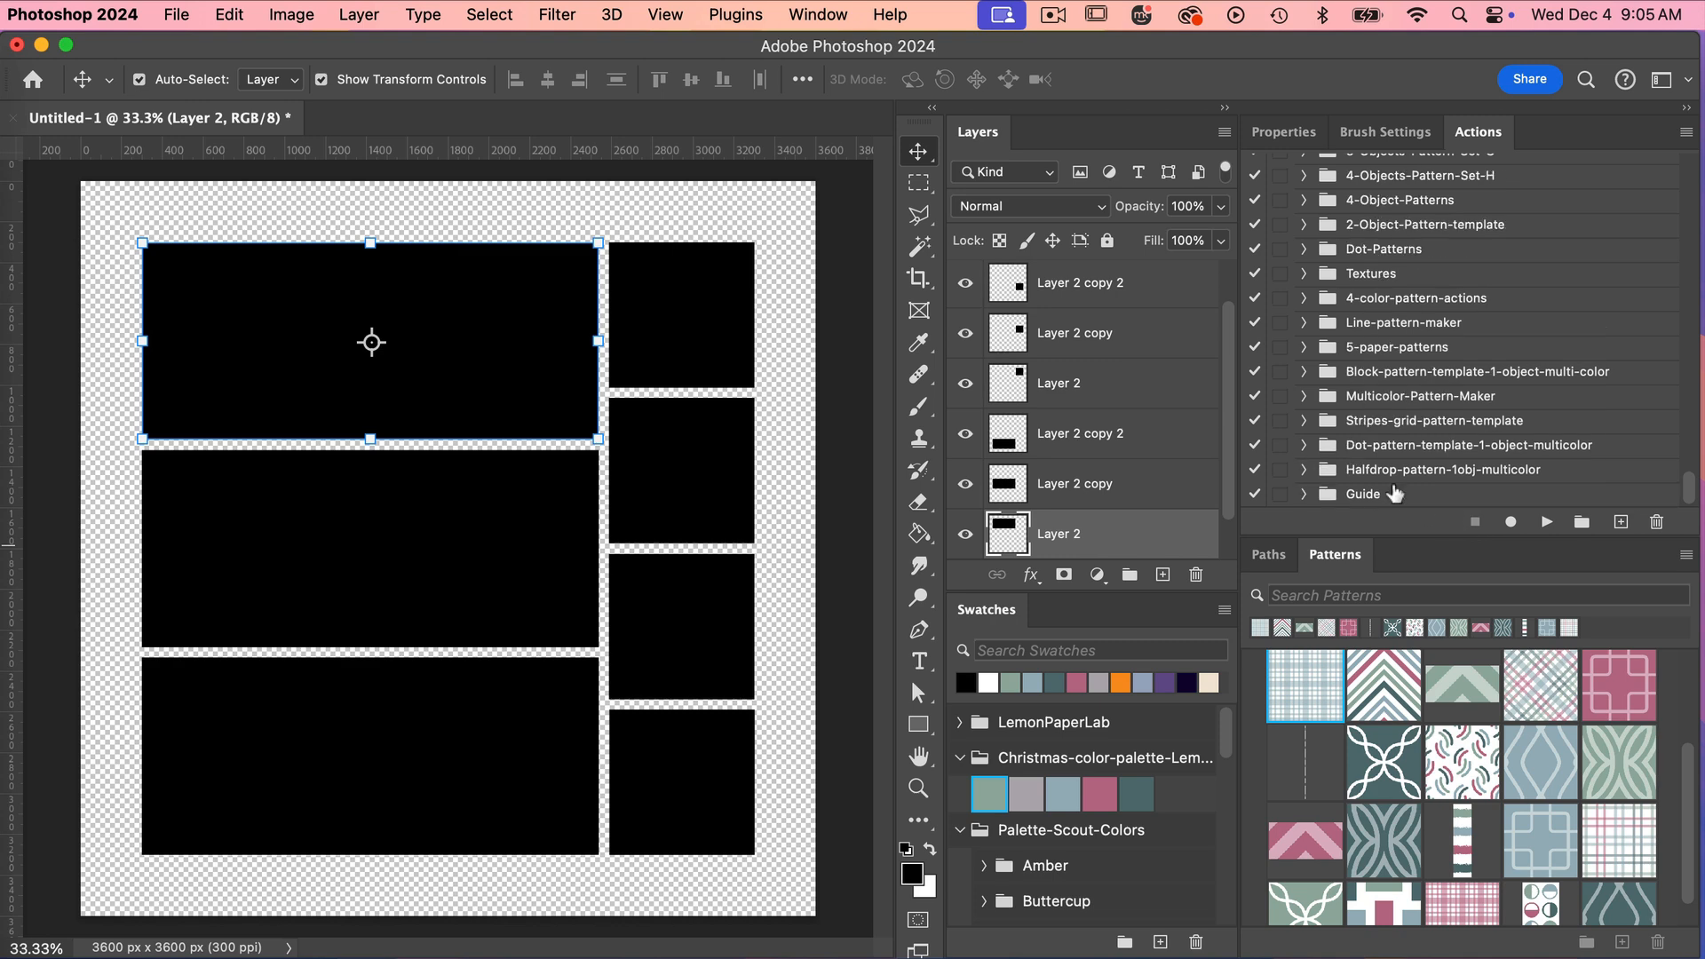
Step: Play the New Guide Layout action from the Guide set and accept a layout of 1 column and 3 rows with 50 px gutters
left_click(1357, 496)
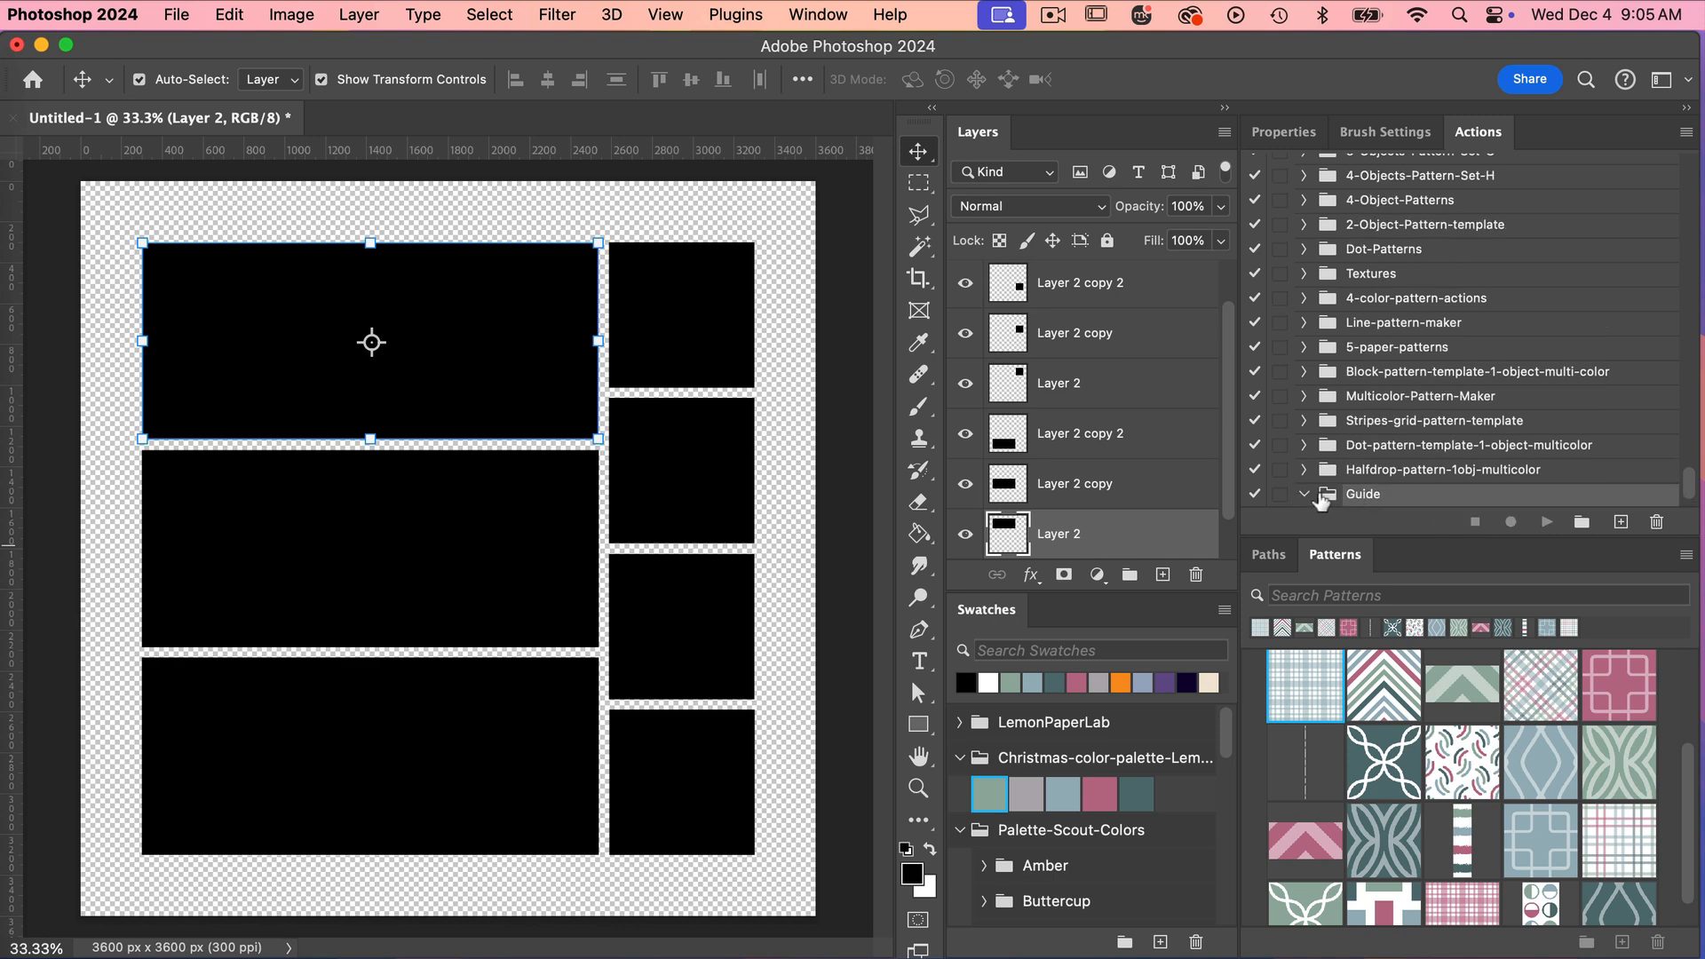
left_click(1304, 496)
left_click(1386, 476)
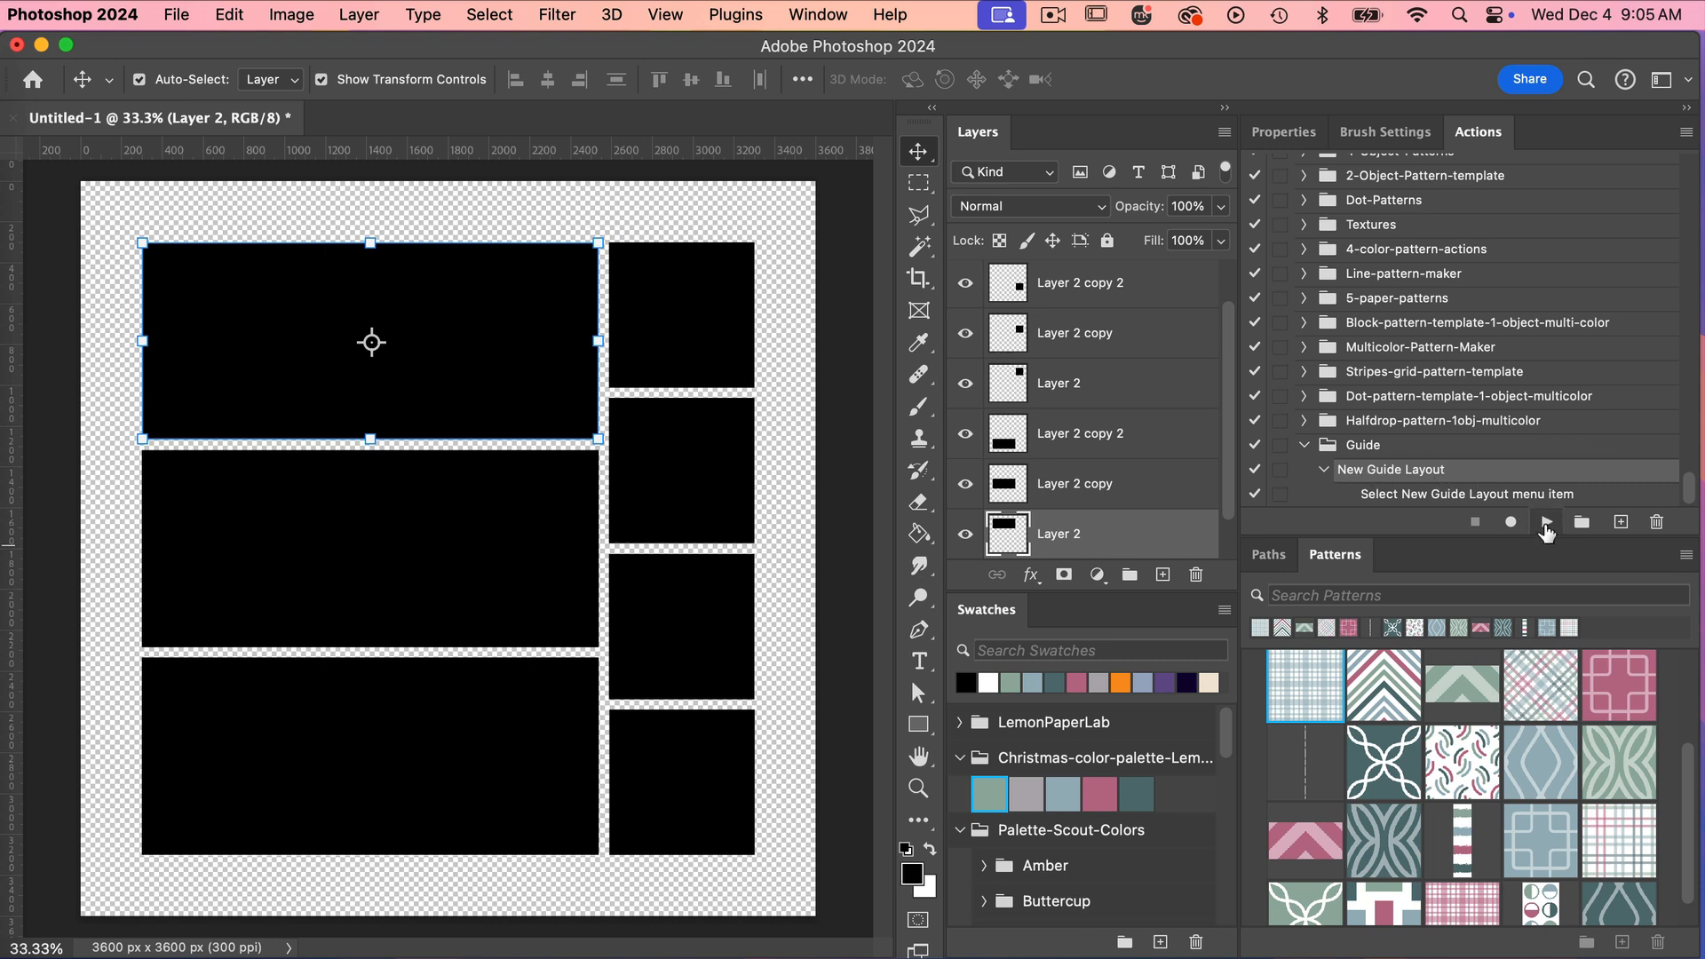
left_click(1546, 524)
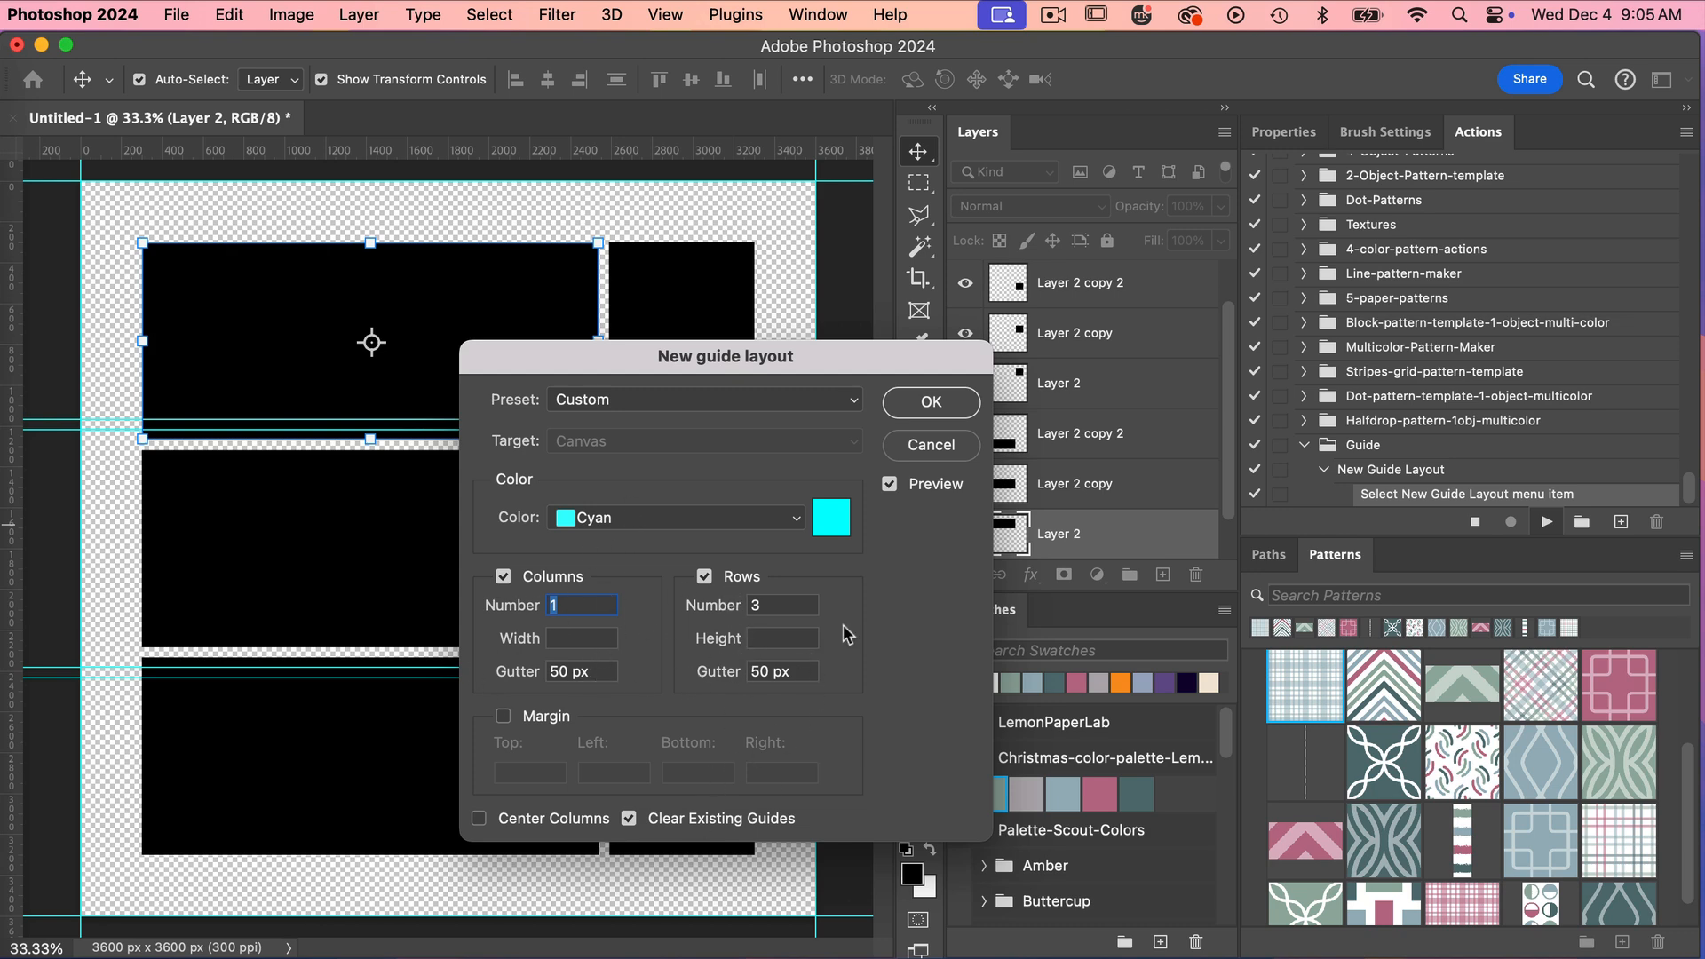
left_click(924, 399)
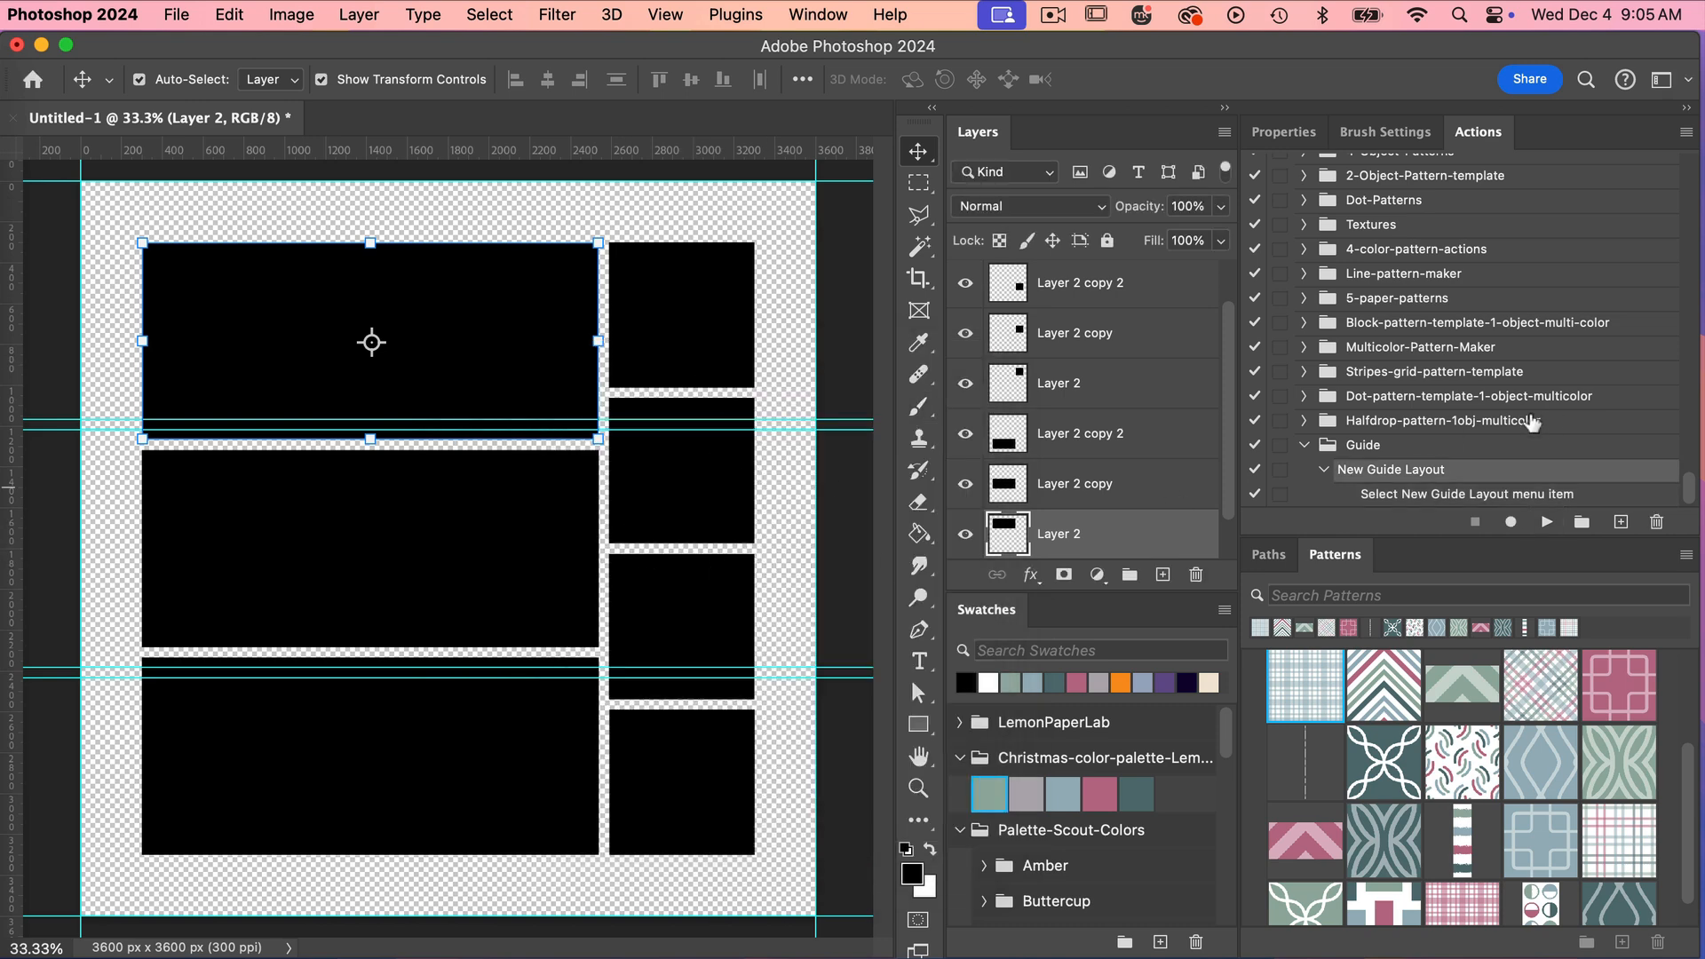
Step: Start recording a new action named Clear Guides in the Guide set
left_click(1385, 446)
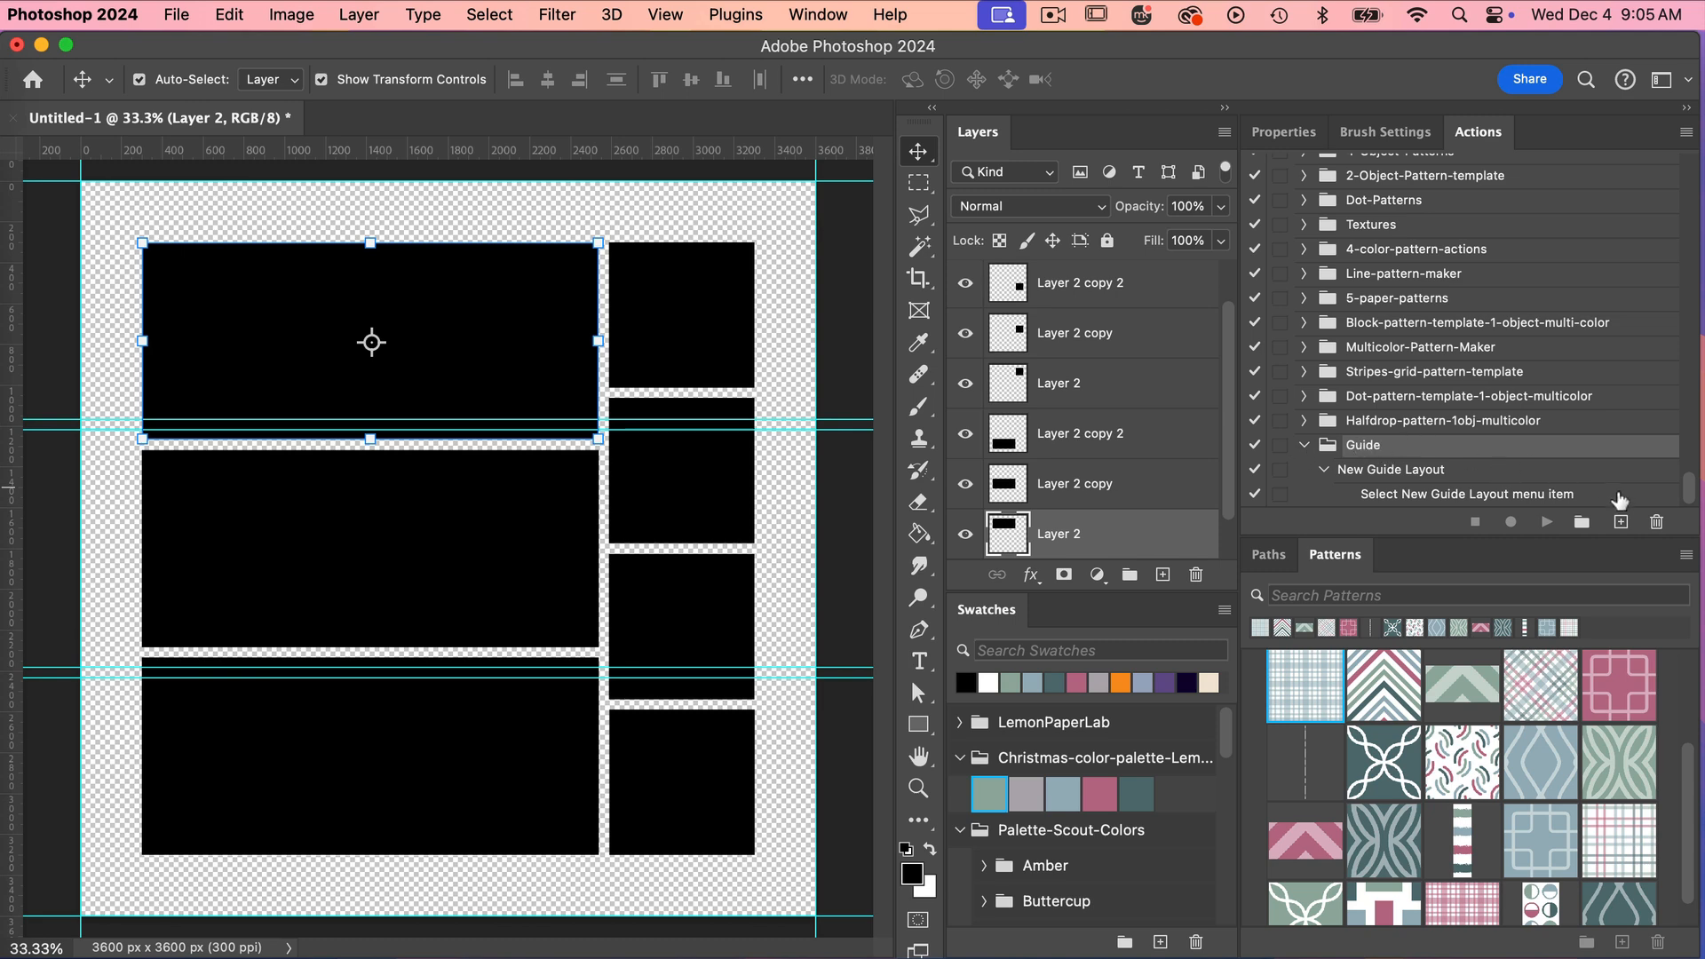
left_click(1622, 524)
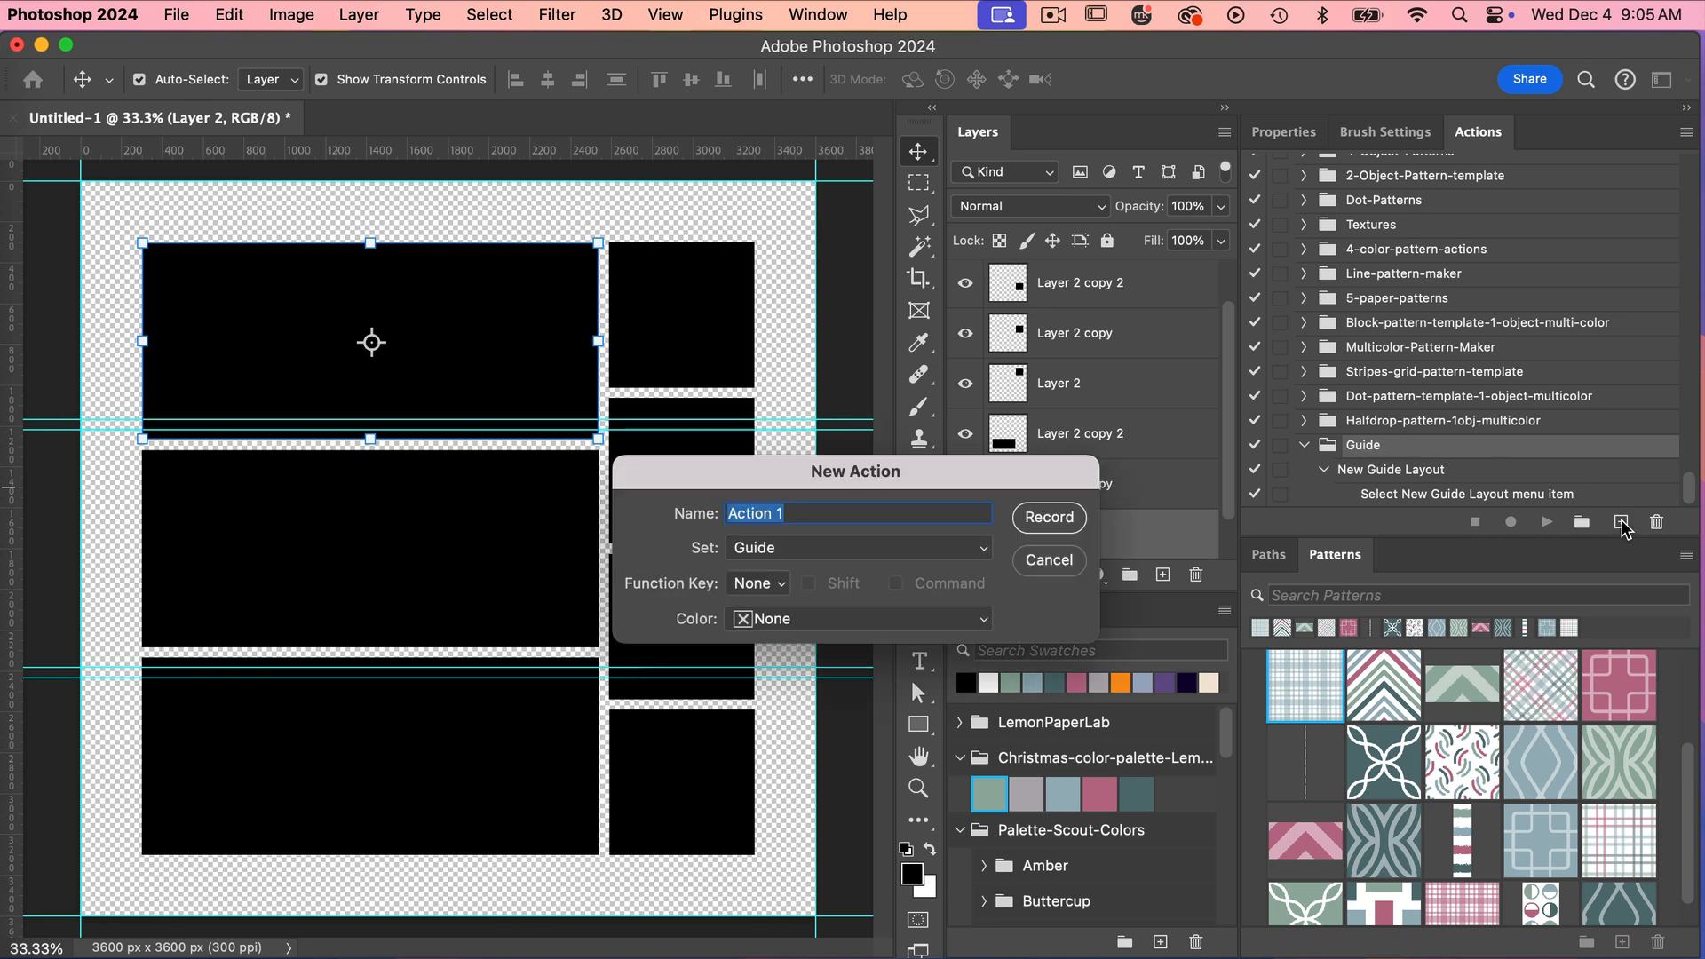
type("Clear CGuides")
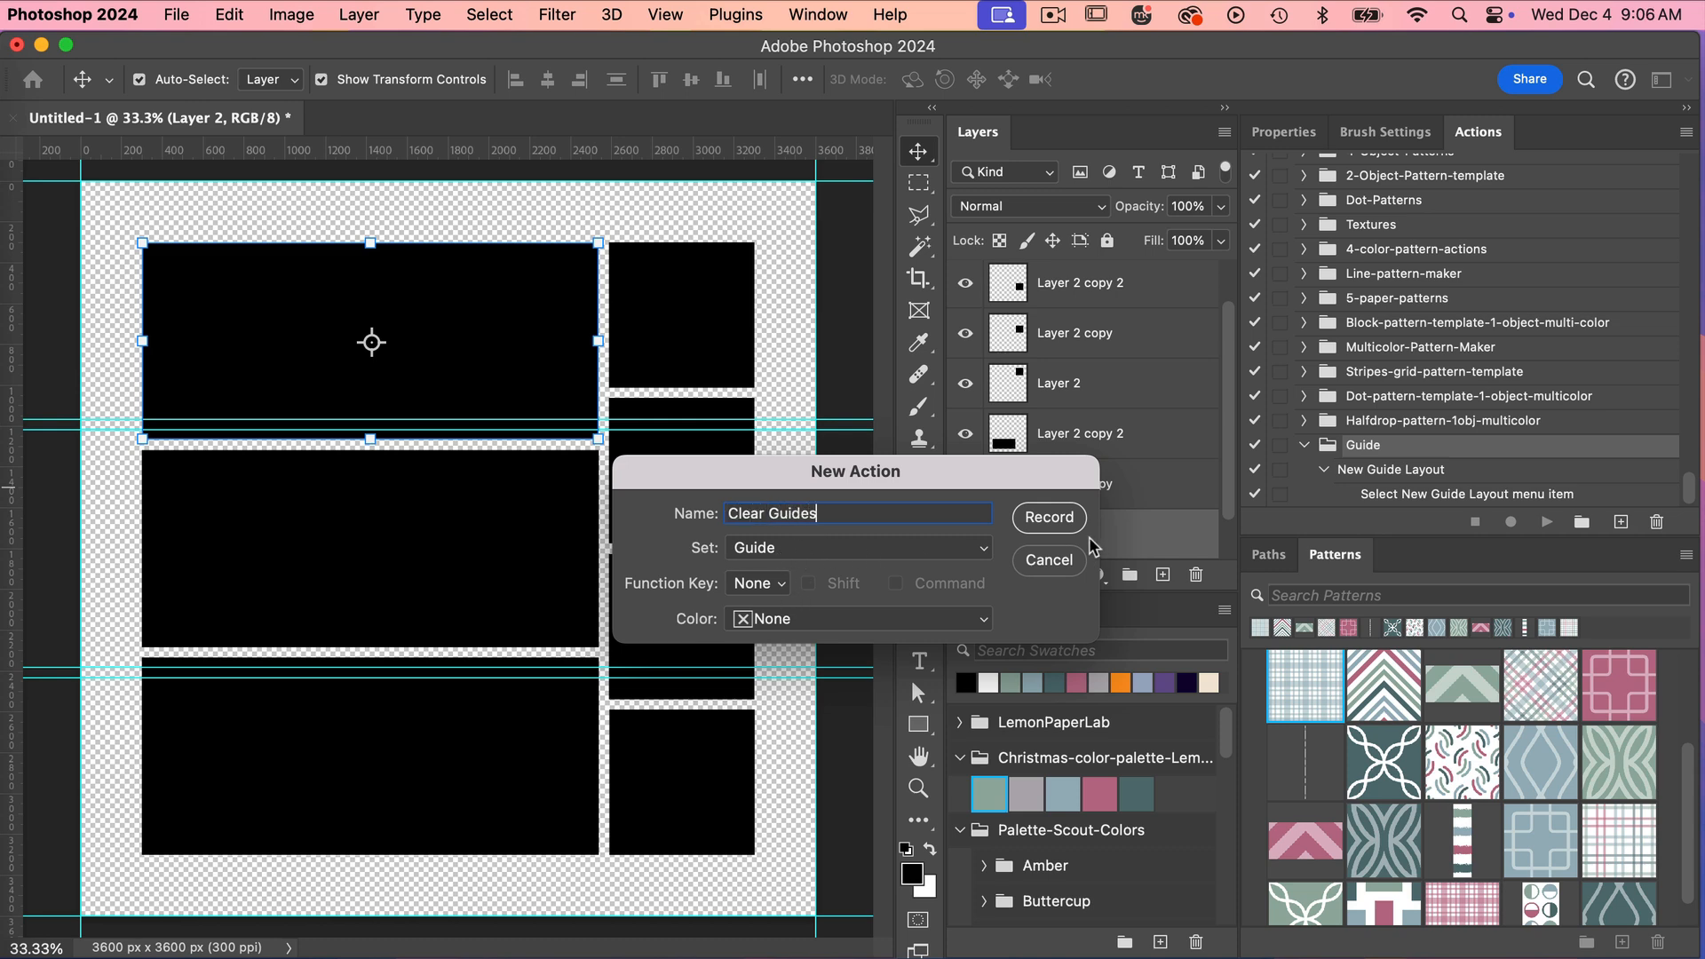
left_click(1053, 518)
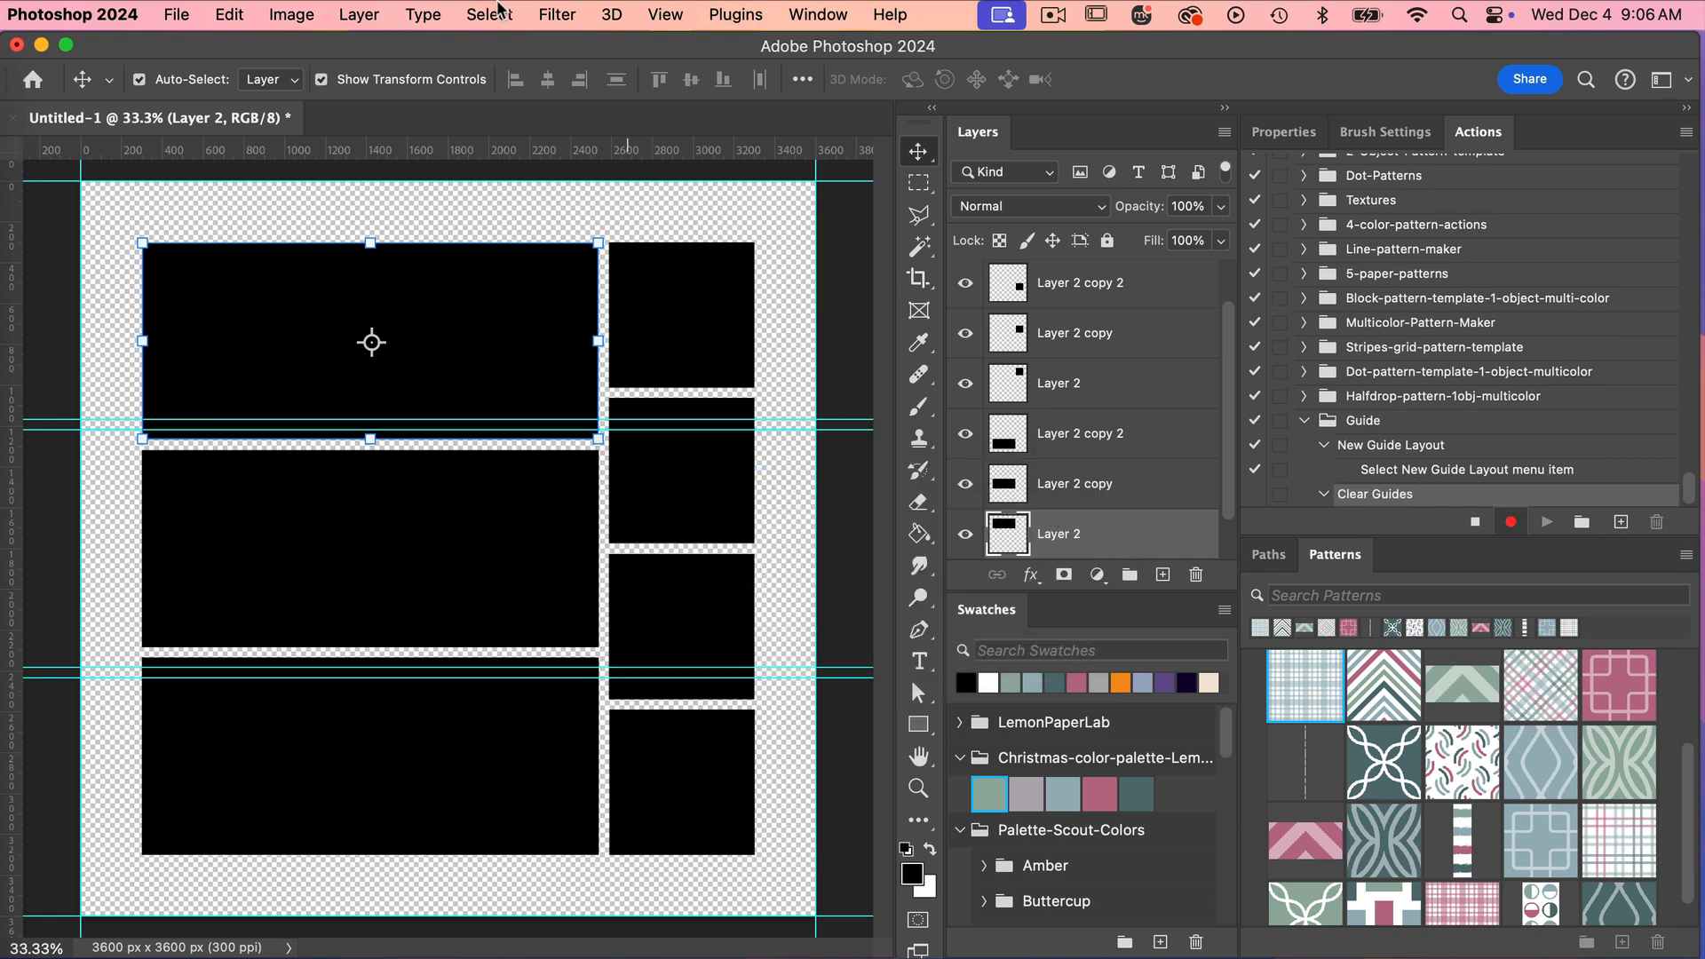
Step: Insert the Guides: Clear Guides command as a menu item in the Clear Guides action and stop recording
left_click(1687, 135)
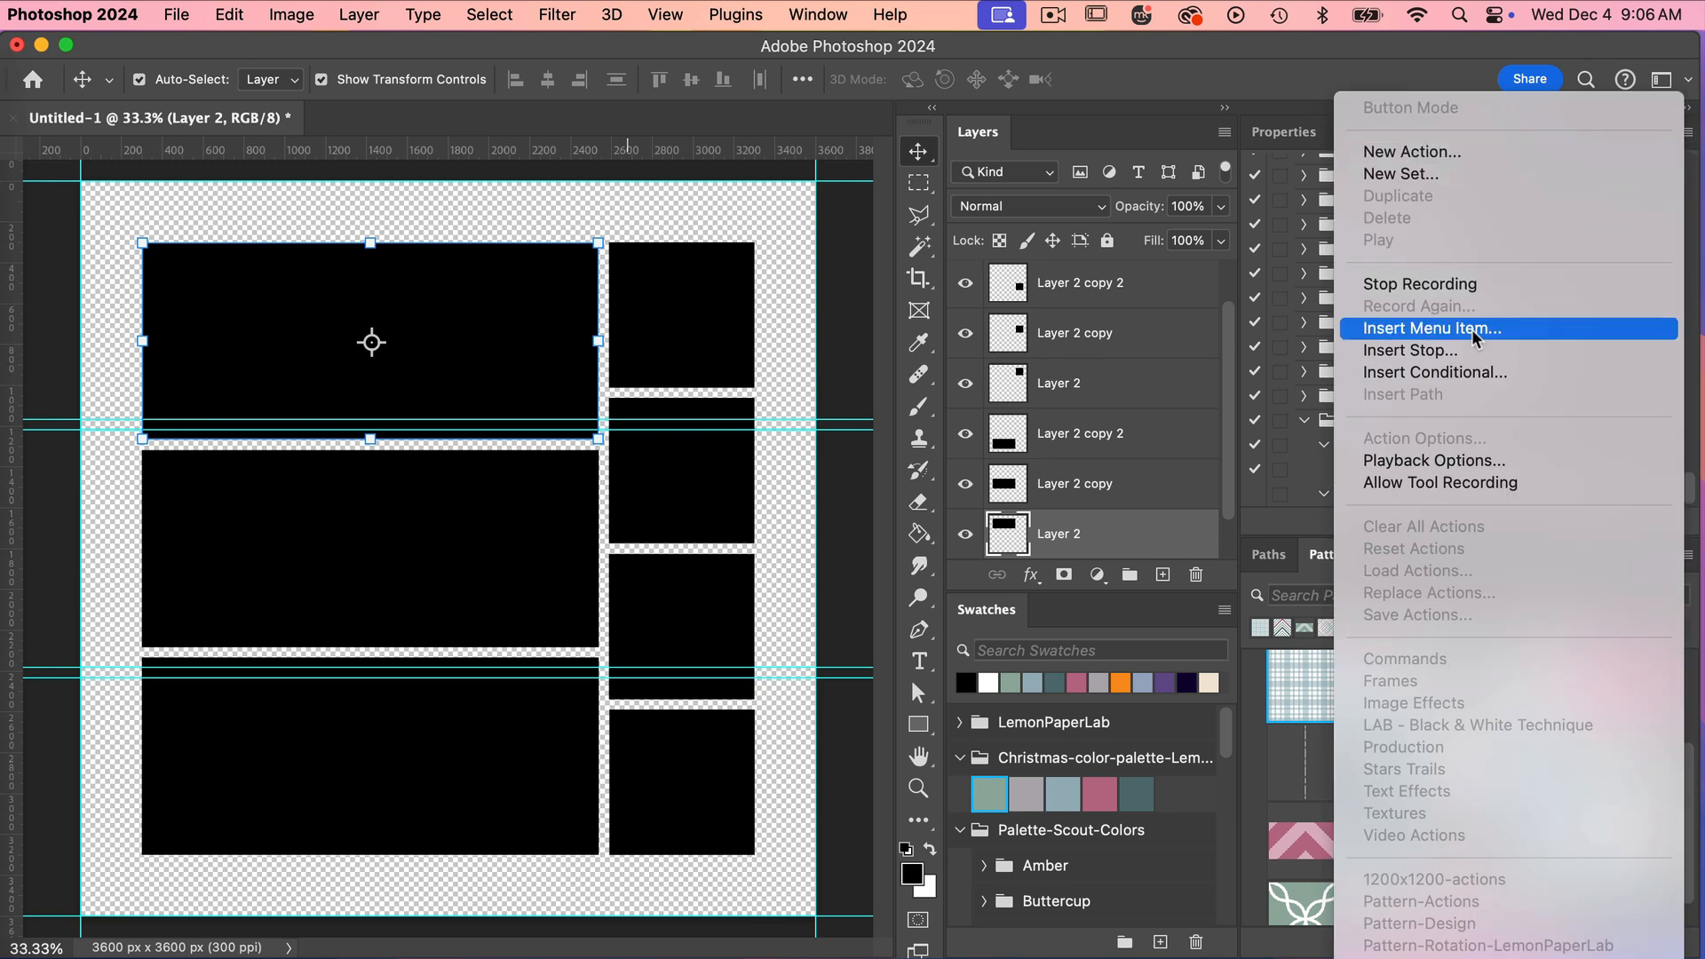
left_click(1499, 326)
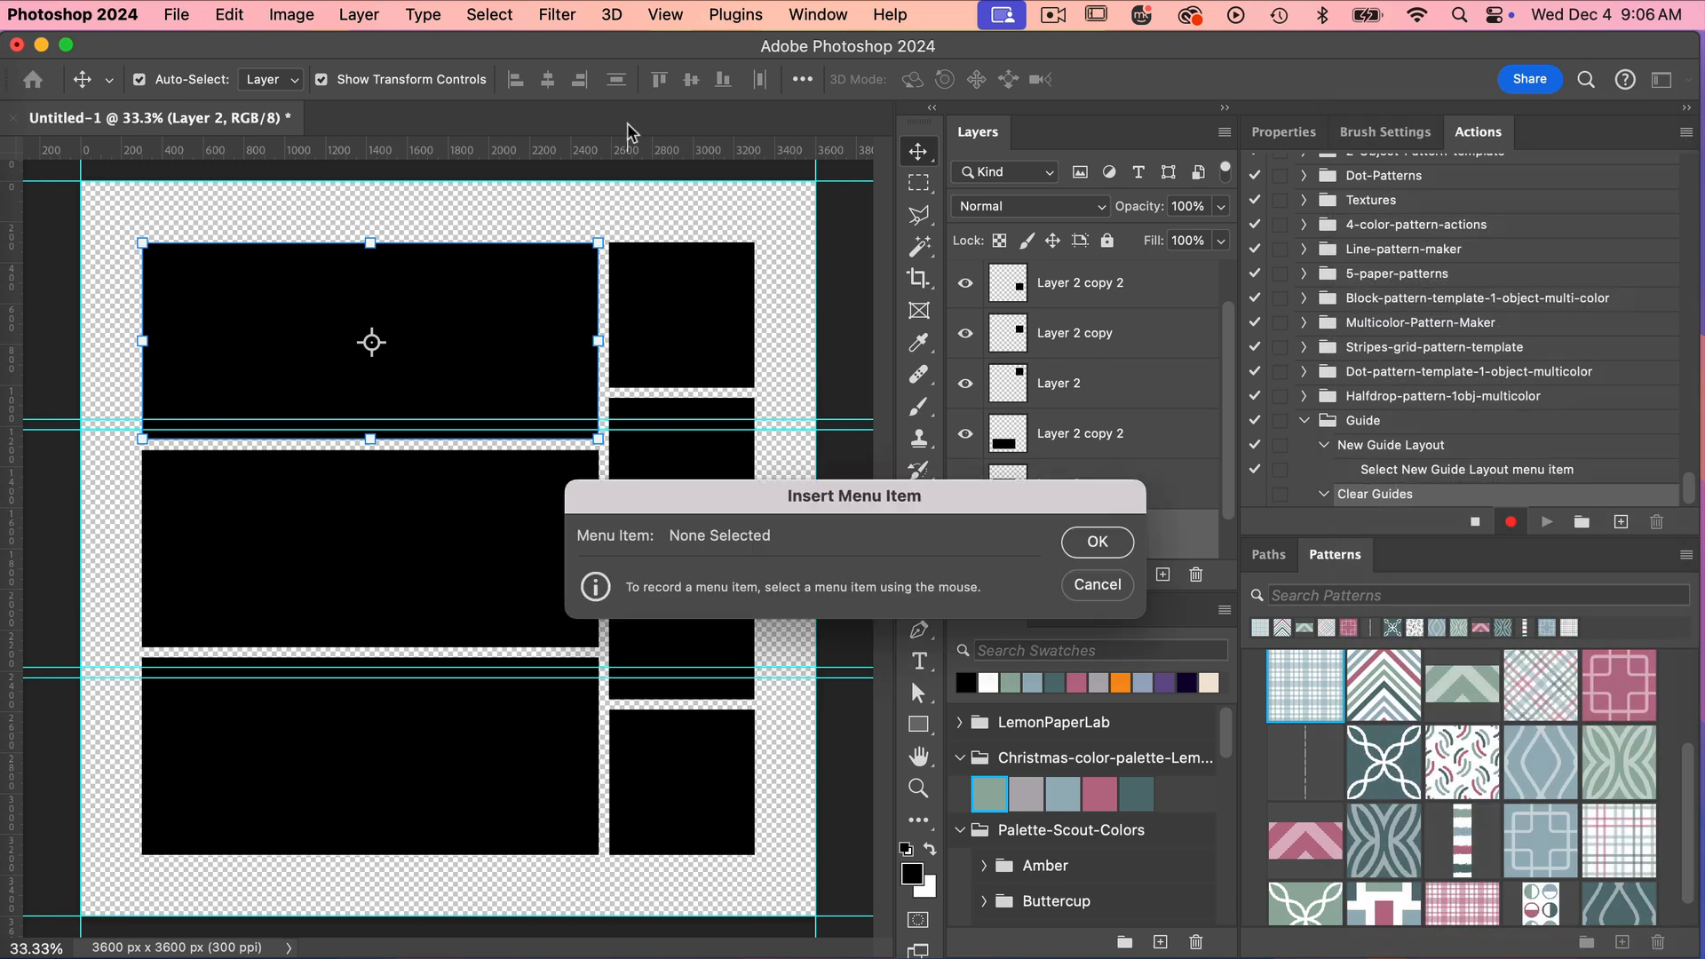
left_click(666, 16)
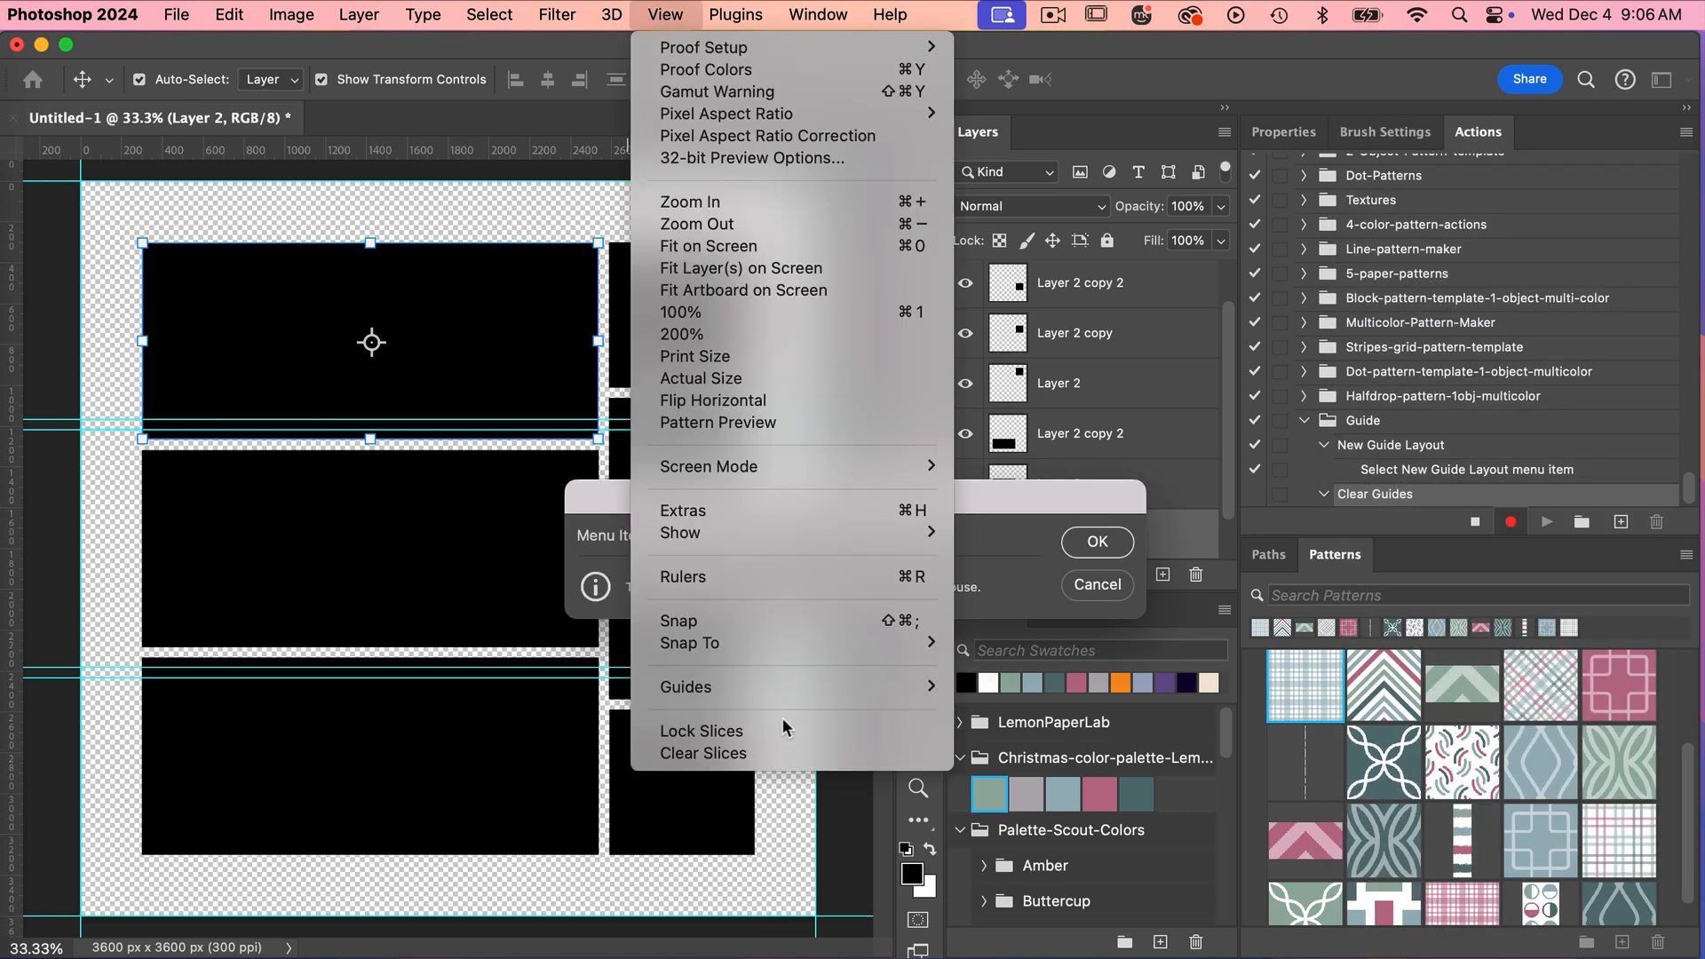
mouse_move(781, 690)
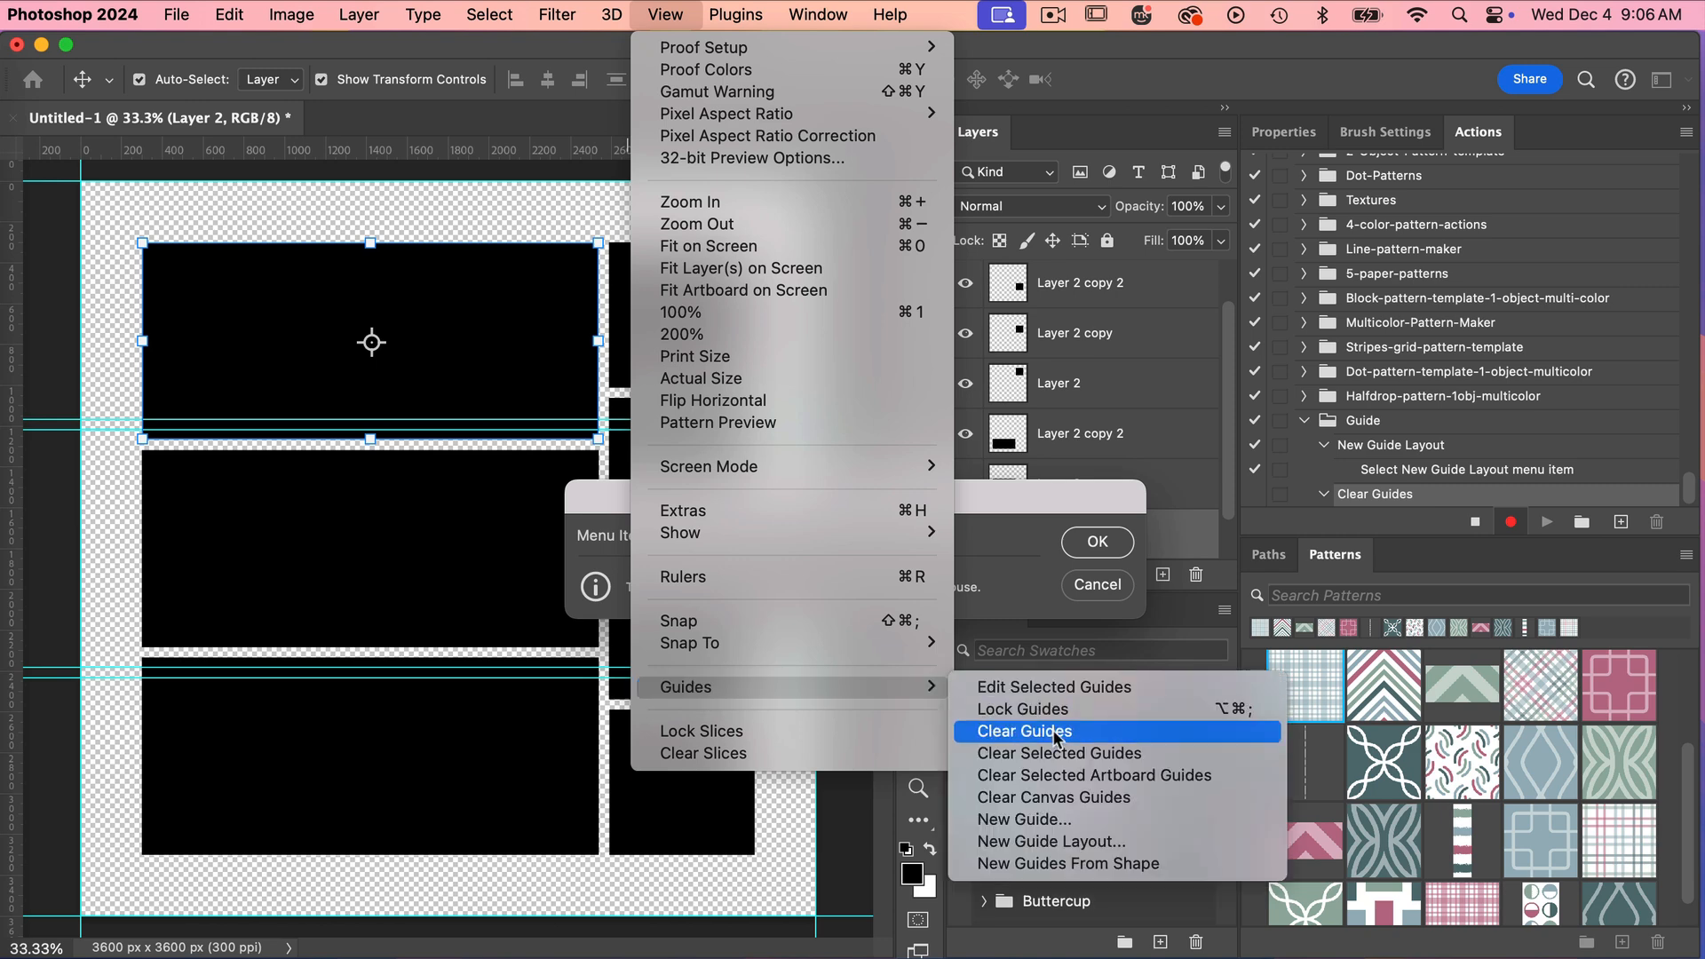
left_click(1056, 734)
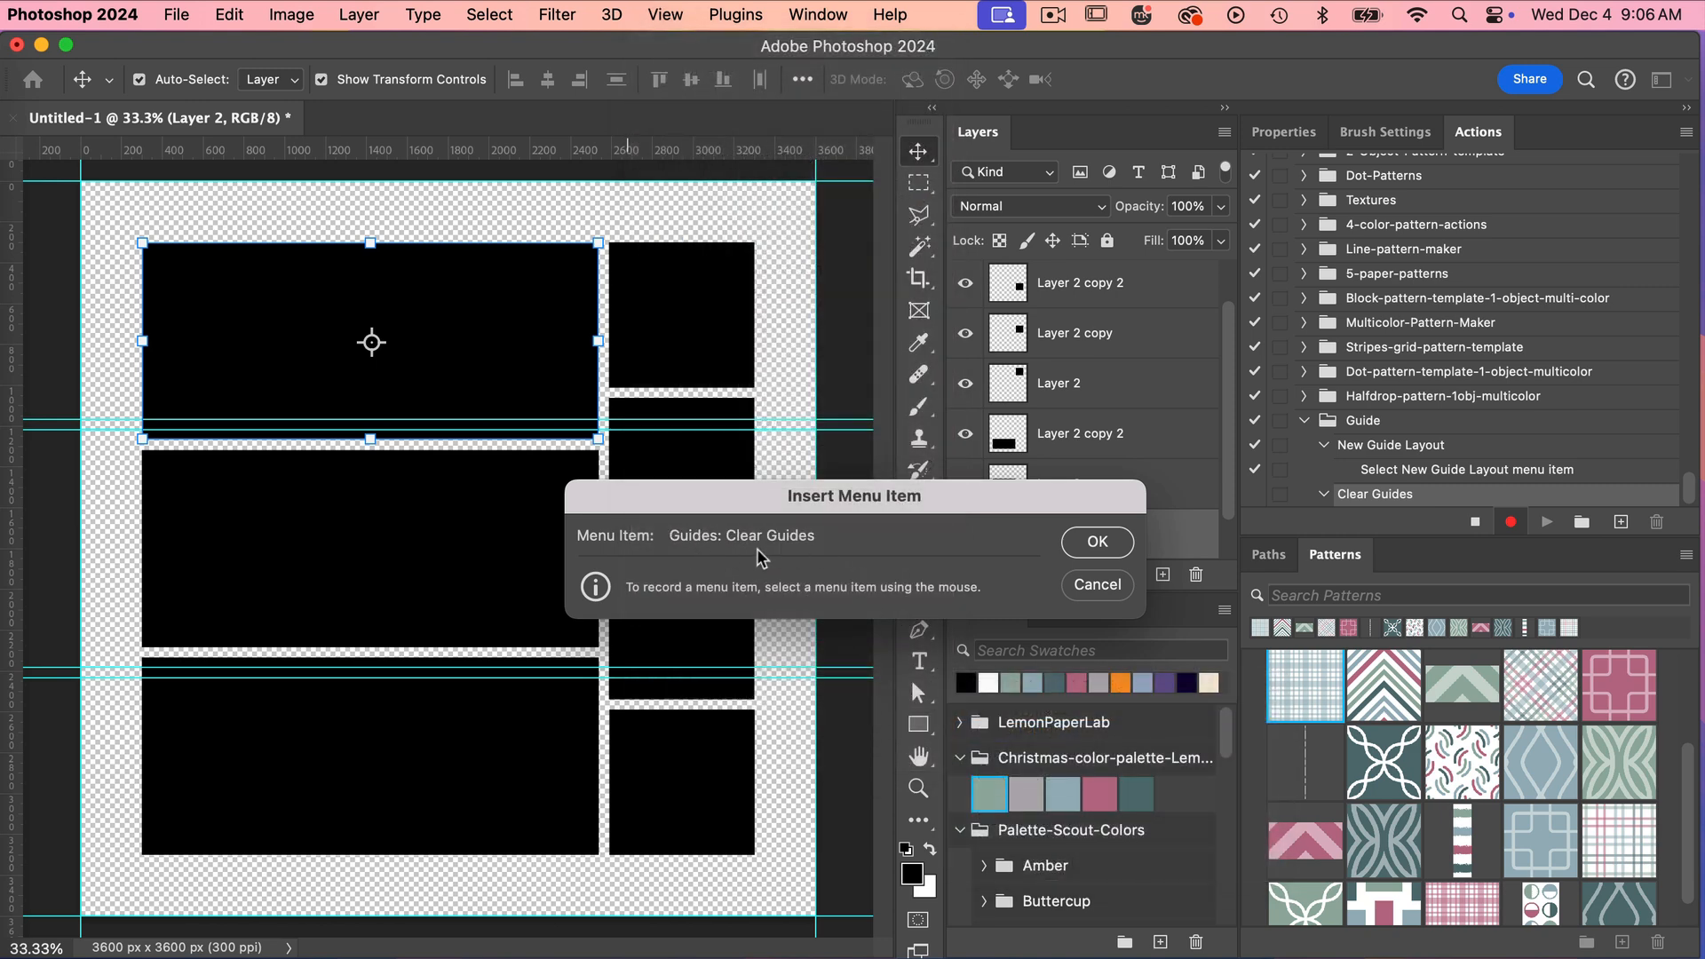
left_click(1084, 544)
left_click(1475, 524)
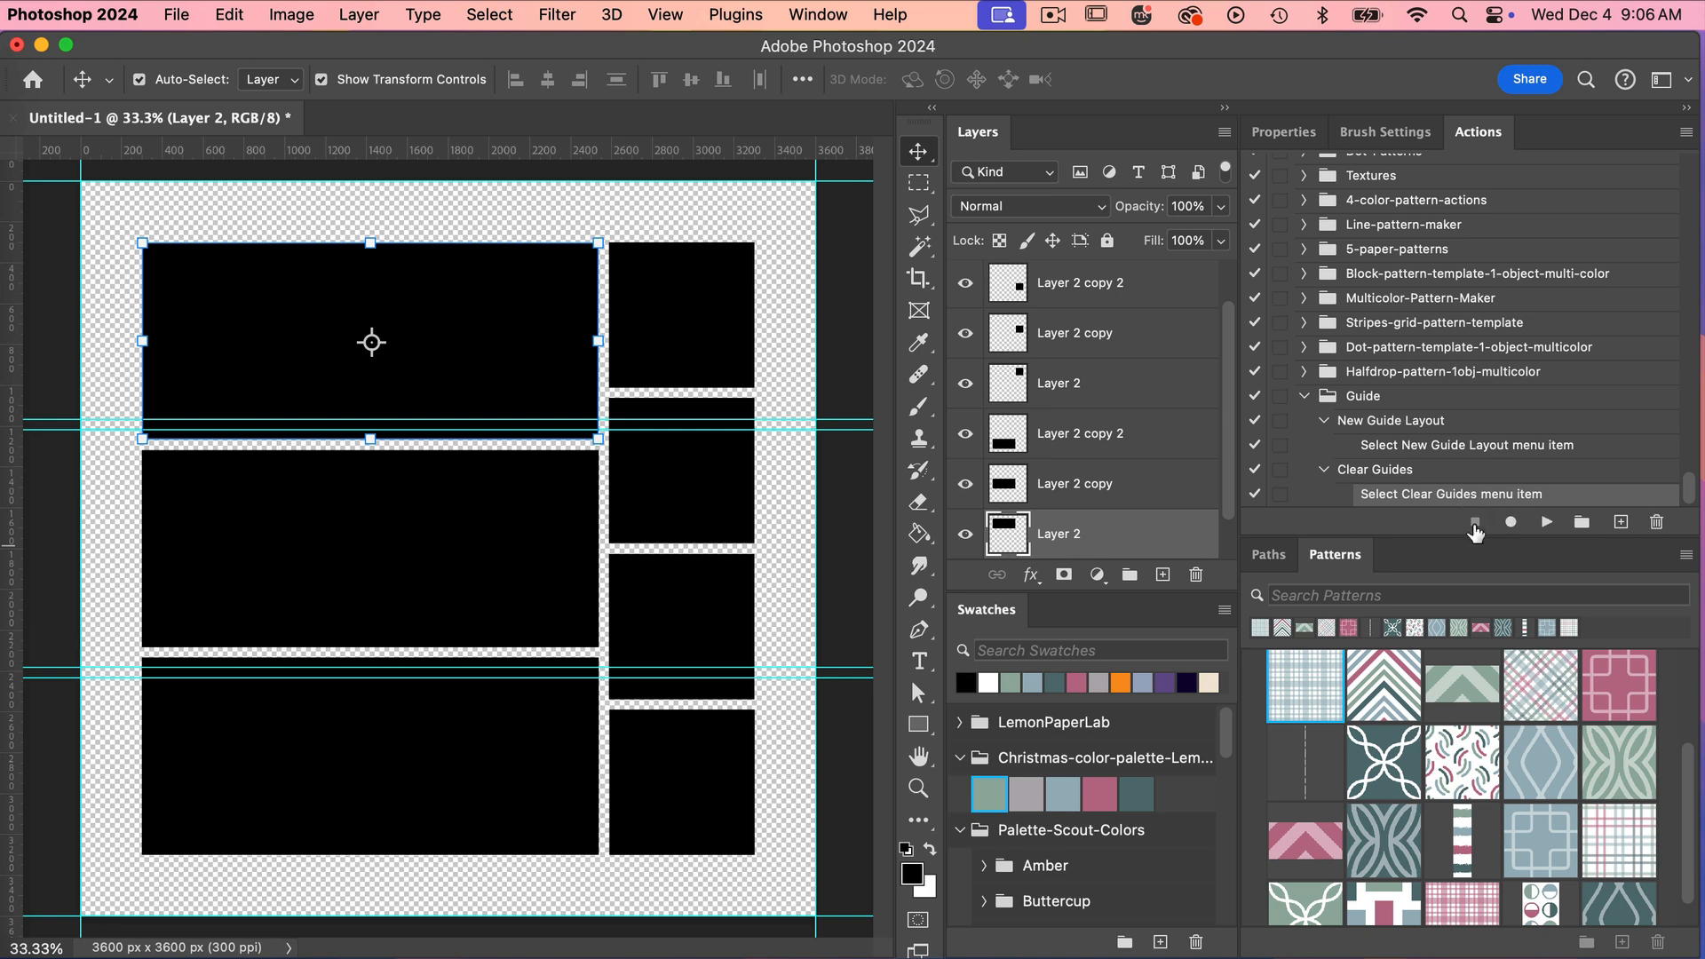
Step: Play the Clear Guides action from the Guide set to remove the guides from the canvas
left_click(1418, 471)
left_click(1547, 522)
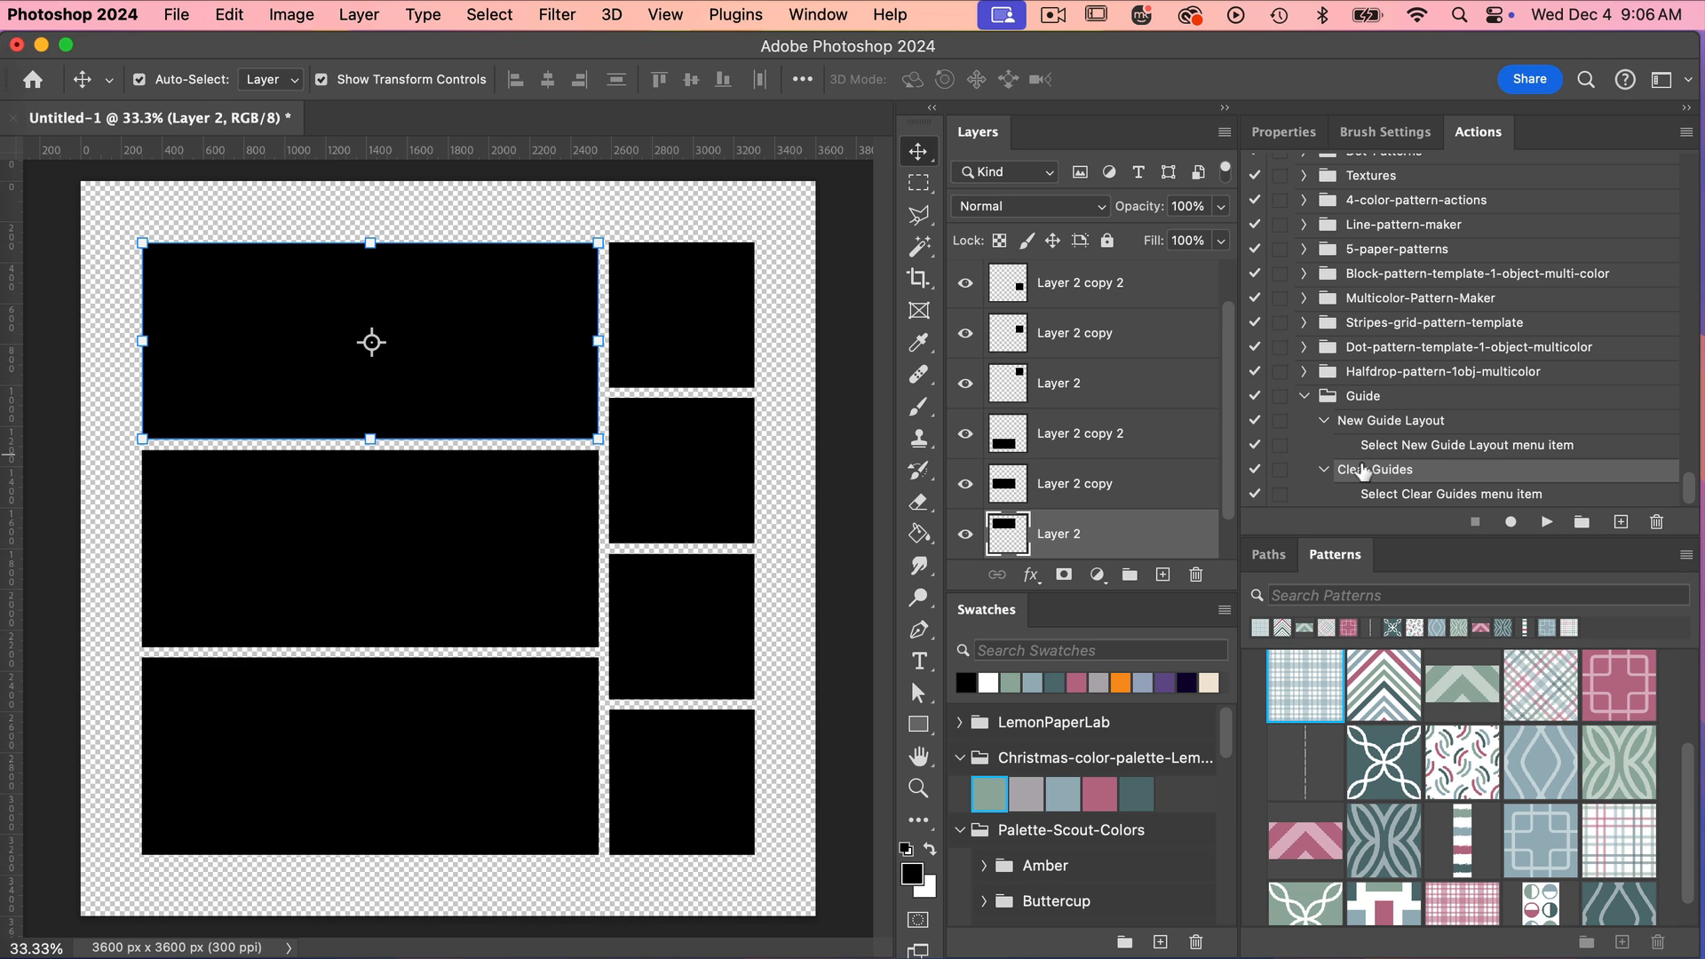
Step: Collapse the Guide set, move it above all other action sets, and collapse the Pattern-Design-7200-LemonPaperLab set
left_click(1305, 397)
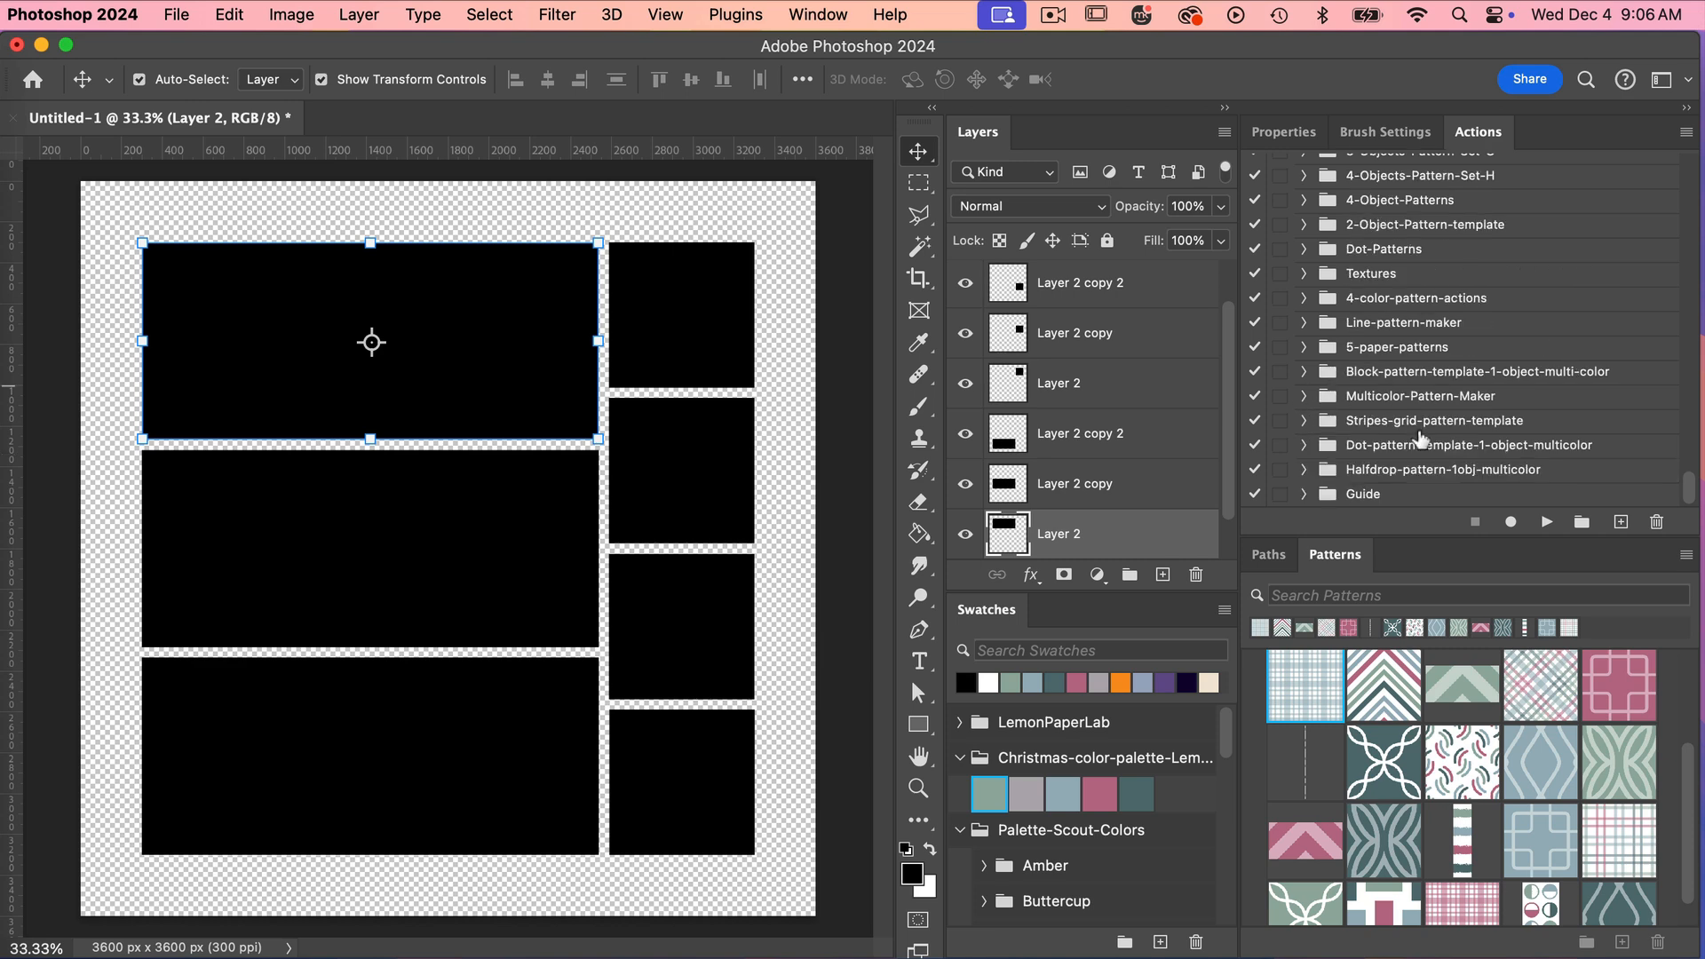
left_click_drag(1365, 498, 1388, 162)
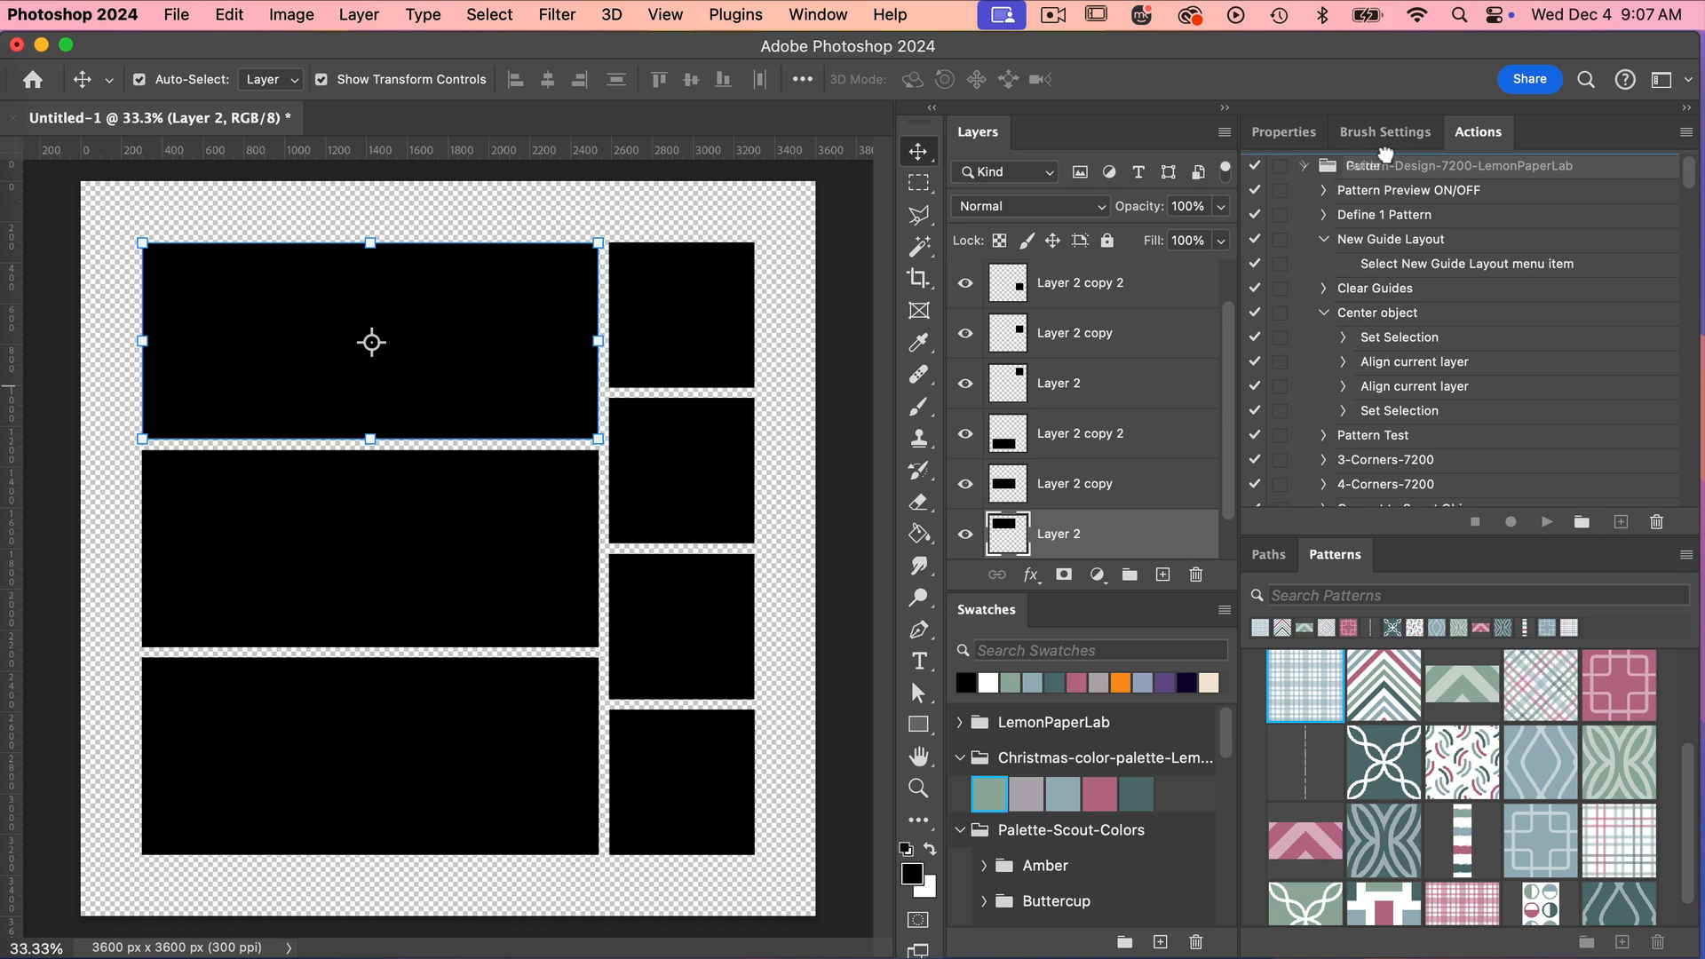
left_click(1304, 190)
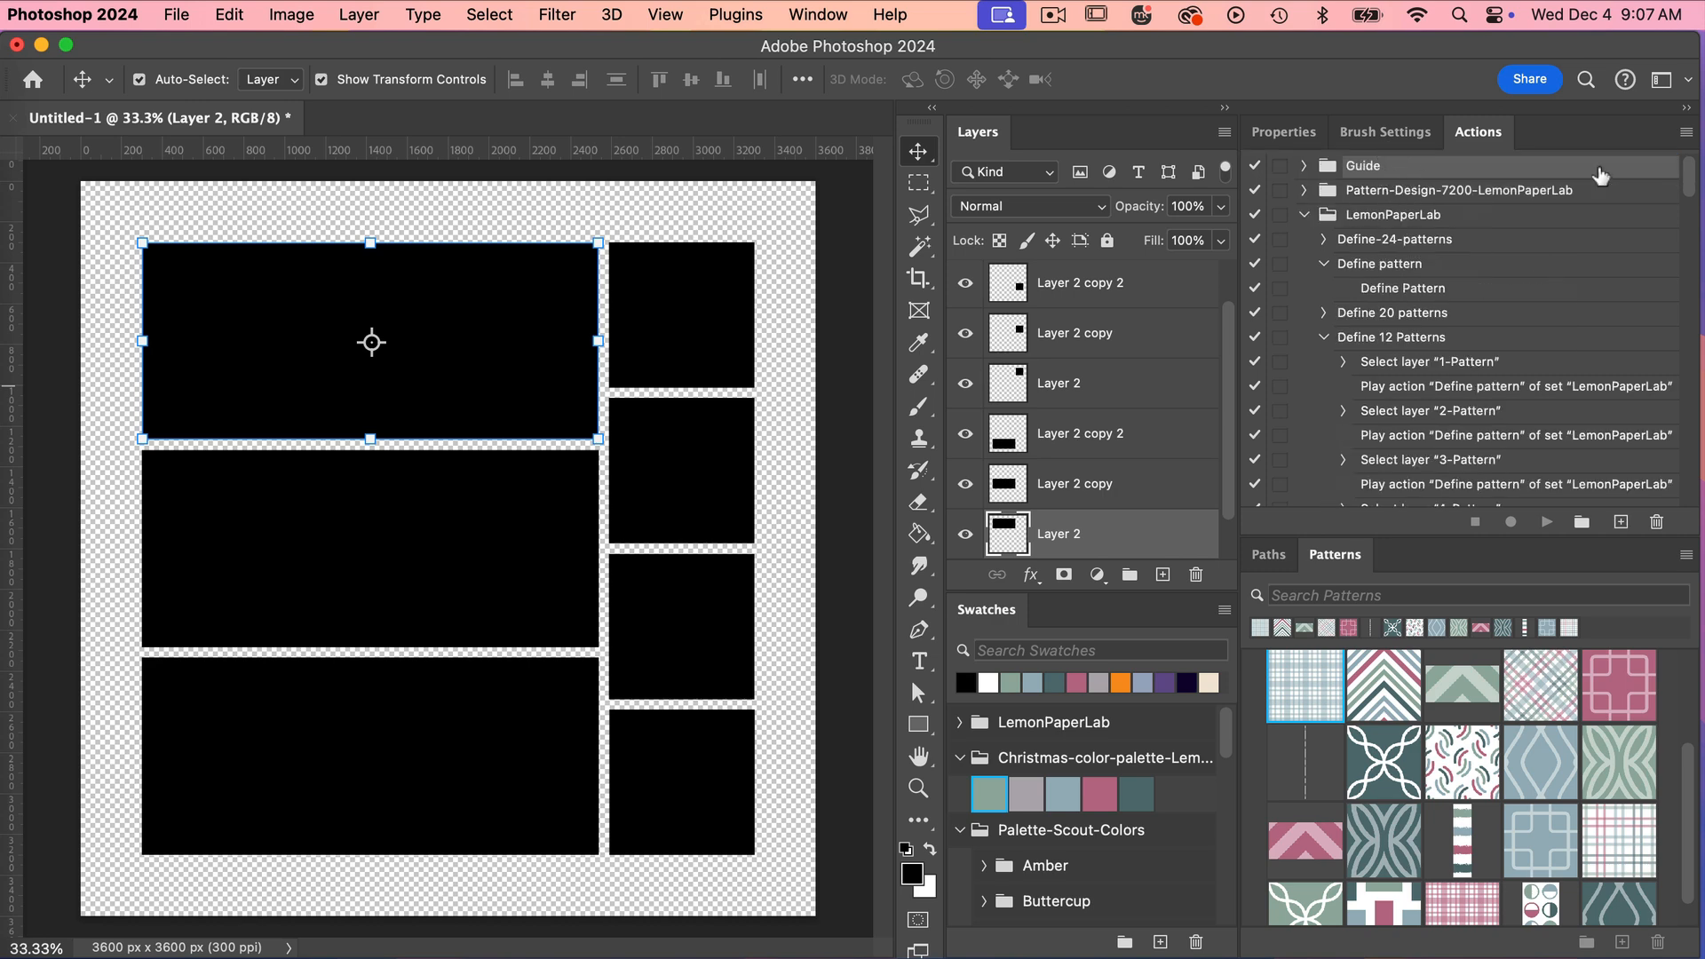
Step: View the actions in Button Mode, and return them to the list view
left_click(1687, 133)
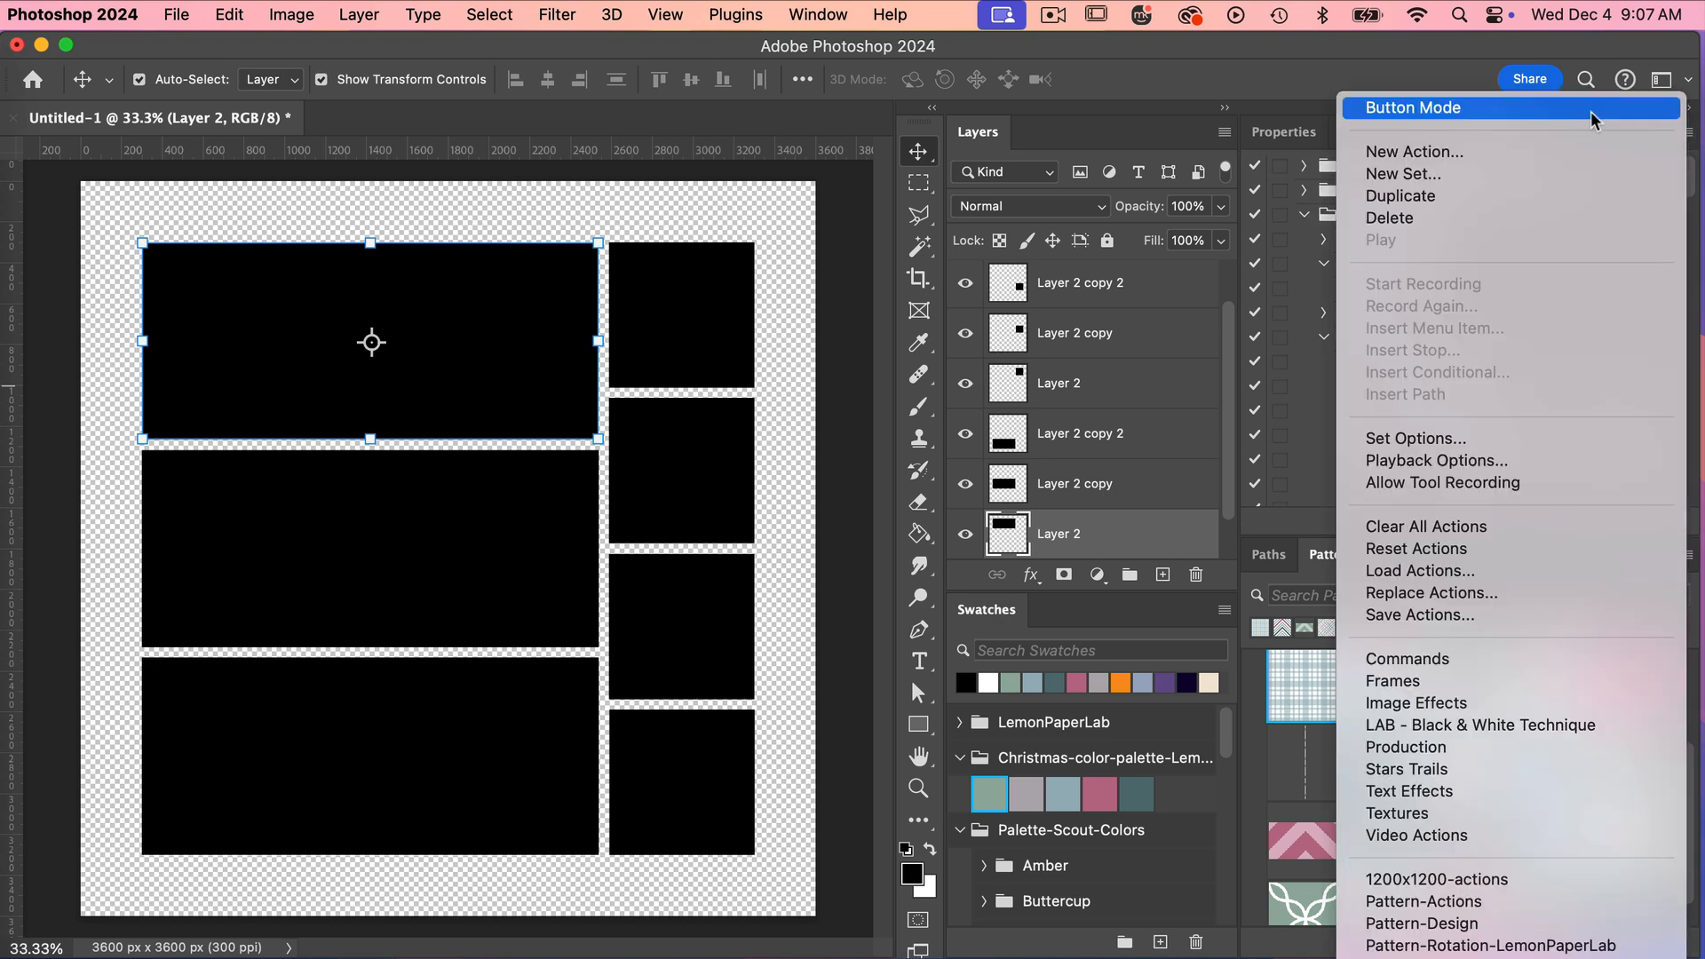
left_click(1490, 109)
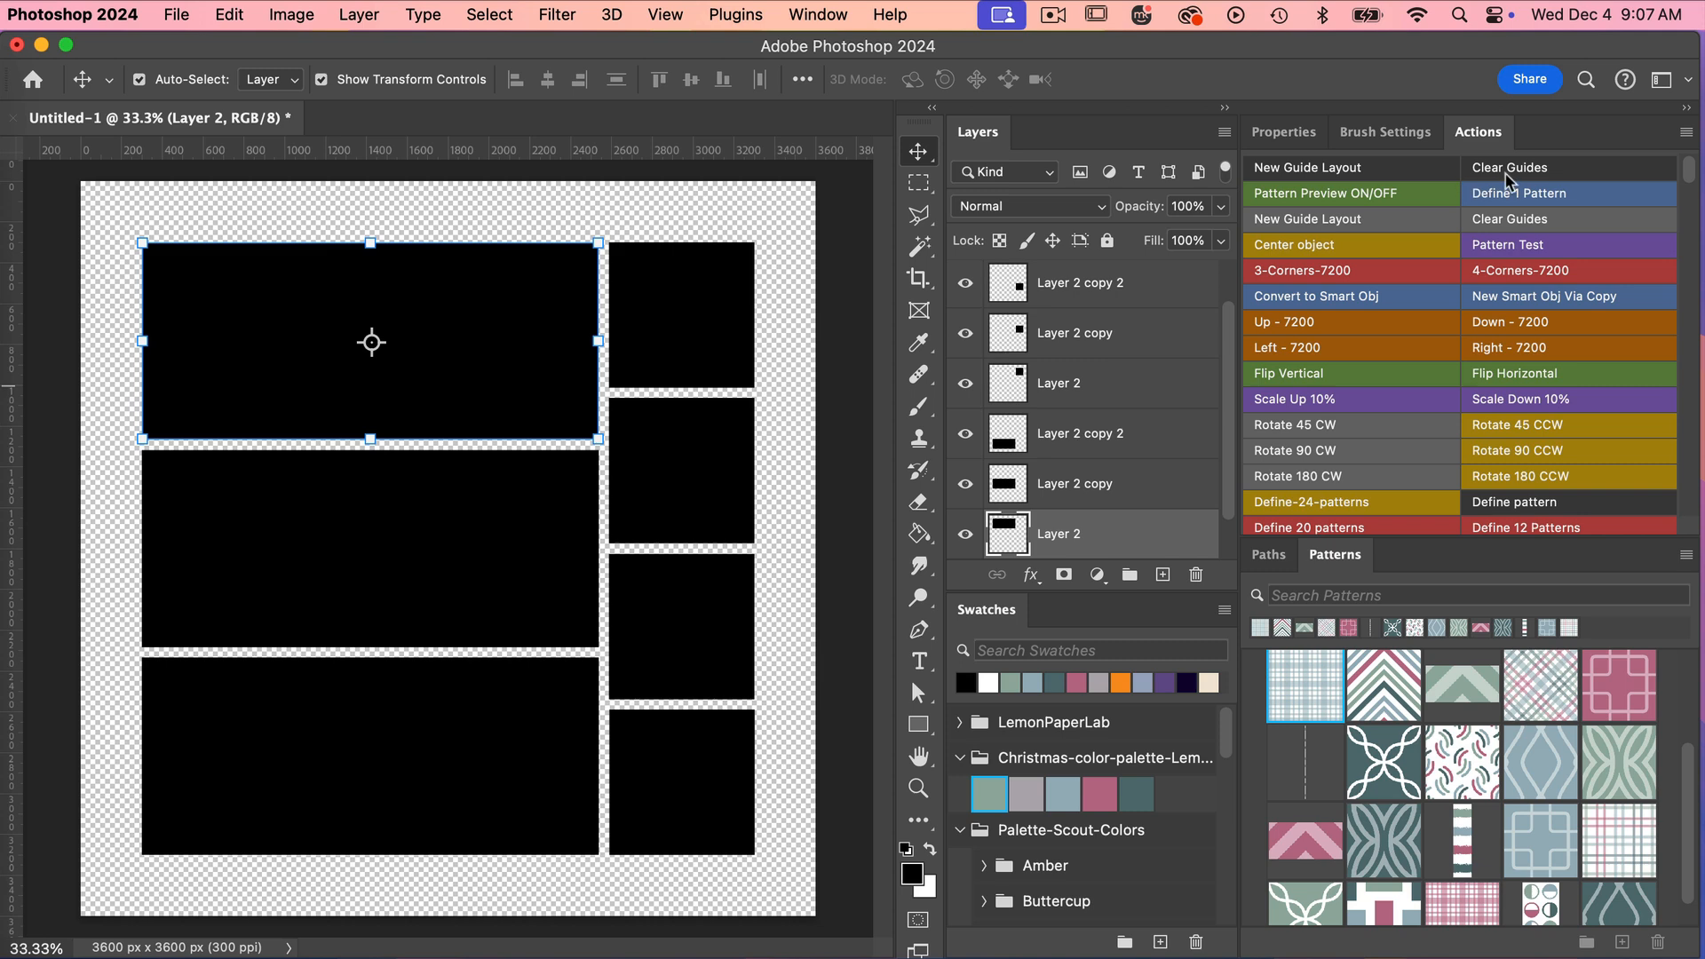
left_click(1686, 133)
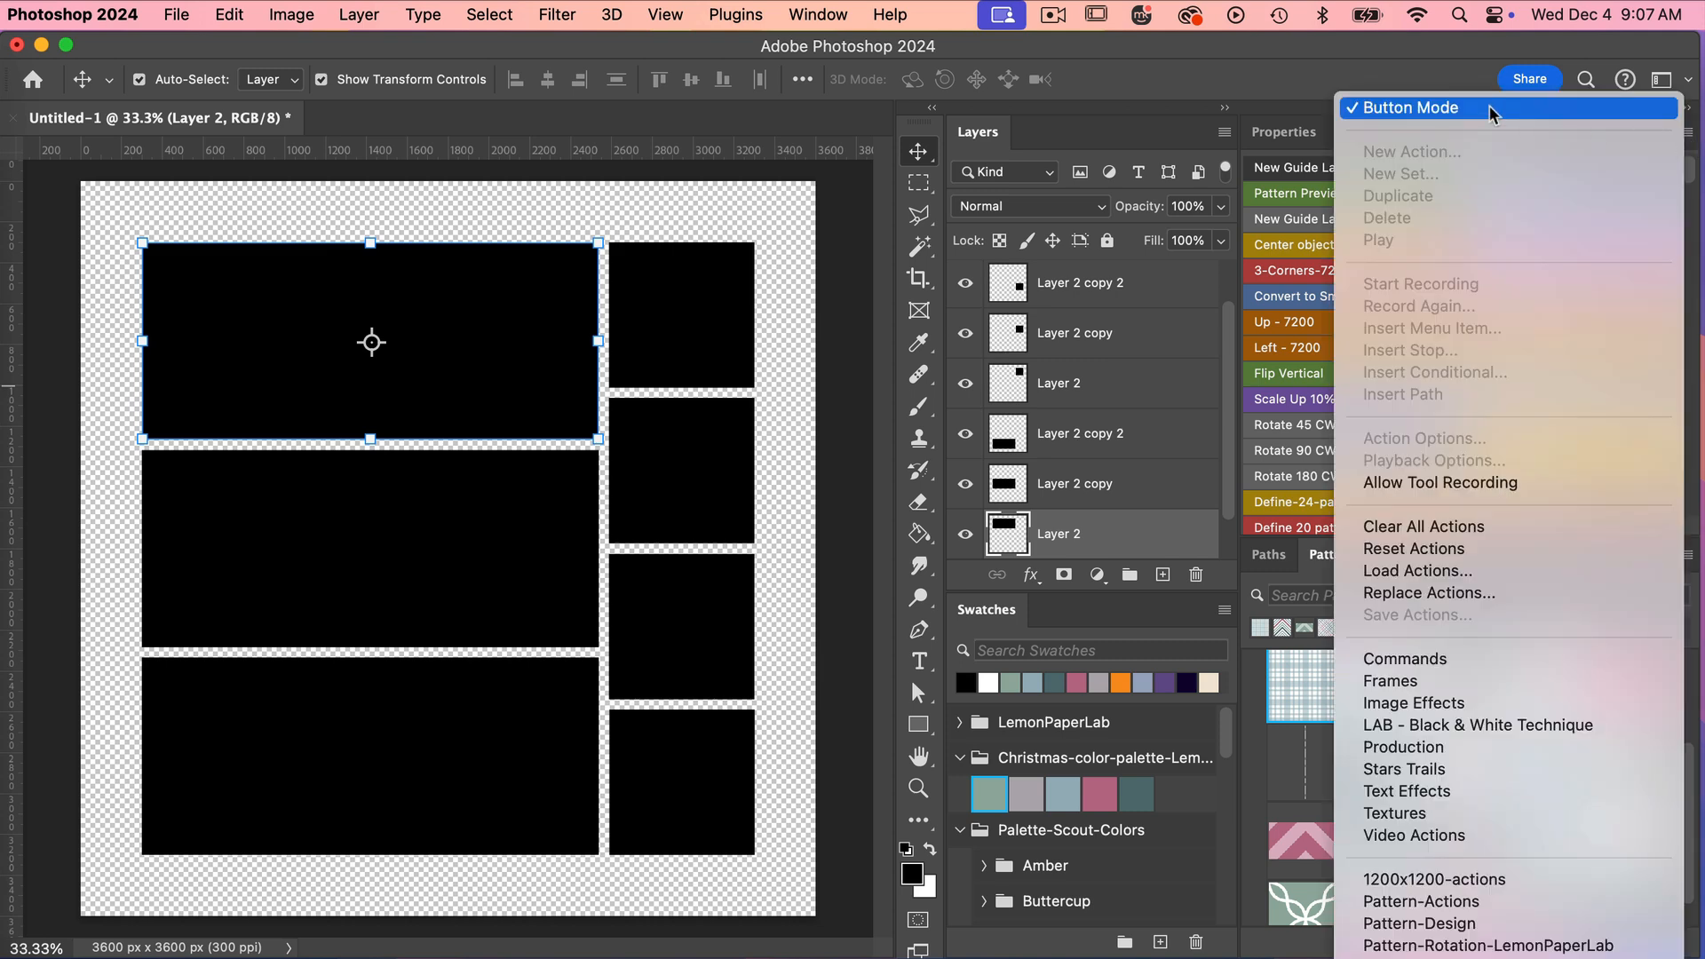
left_click(1492, 110)
Step: Expand the Guide set and set the New Guide Layout action's color to Violet
left_click(1305, 167)
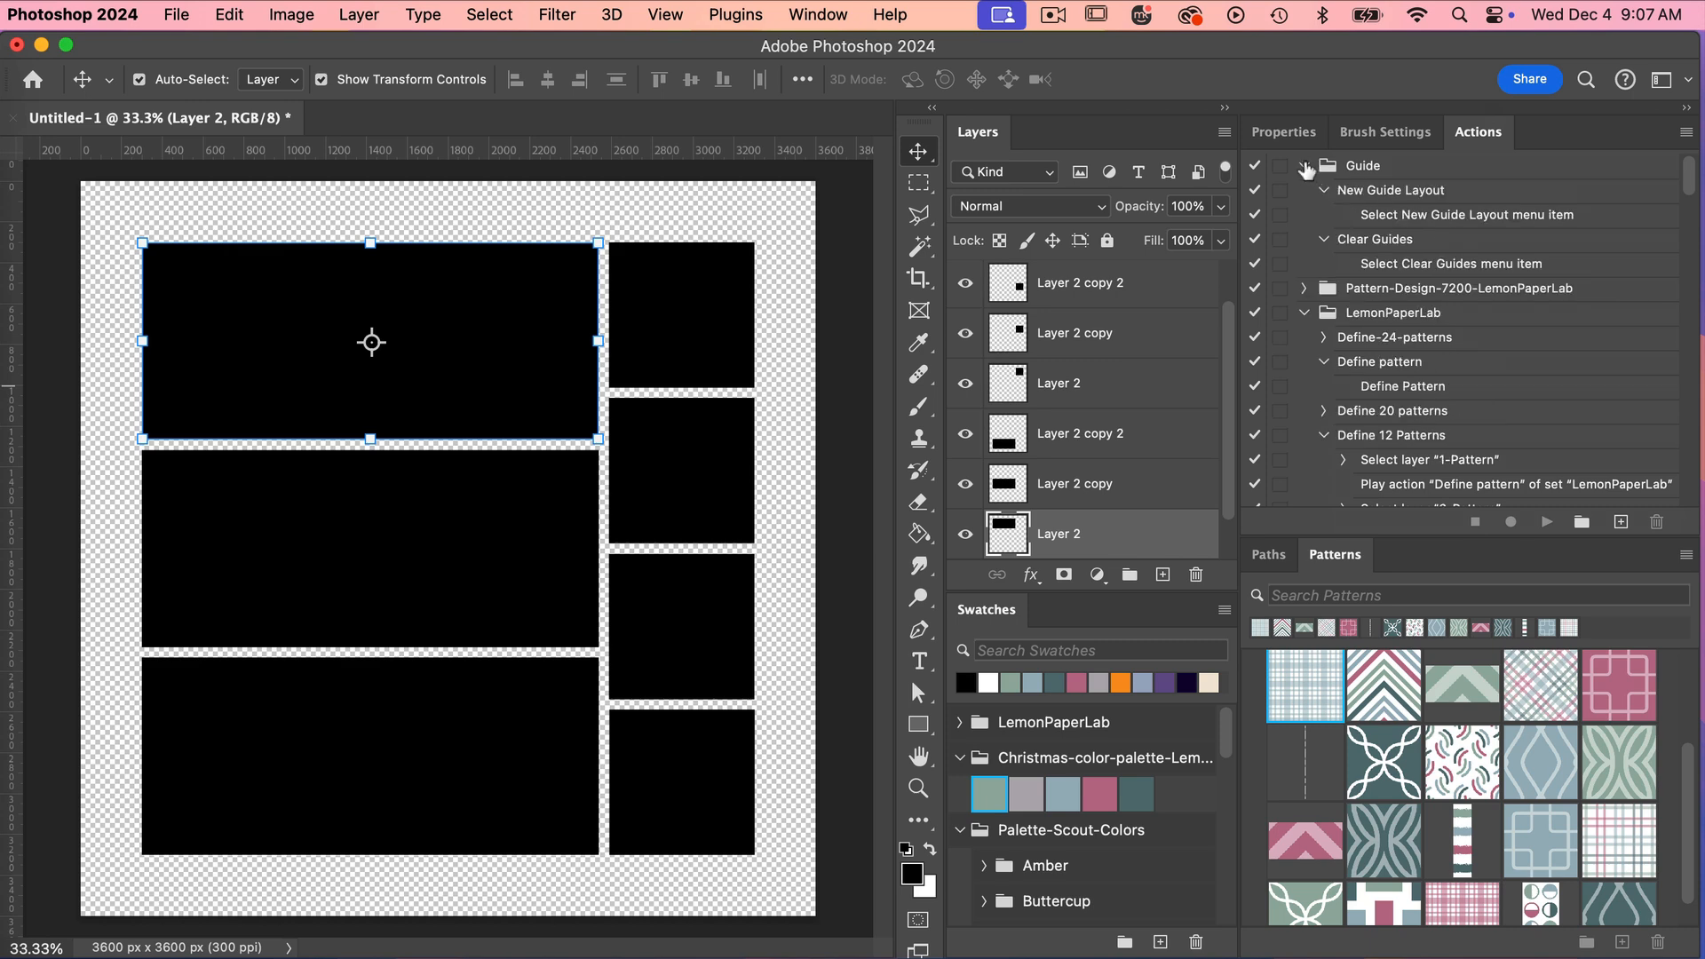
left_click(1468, 203)
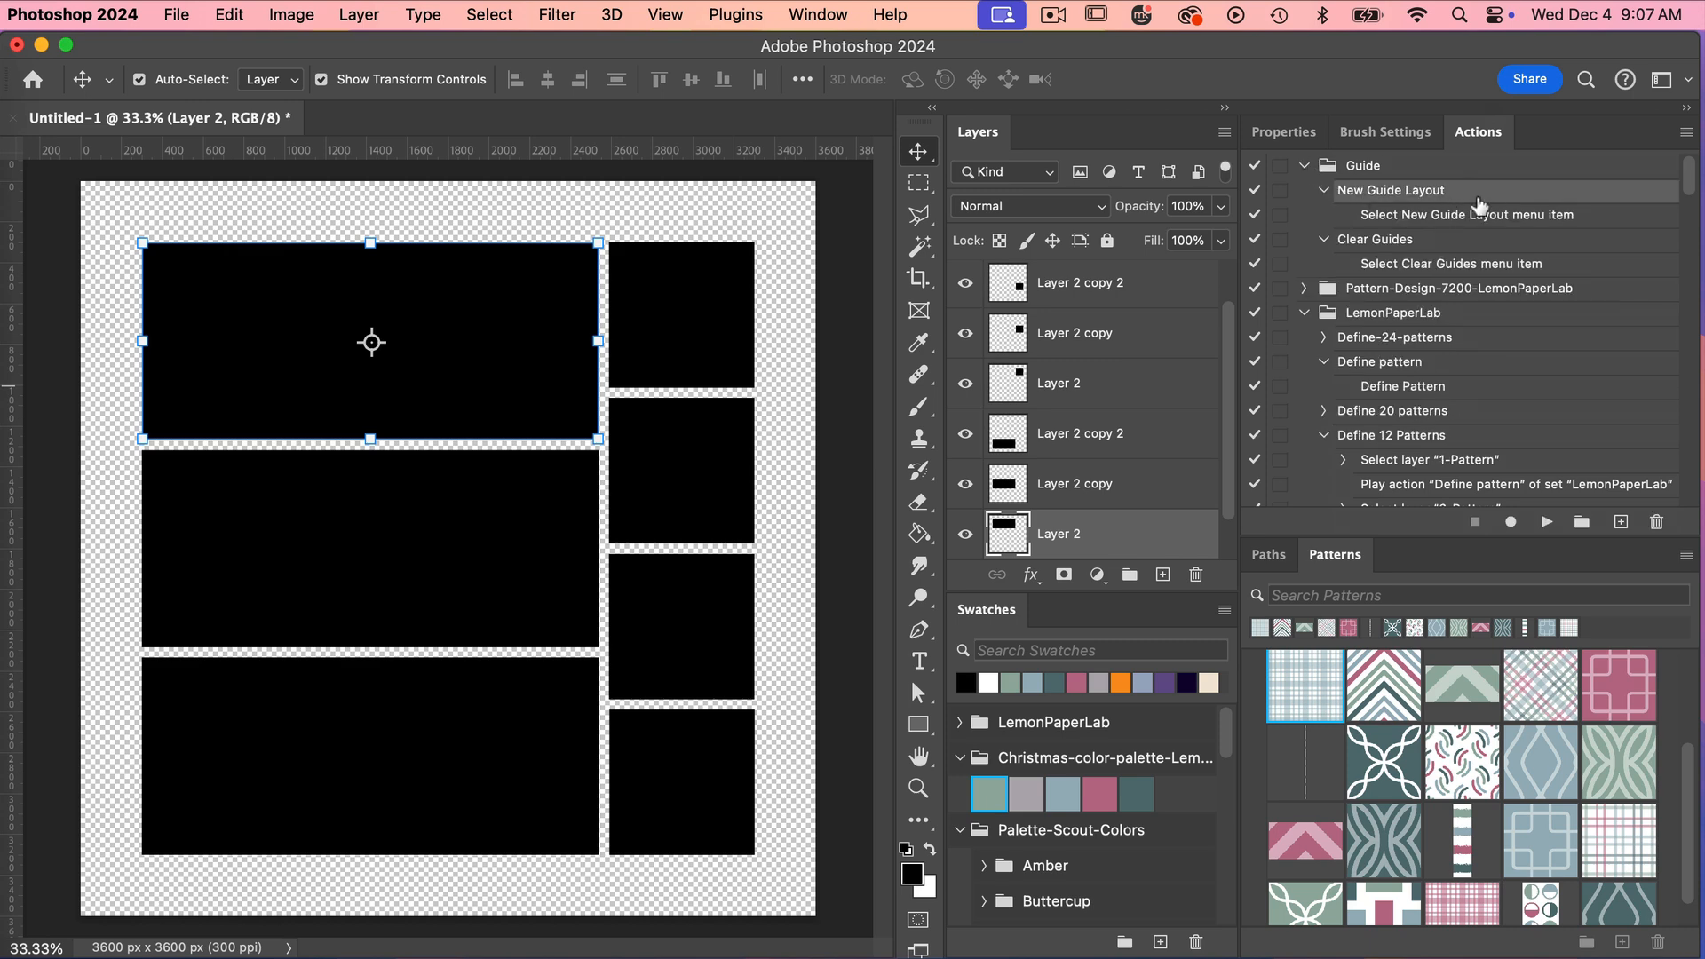
left_click(1686, 133)
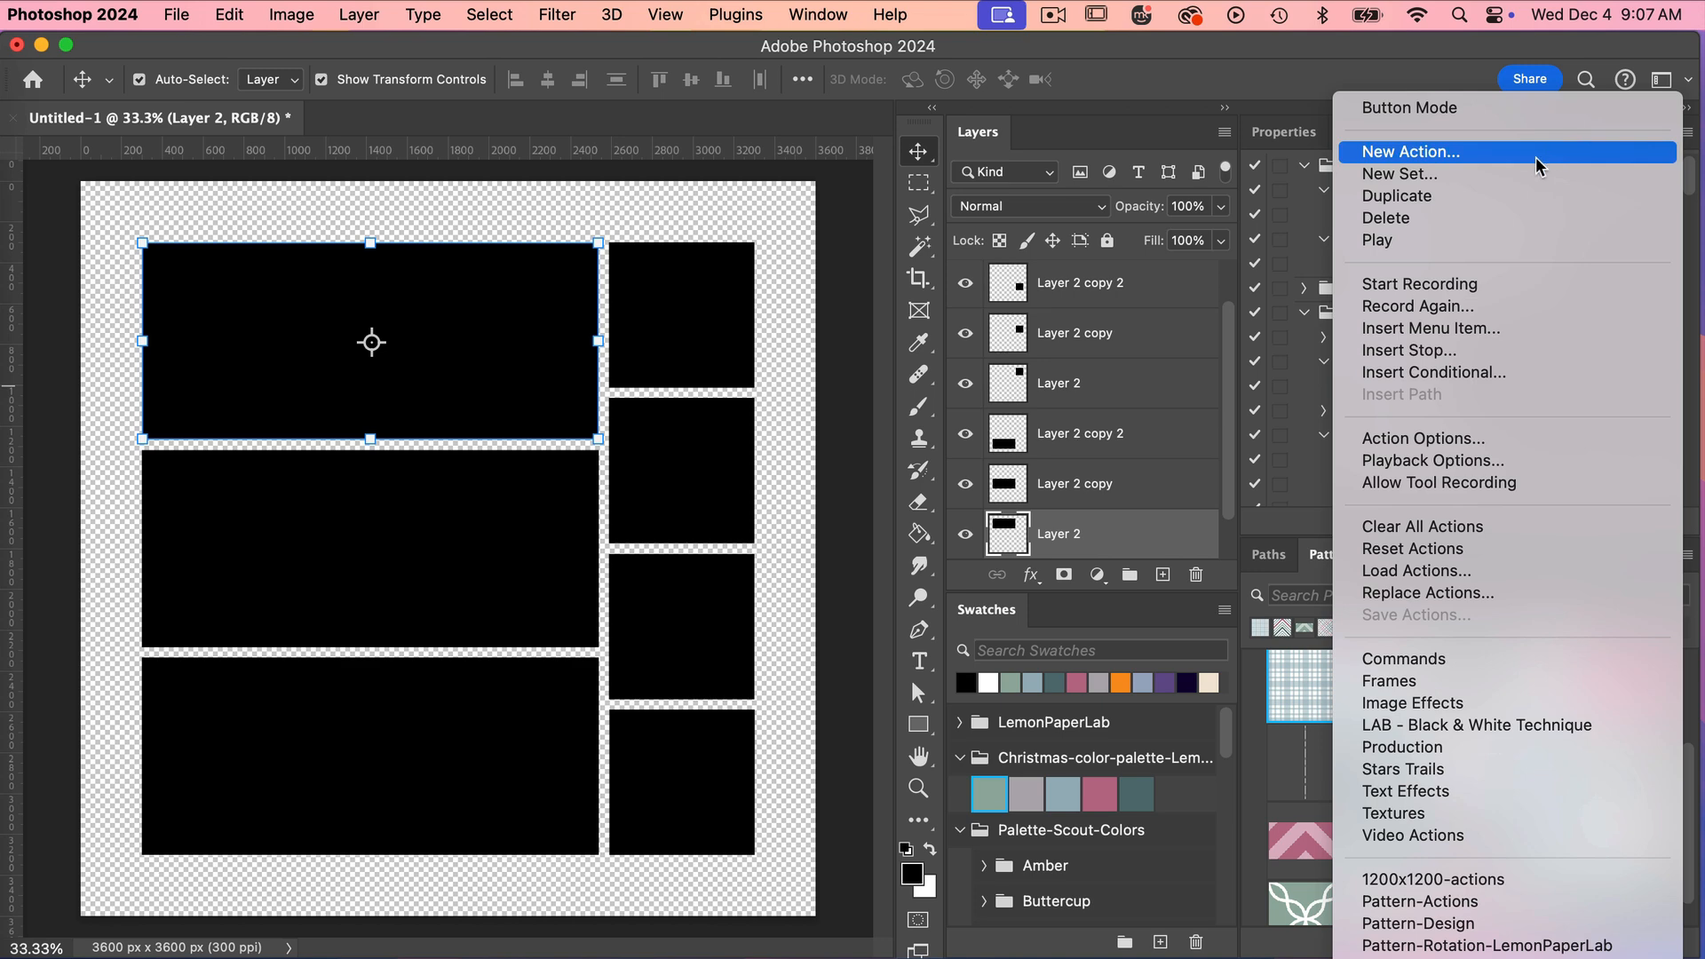
left_click(1501, 438)
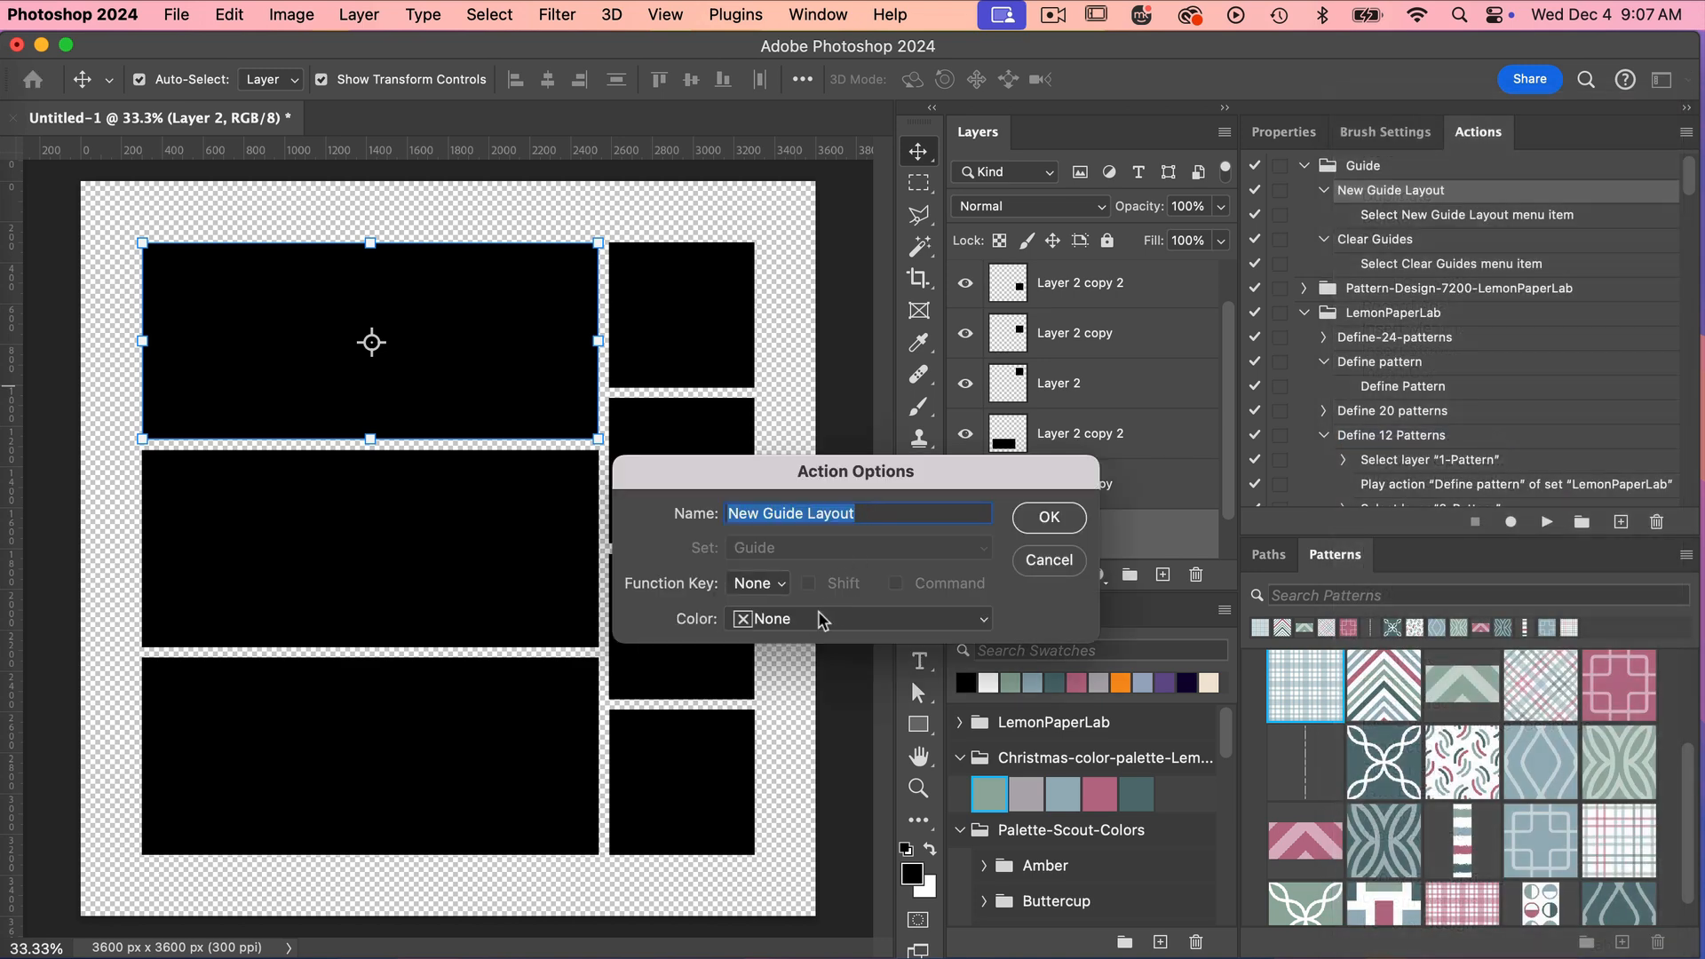
left_click(822, 621)
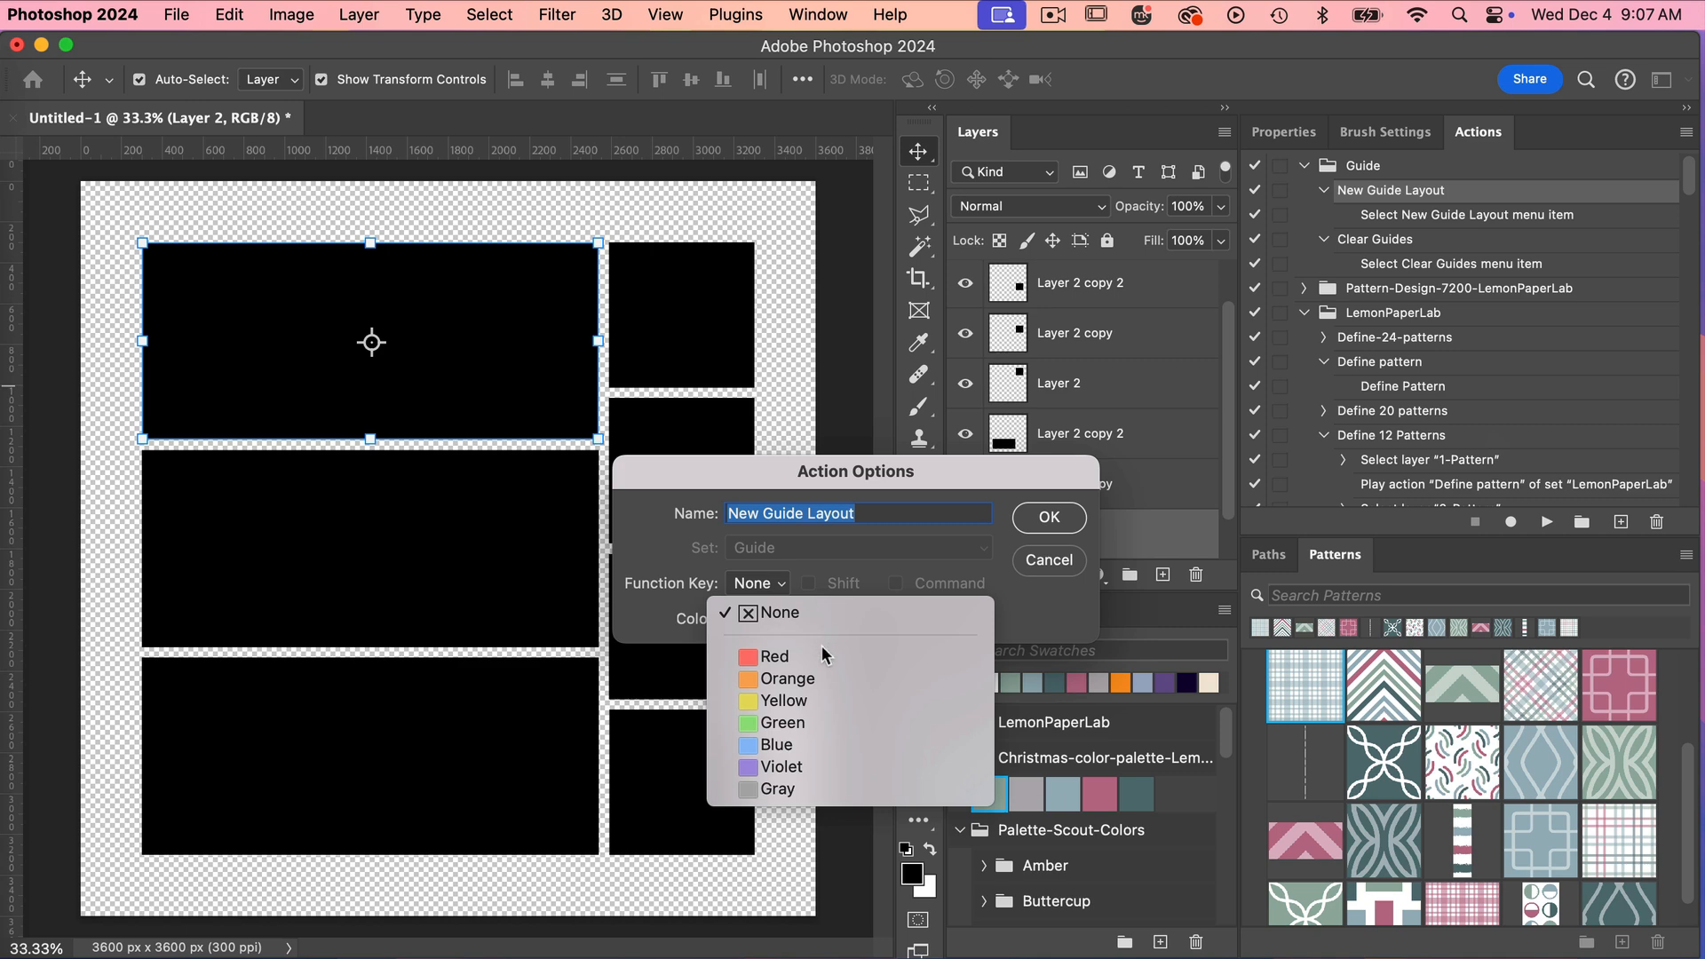
left_click(812, 766)
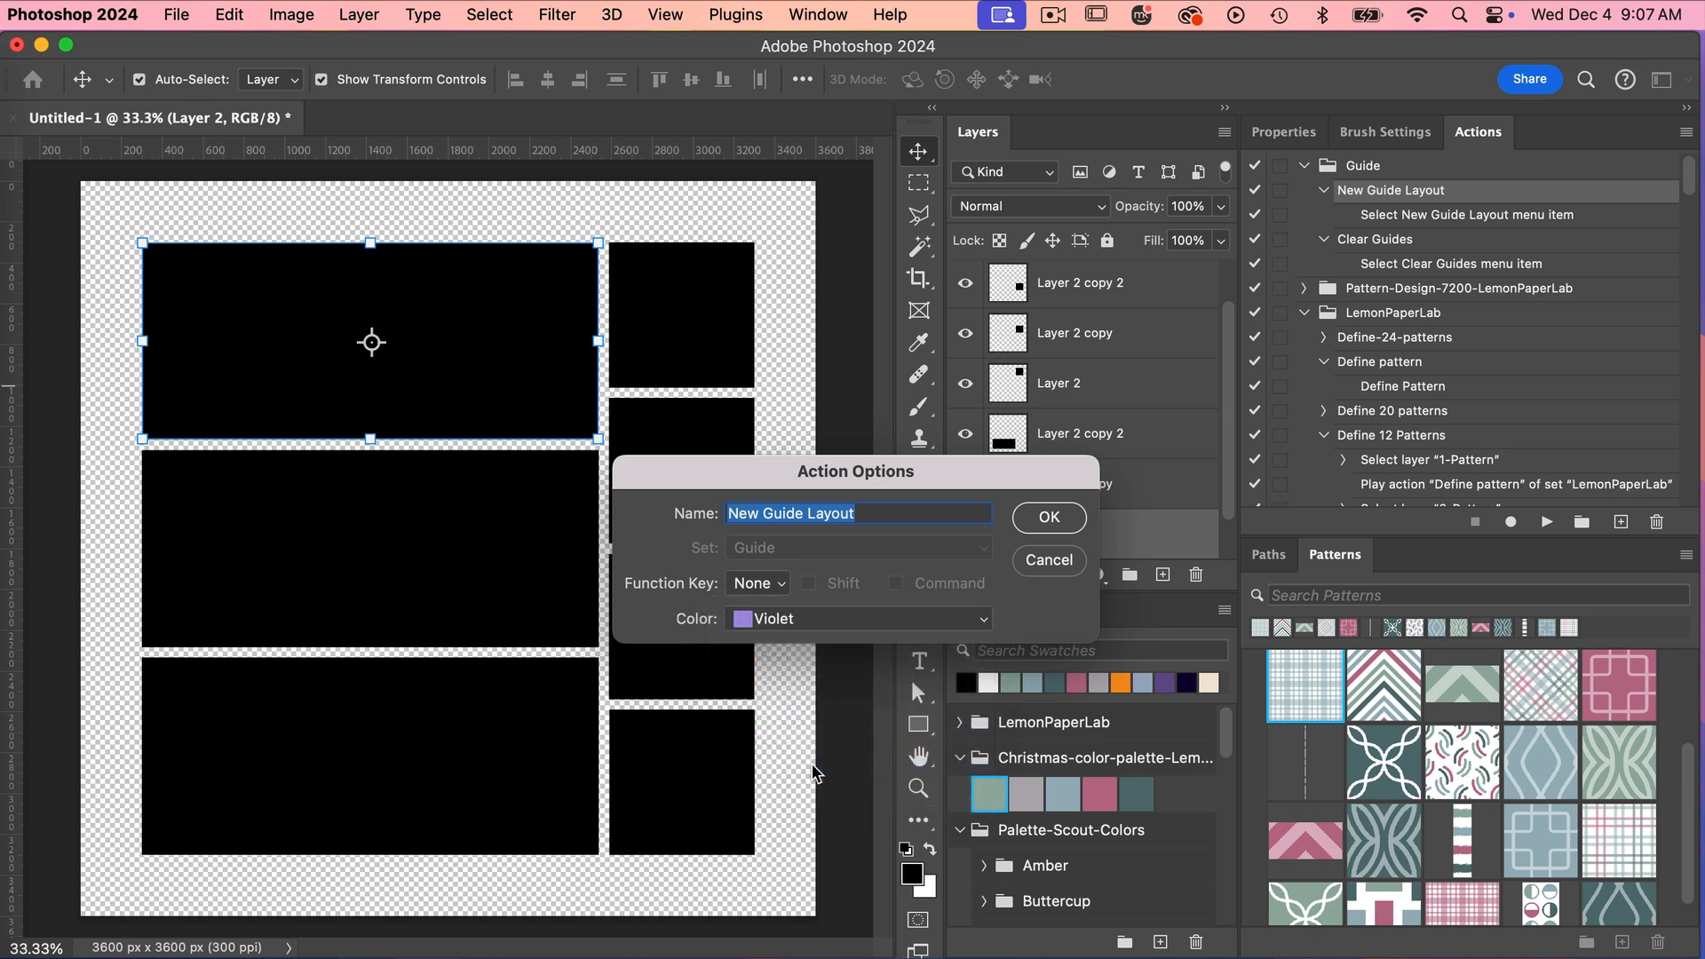
left_click(1049, 520)
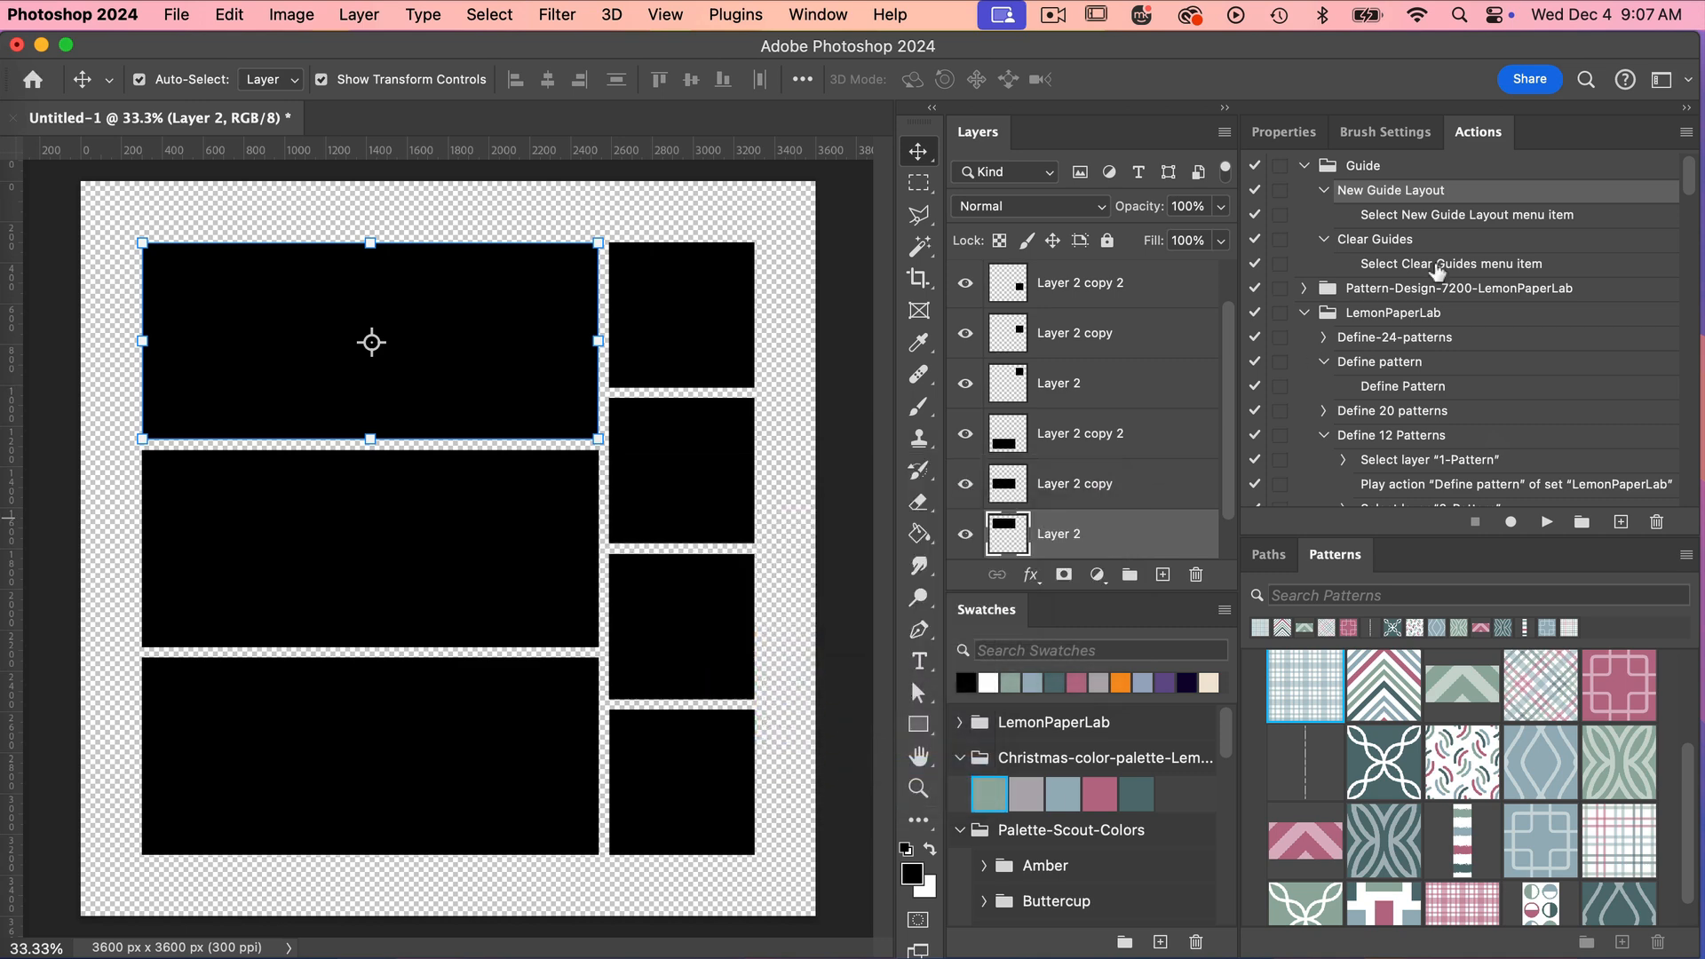
Step: Set the Clear Guides action's color to Violet in its Action Options
left_click(1424, 240)
left_click(1688, 132)
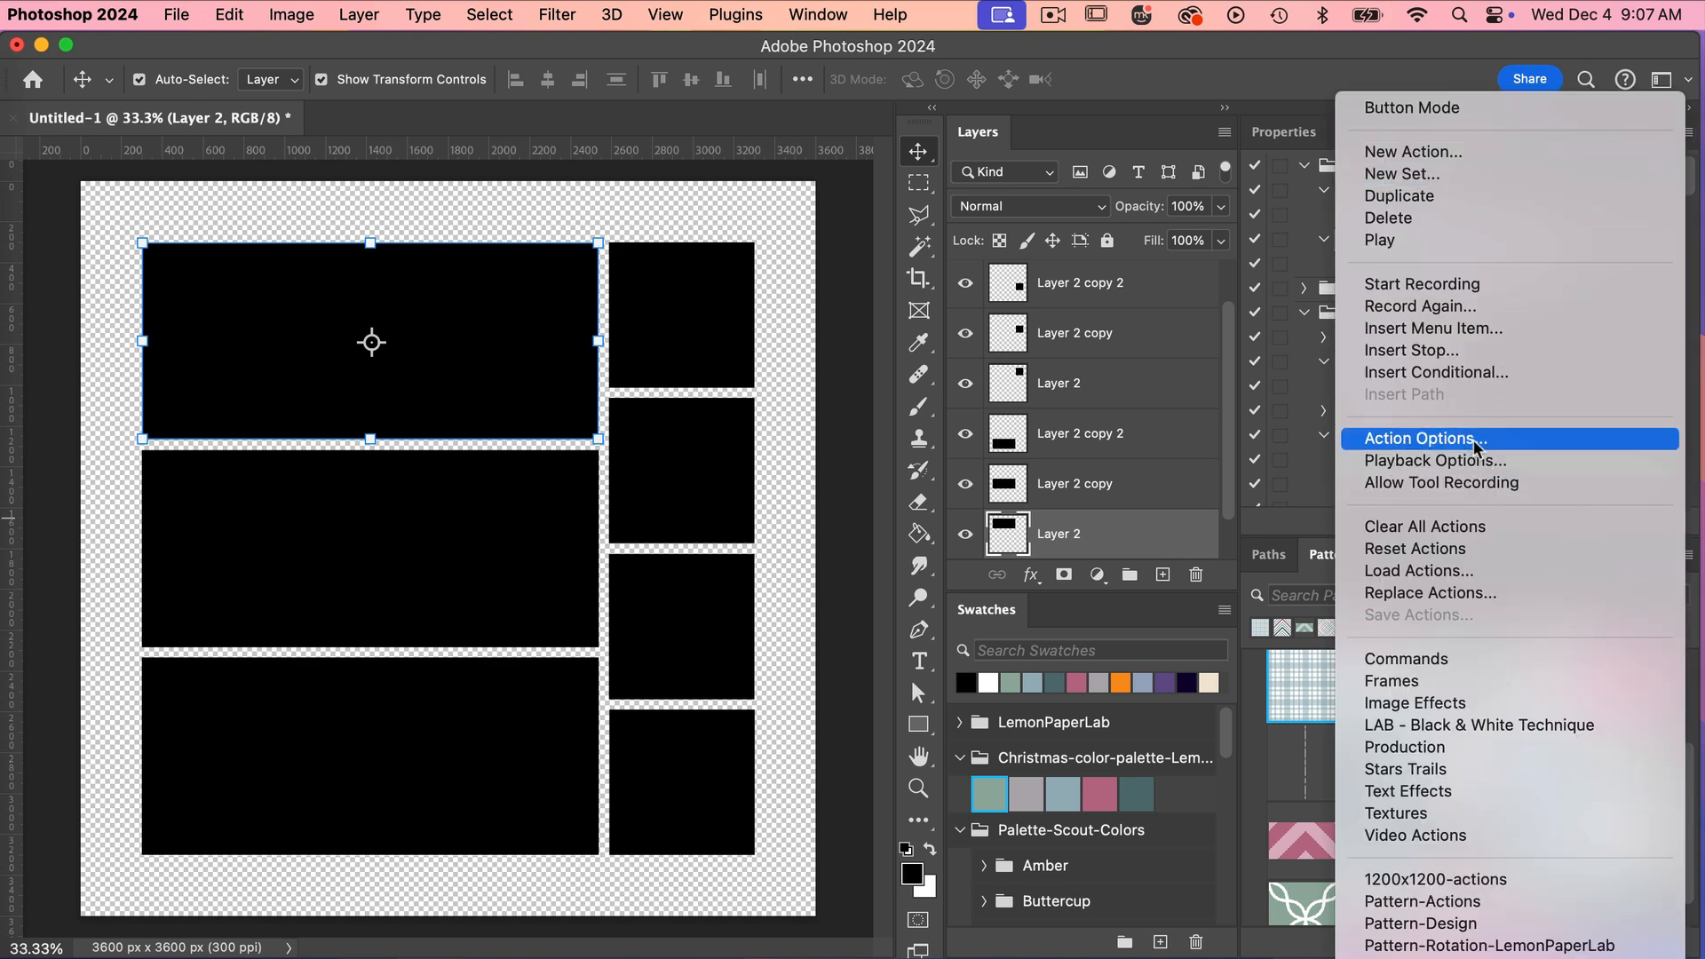
left_click(1425, 438)
left_click(799, 620)
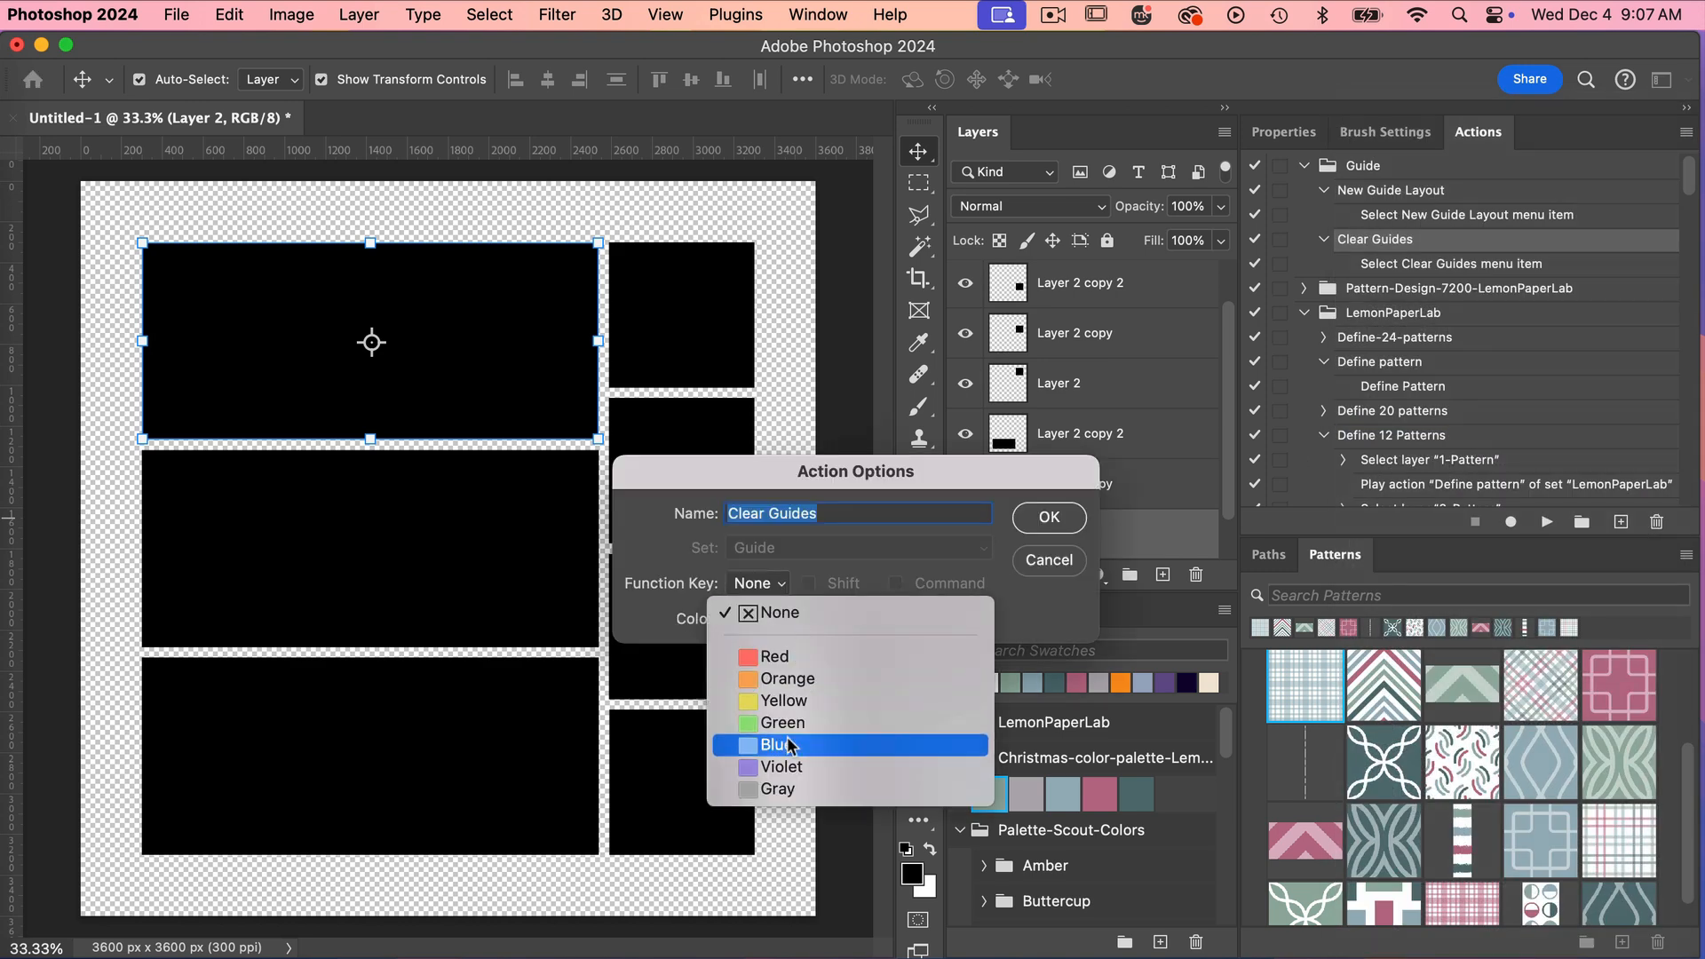
left_click(781, 766)
left_click(1048, 522)
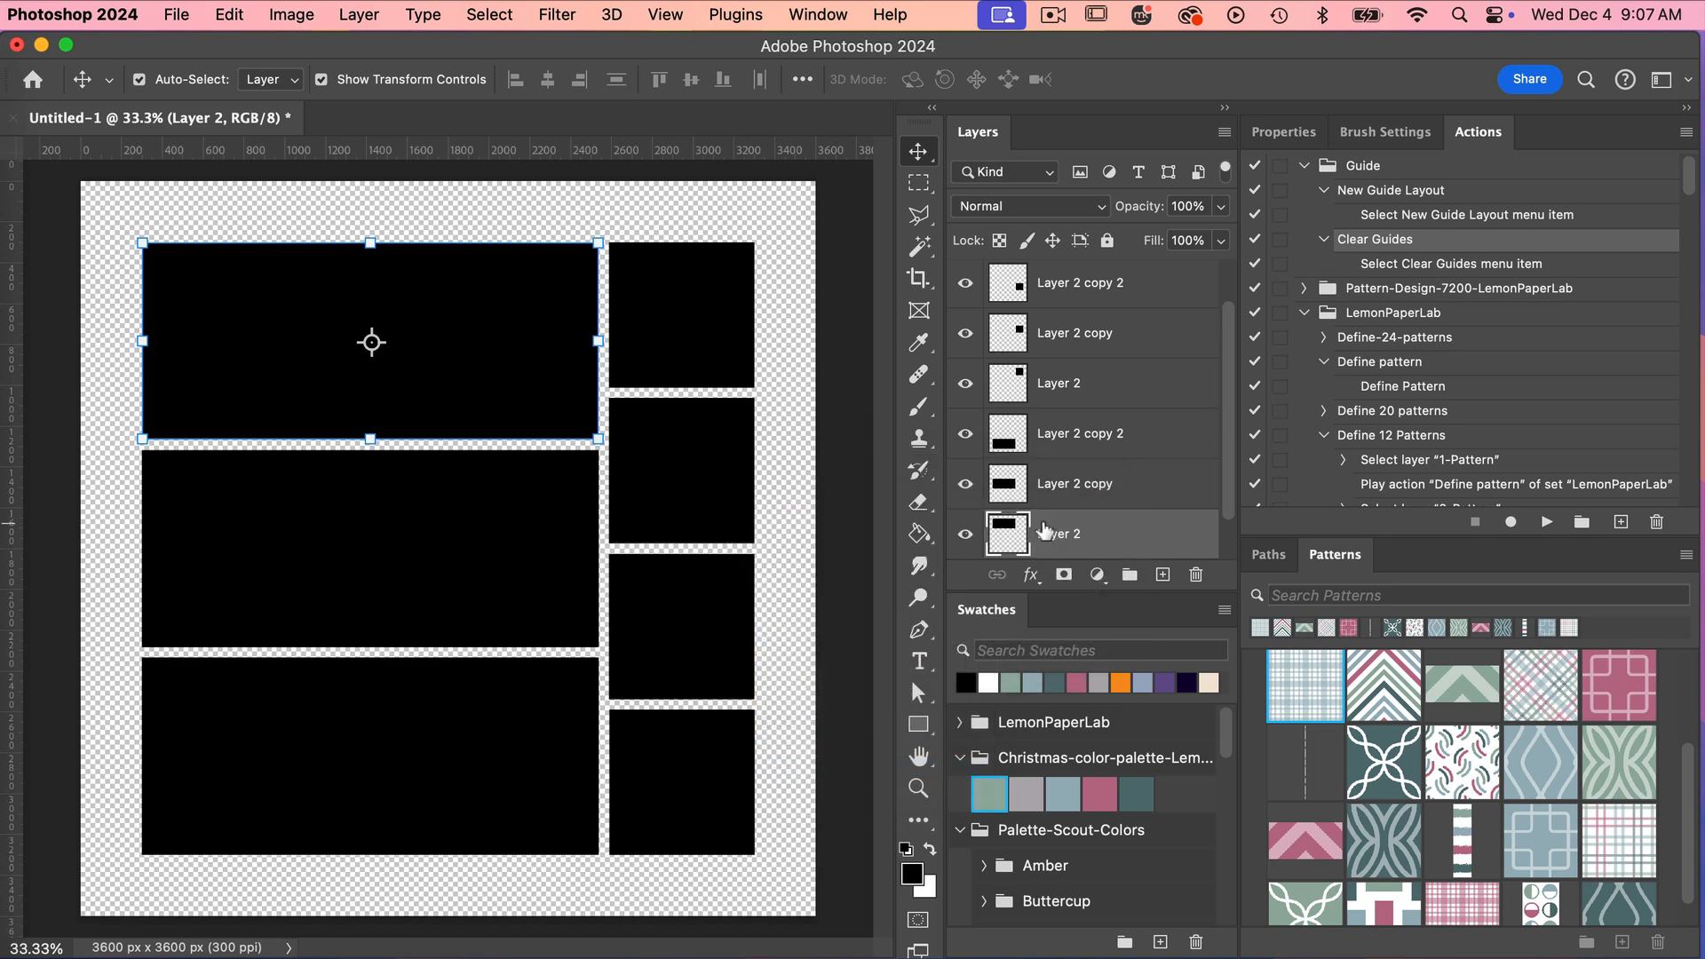
Step: Switch the actions to Button Mode and run the violet New Guide Layout action, accepting 1 column and 3 rows with 50 px gutters
left_click(1687, 133)
left_click(1510, 112)
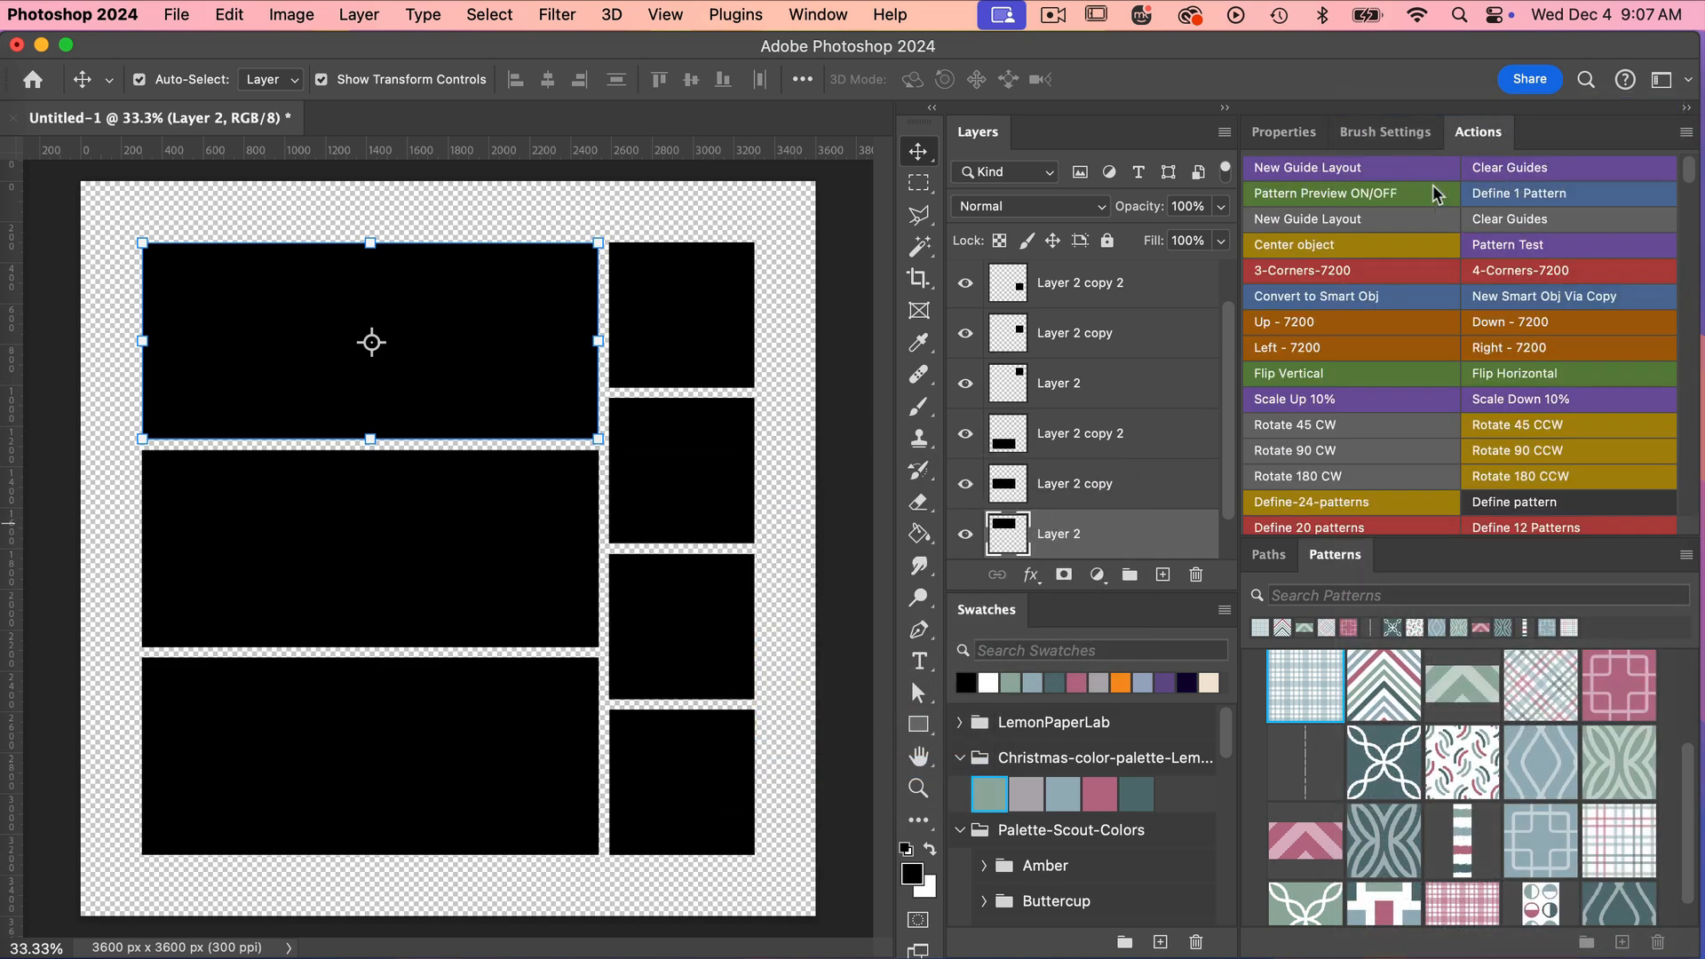
left_click(1382, 172)
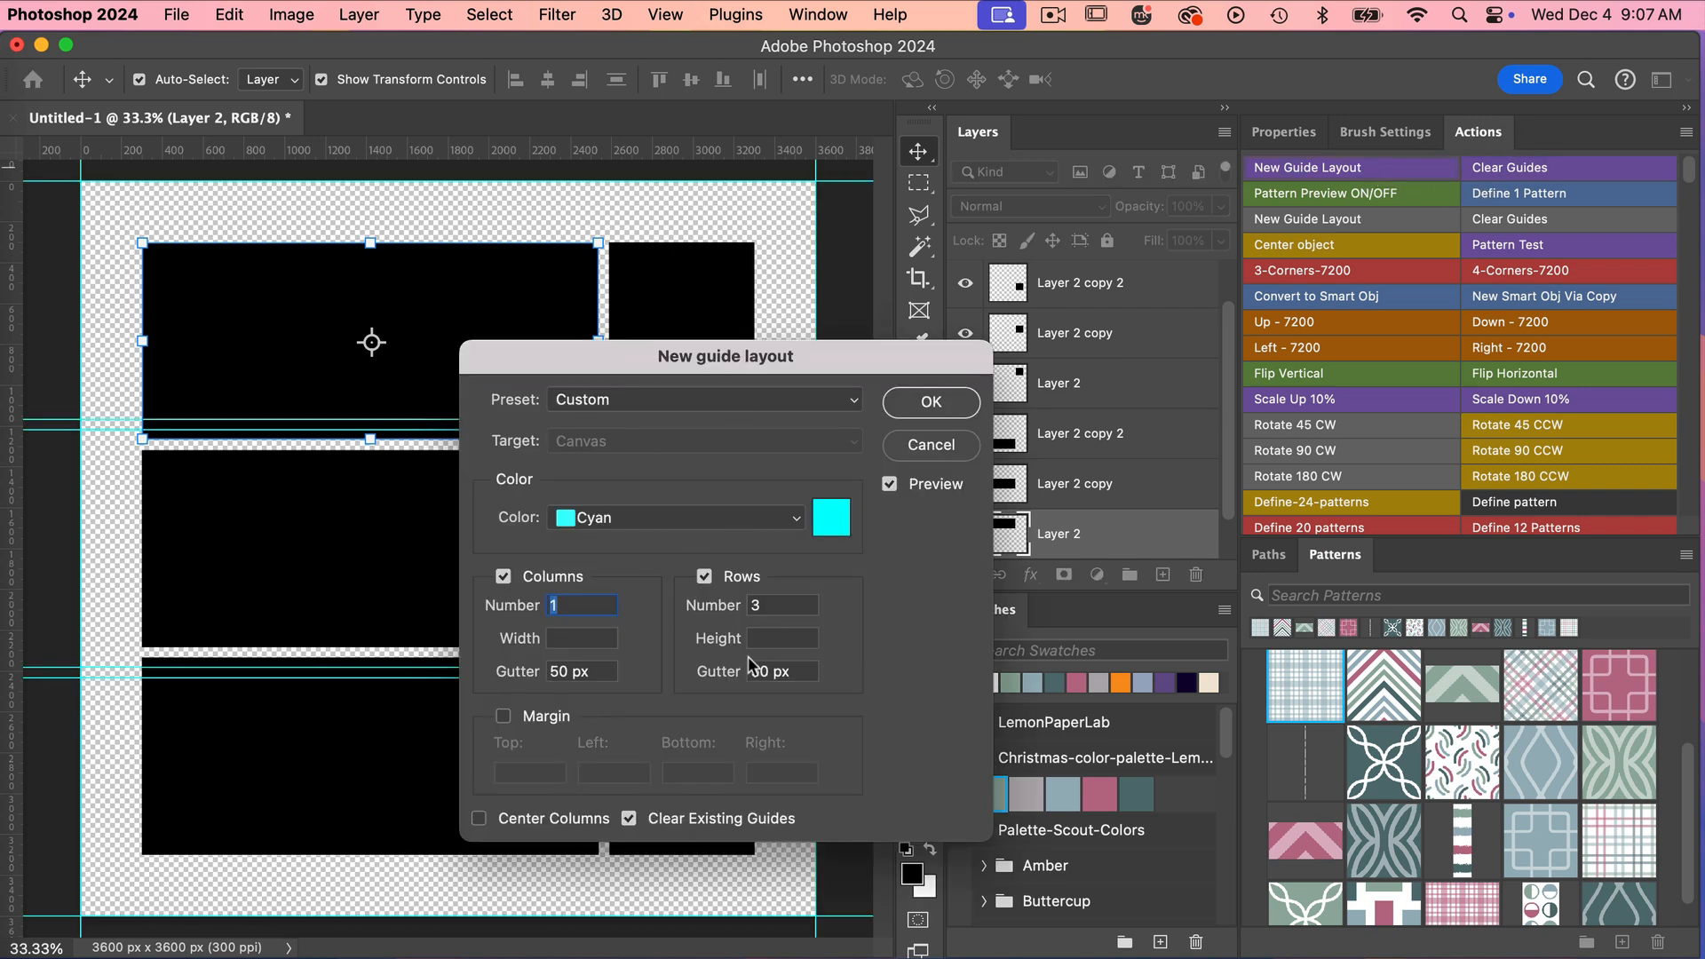
left_click(928, 405)
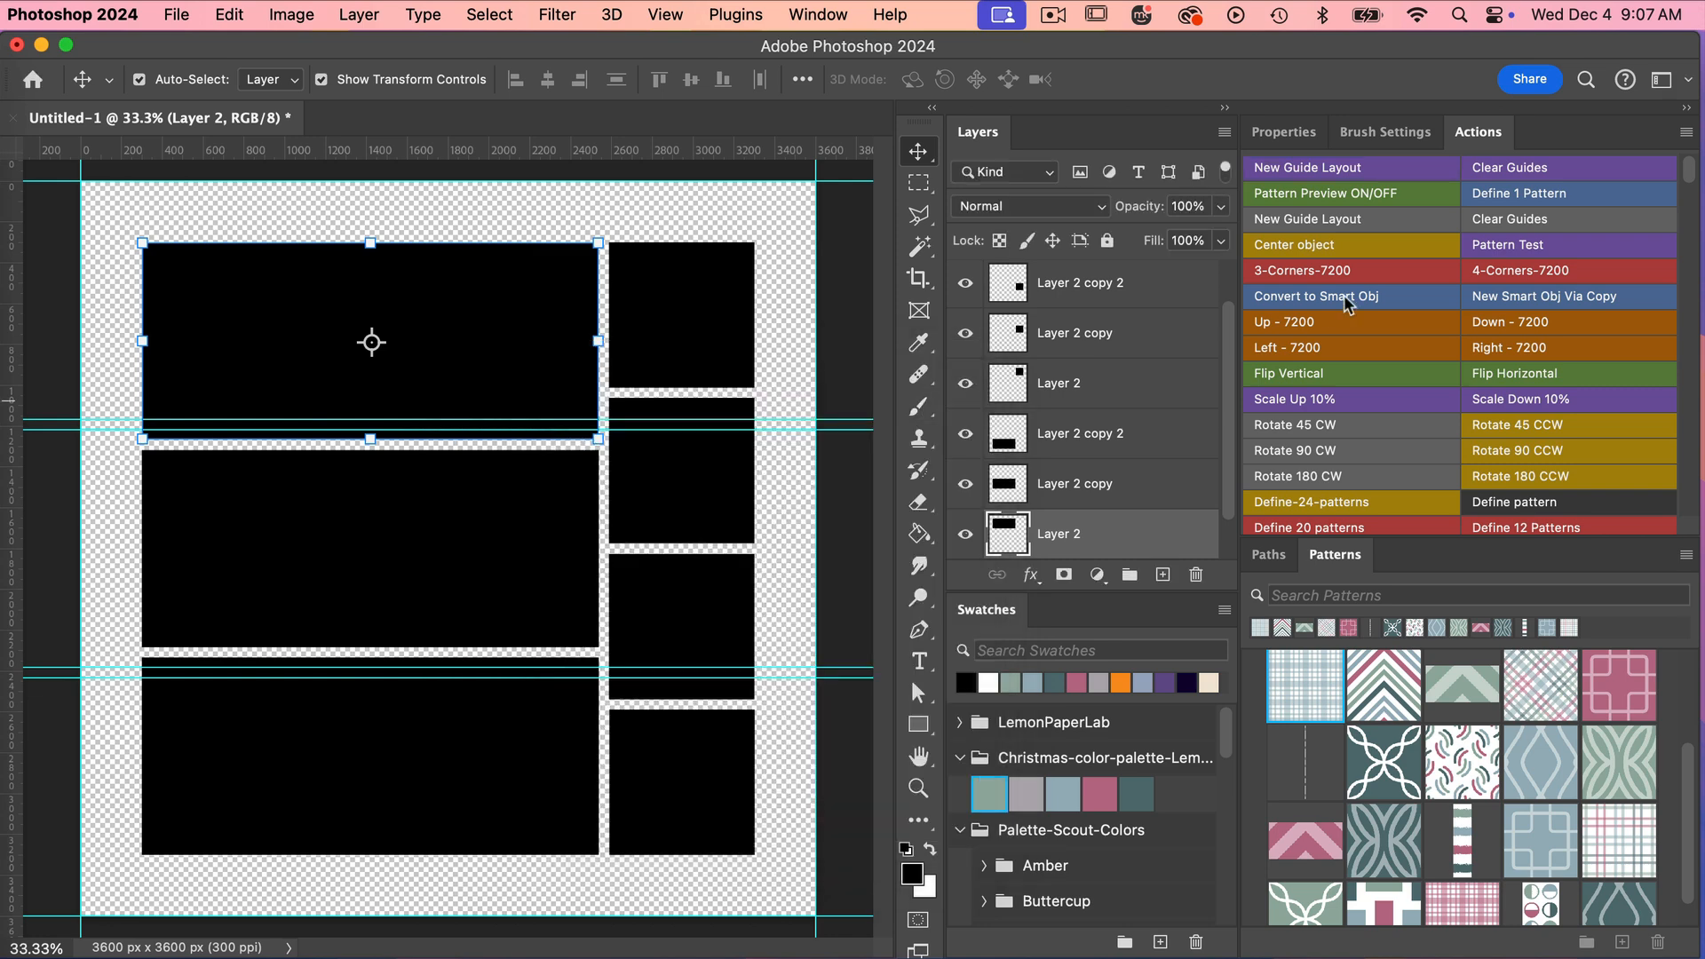
Step: Run the violet Clear Guides action and deselect the active layer
left_click(1493, 174)
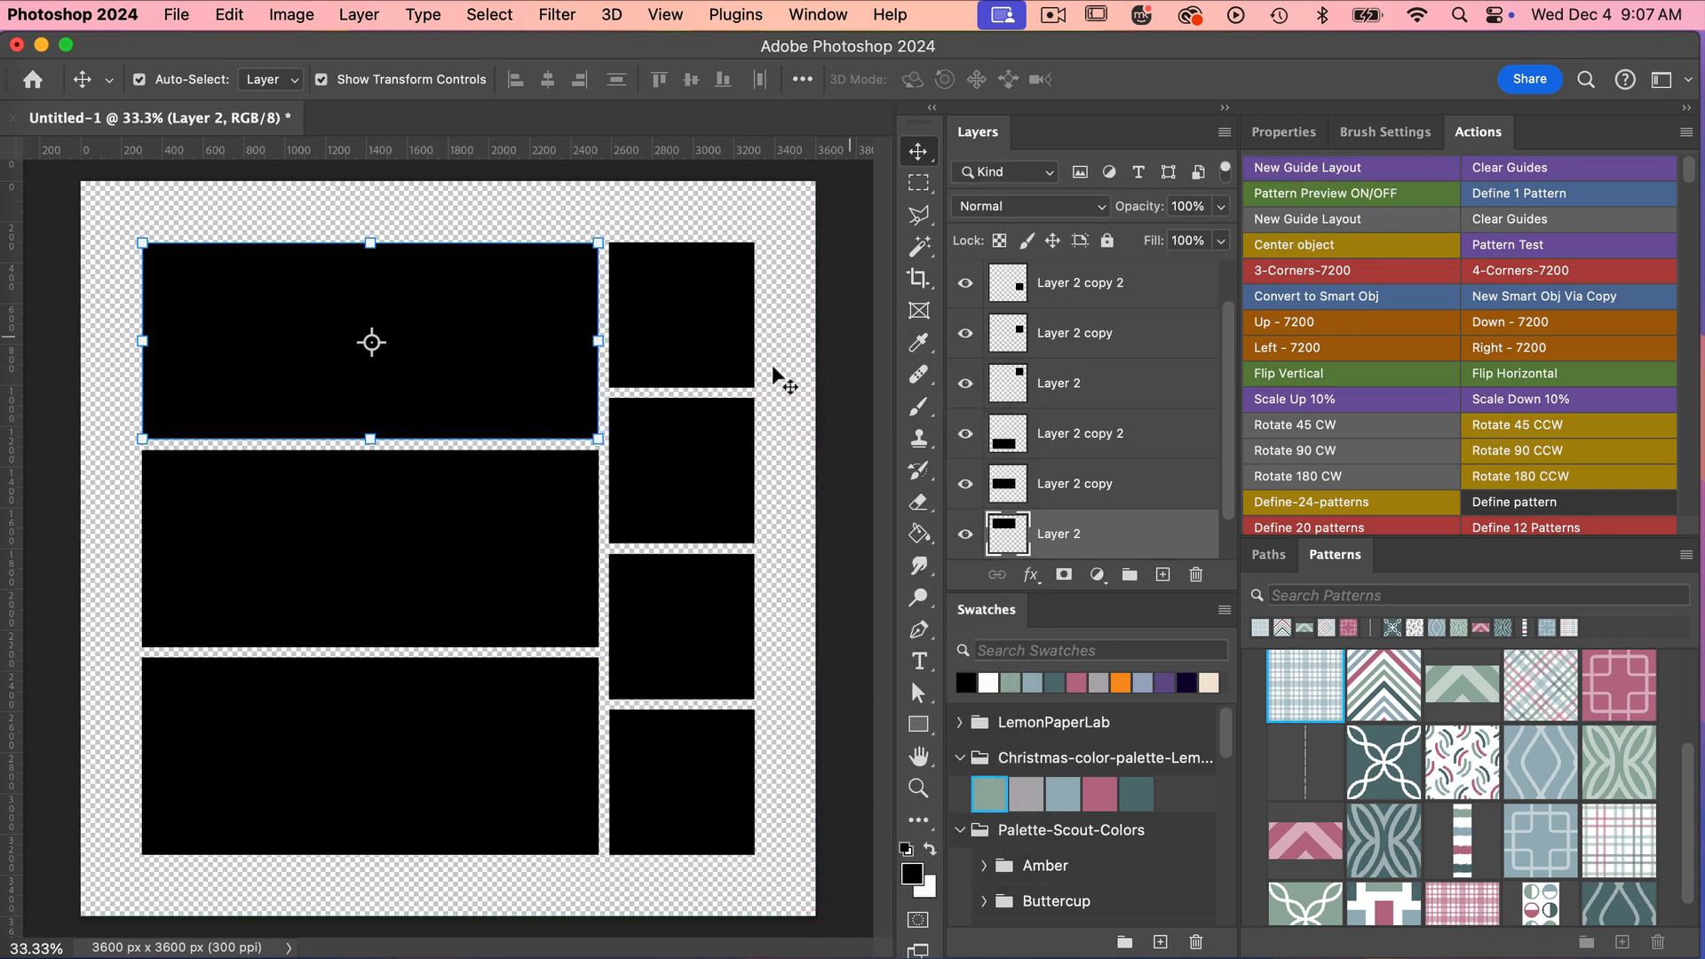
left_click(791, 337)
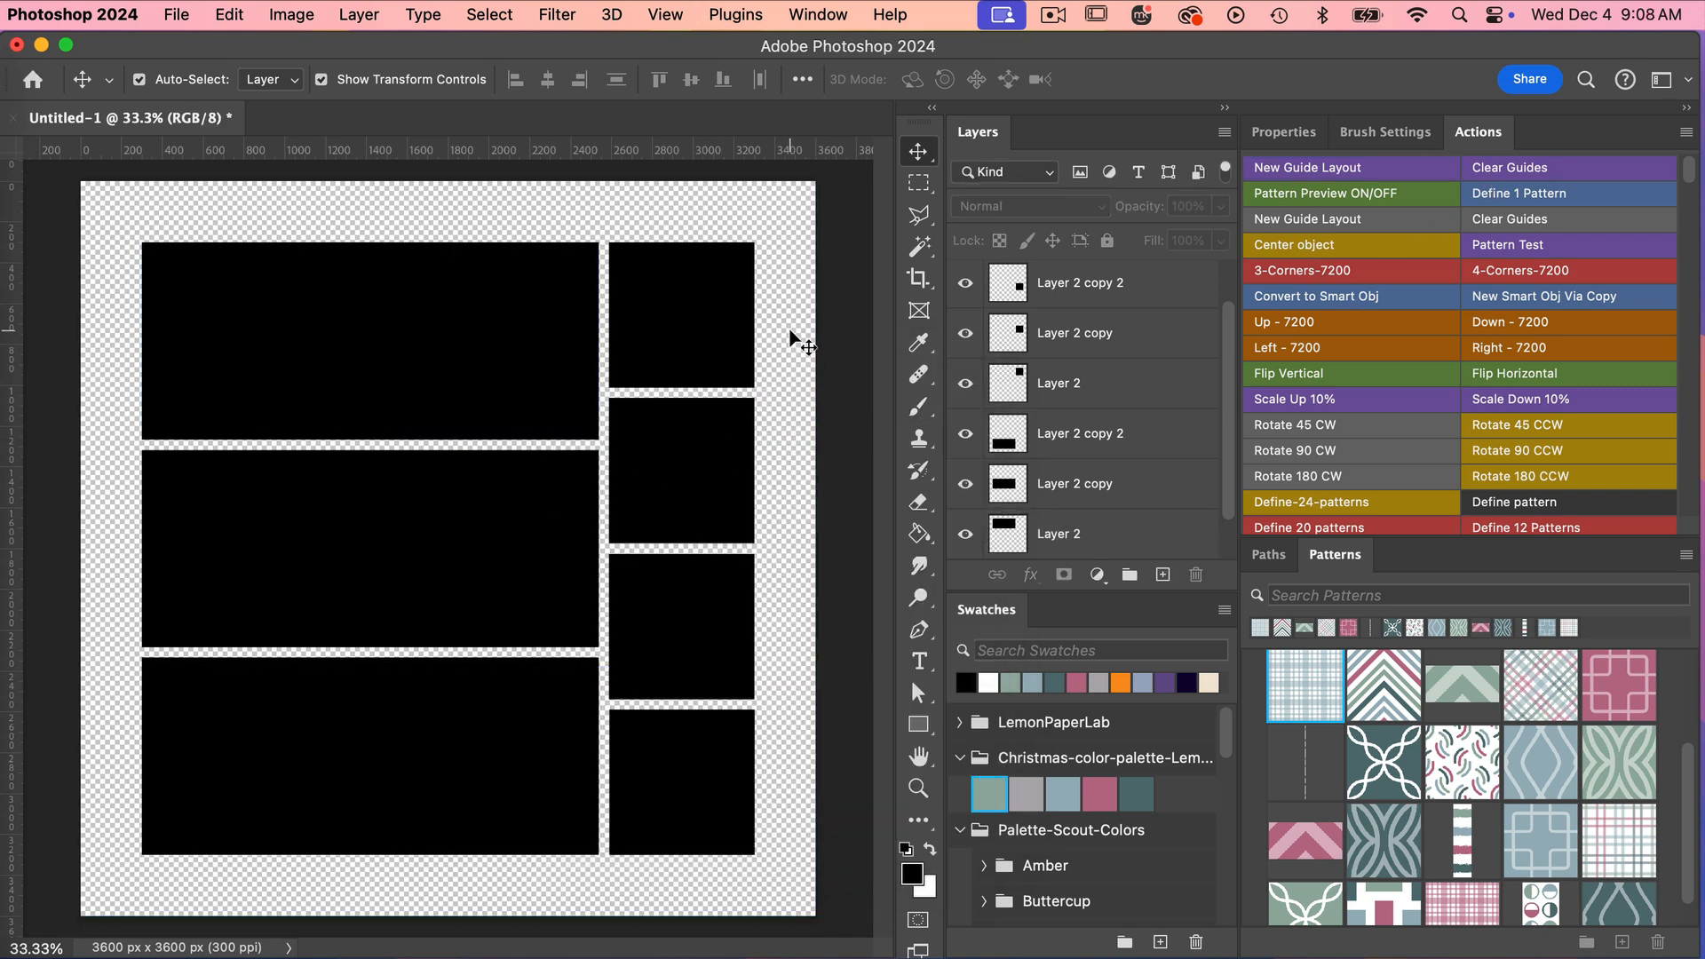